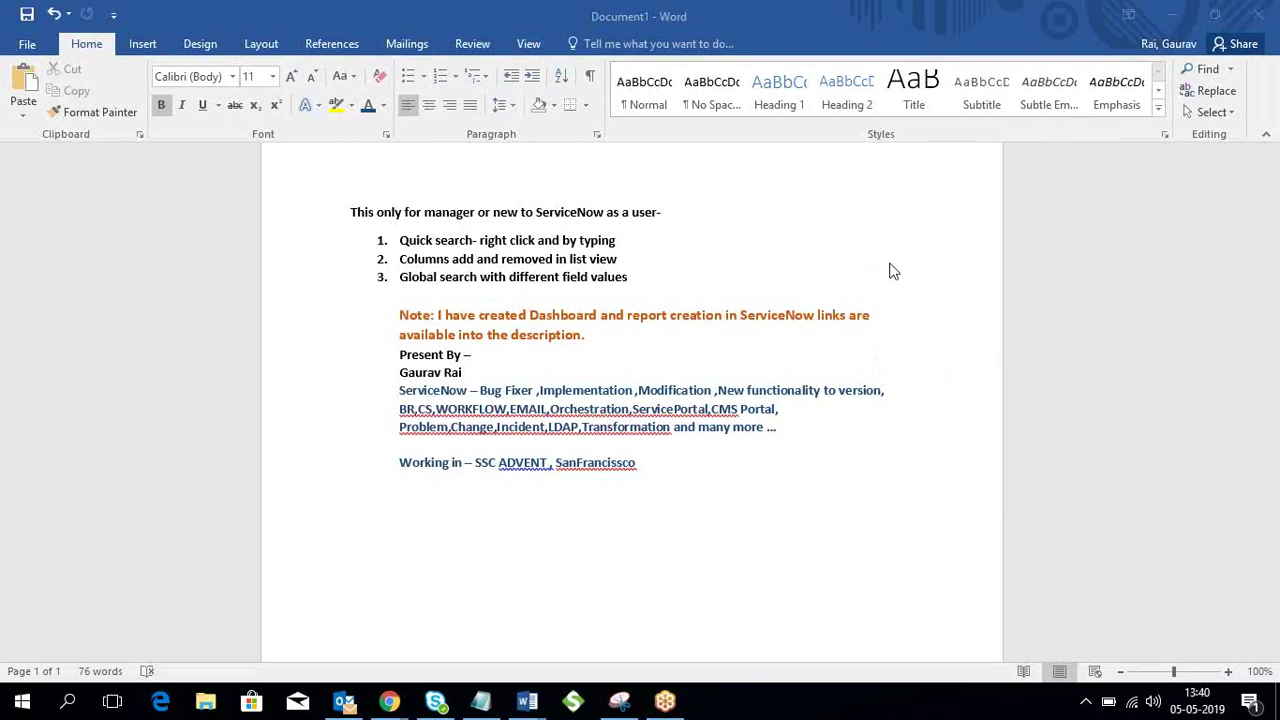
- Switch to the ServiceNow window in the browser, change the homepage to ITIL Homepage and look over its widgets
left_click(1185, 13)
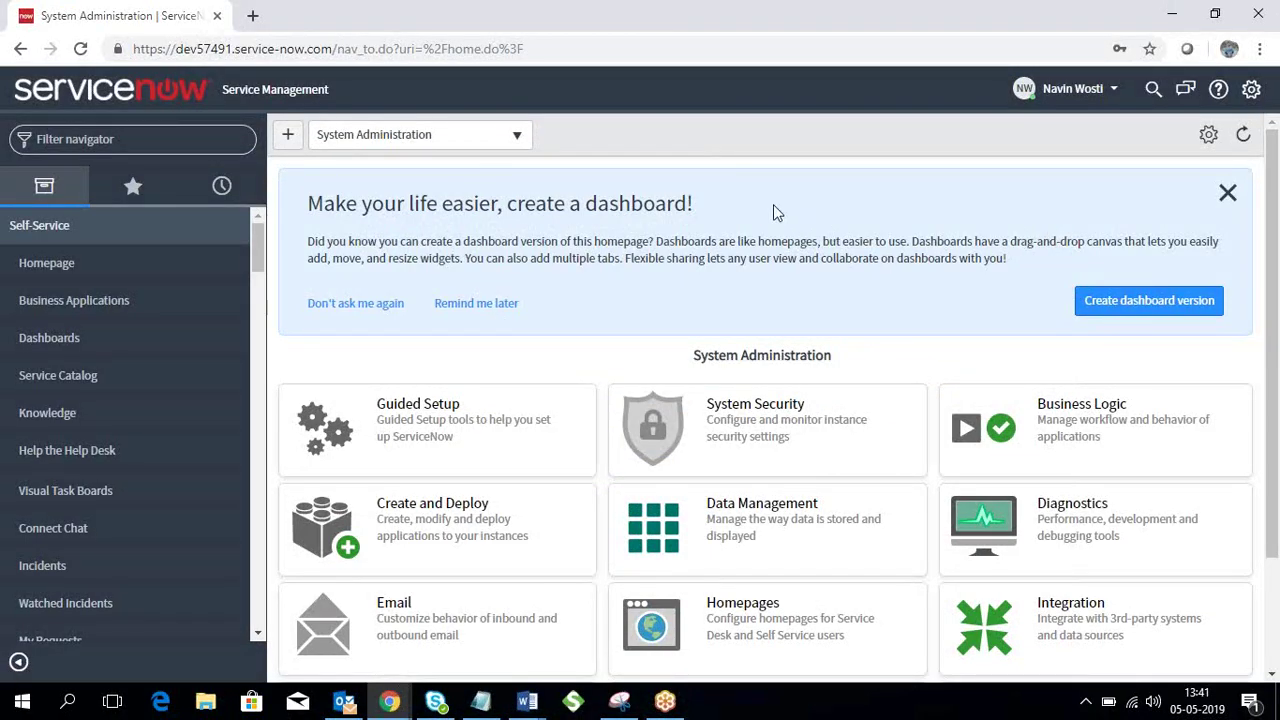
left_click(510, 135)
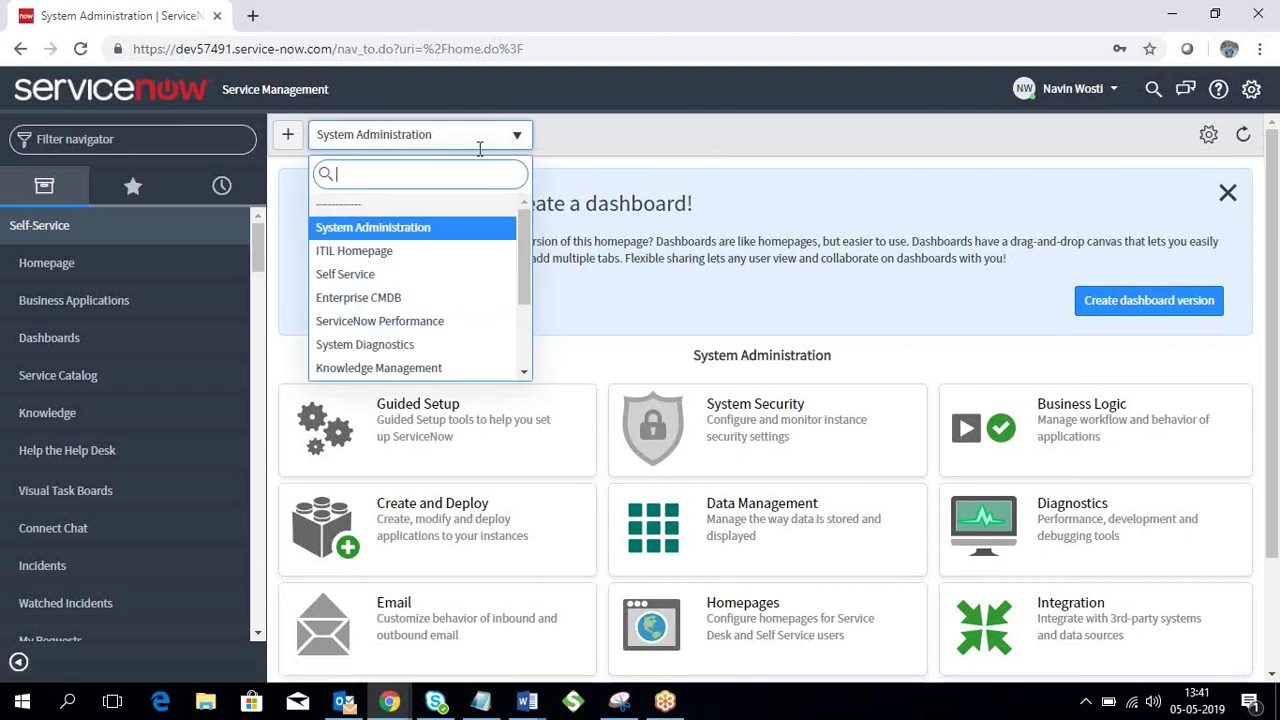
left_click(403, 252)
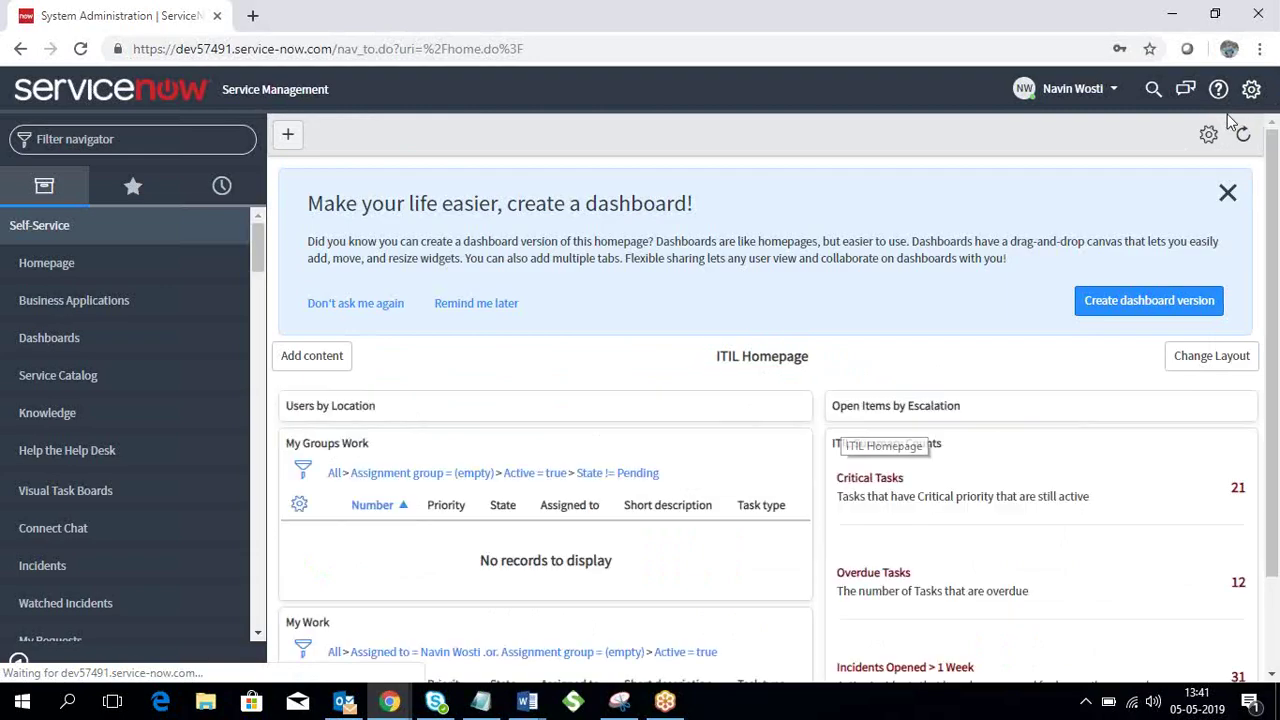
scroll(600, 443, "down", 1)
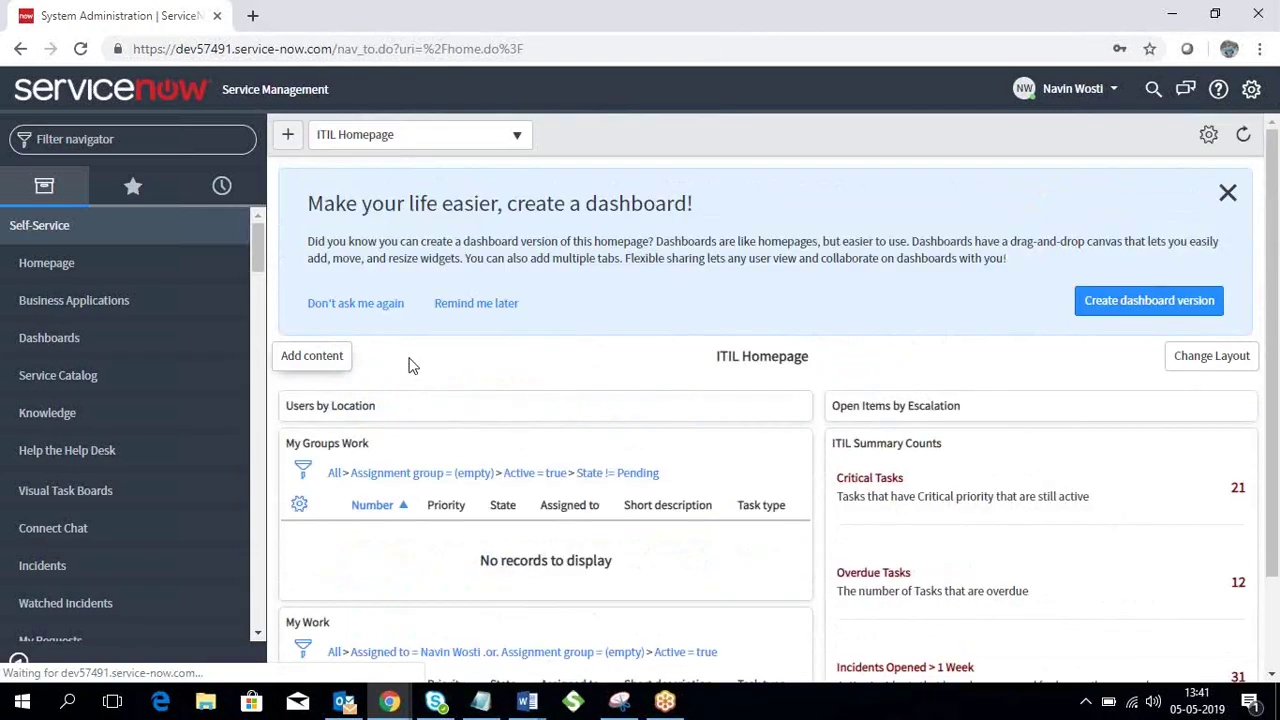
scroll(480, 471, "down", 2)
scroll(450, 455, "down", 2)
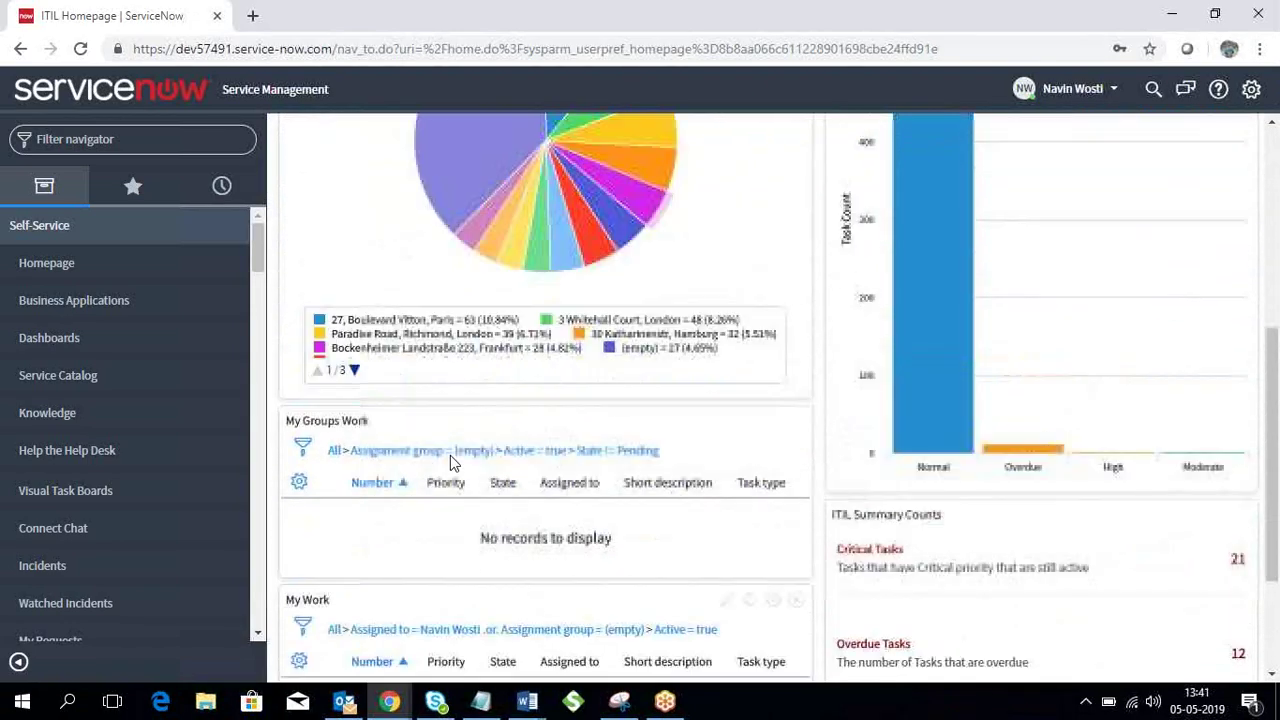
scroll(459, 294, "up", 5)
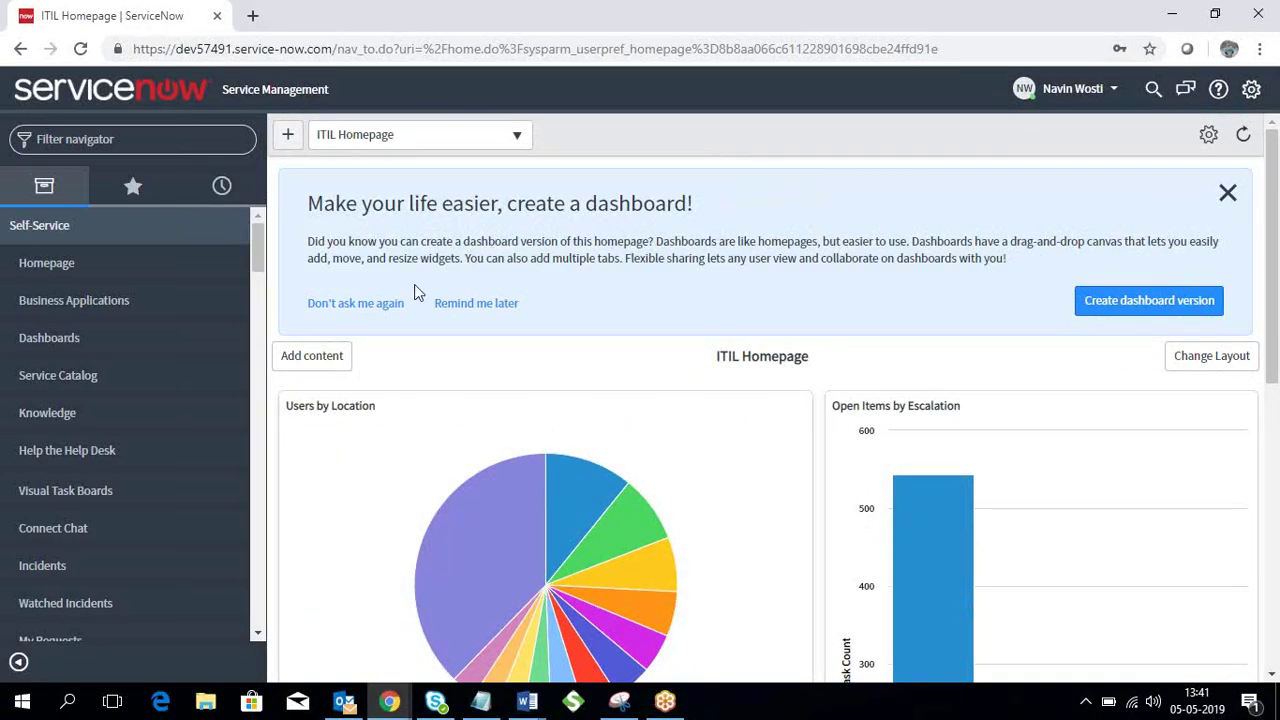
- Open the Self-Service incident list, open INC0010020 in a separate browser tab, highlight its number, and return to the list
left_click(219, 136)
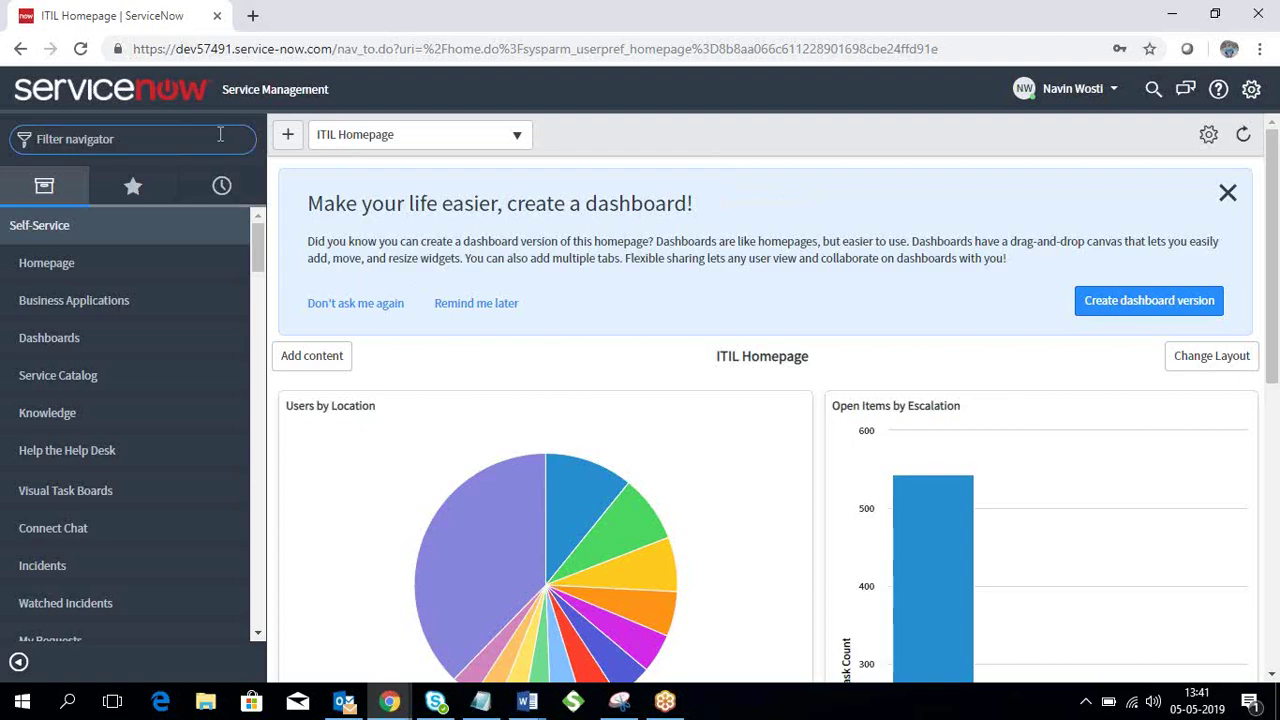
left_click(119, 568)
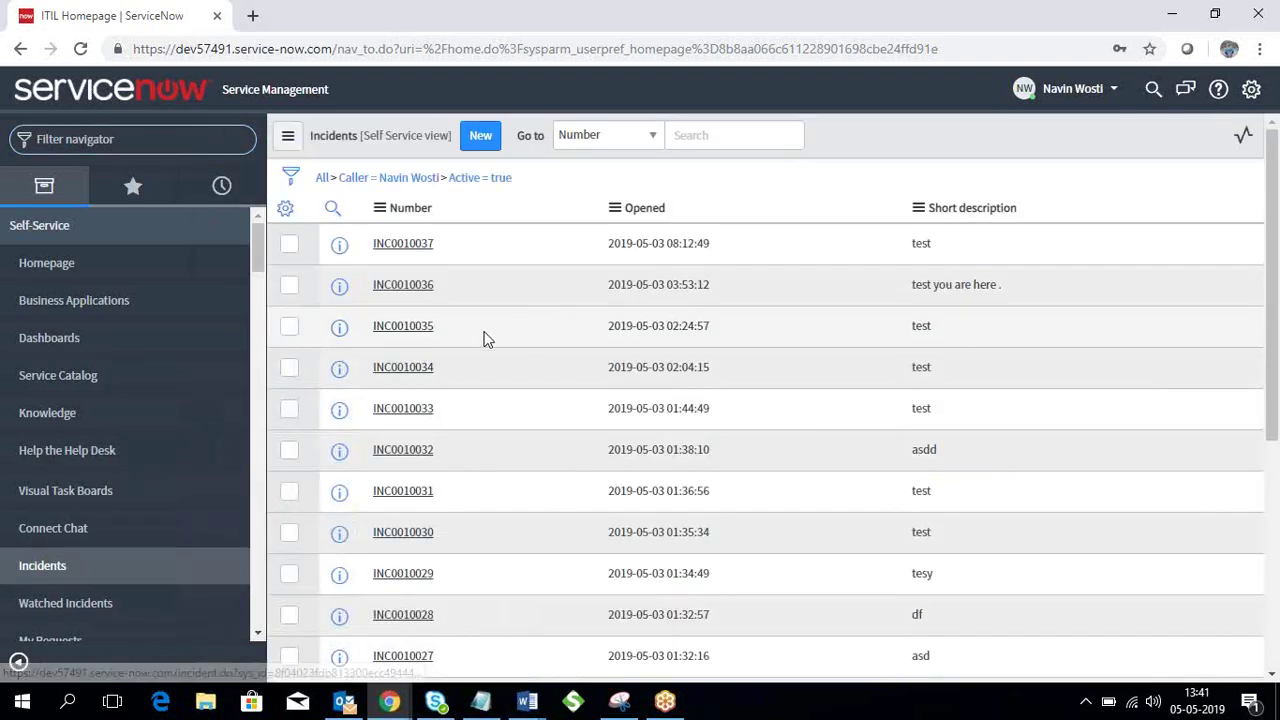
scroll(430, 400, "down", 5)
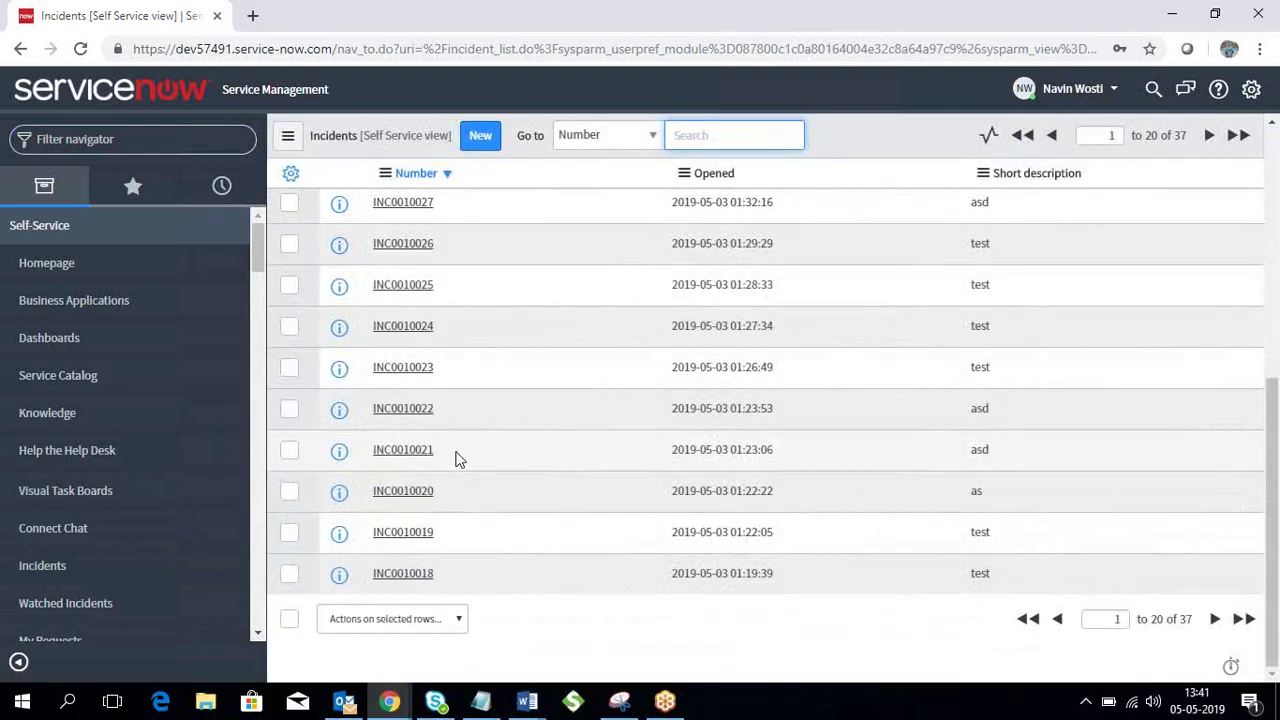
left_click(403, 492)
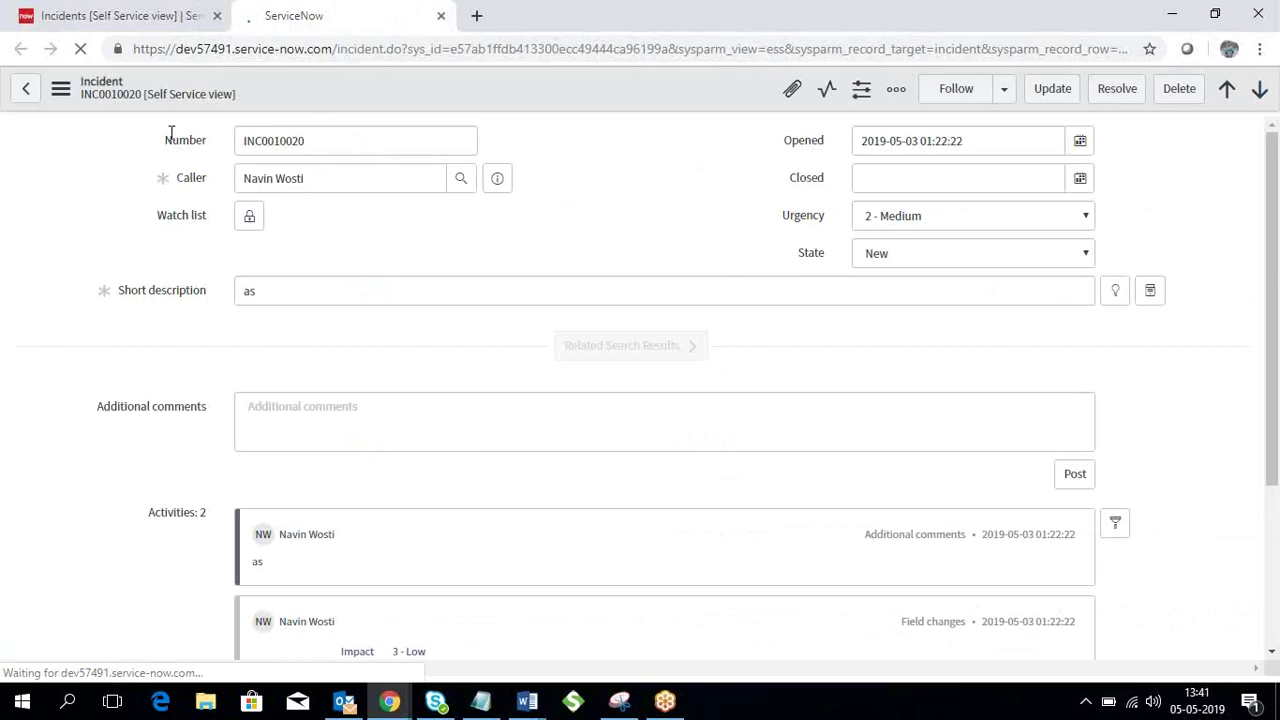
double_click(345, 135)
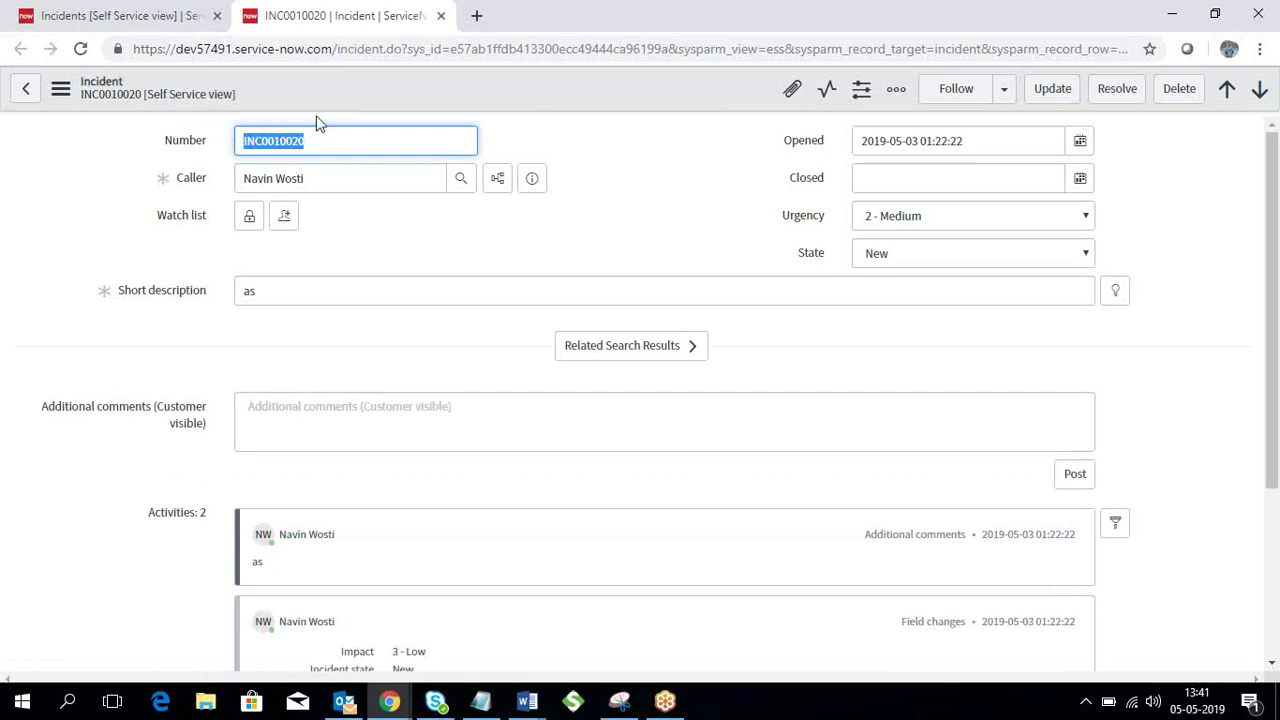
key("ctrl+shift+Tab")
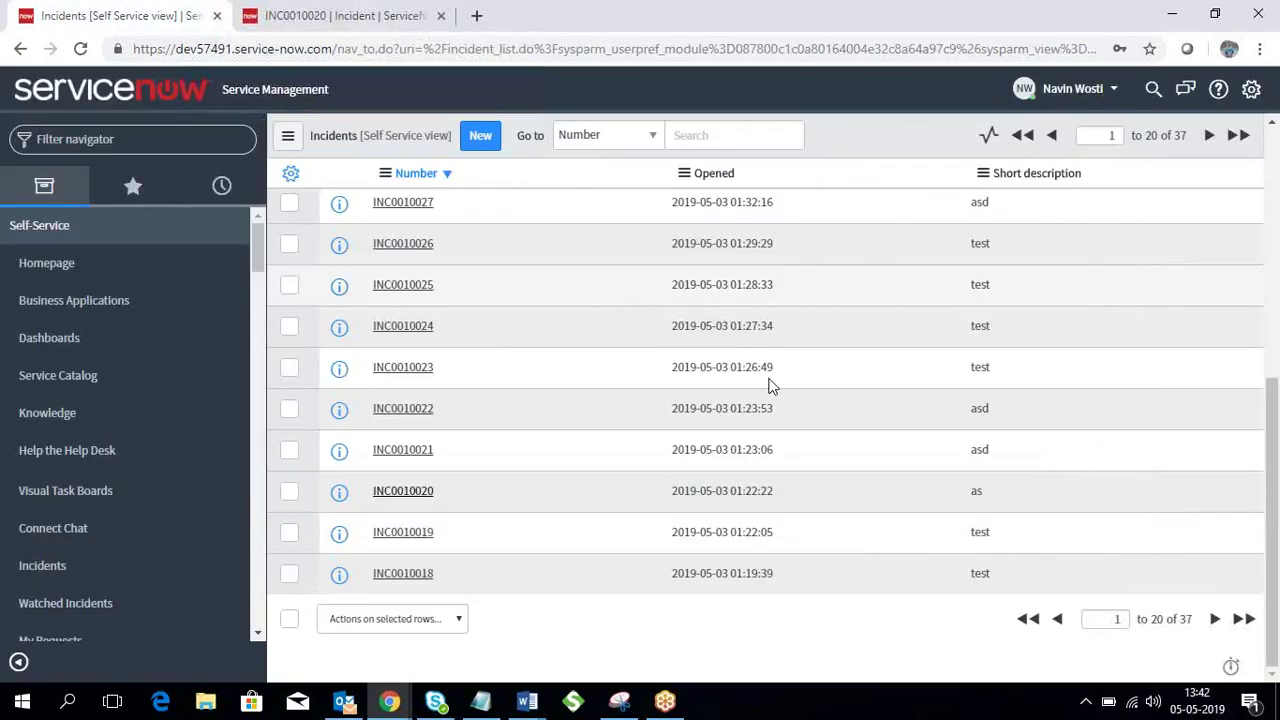
- Select the text of incident number INC0010026 in the list
left_click(1152, 89)
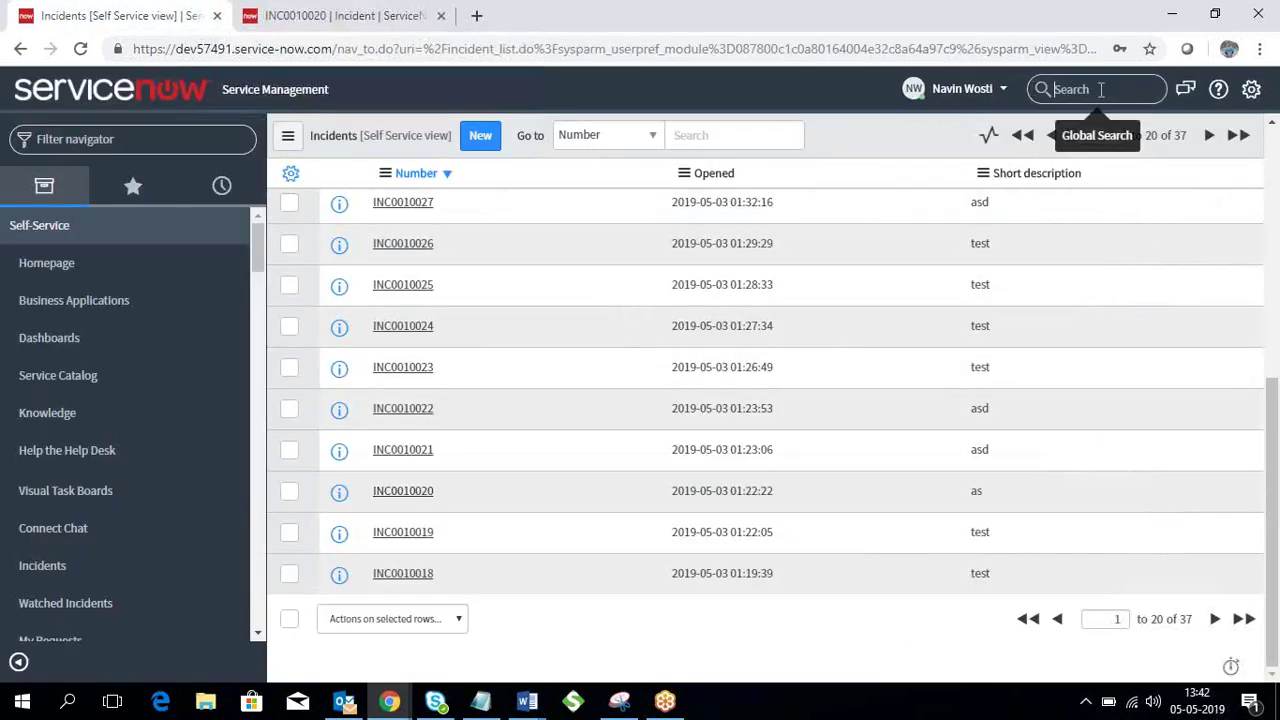
left_click(118, 139)
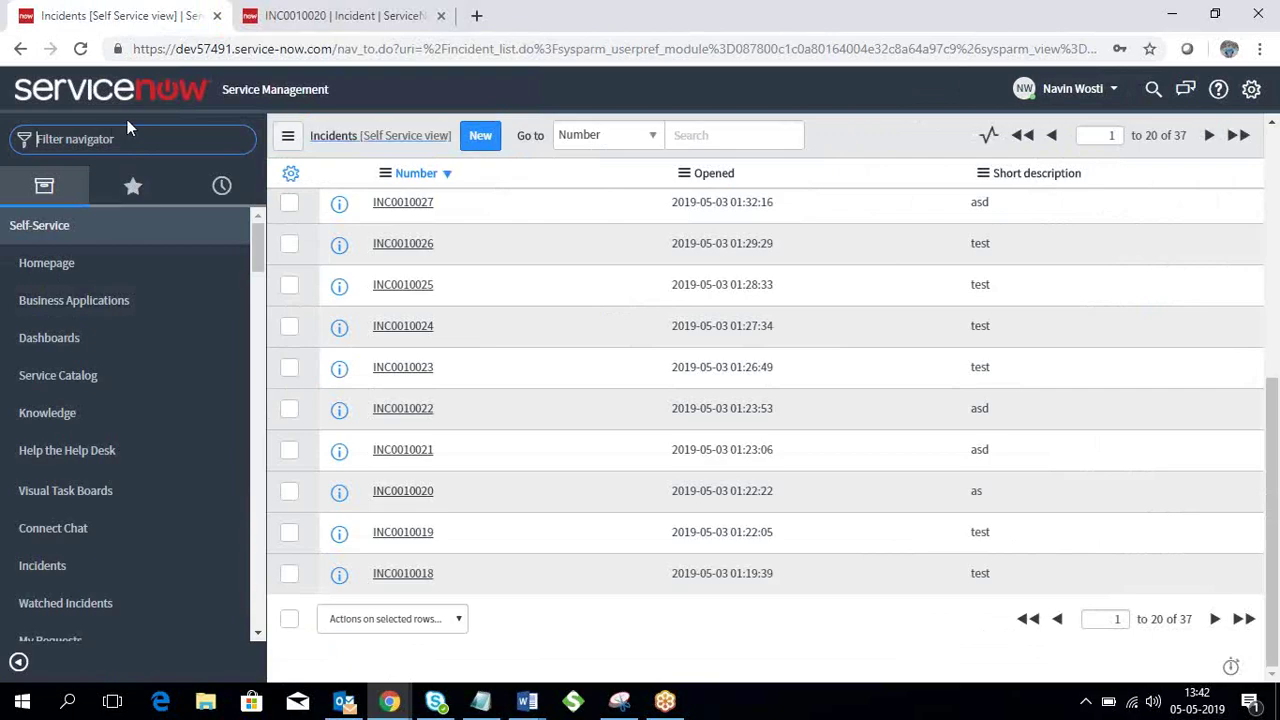
left_click(1151, 88)
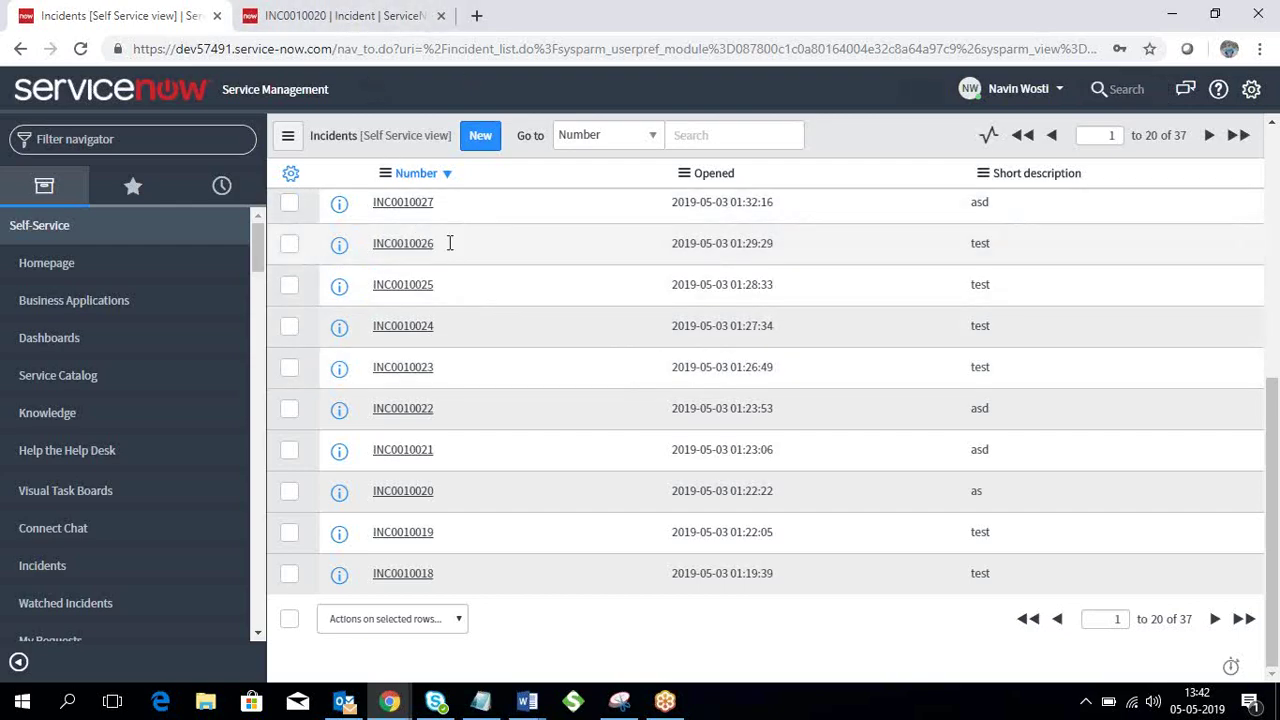
left_click_drag(449, 243, 374, 254)
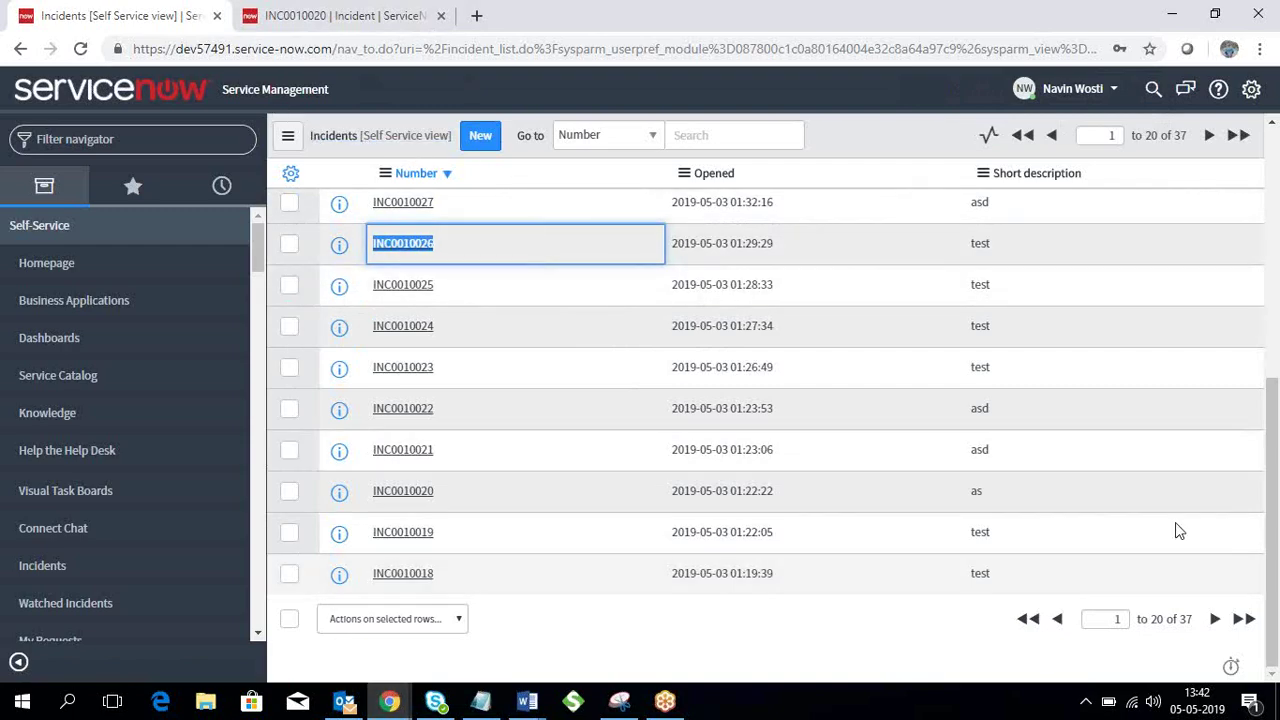
- Switch the incident list from the Self Service view to the Default view
left_click(409, 143)
mouse_move(468, 155)
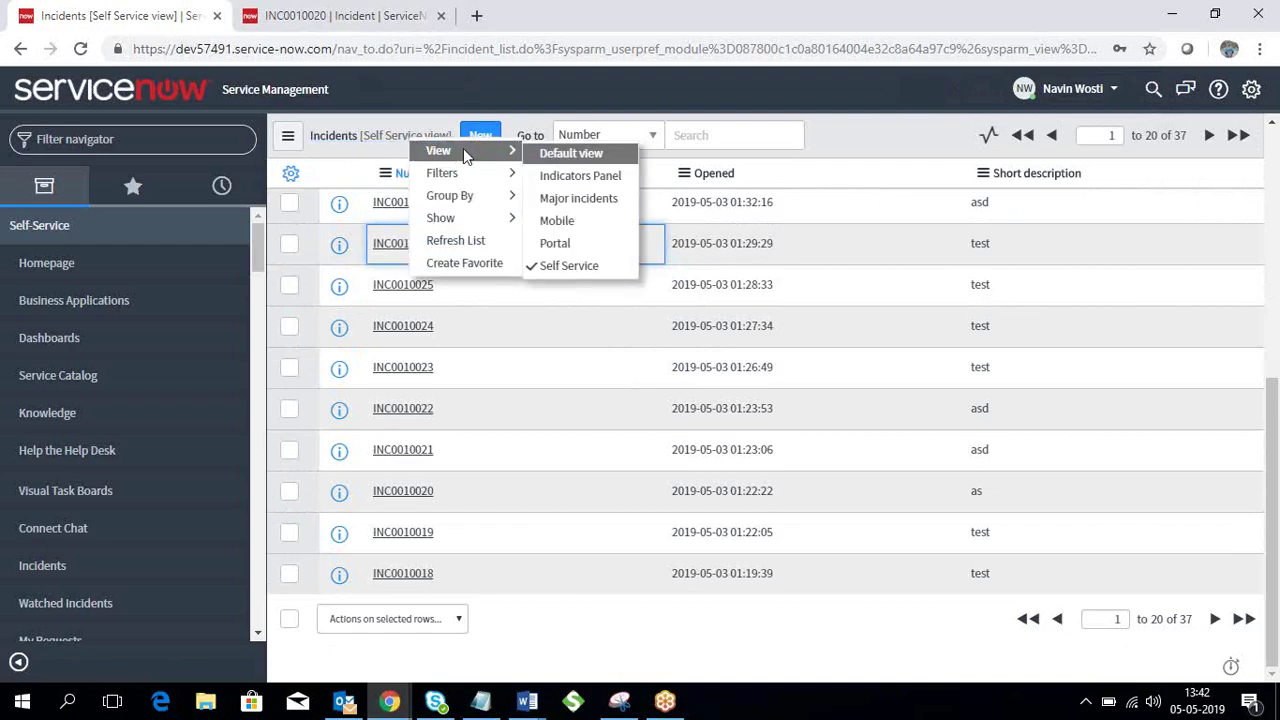
left_click(565, 156)
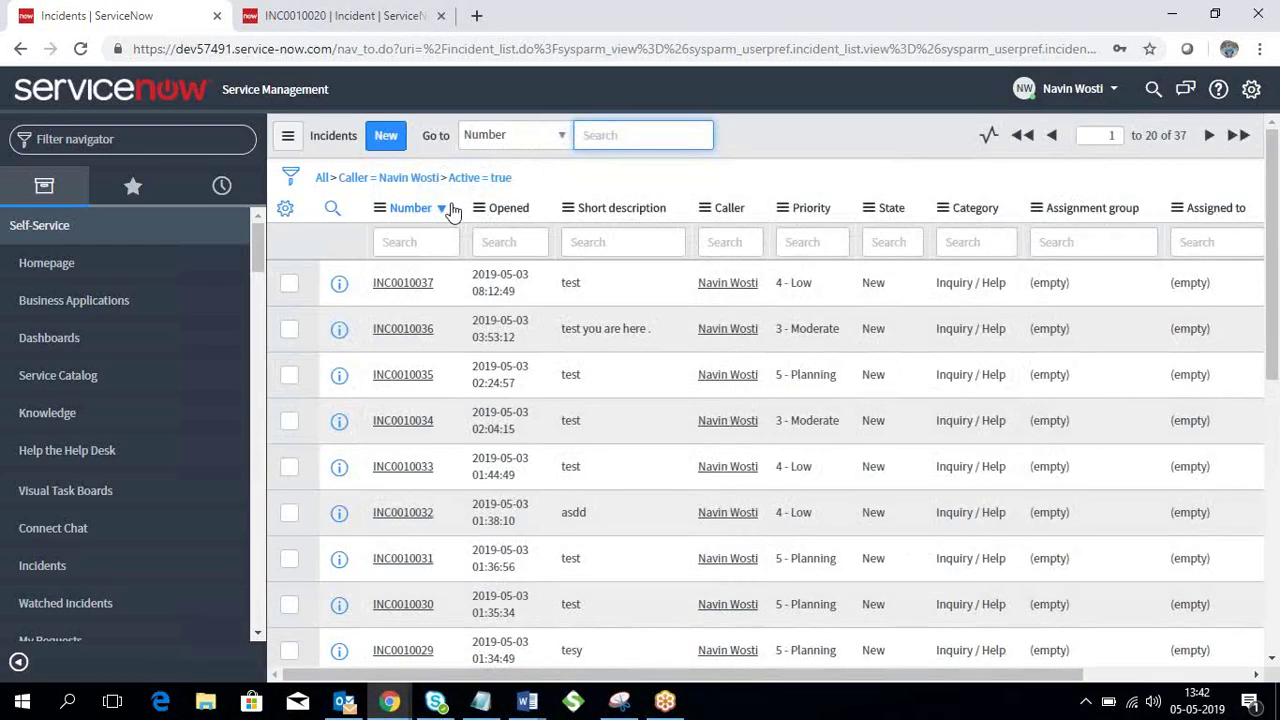
- Switch the incident list to the Indicators Panel view
left_click(346, 140)
mouse_move(373, 147)
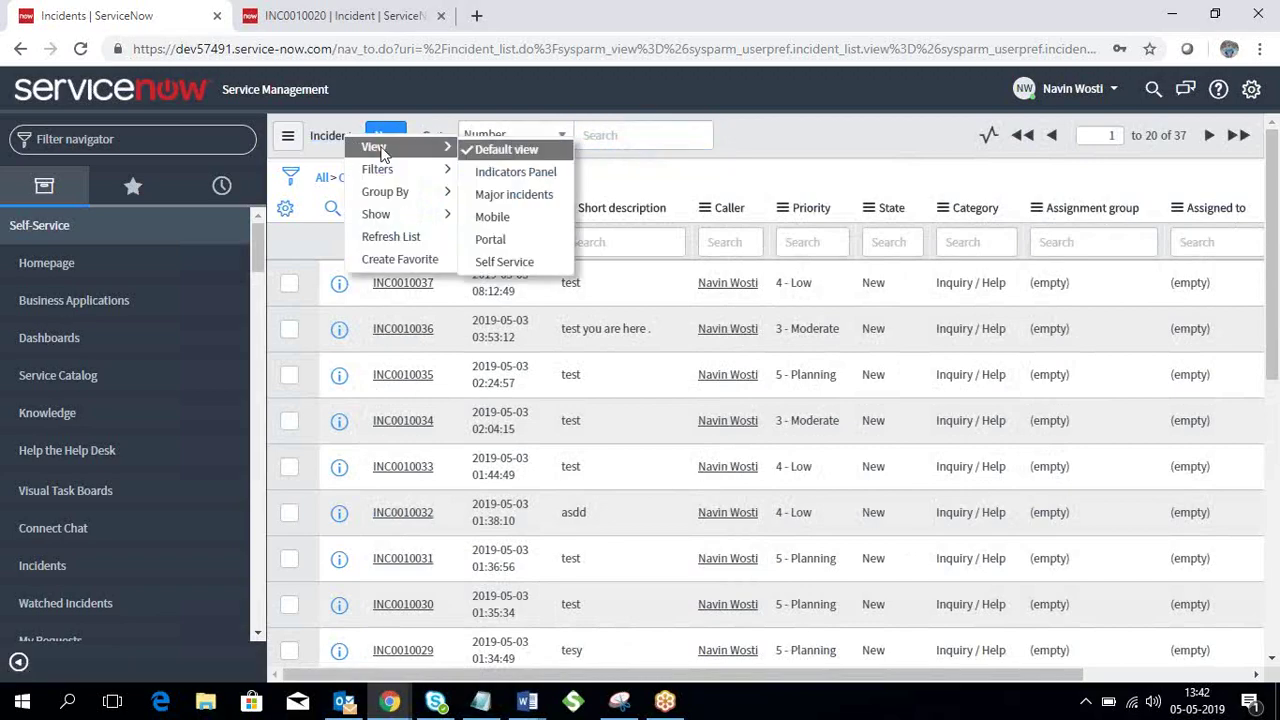
left_click(508, 172)
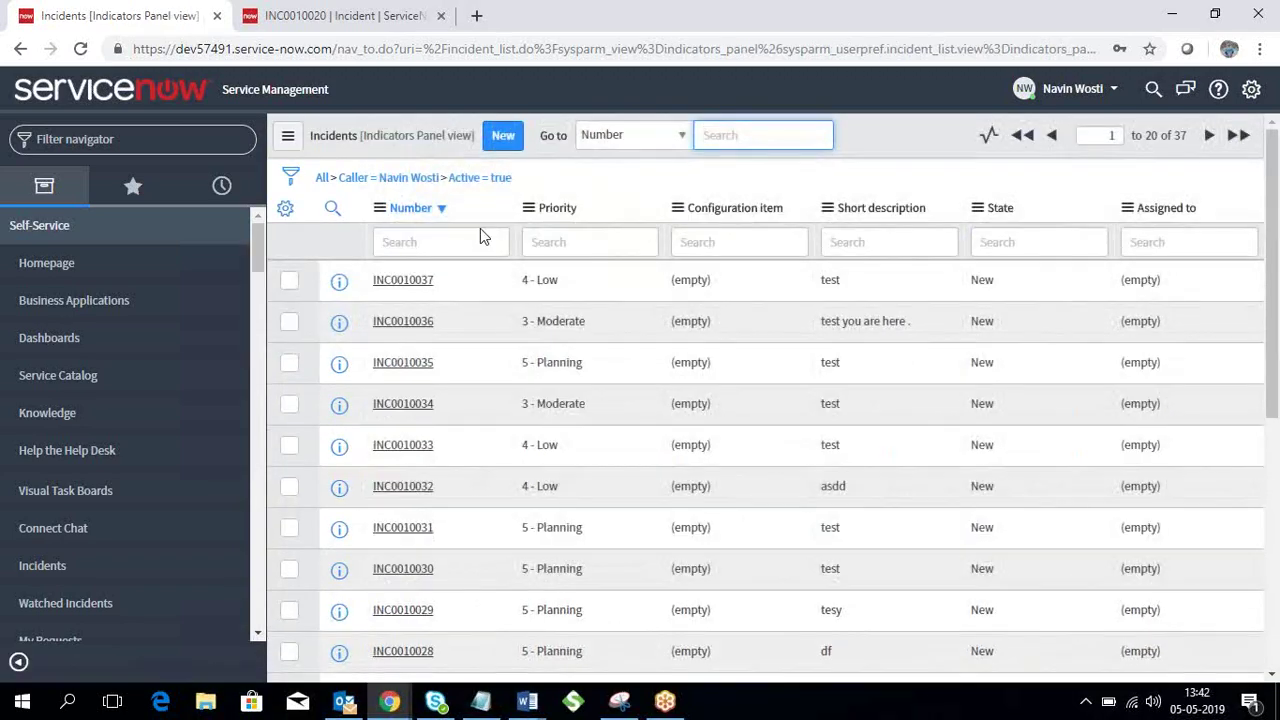
- Switch the incident list to the Major incidents view
left_click(379, 138)
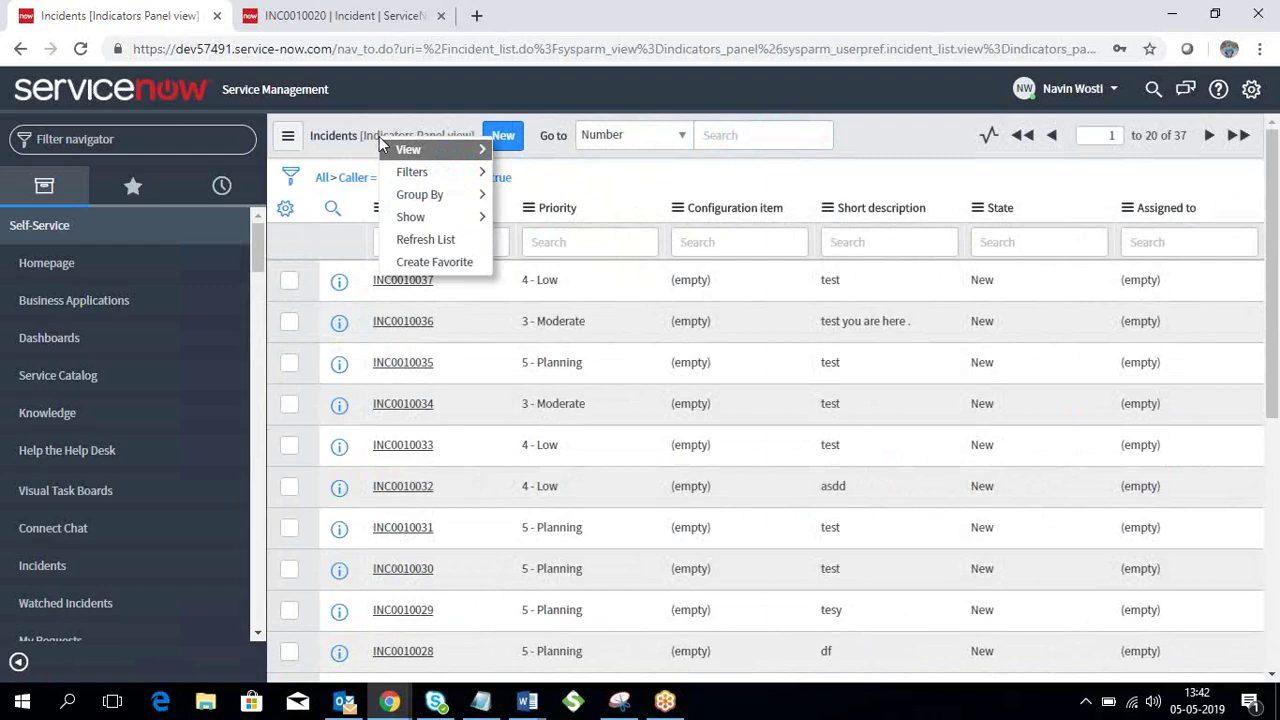
mouse_move(455, 168)
mouse_move(420, 150)
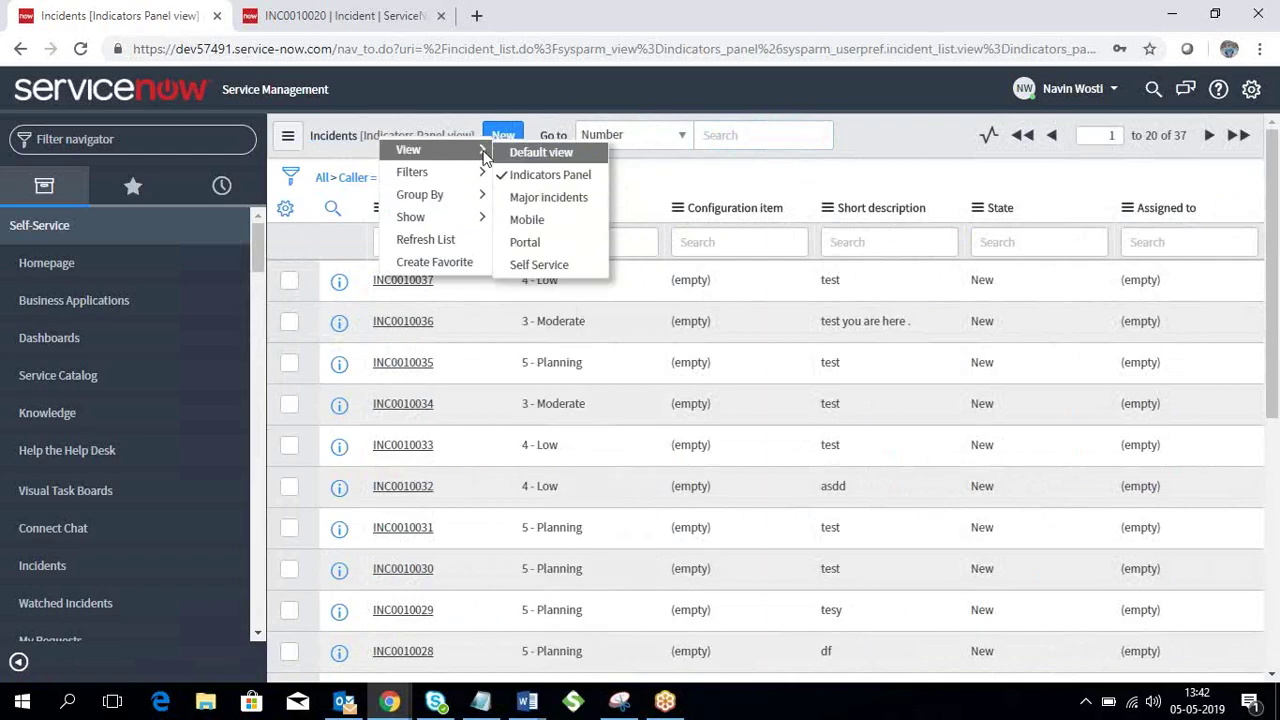
left_click(545, 197)
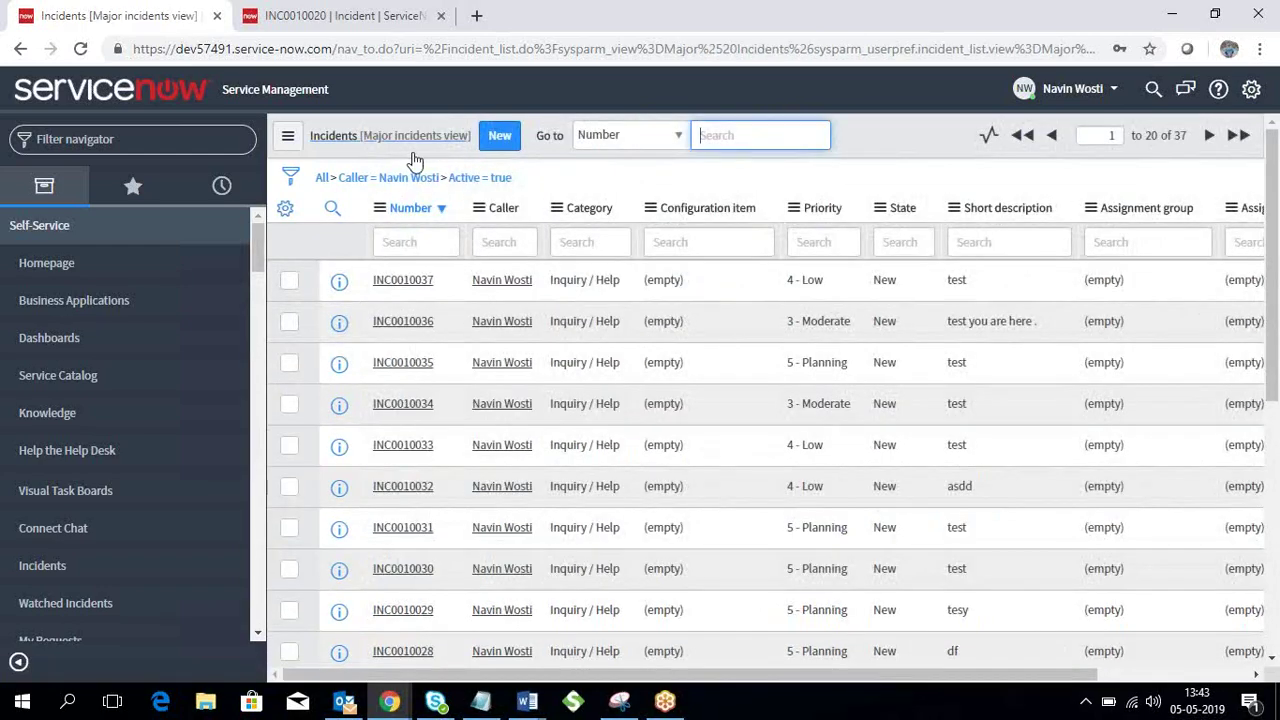
- Return the incident list to the Default view
left_click(414, 139)
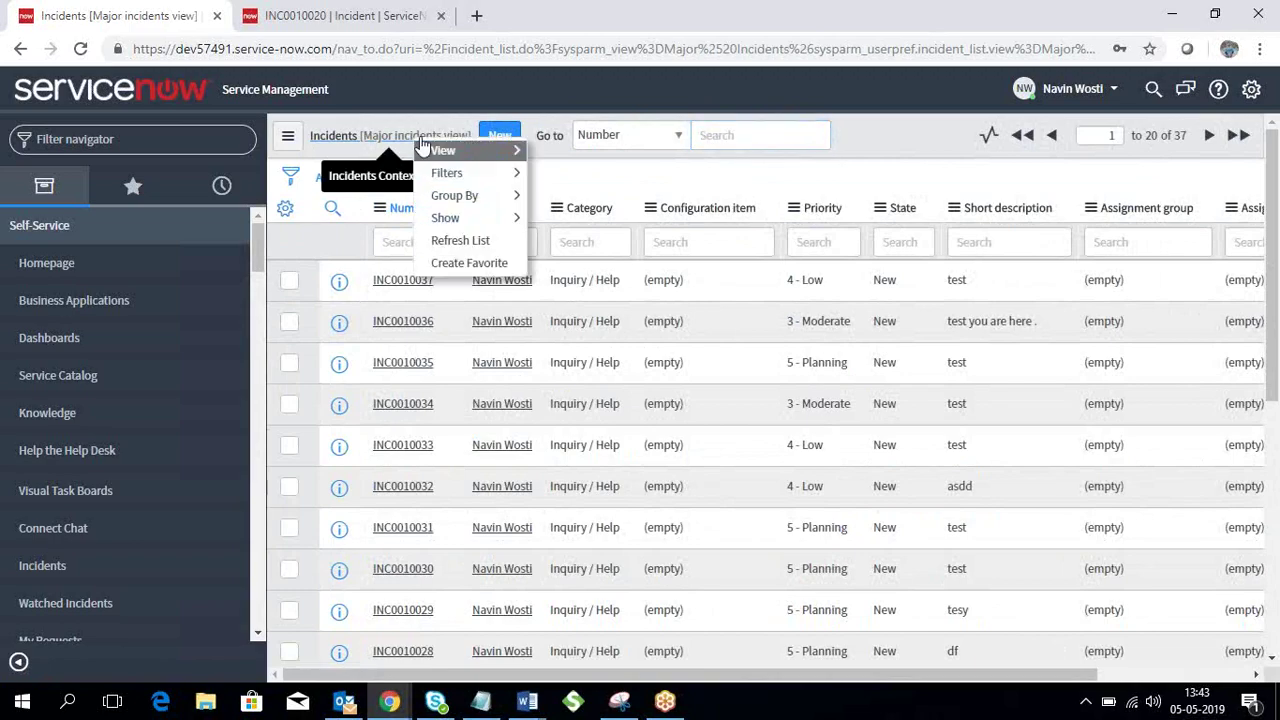
mouse_move(422, 150)
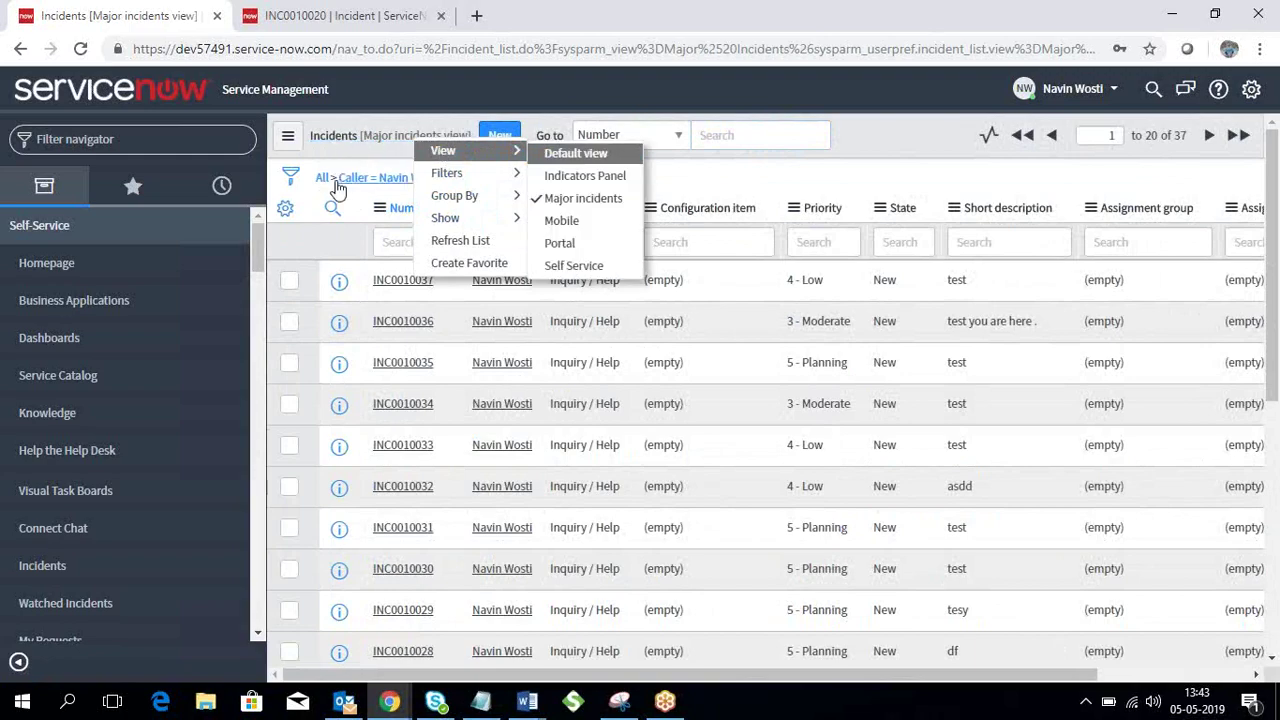
left_click(376, 144)
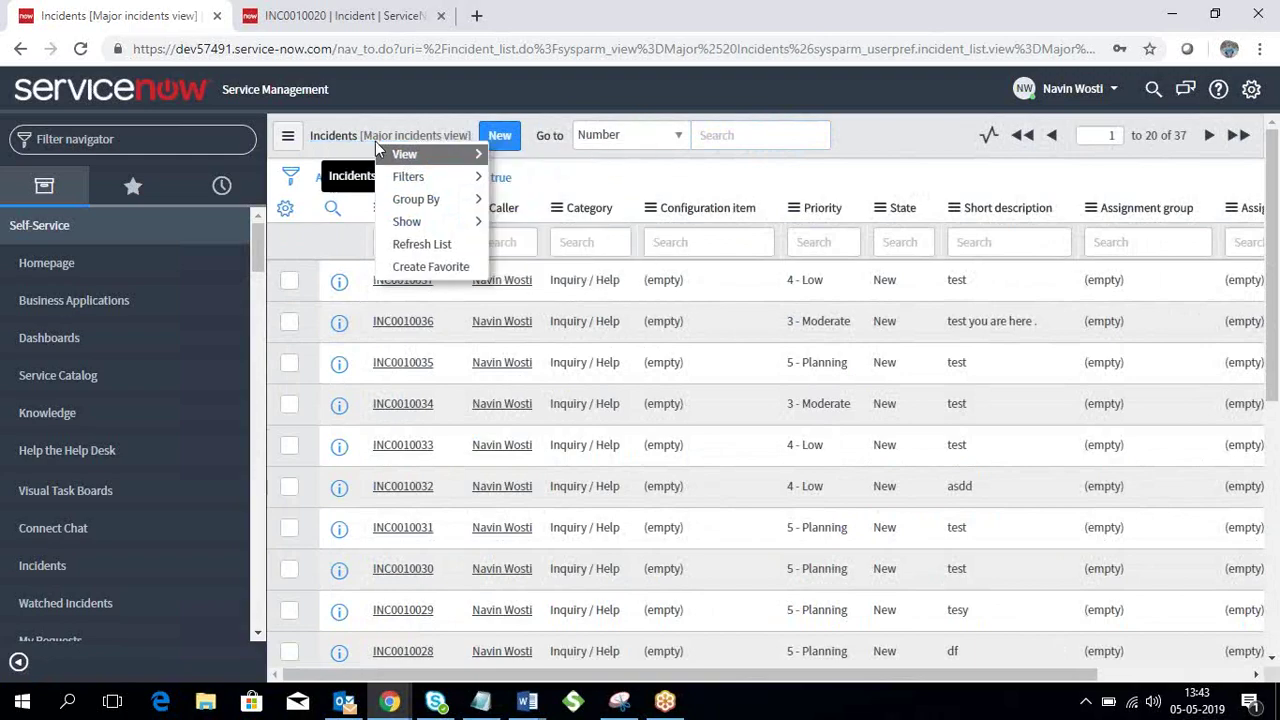
mouse_move(410, 155)
left_click(523, 160)
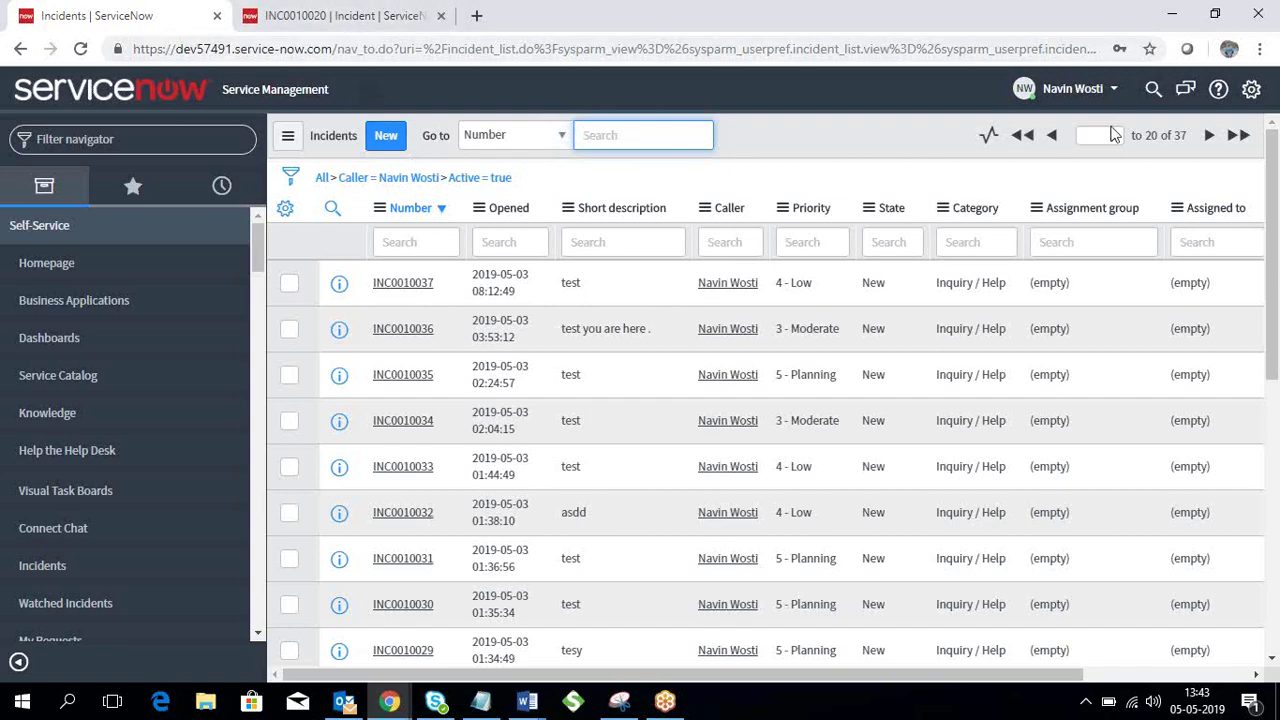
- Run a global search for INC0010026, look through the incident record and dismiss the exact-match notice
left_click(1153, 89)
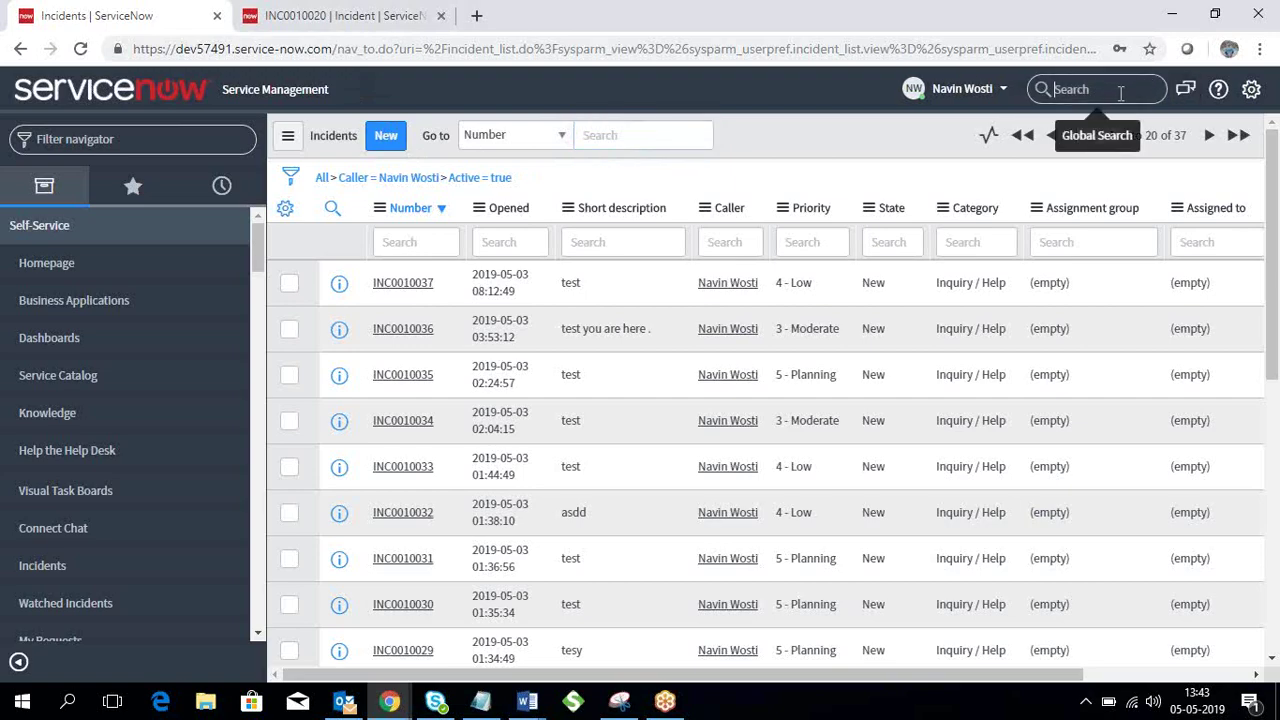
type("INC0010026")
key("Return")
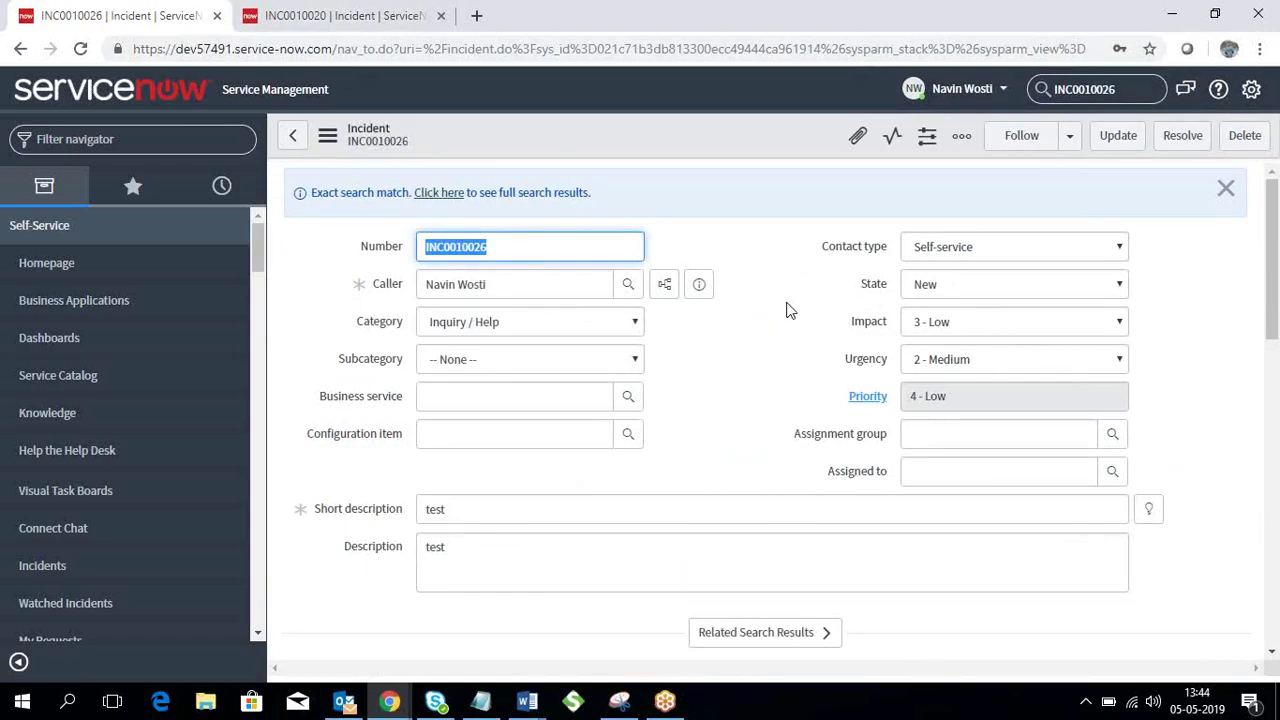
scroll(760, 340, "down", 3)
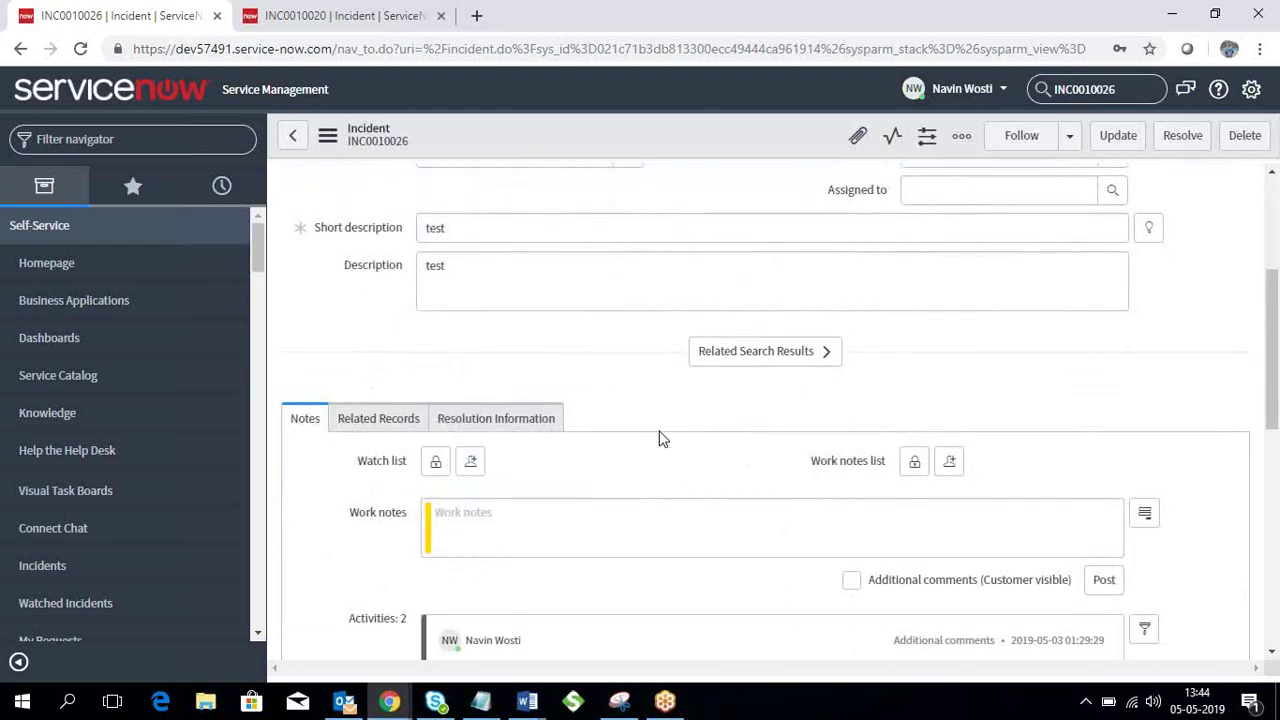
scroll(659, 438, "up", 2)
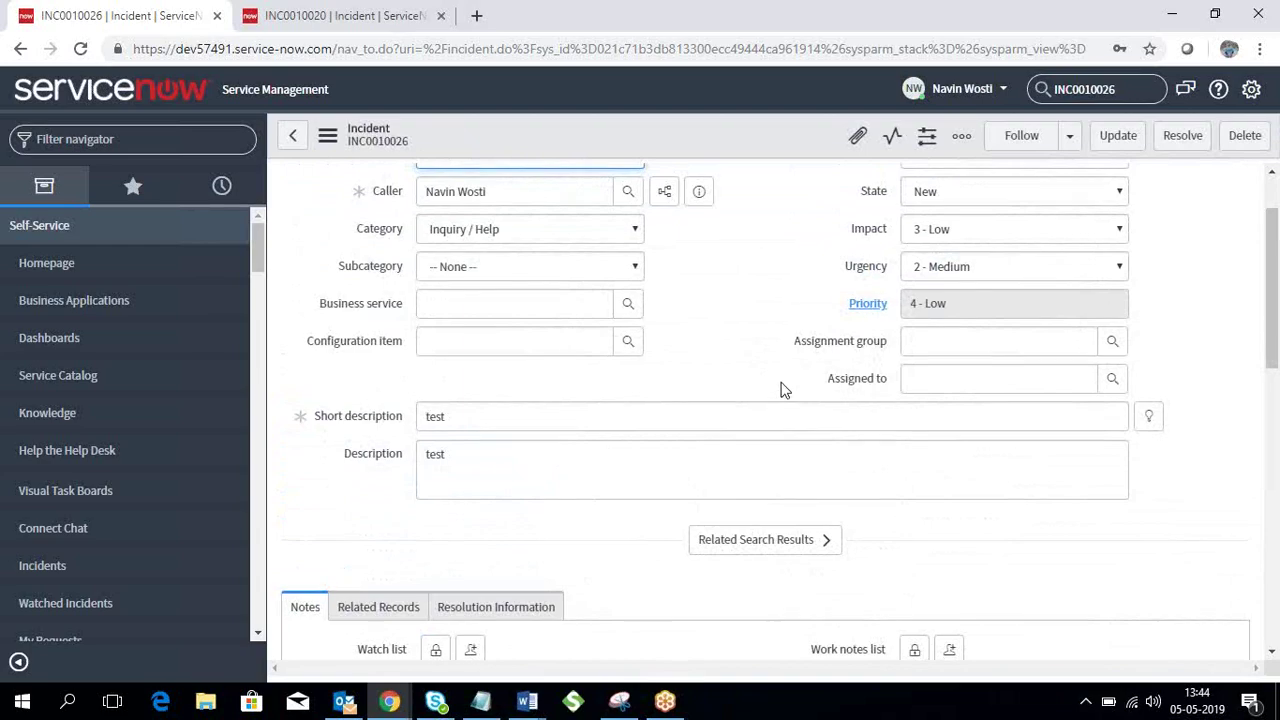
scroll(780, 389, "up", 1)
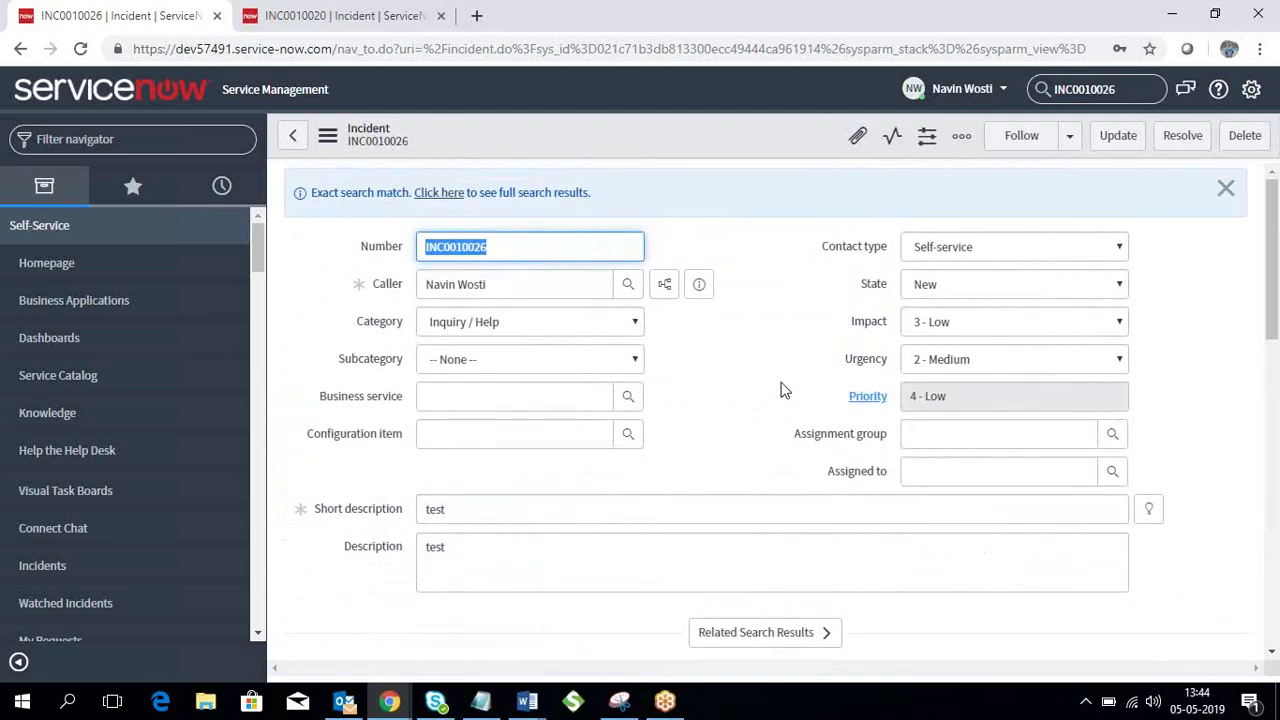
left_click(1227, 192)
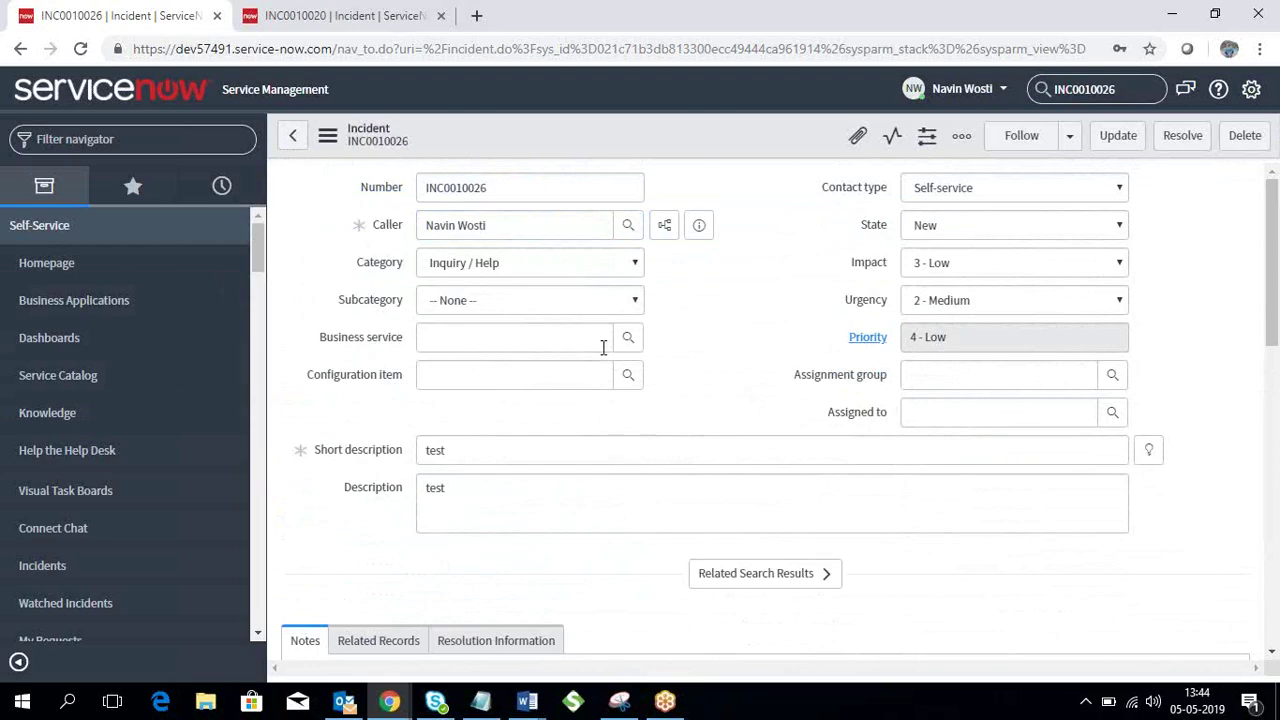
- Examine the Resolution Information and Notes sections of incident INC0010026
scroll(603, 347, "down", 4)
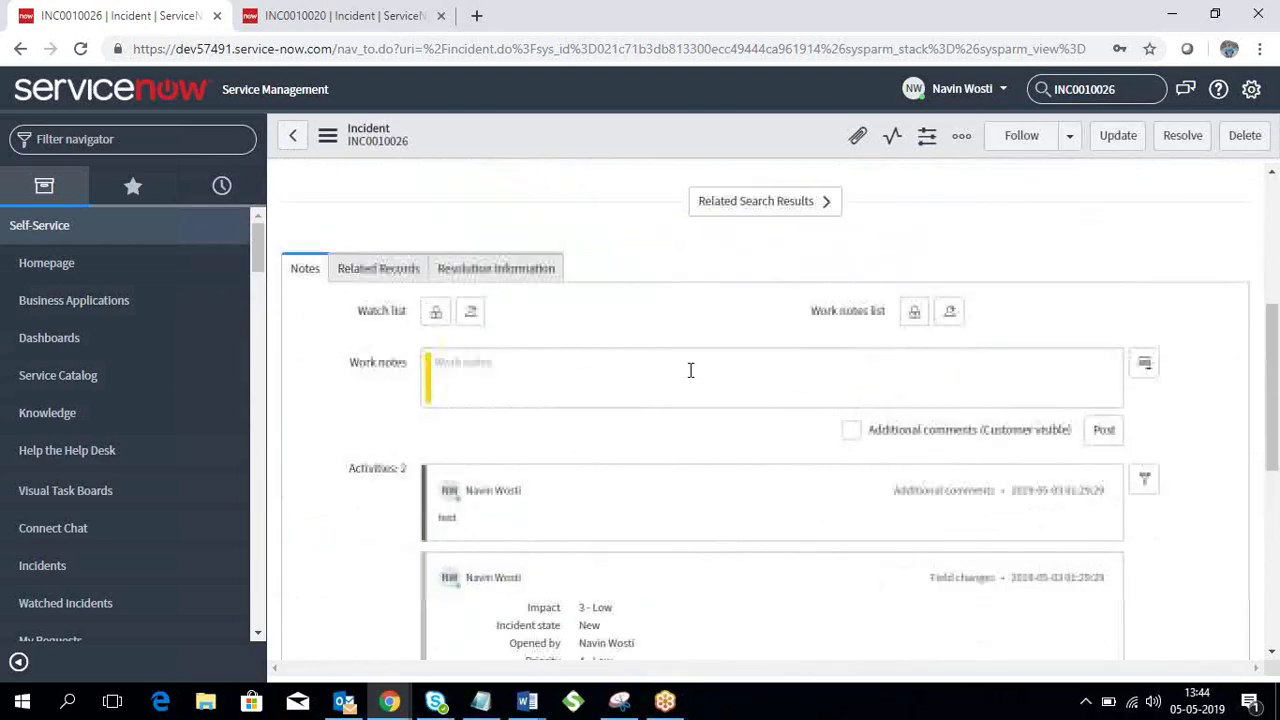
left_click(518, 275)
left_click(305, 266)
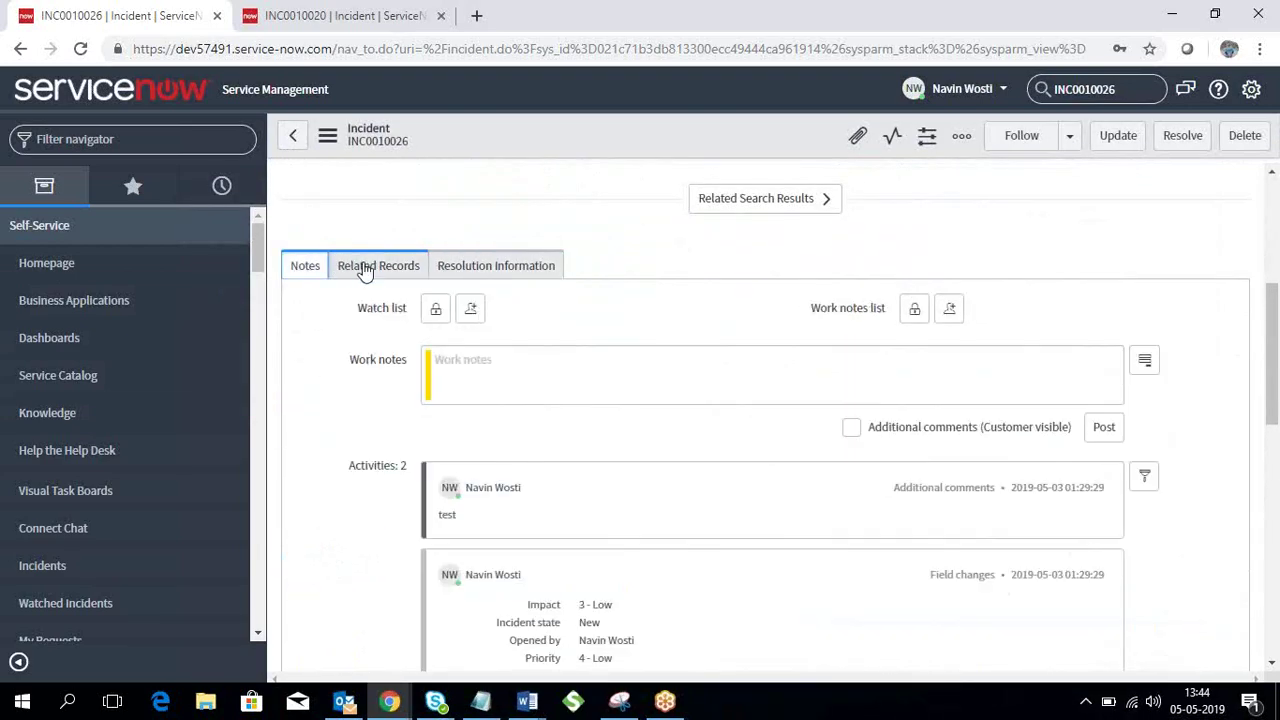
- Unlock the incident's watch list to view its user and email entry fields, and lock it again
left_click(436, 312)
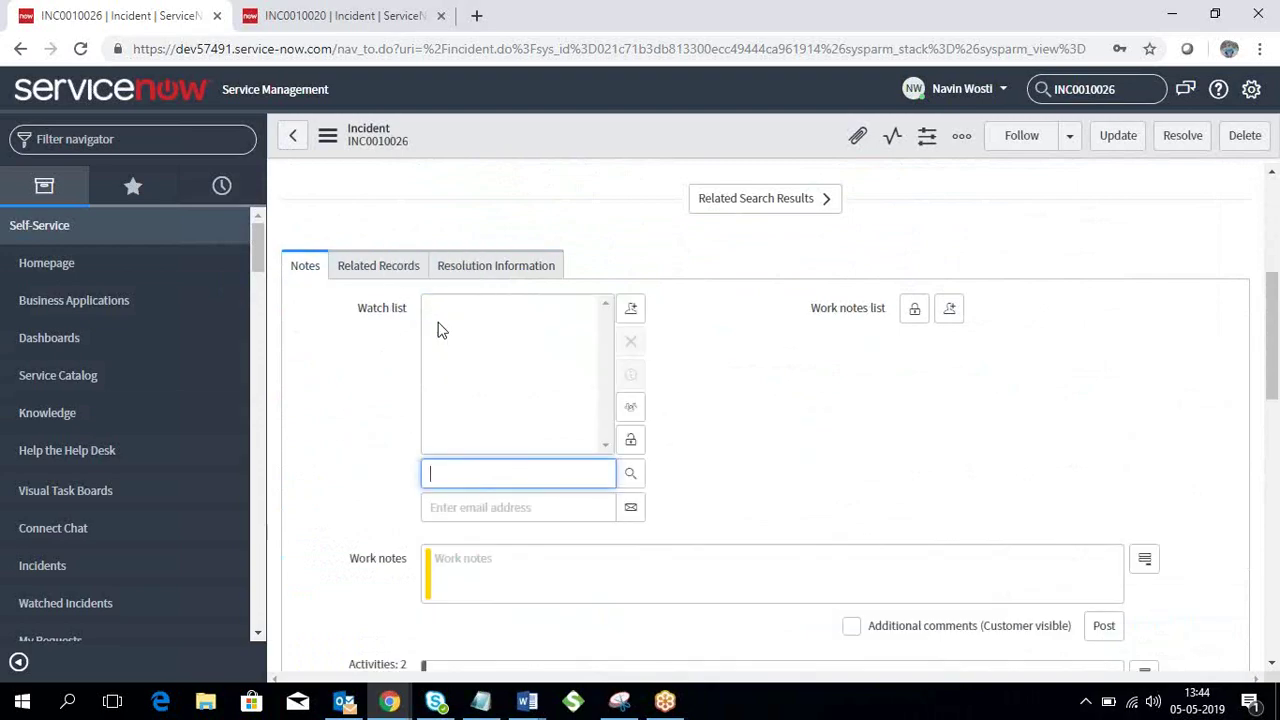
left_click(632, 443)
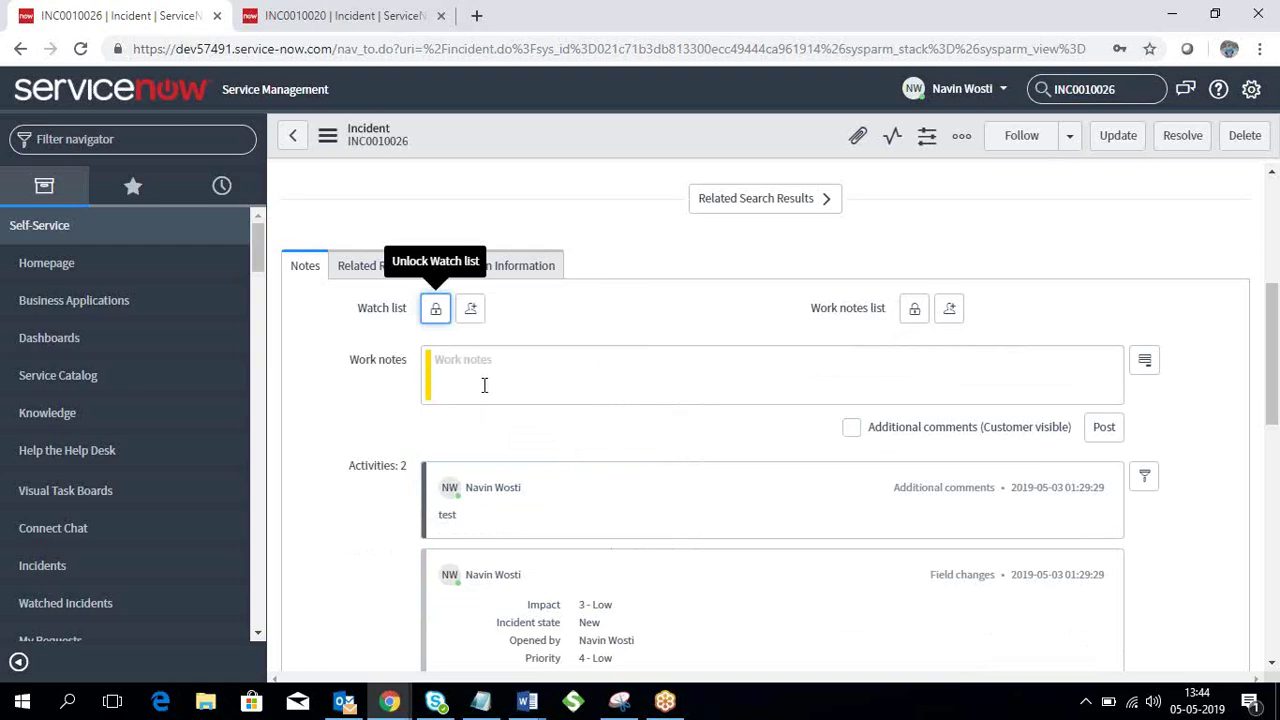
scroll(520, 474, "up", 3)
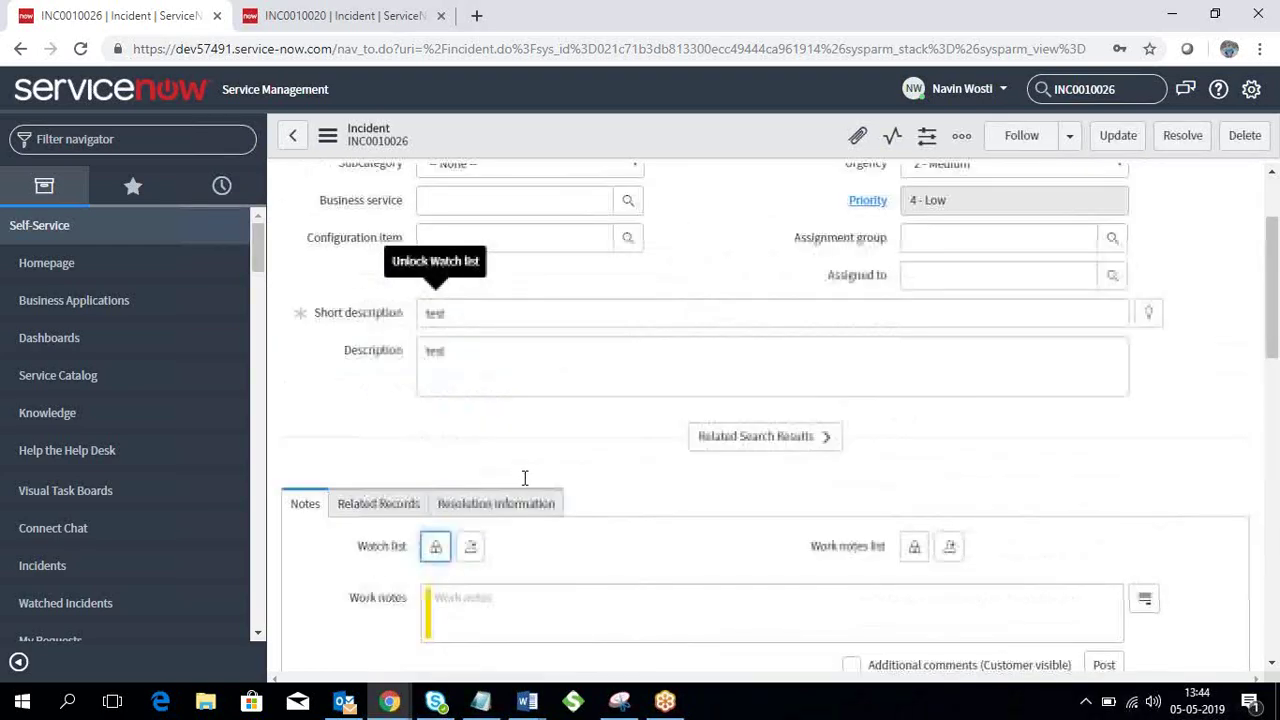
scroll(523, 477, "down", 2)
scroll(526, 484, "down", 1)
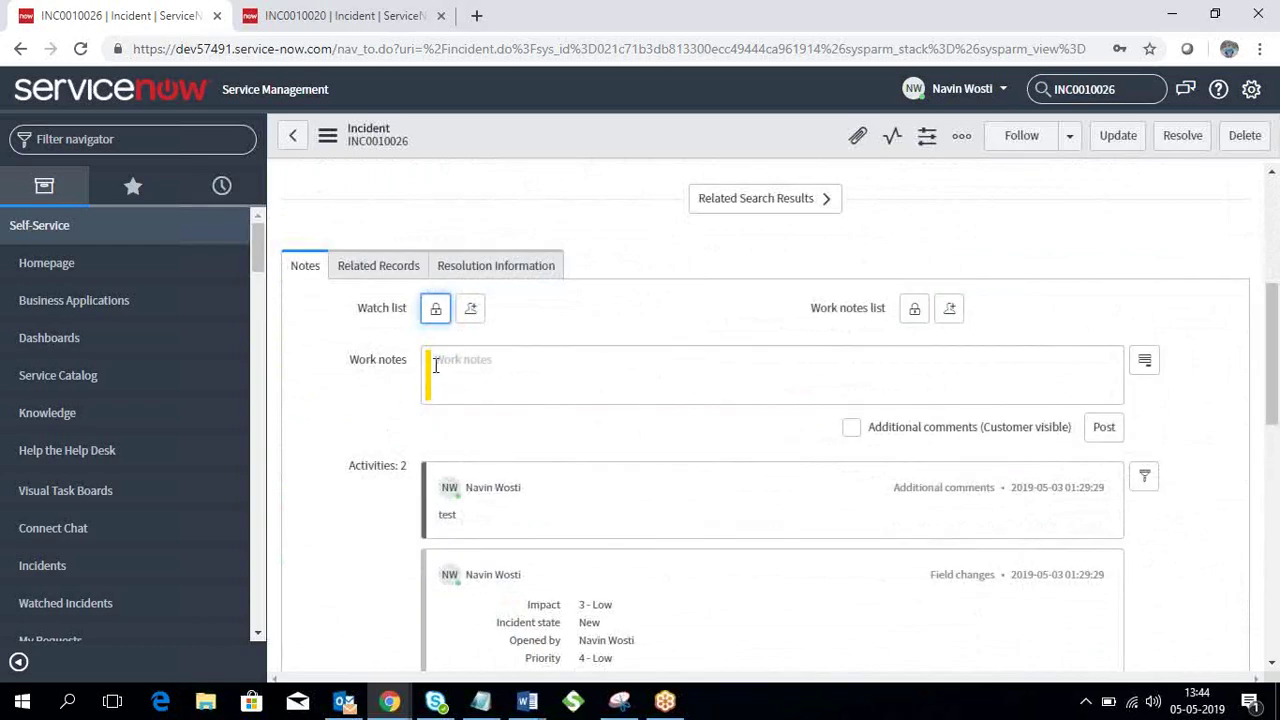
- Examine the Work notes field together with the incident's main details and activity entries, placing the cursor in the empty field
left_click(435, 365)
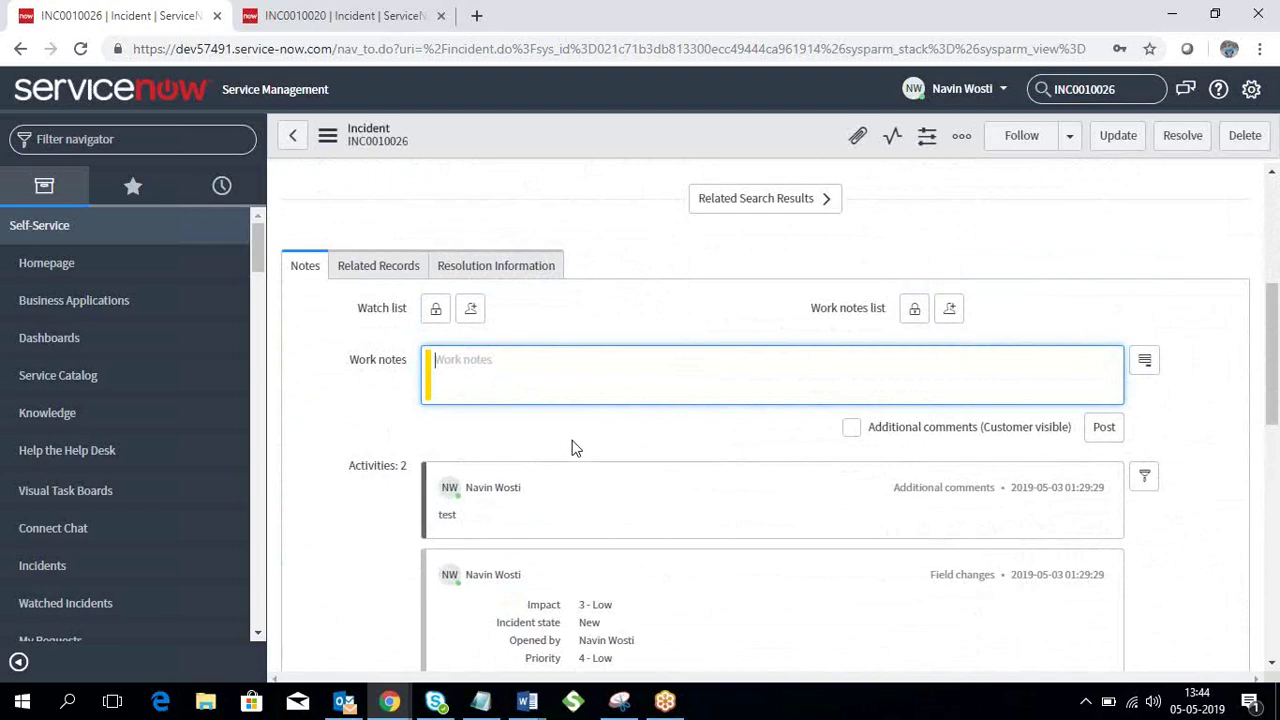
scroll(663, 514, "up", 4)
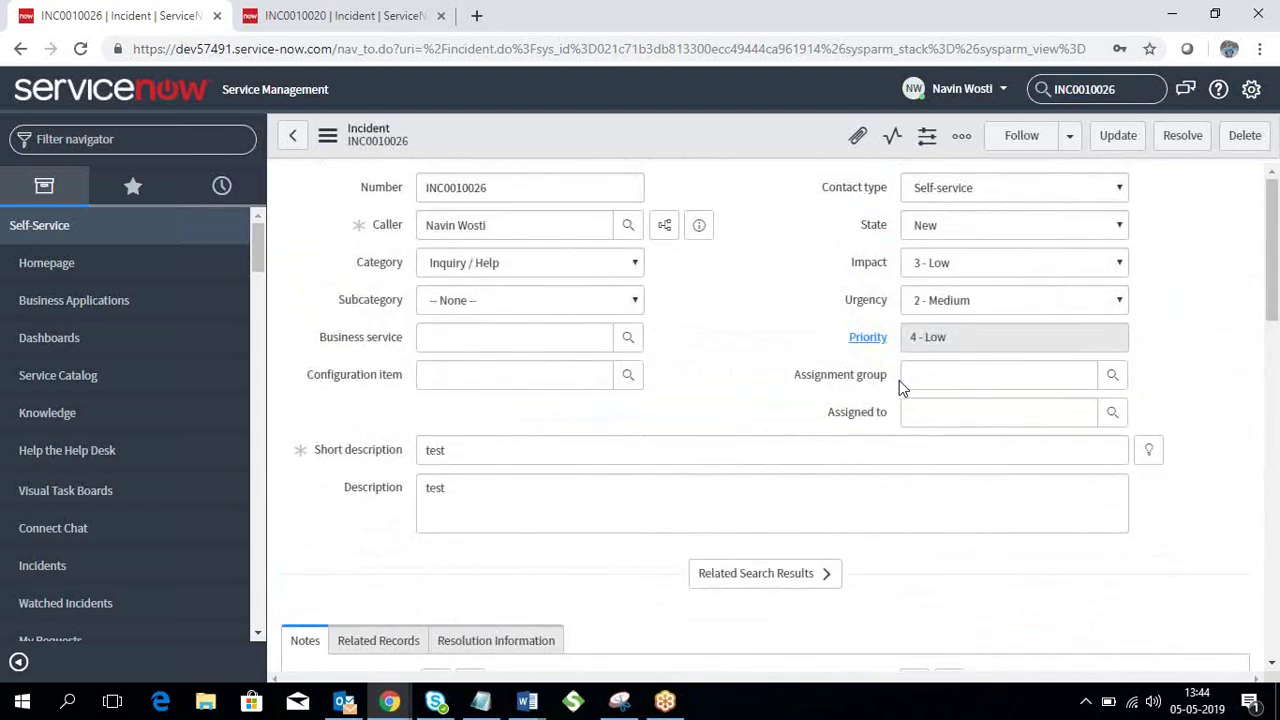
scroll(680, 408, "down", 1)
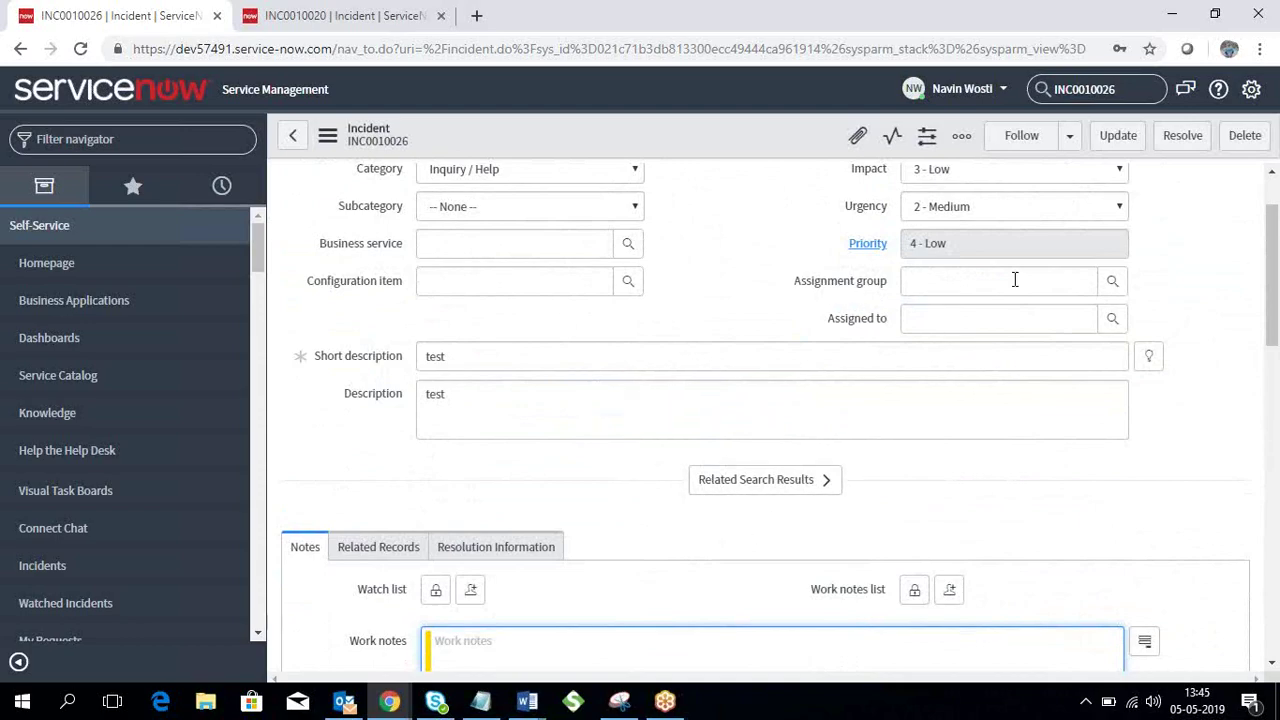
scroll(625, 343, "down", 1)
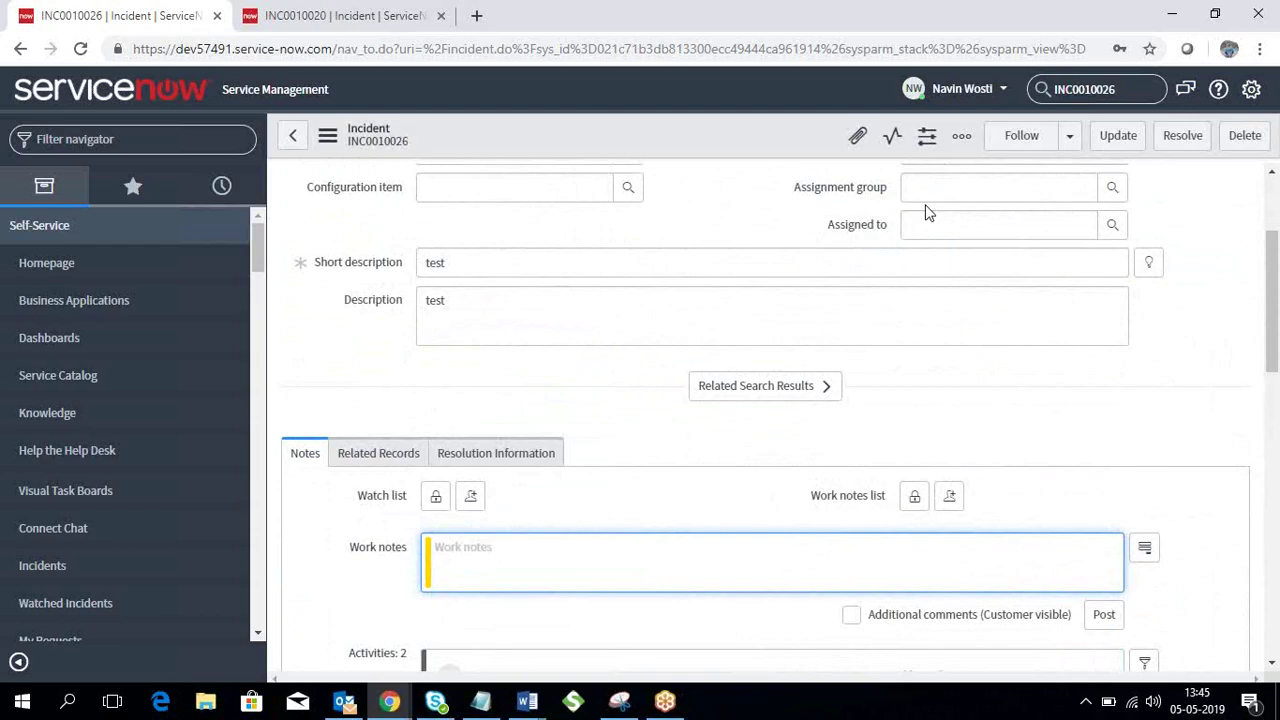
scroll(546, 394, "down", 3)
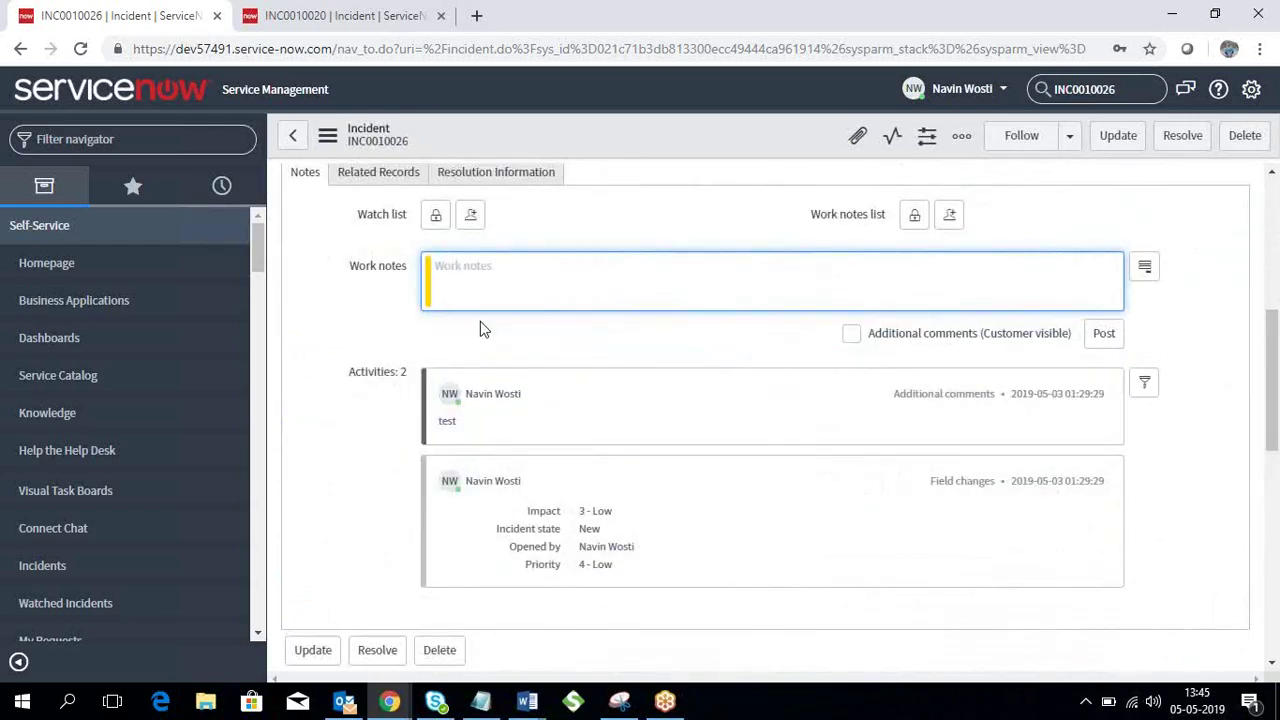
scroll(536, 397, "up", 5)
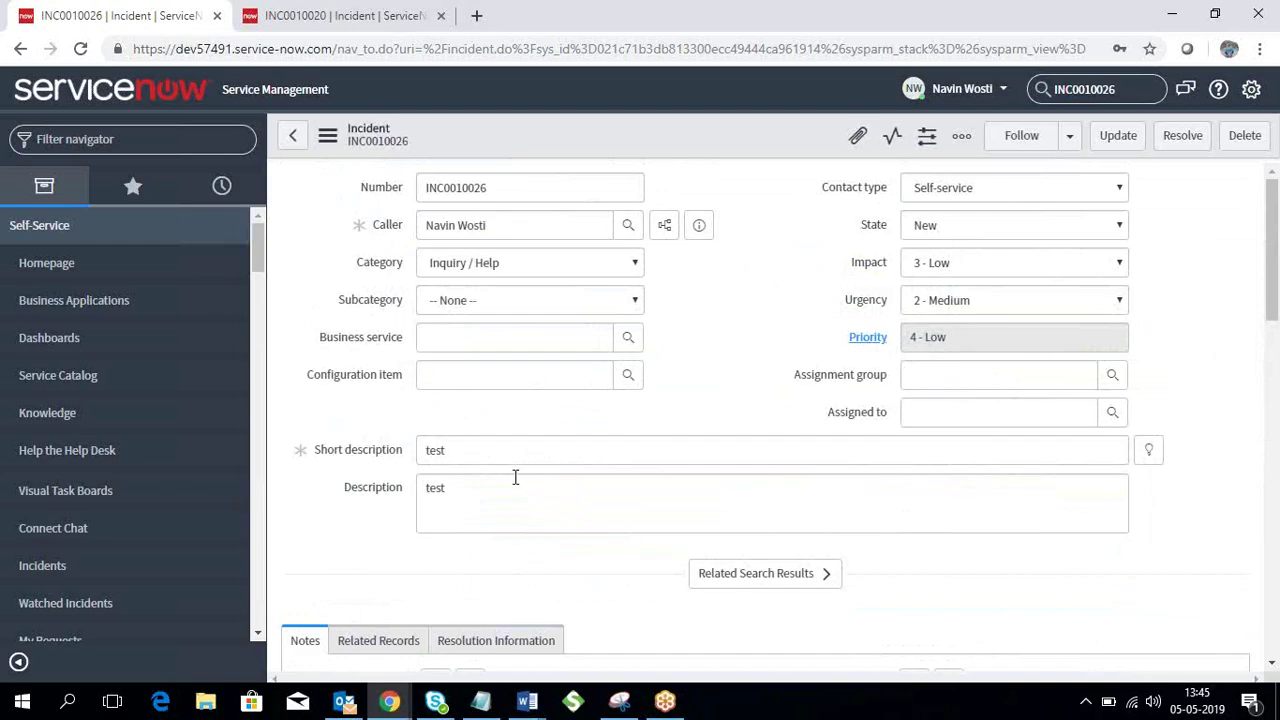
scroll(516, 477, "down", 5)
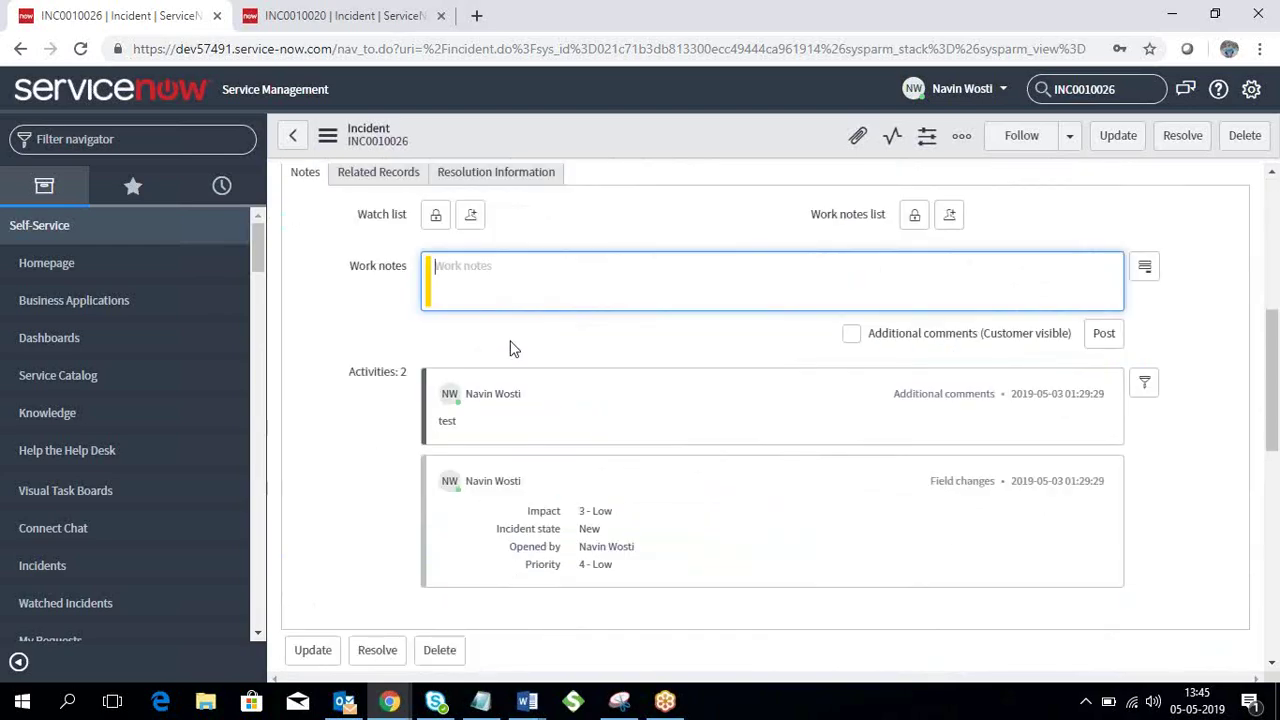
left_click(453, 266)
scroll(502, 309, "up", 5)
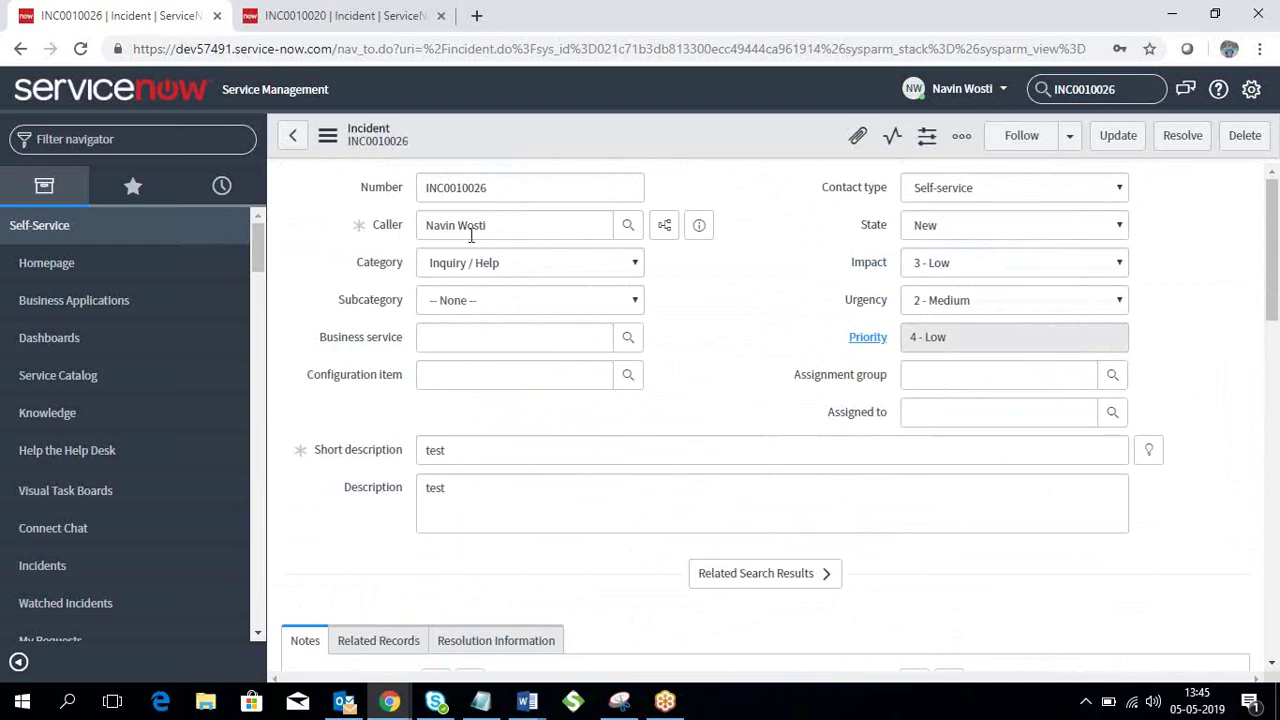
scroll(514, 369, "down", 5)
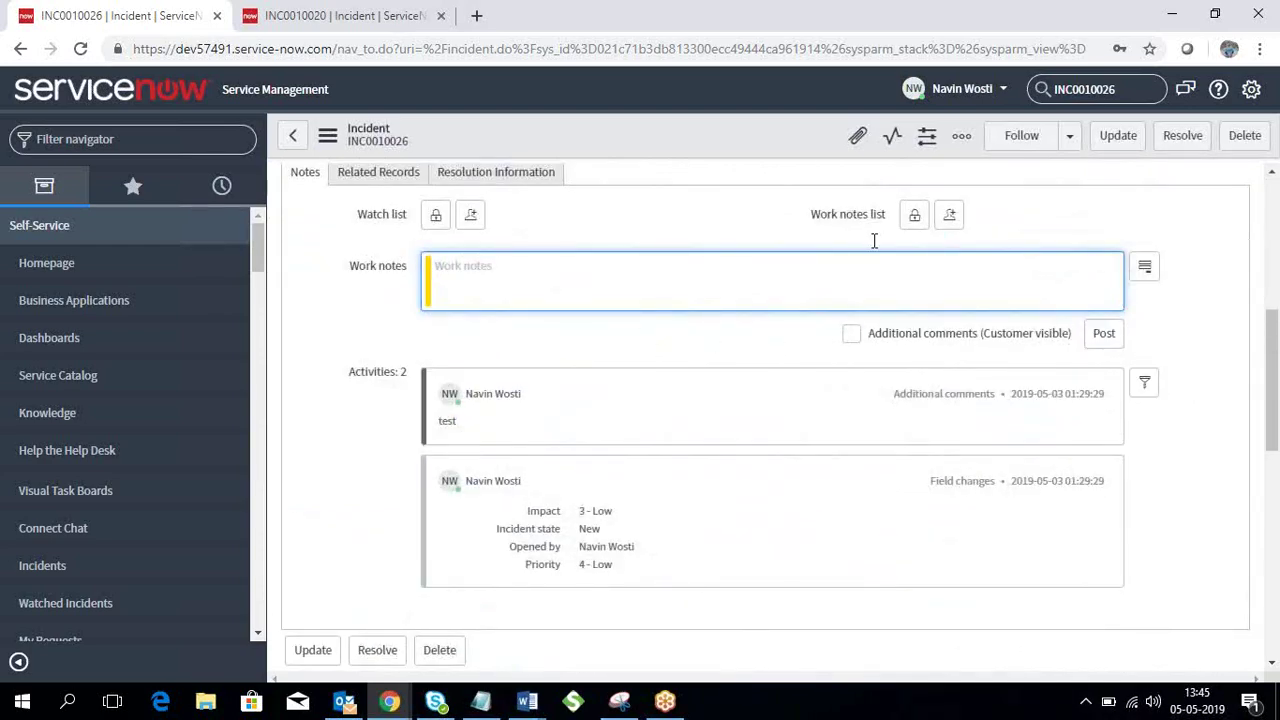
- Switch the incident's note entry from Work notes to Additional comments (Customer visible) and review the form around it
left_click(851, 333)
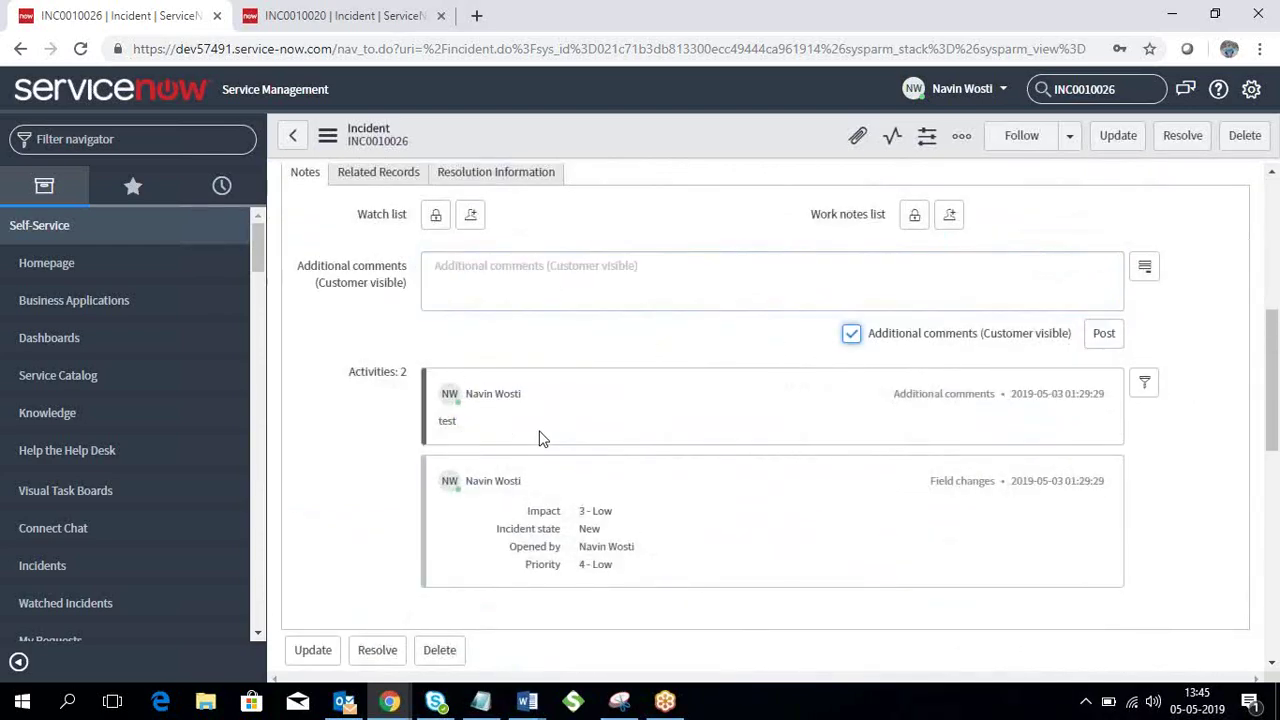
scroll(700, 435, "up", 1)
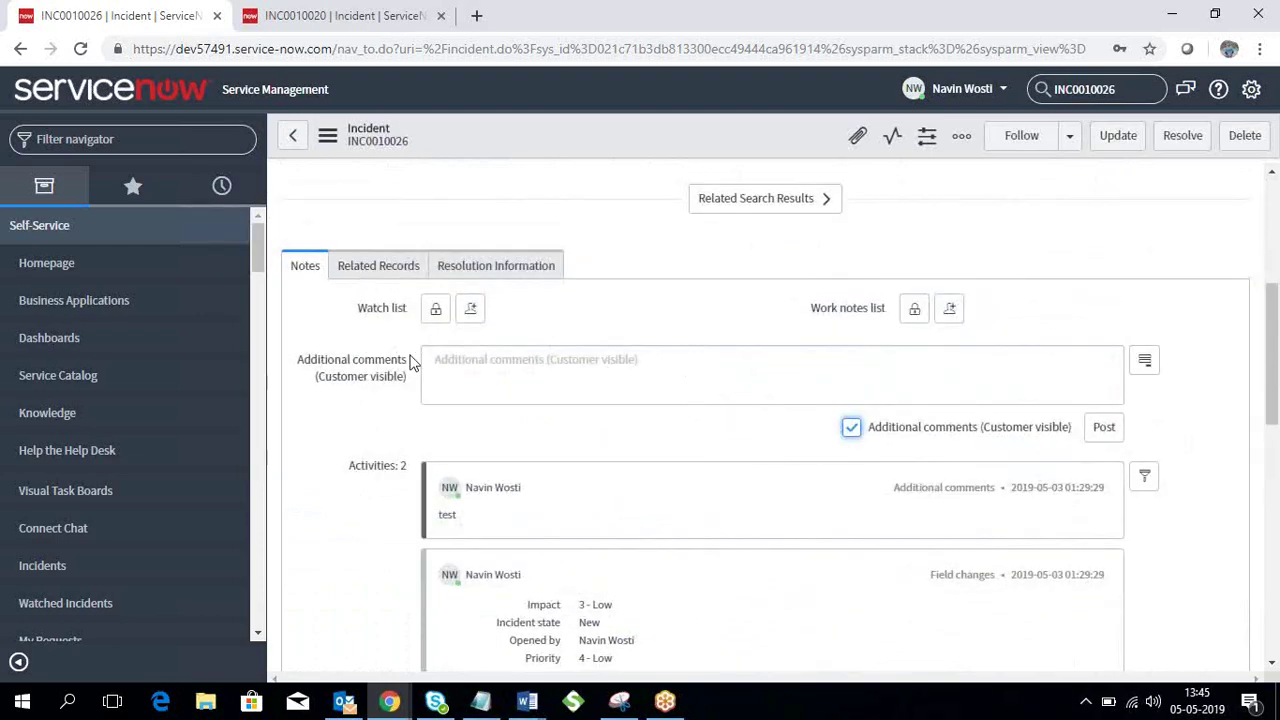
scroll(534, 391, "up", 4)
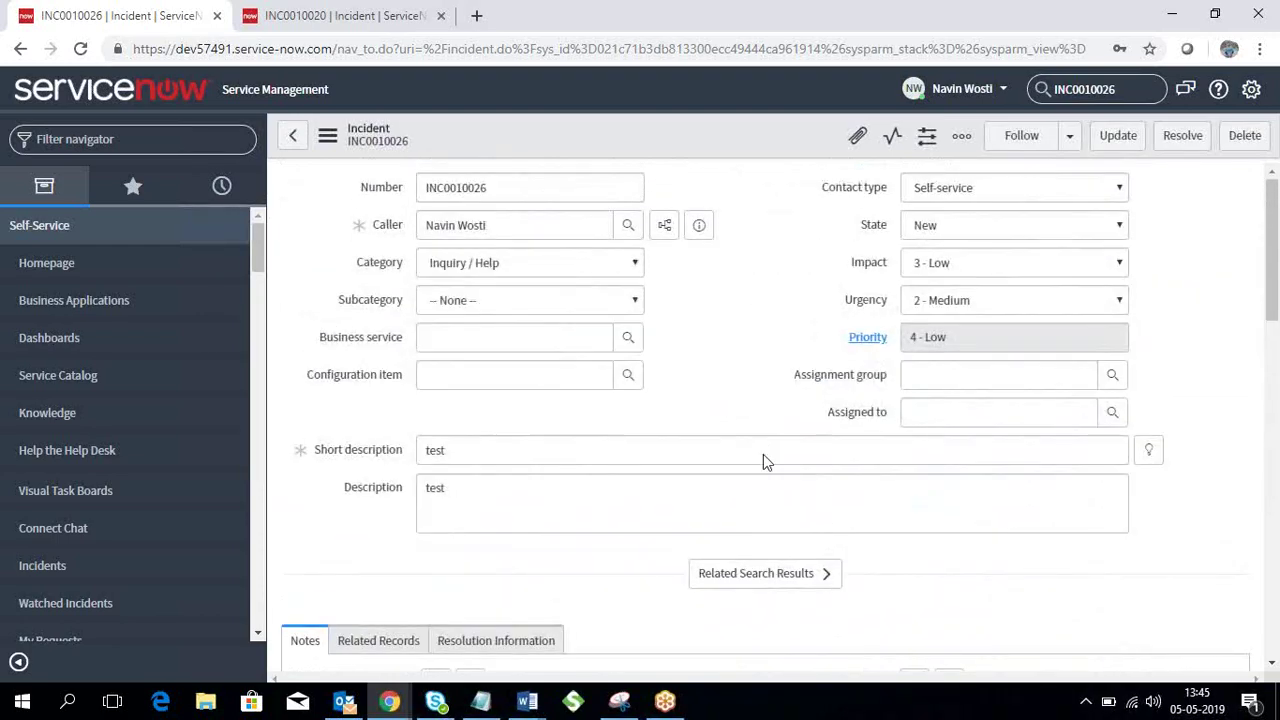
scroll(690, 370, "down", 2)
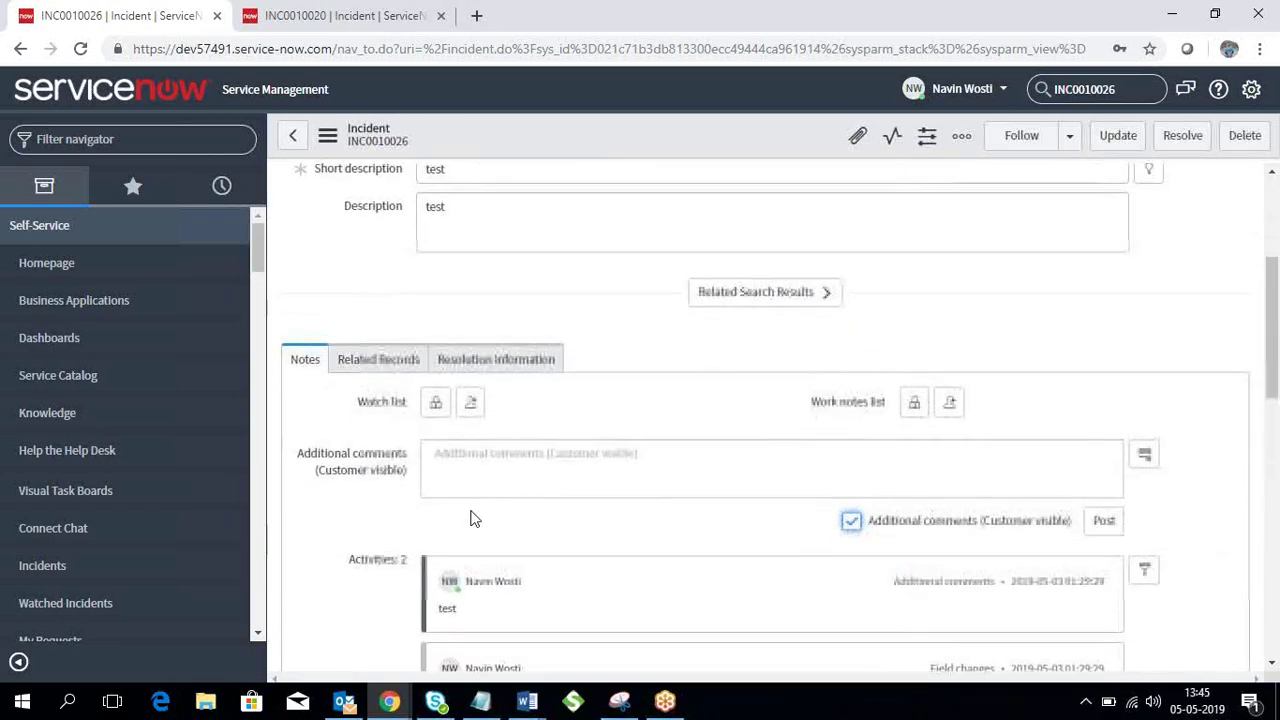
scroll(440, 535, "down", 1)
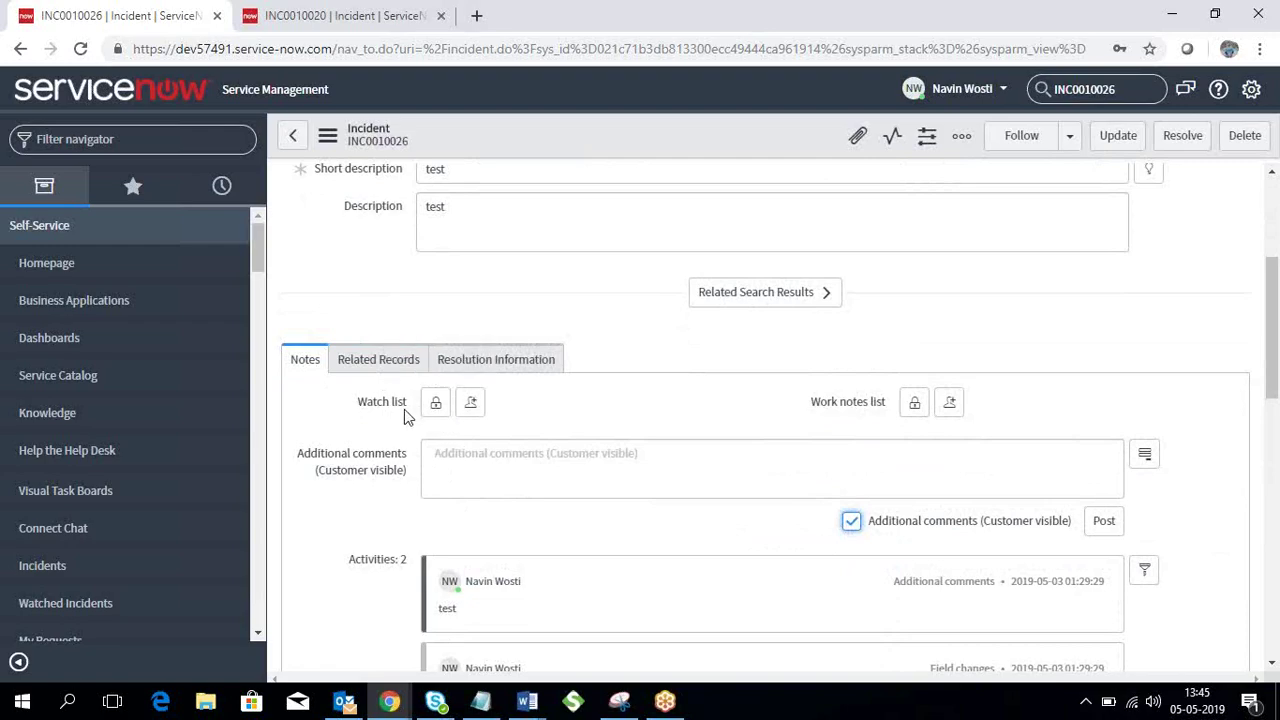
- Unlock the watch list, try a user lookup with "s", clear it, visit the email field and lock the list again
left_click(436, 404)
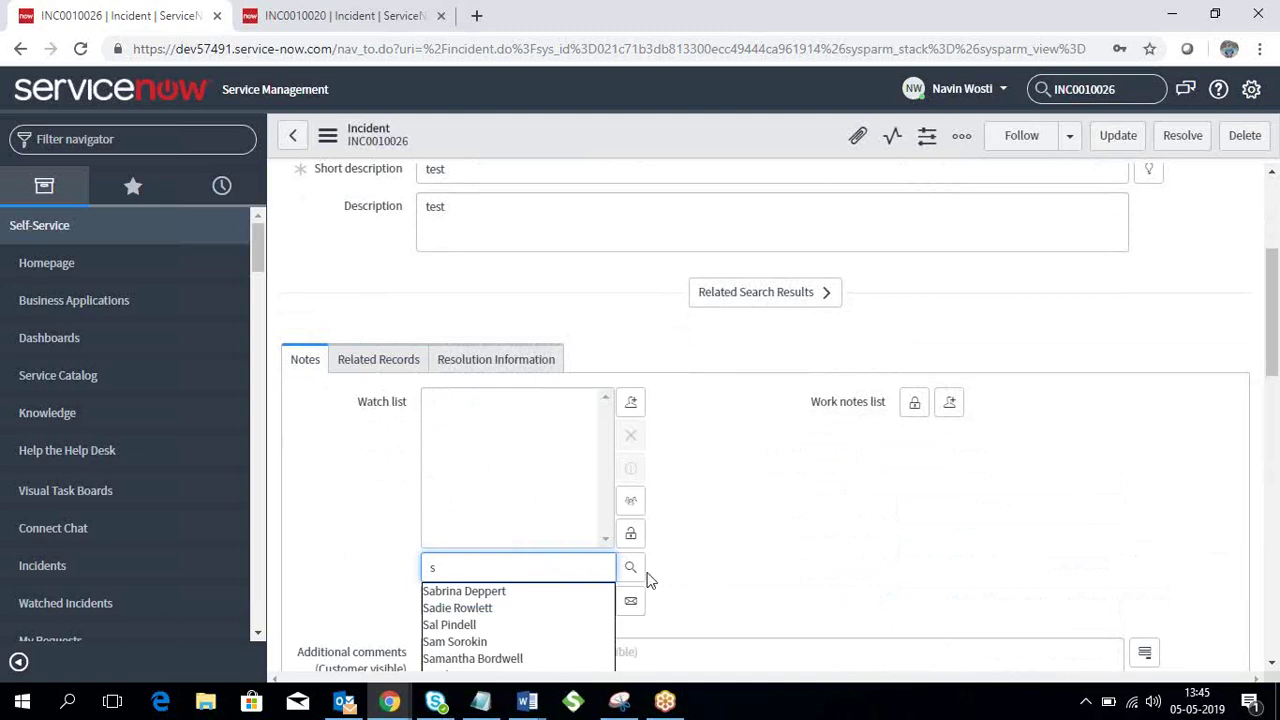
key("BackSpace")
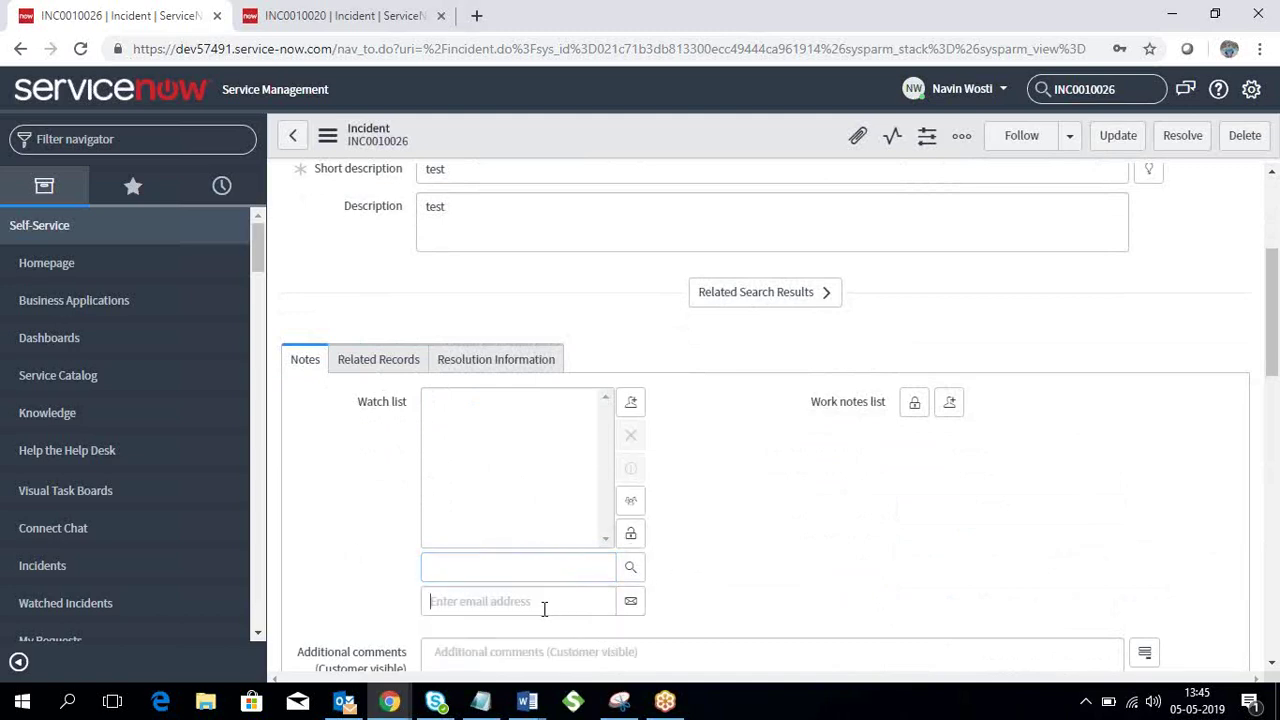
left_click(543, 606)
left_click(740, 514)
left_click(633, 534)
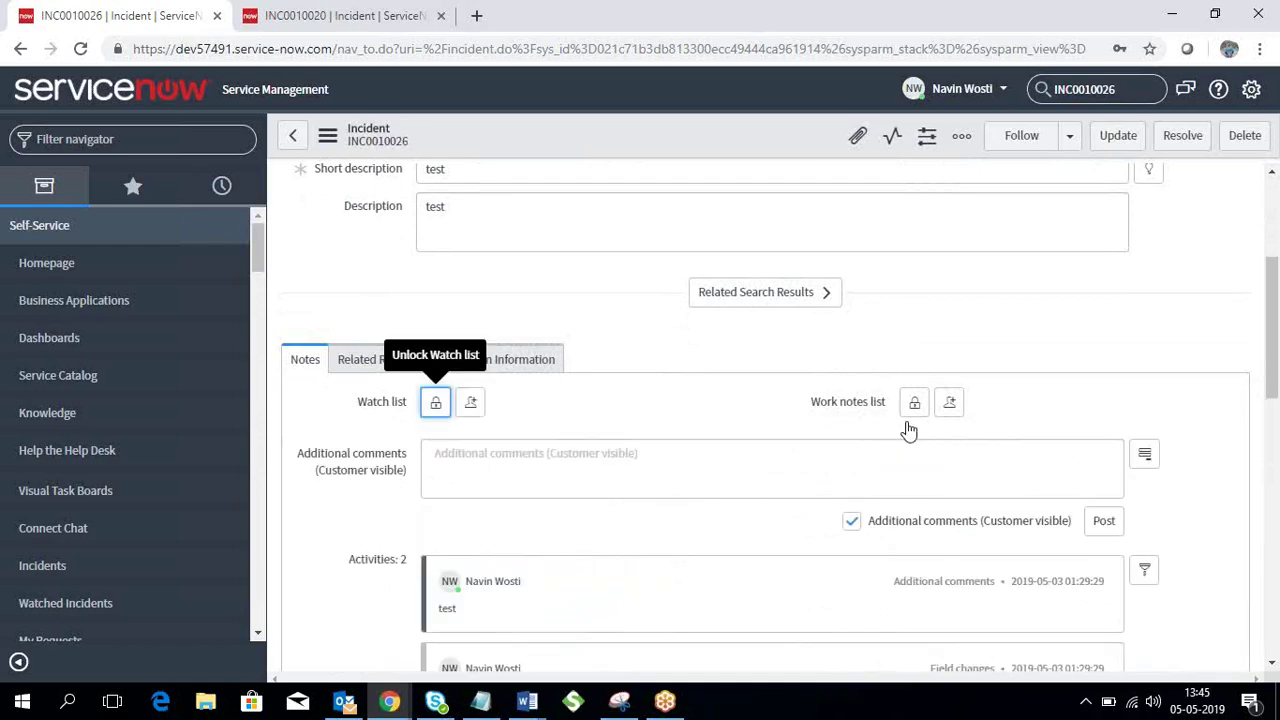
- Examine the Task SLAs and Affected CIs related lists of incident INC0010026
scroll(677, 469, "down", 10)
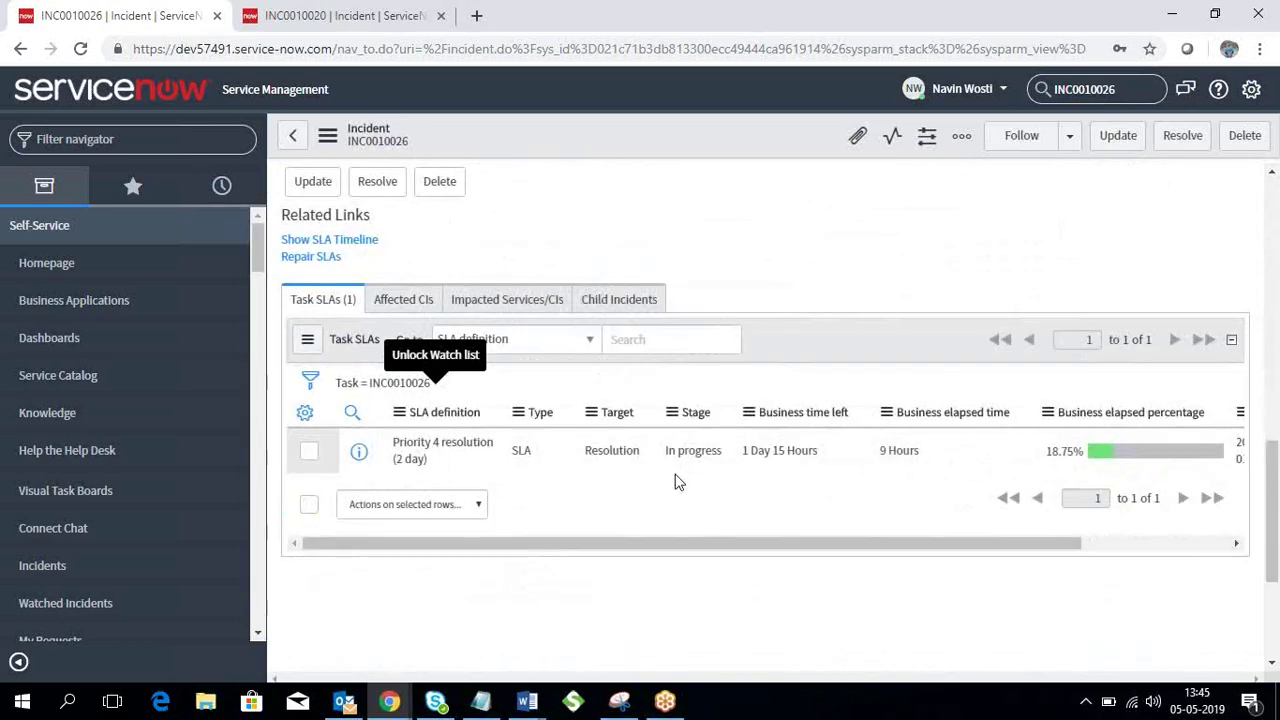
scroll(675, 481, "up", 10)
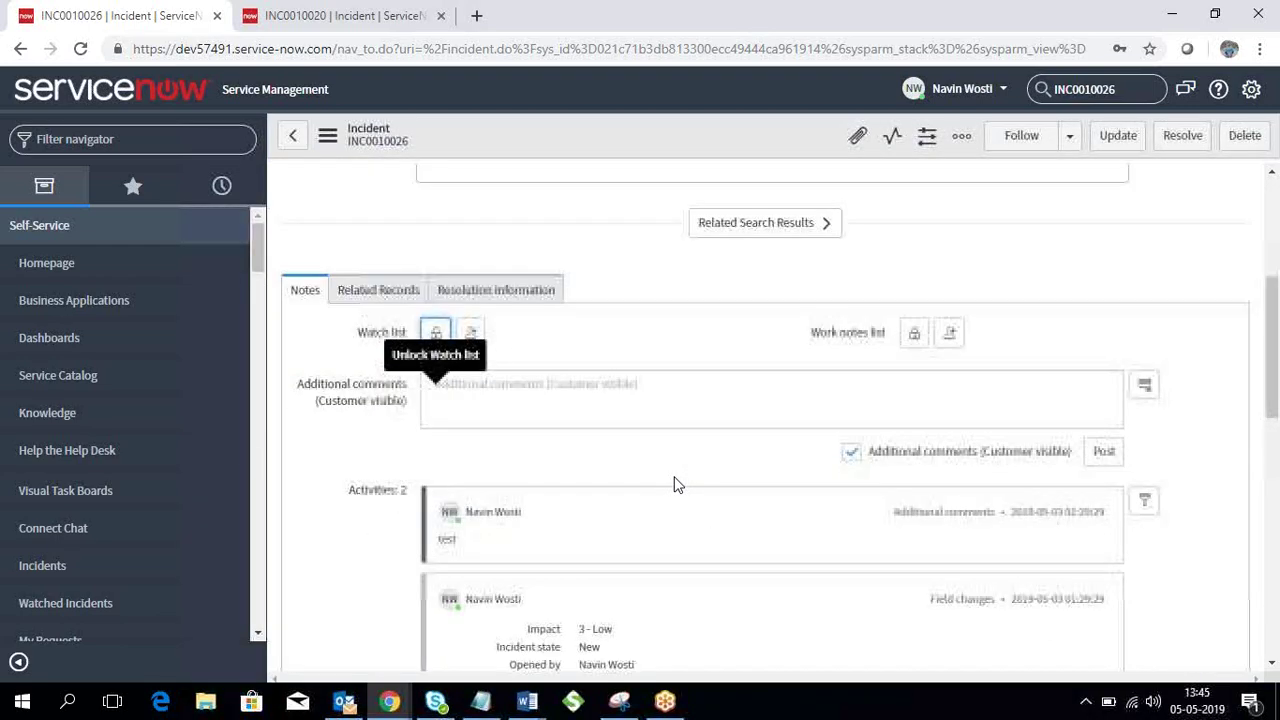
scroll(675, 479, "down", 10)
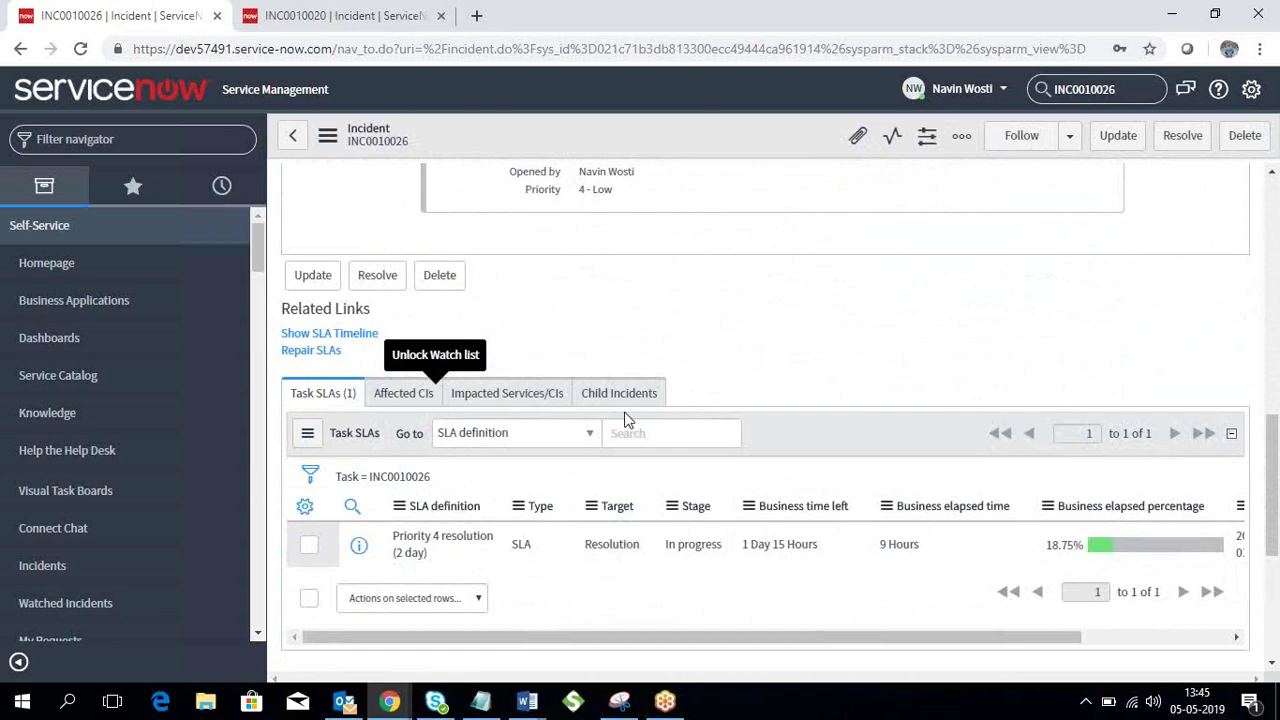
scroll(590, 550, "up", 3)
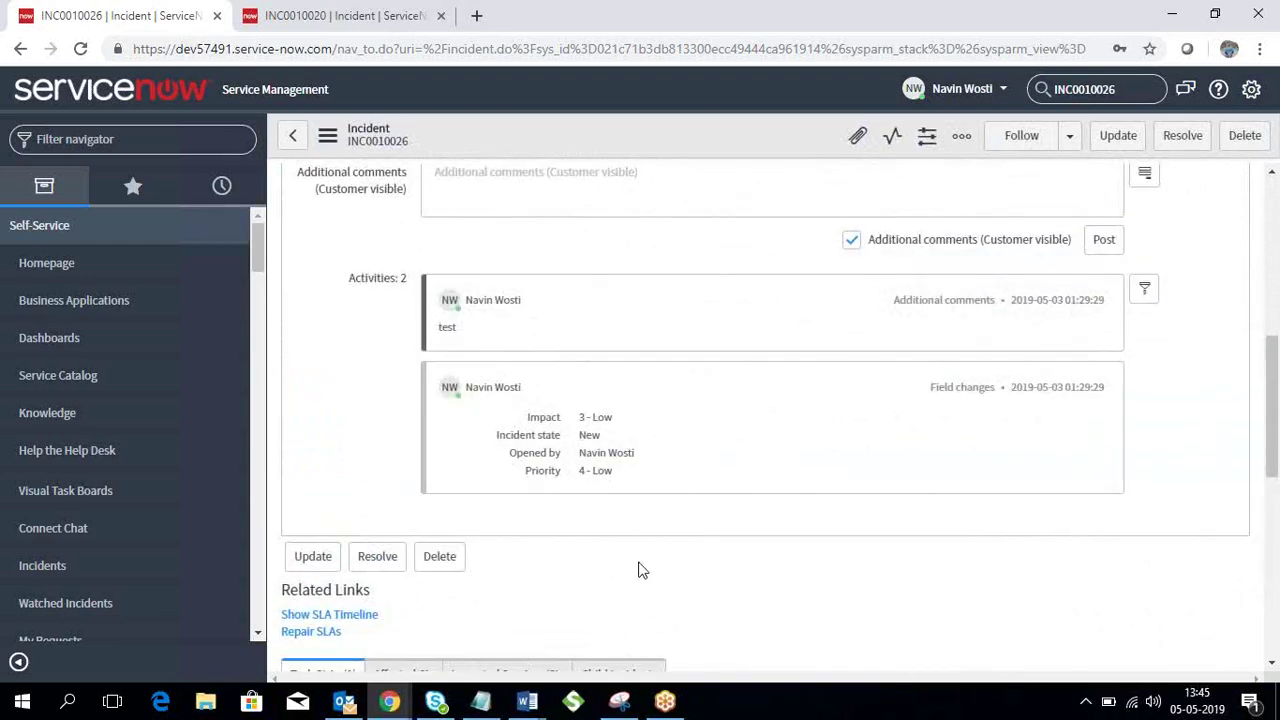
scroll(645, 565, "up", 10)
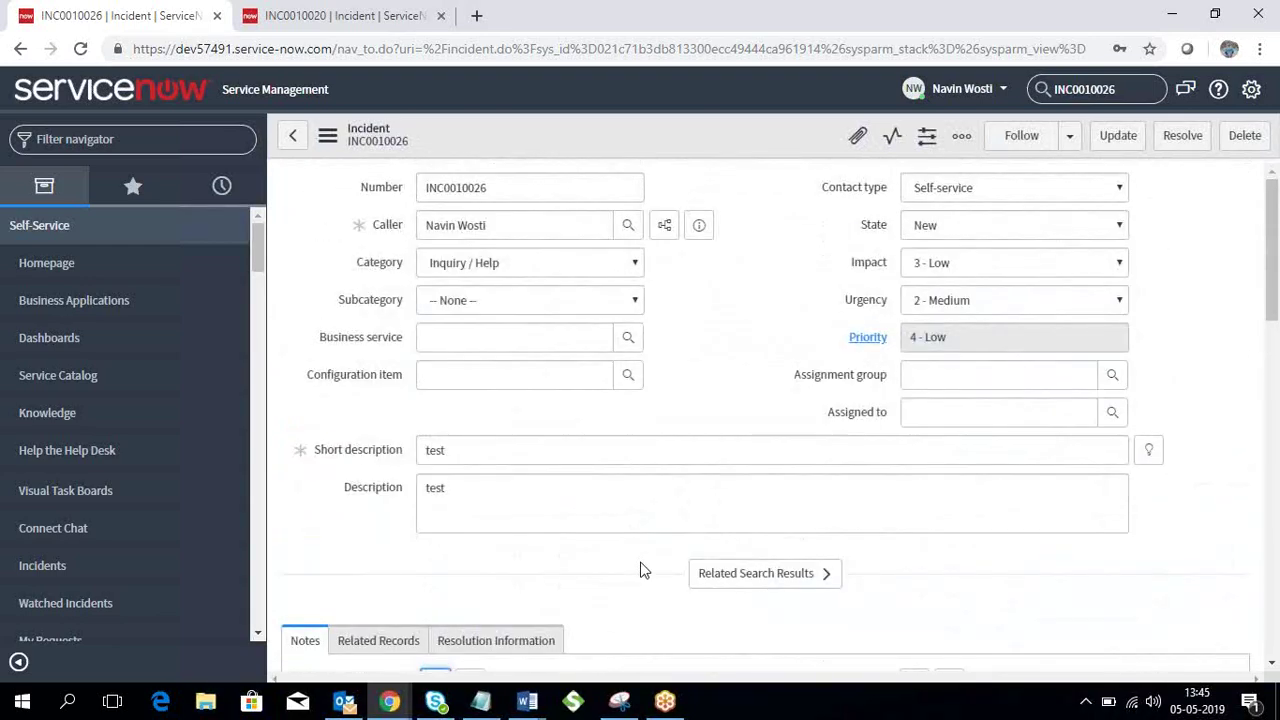
scroll(614, 578, "down", 10)
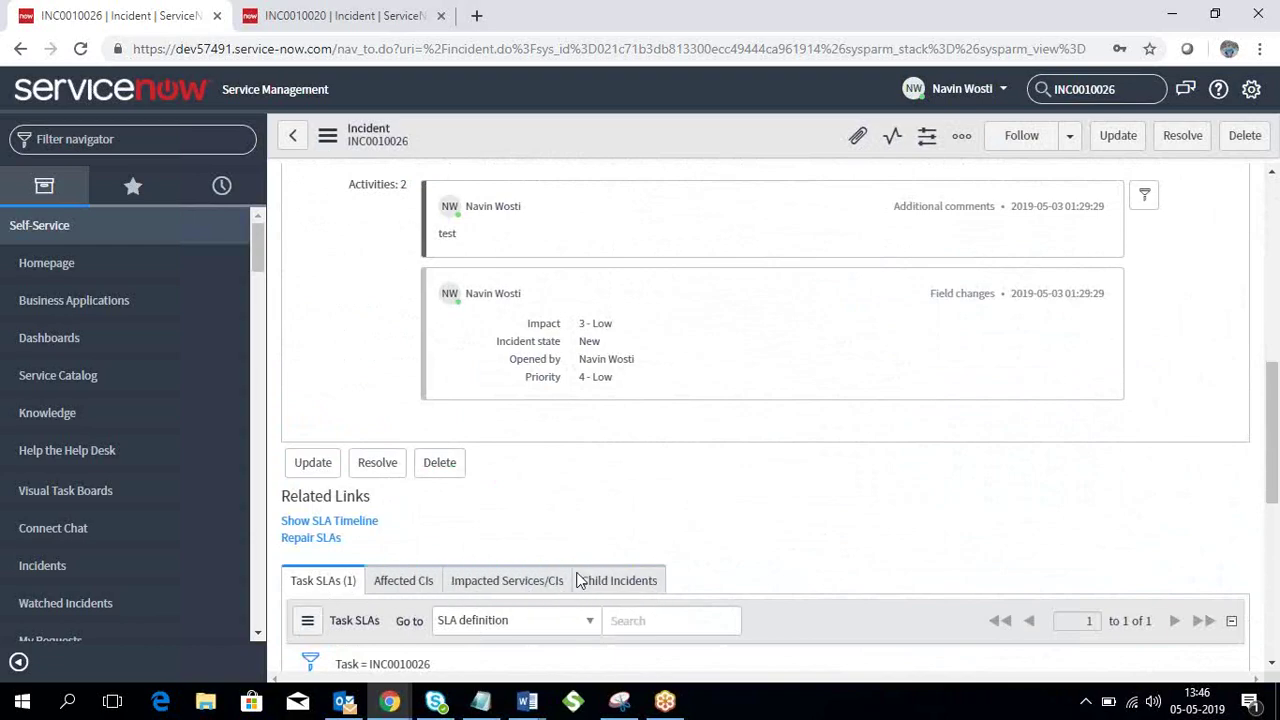
scroll(577, 578, "down", 3)
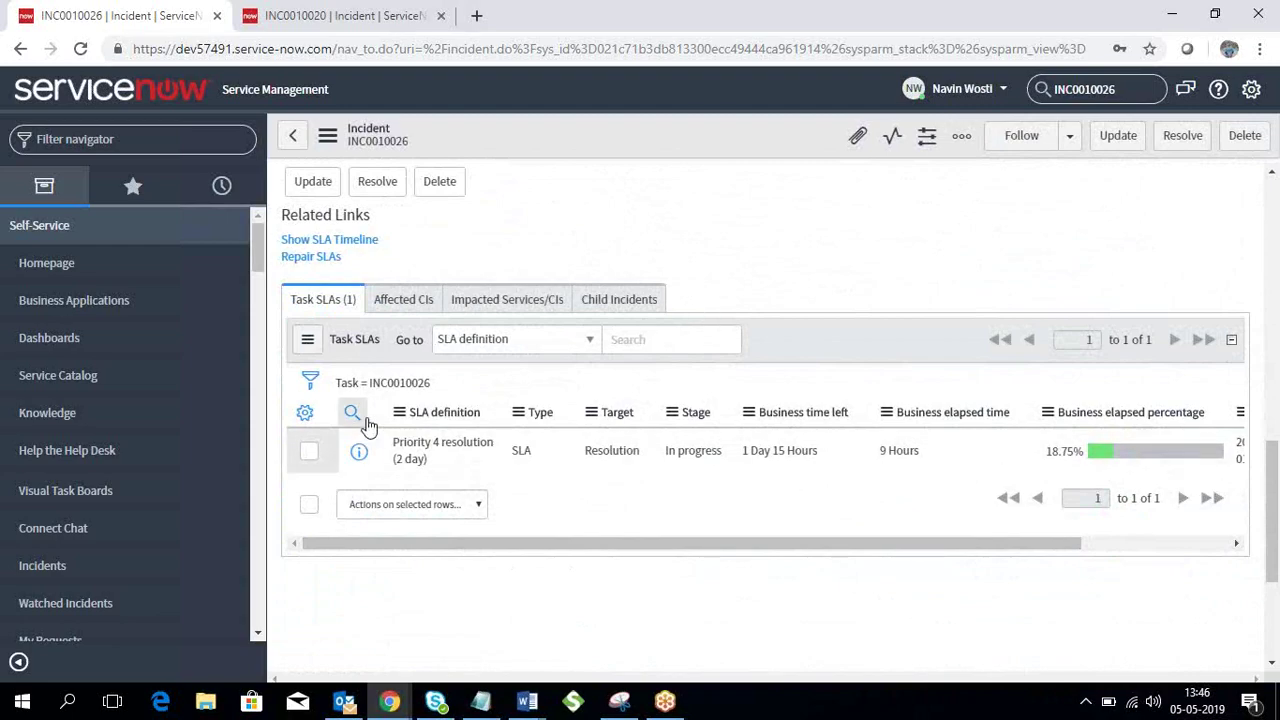
left_click(395, 308)
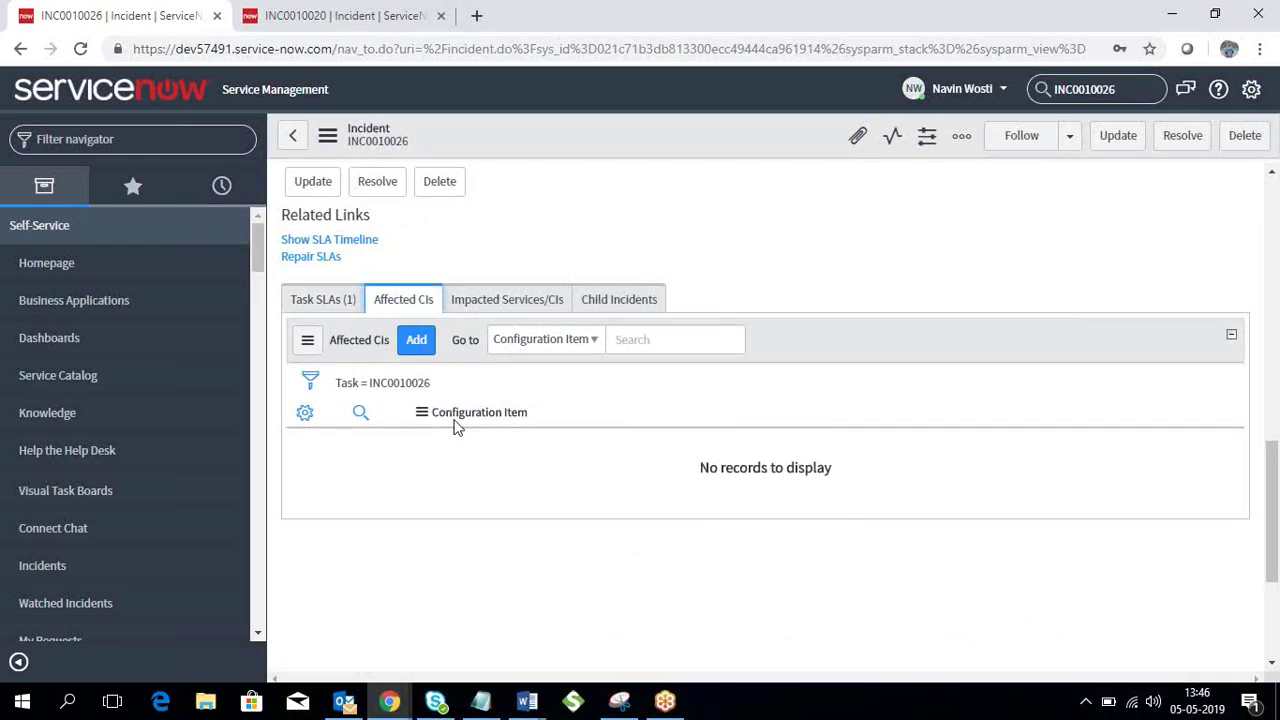
- Show the incident's Related Records section and examine its Parent Incident, Problem, Change Request and Caused by Change fields
scroll(560, 468, "up", 15)
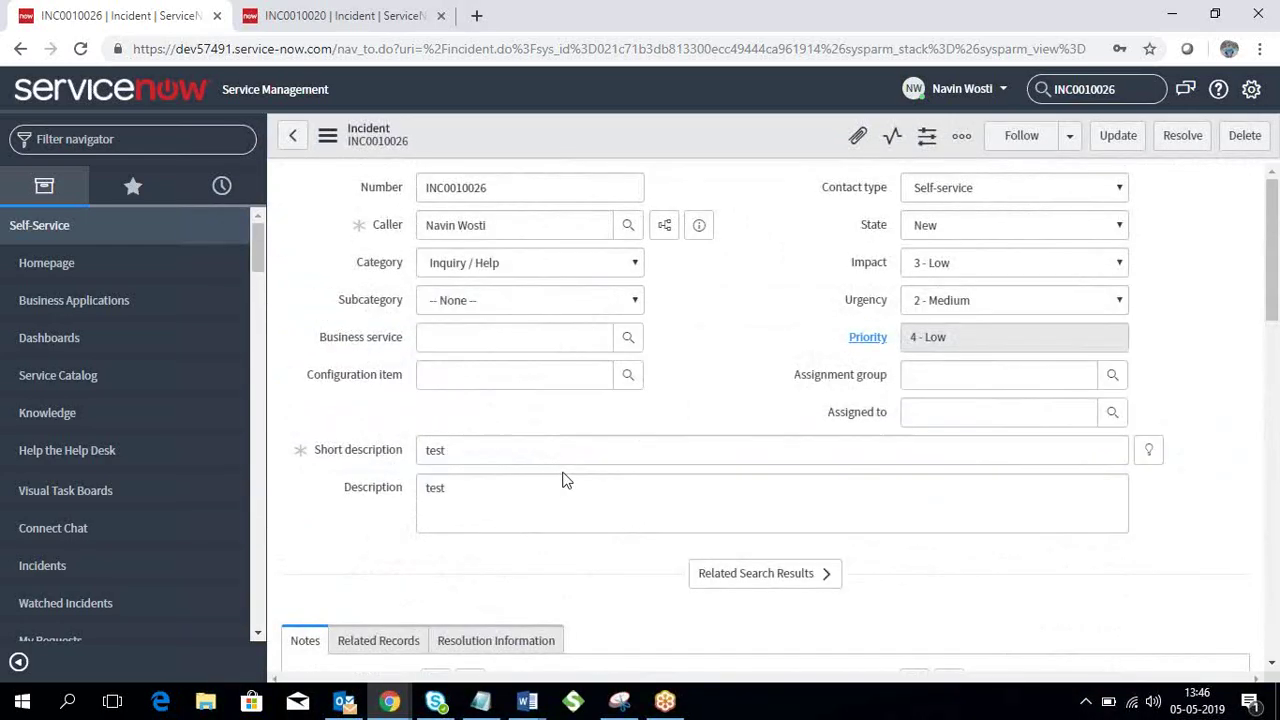
scroll(563, 480, "down", 2)
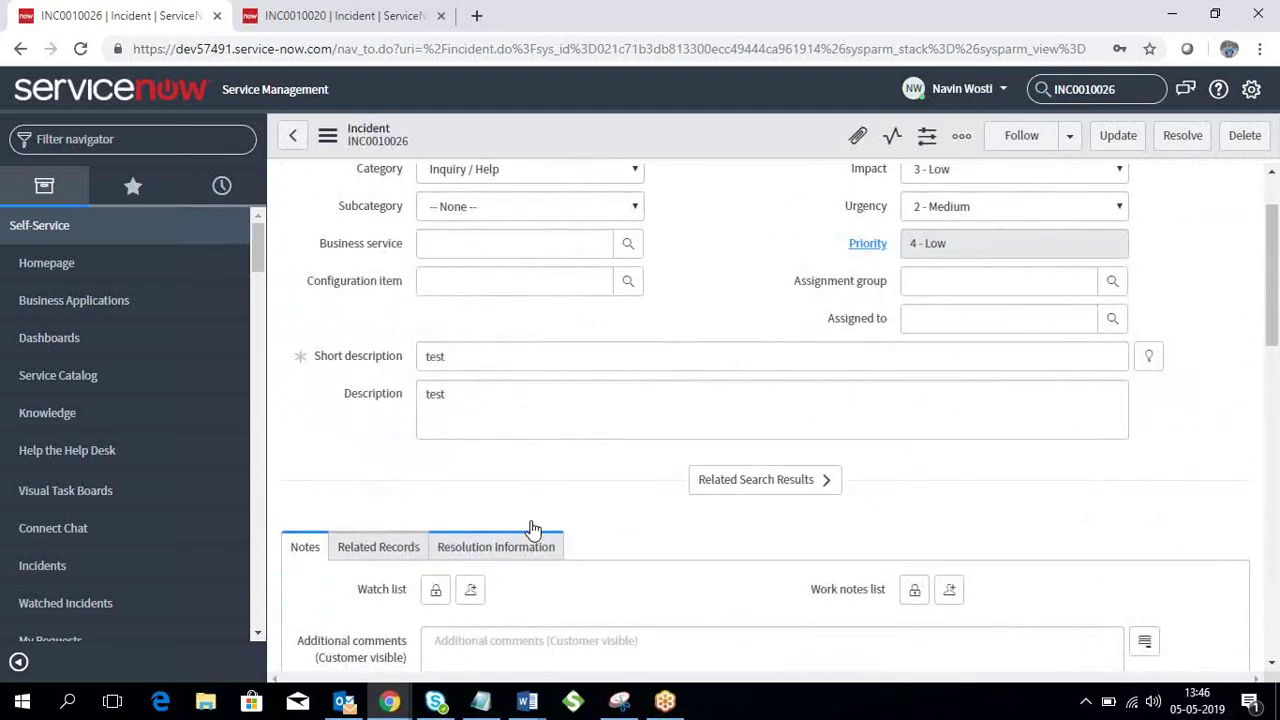
left_click(400, 554)
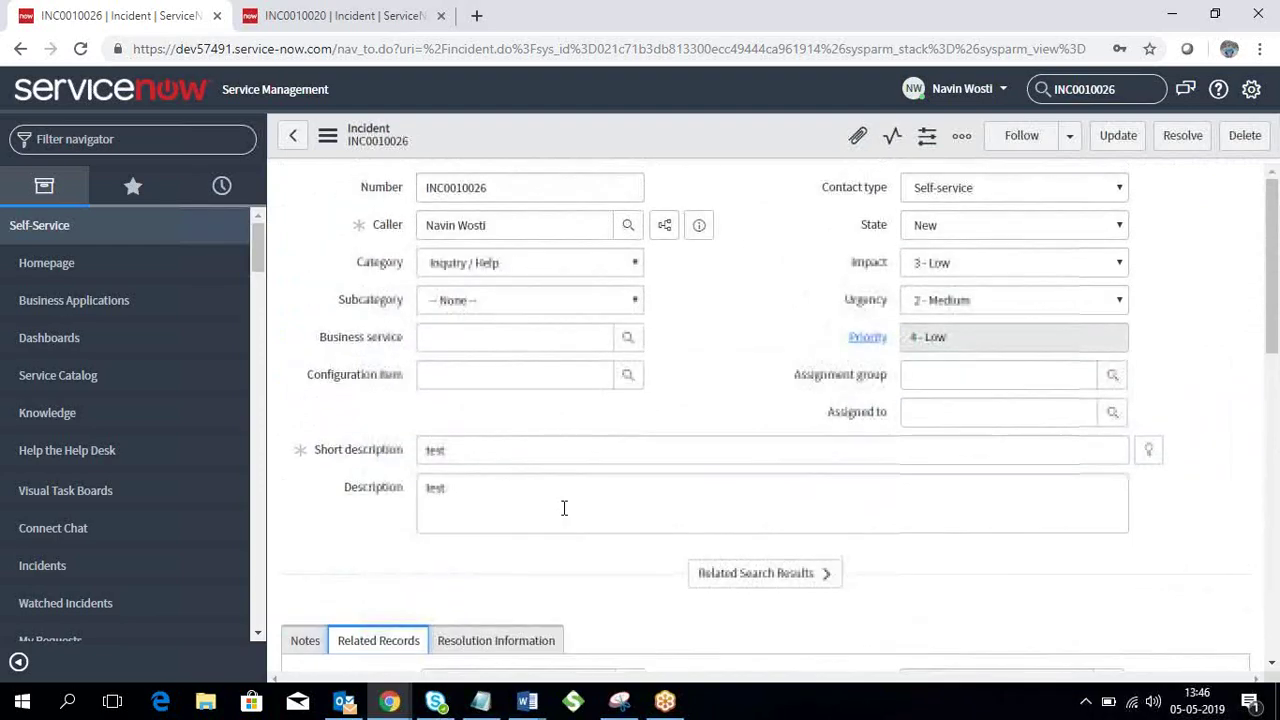
scroll(563, 516, "down", 6)
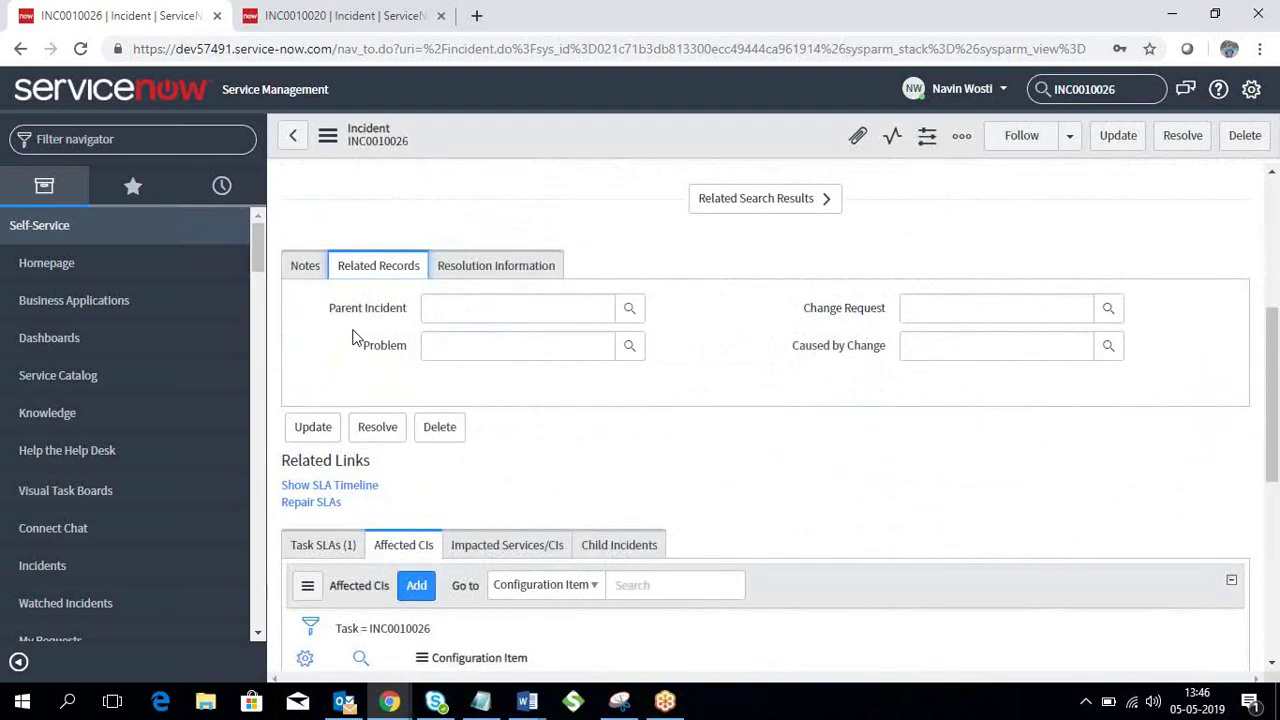
scroll(523, 463, "up", 4)
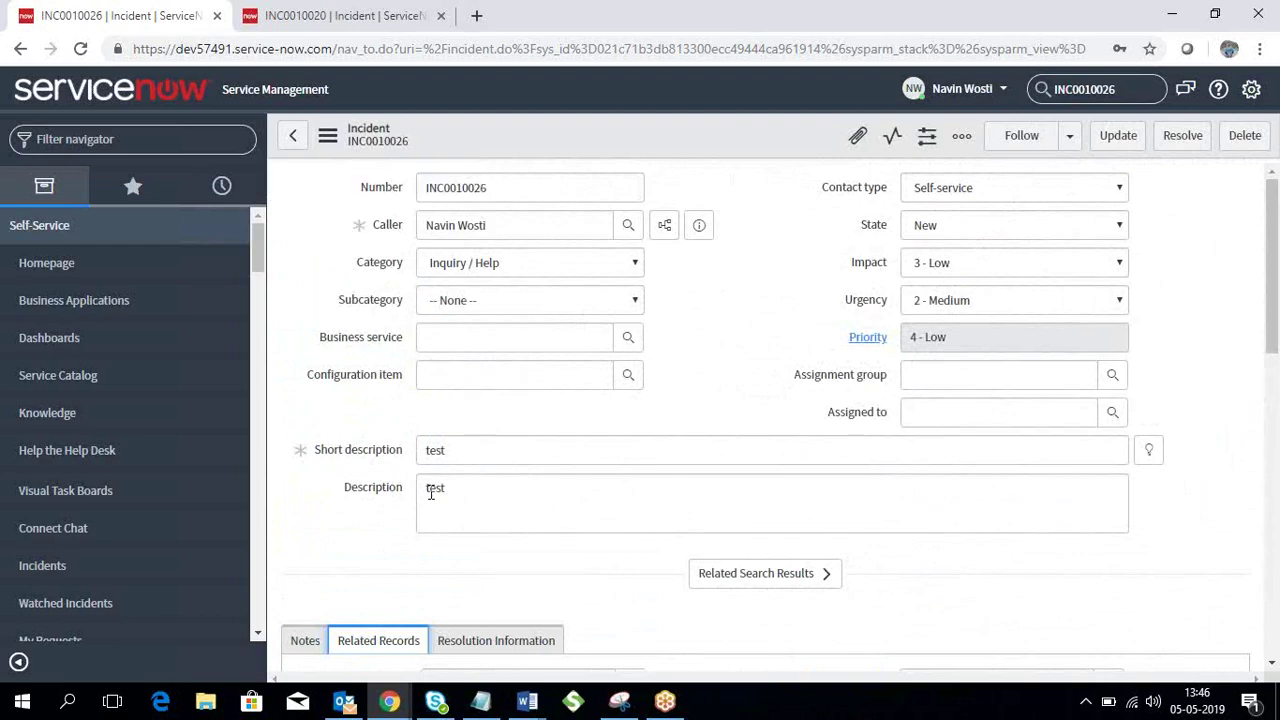
scroll(432, 490, "down", 5)
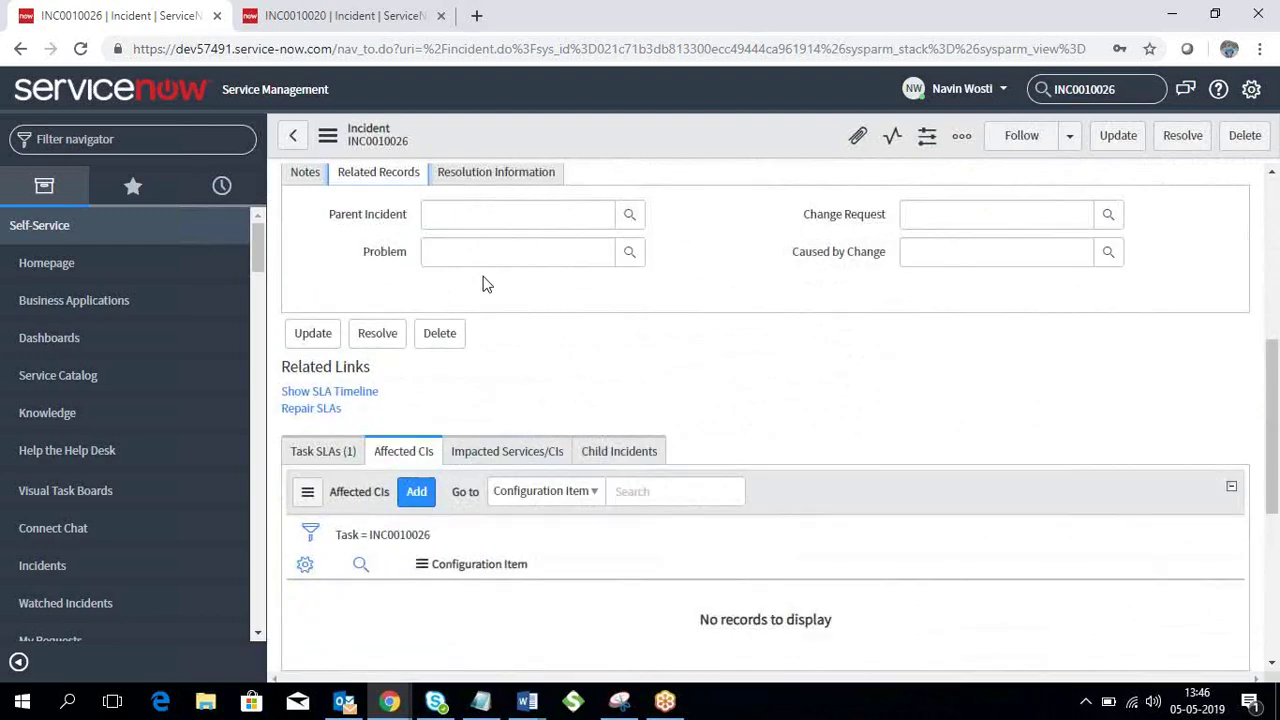
- Return from incident INC0010026 to the incident list, then switch to Document1 in Word and review its topic outline
scroll(377, 441, "up", 4)
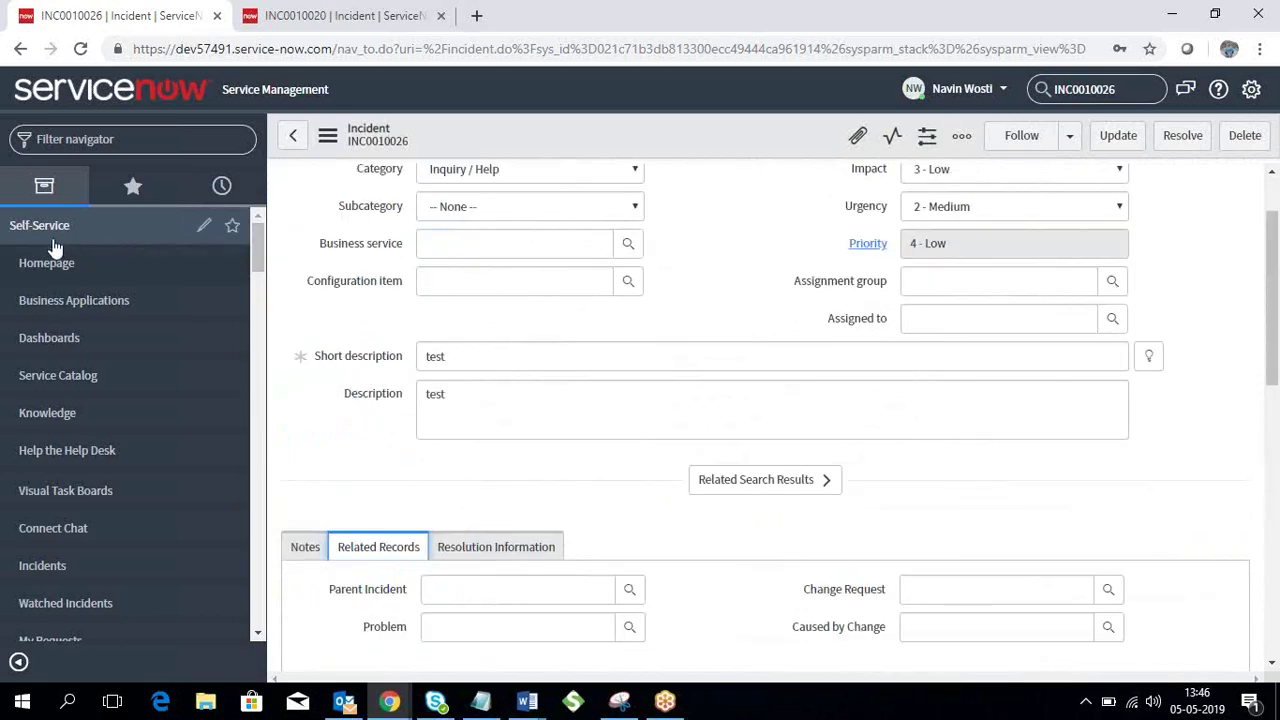
left_click(21, 52)
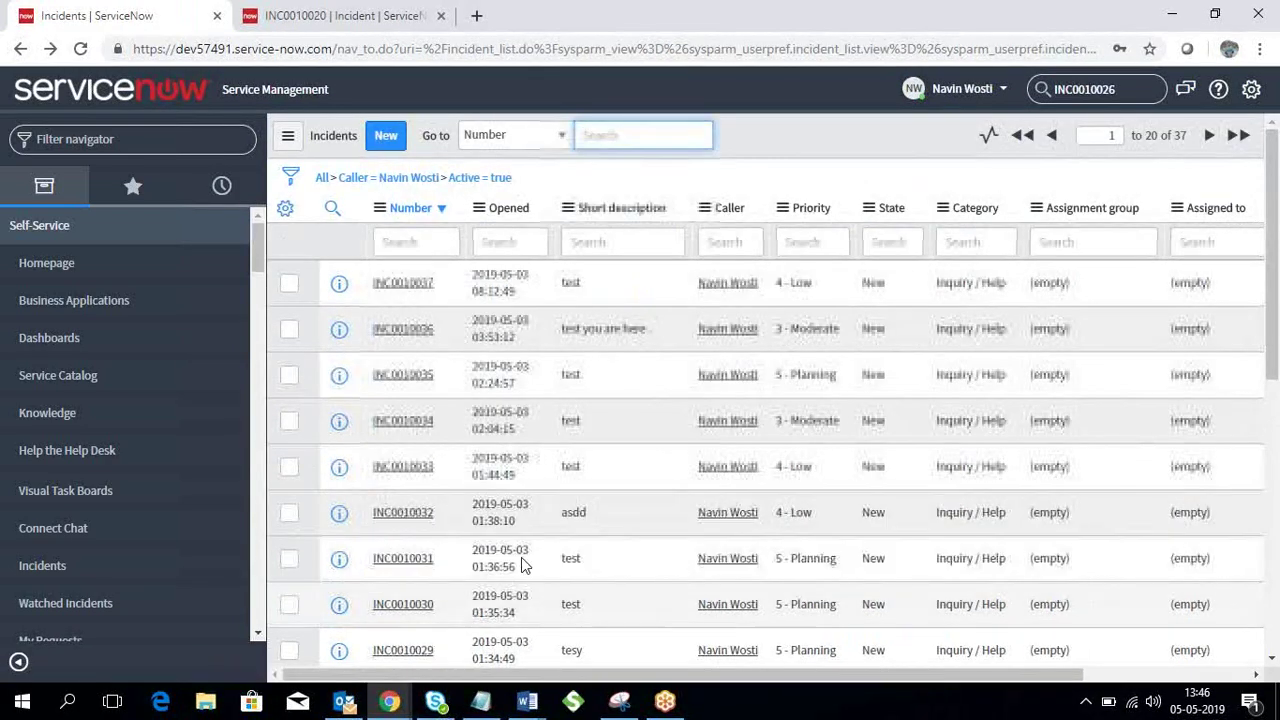
mouse_move(527, 701)
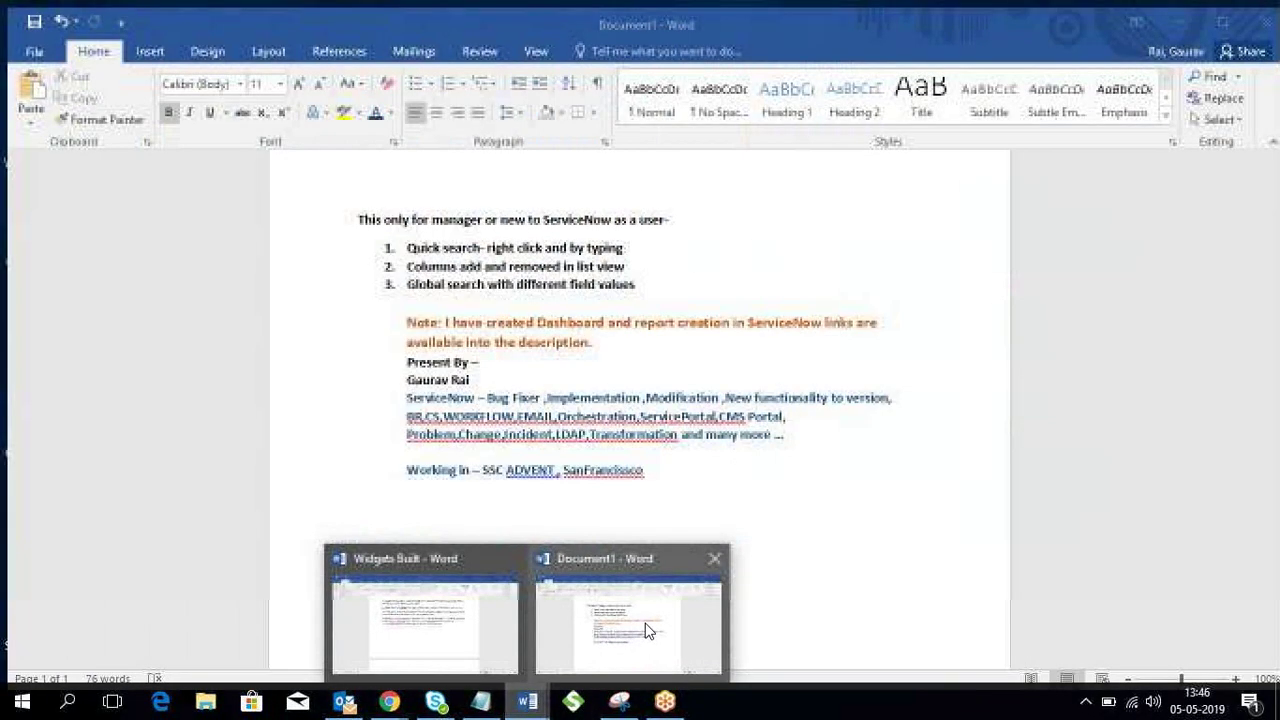
left_click(645, 630)
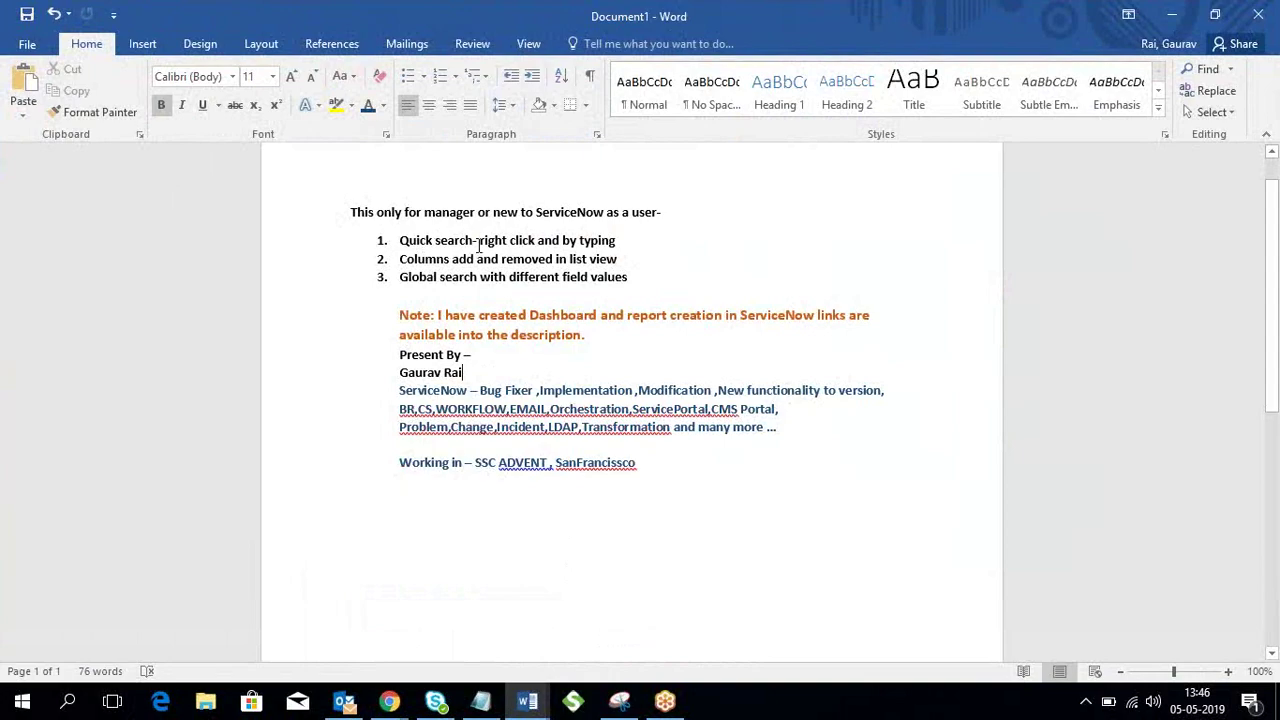
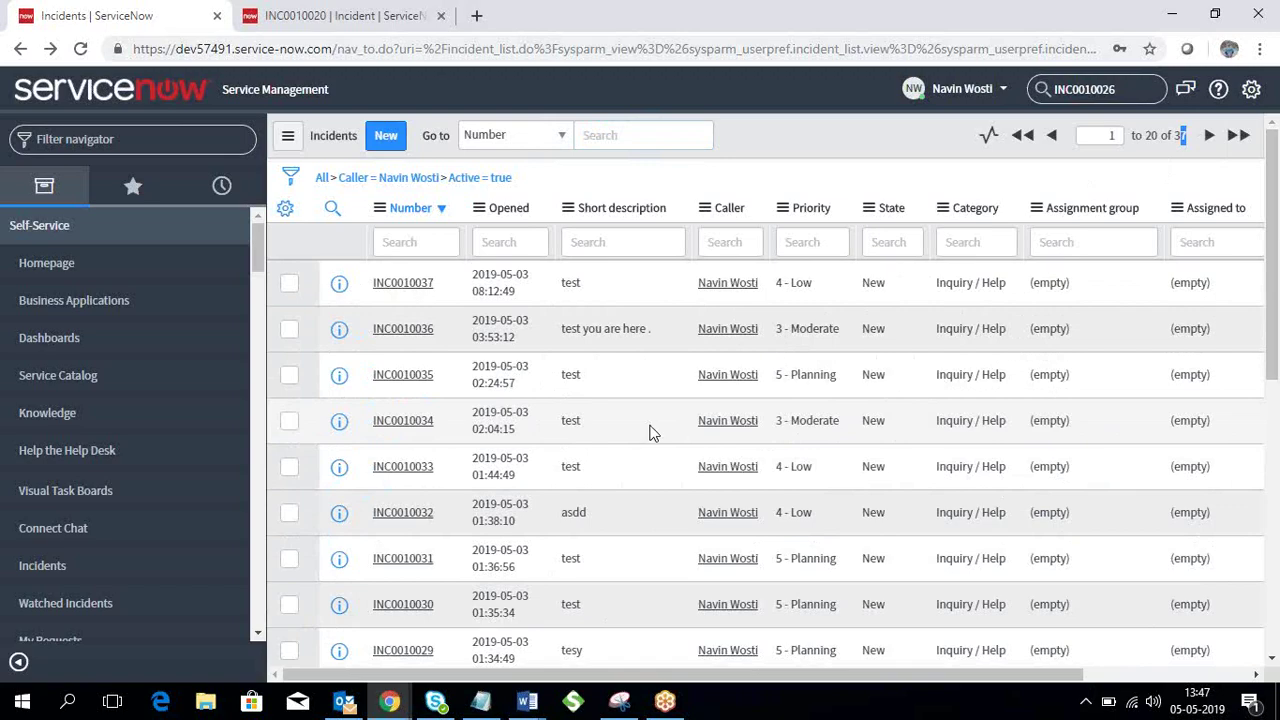
- Filter the incident list by searching the Priority column for "*planning" and check the number of matching records
left_click(824, 250)
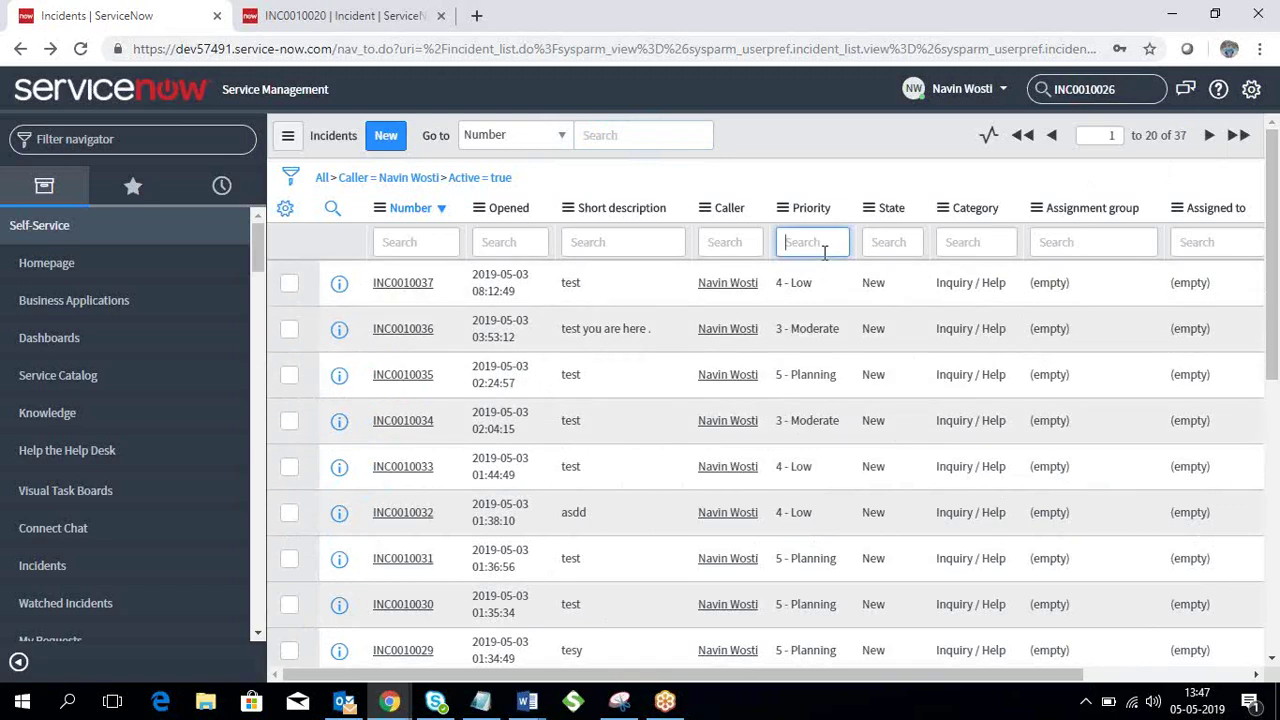
type("1")
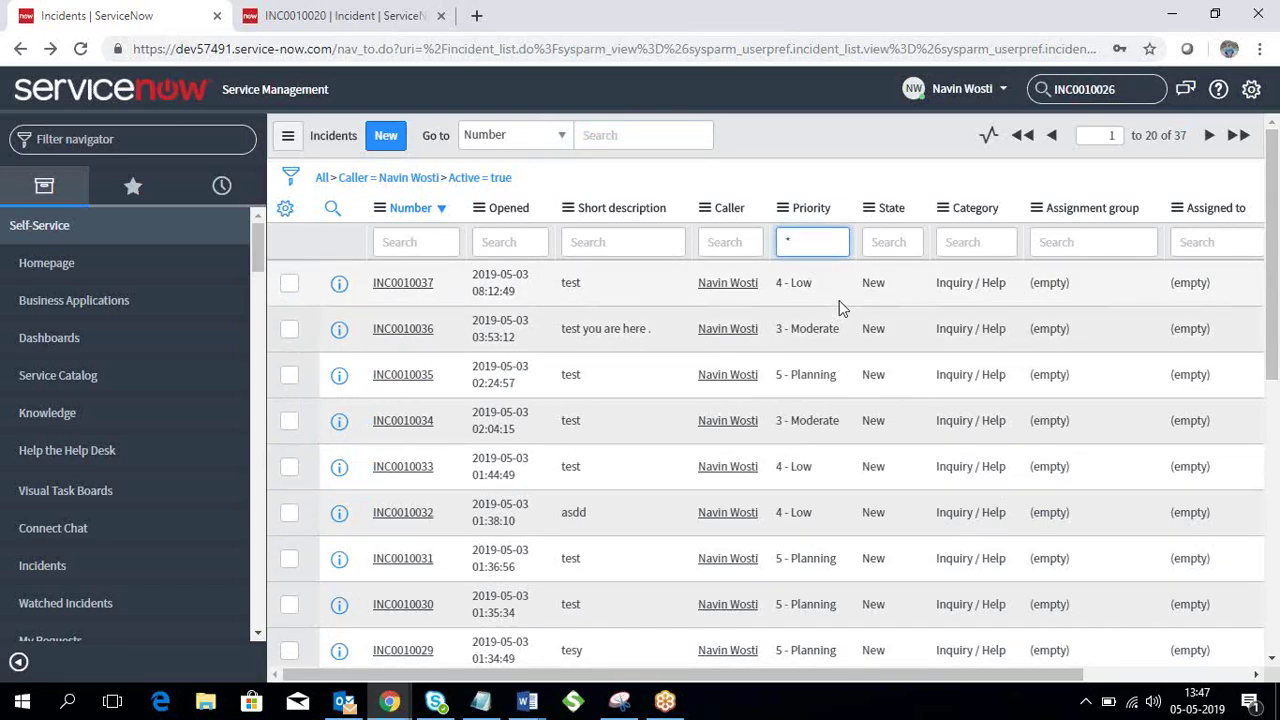
type("planning")
key("Return")
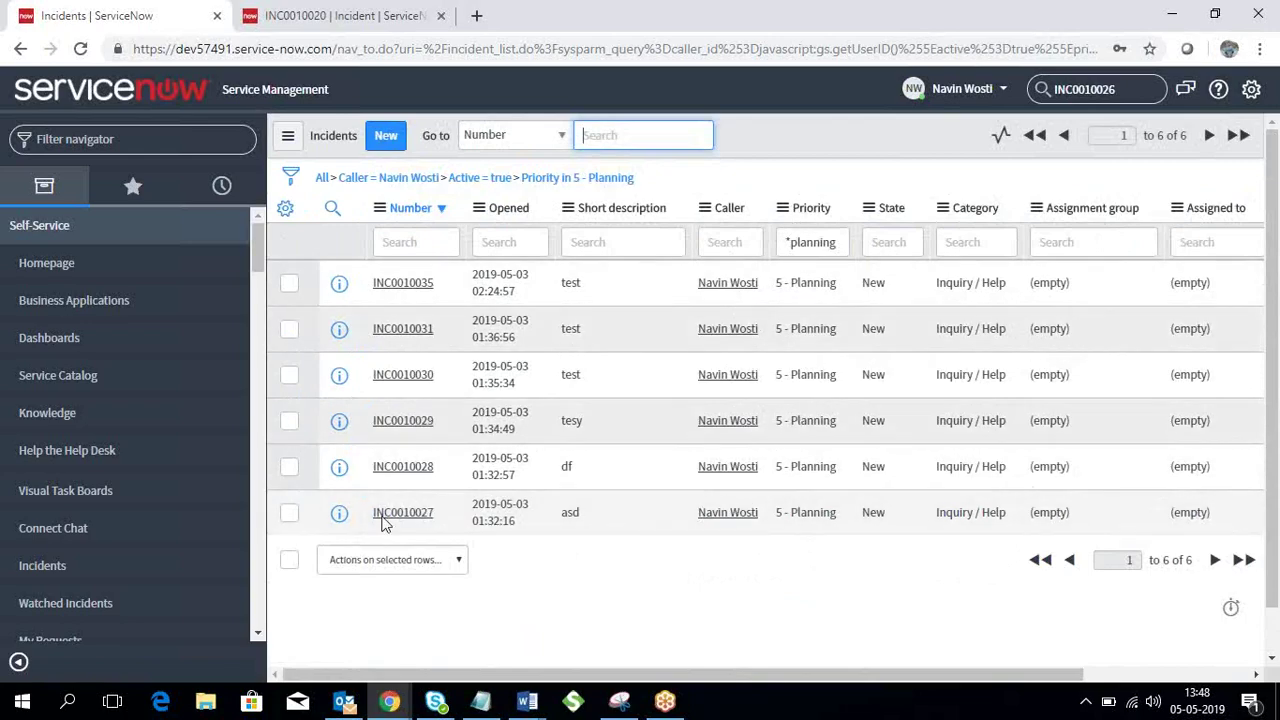
double_click(1184, 137)
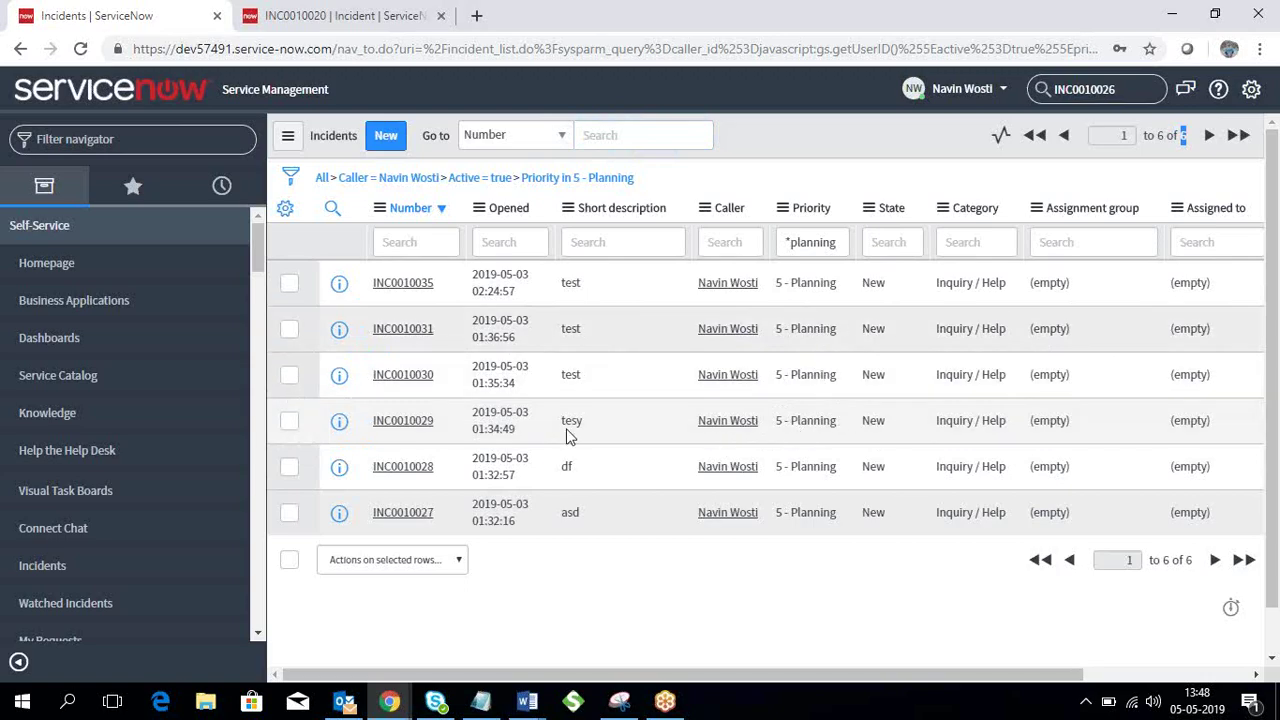
- Examine the Number column's options, including the Configure and Export choices, without applying any
left_click(379, 209)
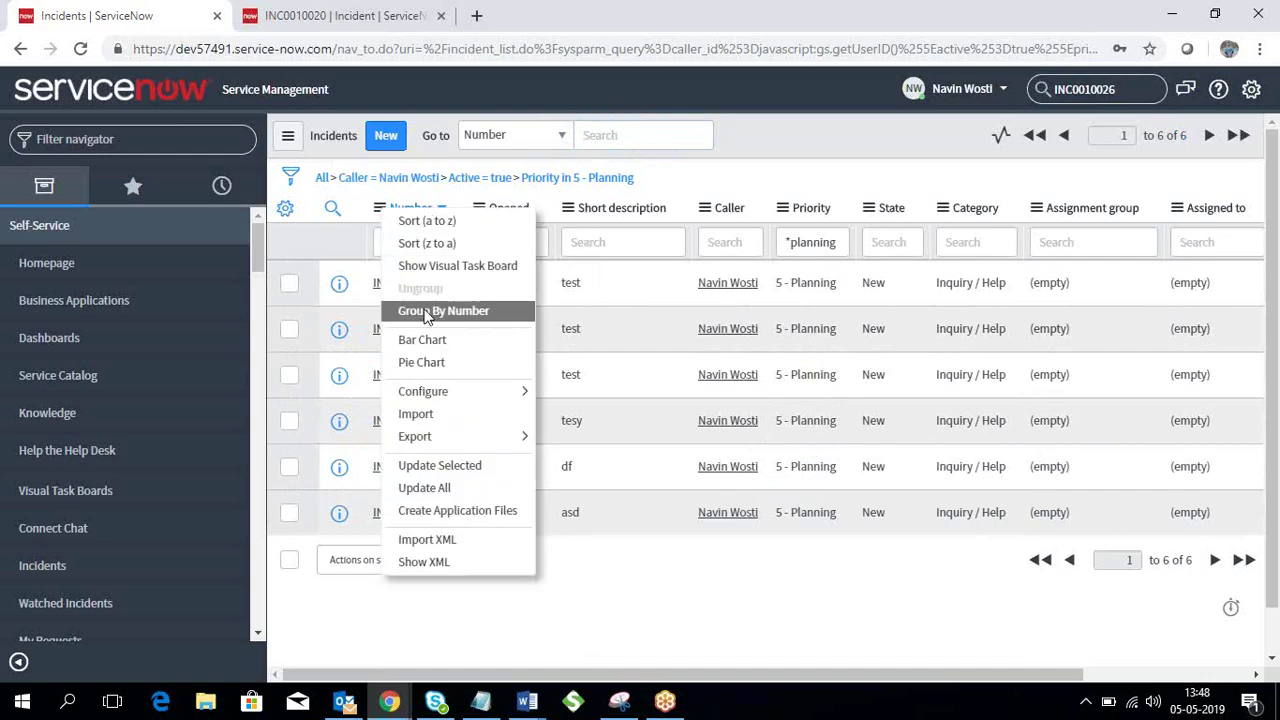
mouse_move(470, 436)
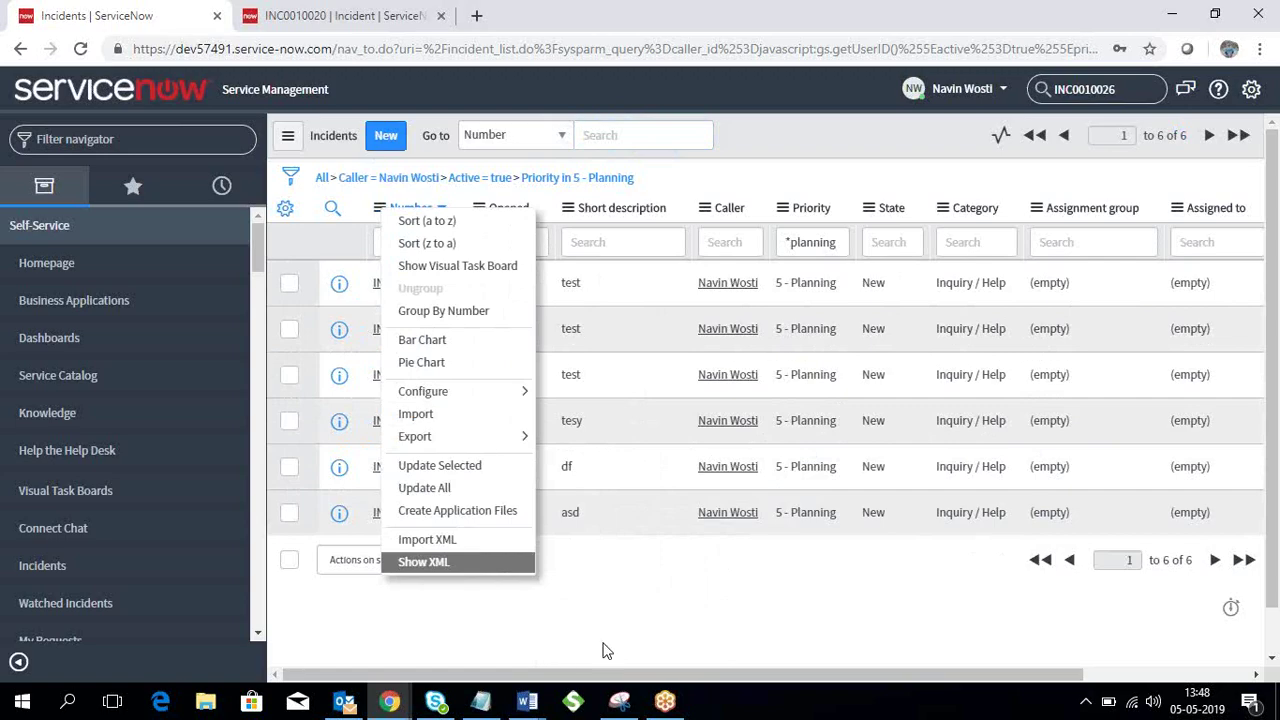
left_click(634, 608)
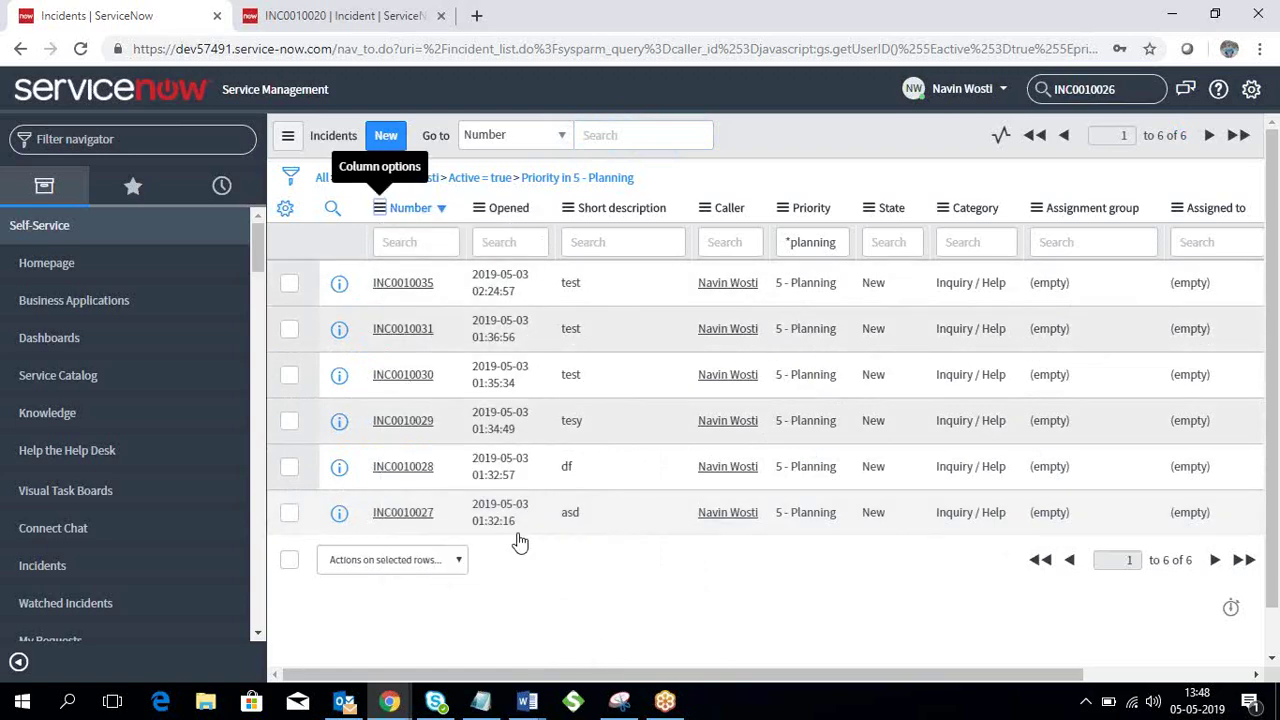
left_click(383, 211)
mouse_move(475, 392)
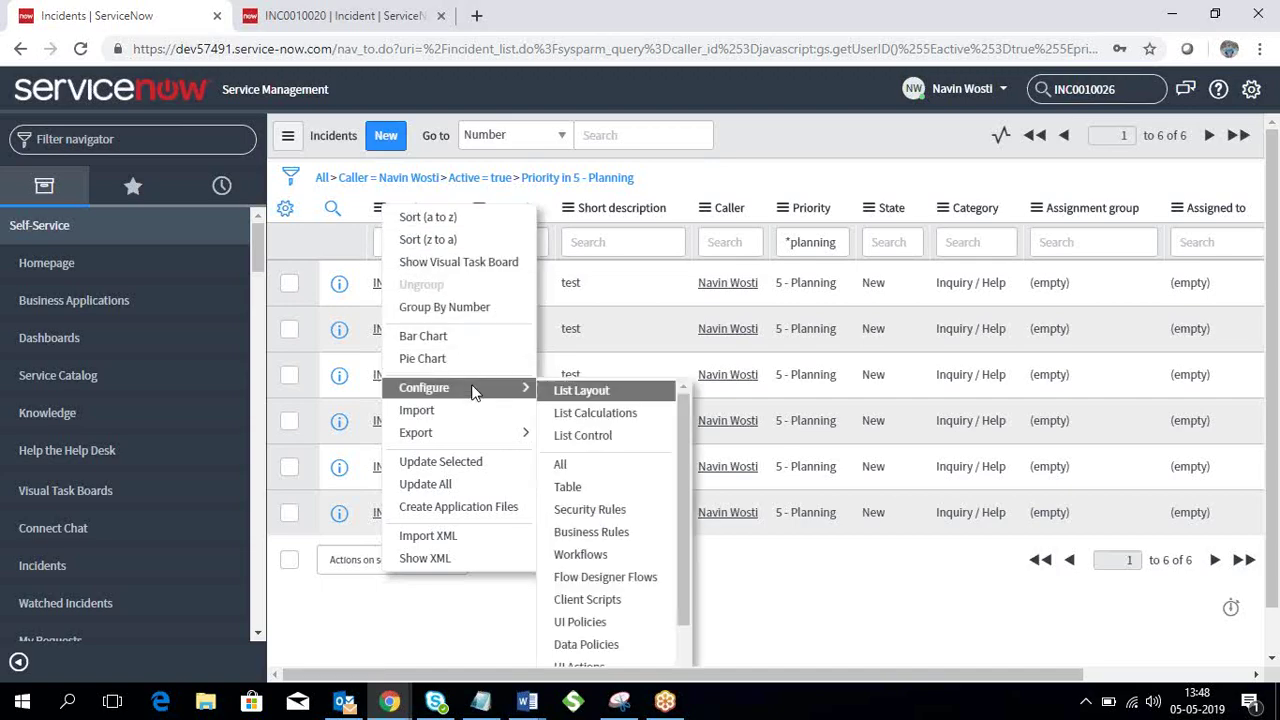
mouse_move(490, 433)
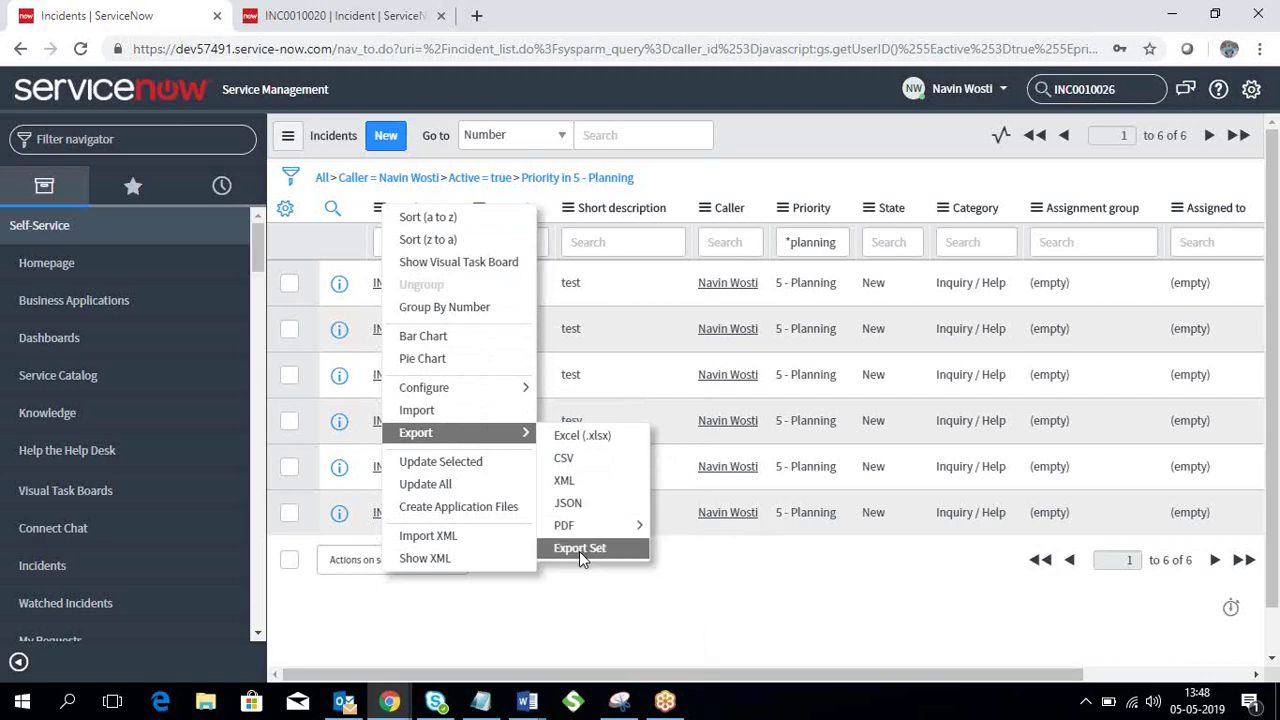
left_click(734, 620)
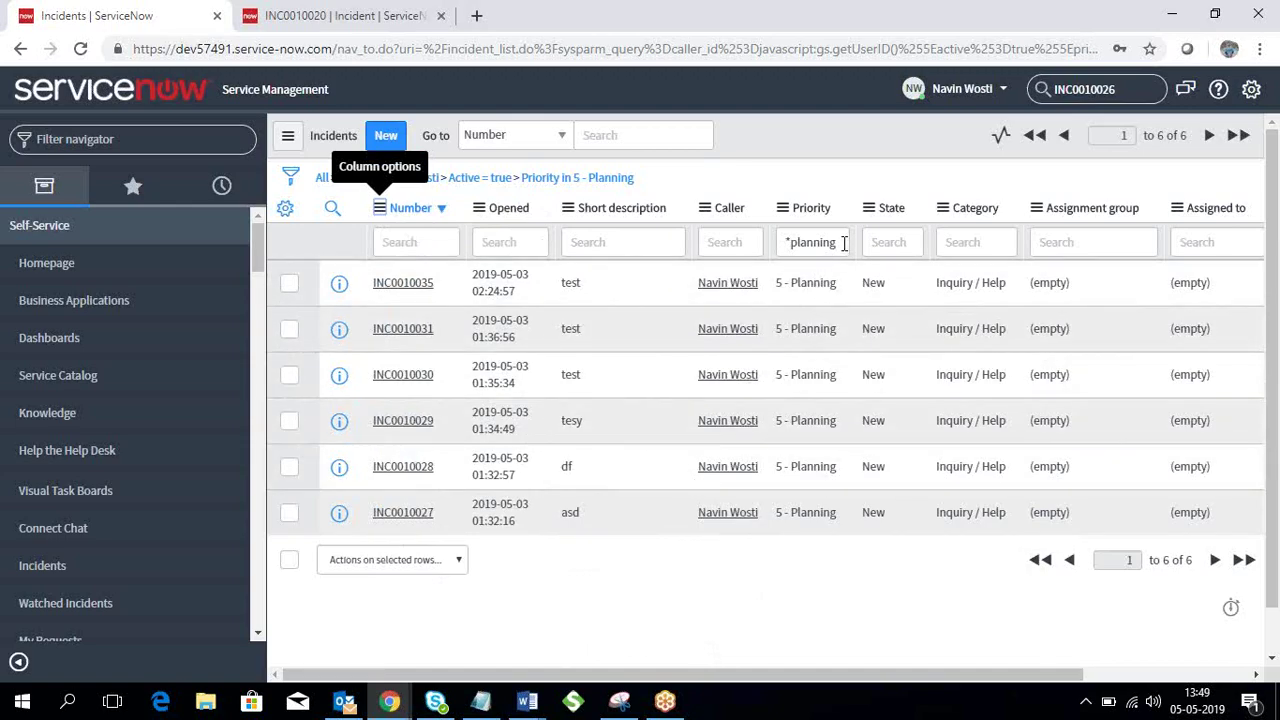
- Clear the Priority column search and restore the incident list to its Active = true filter level
left_click(788, 244)
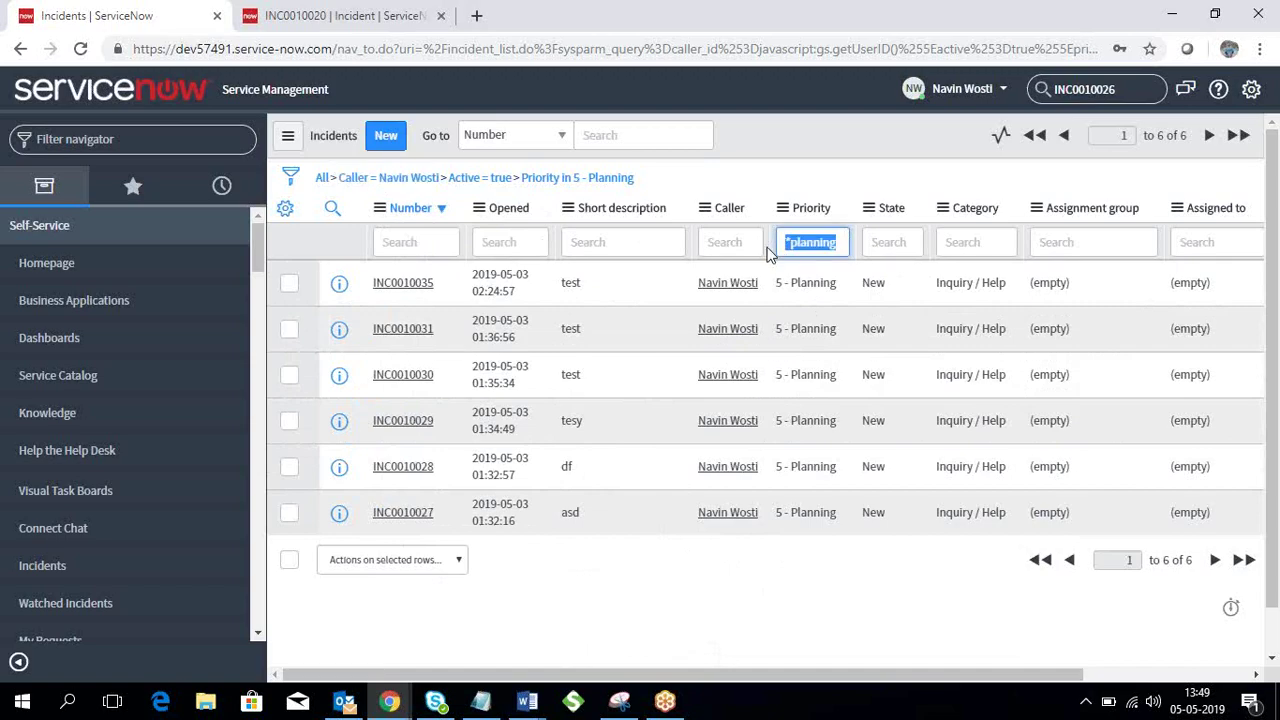
key("BackSpace")
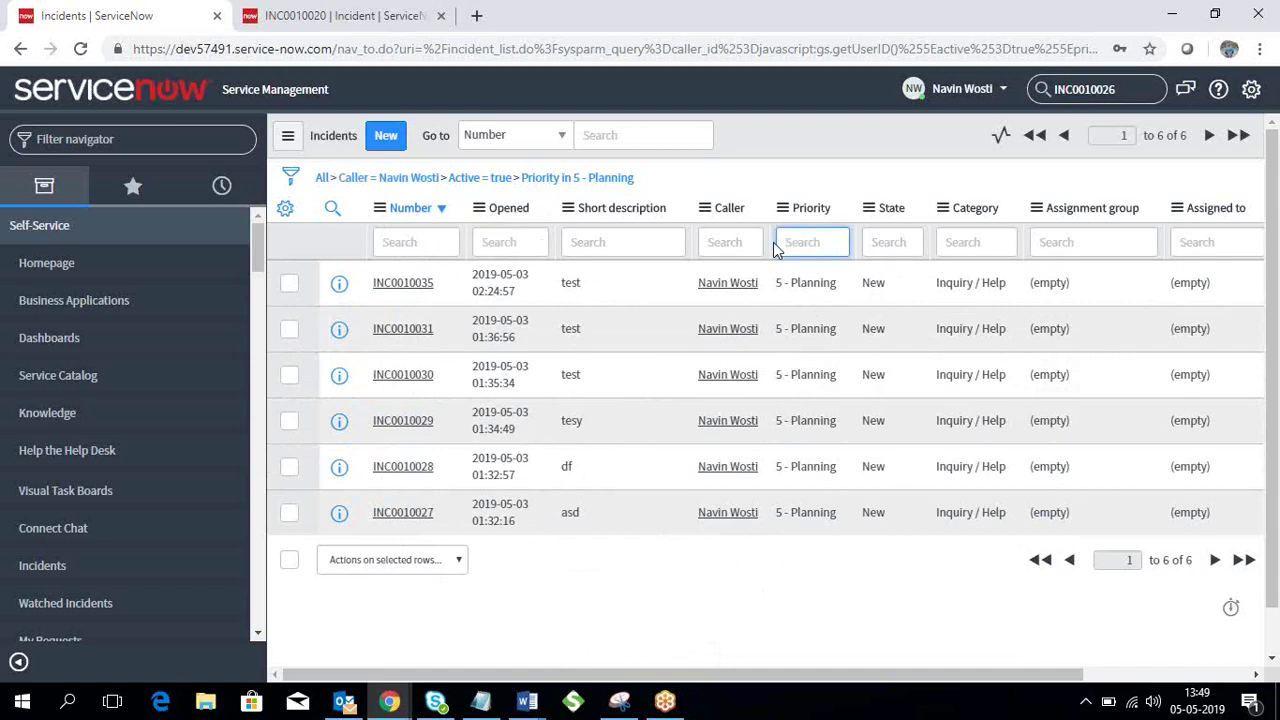
left_click(479, 182)
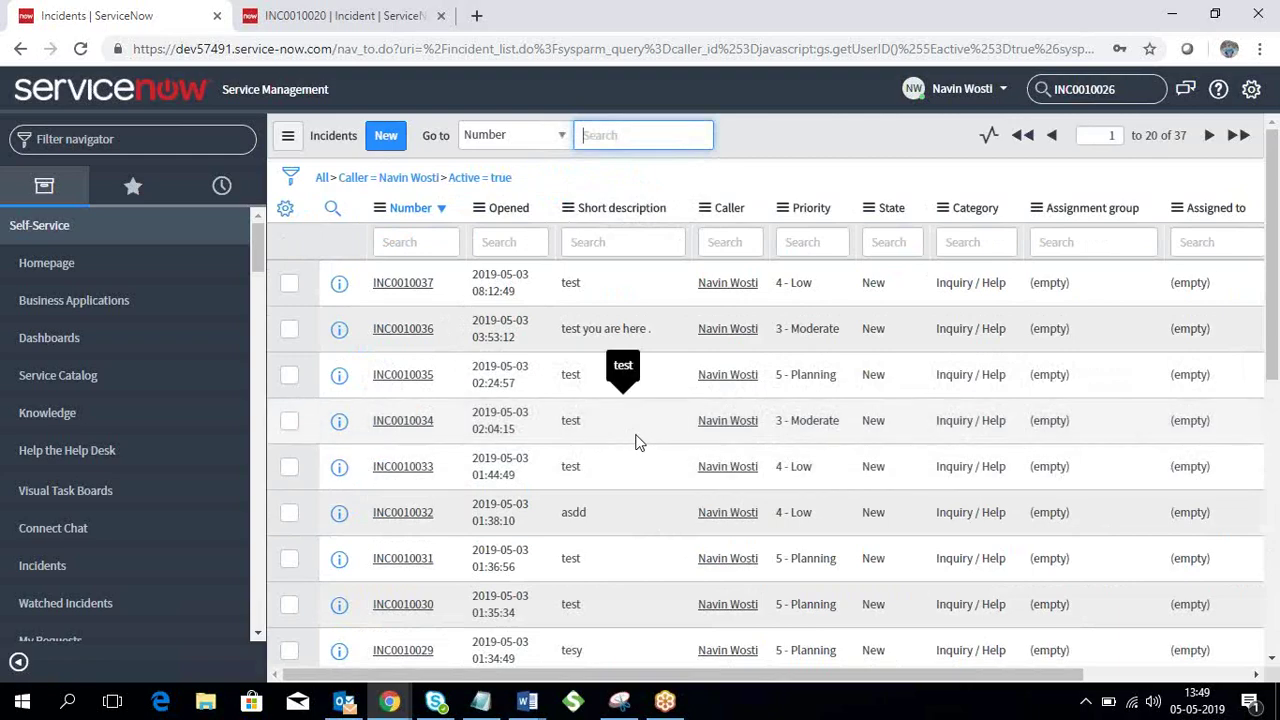
- Browse to the next page of incidents and show only those matching INC0010015's priority, 3 - Moderate
scroll(866, 425, "down", 3)
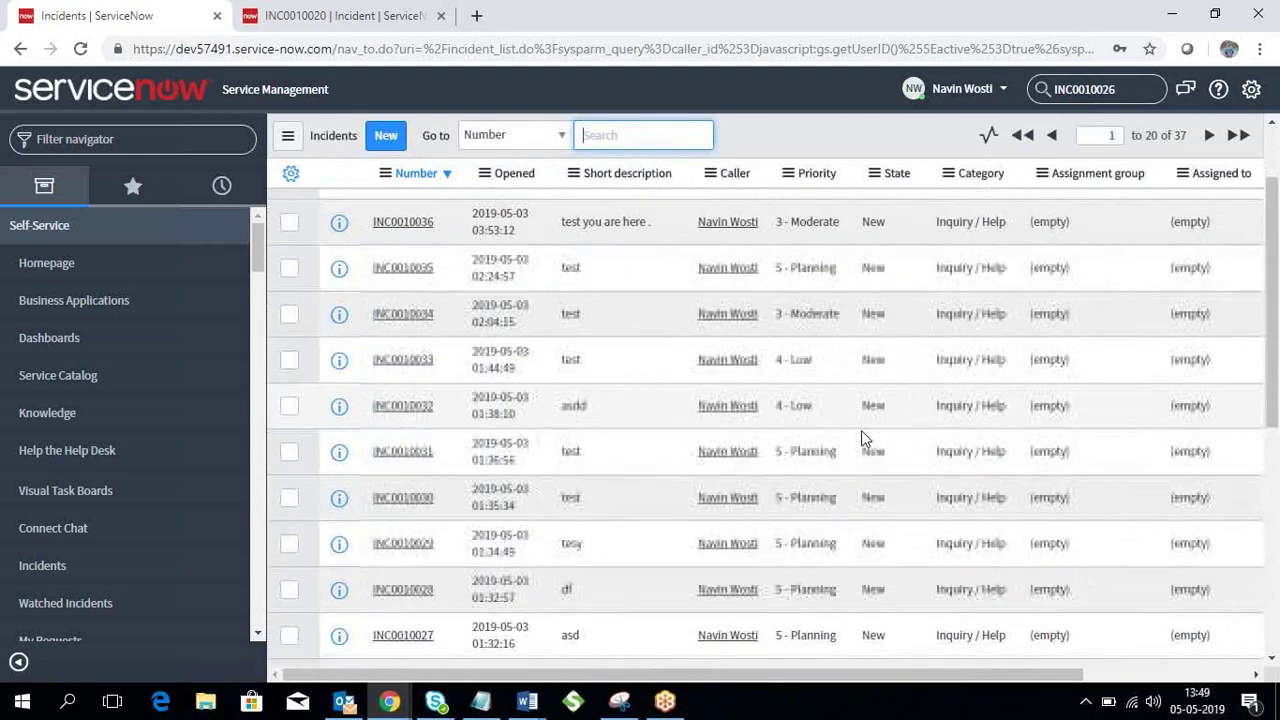
scroll(886, 493, "down", 3)
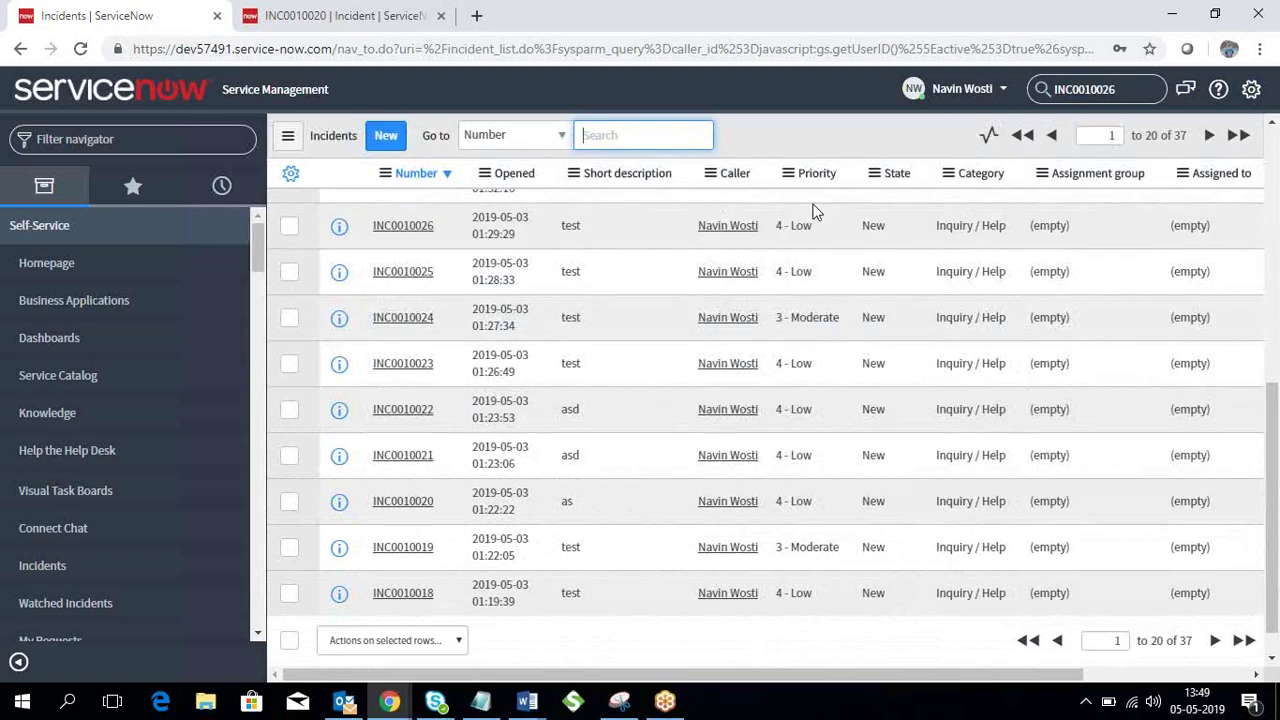
scroll(876, 404, "up", 6)
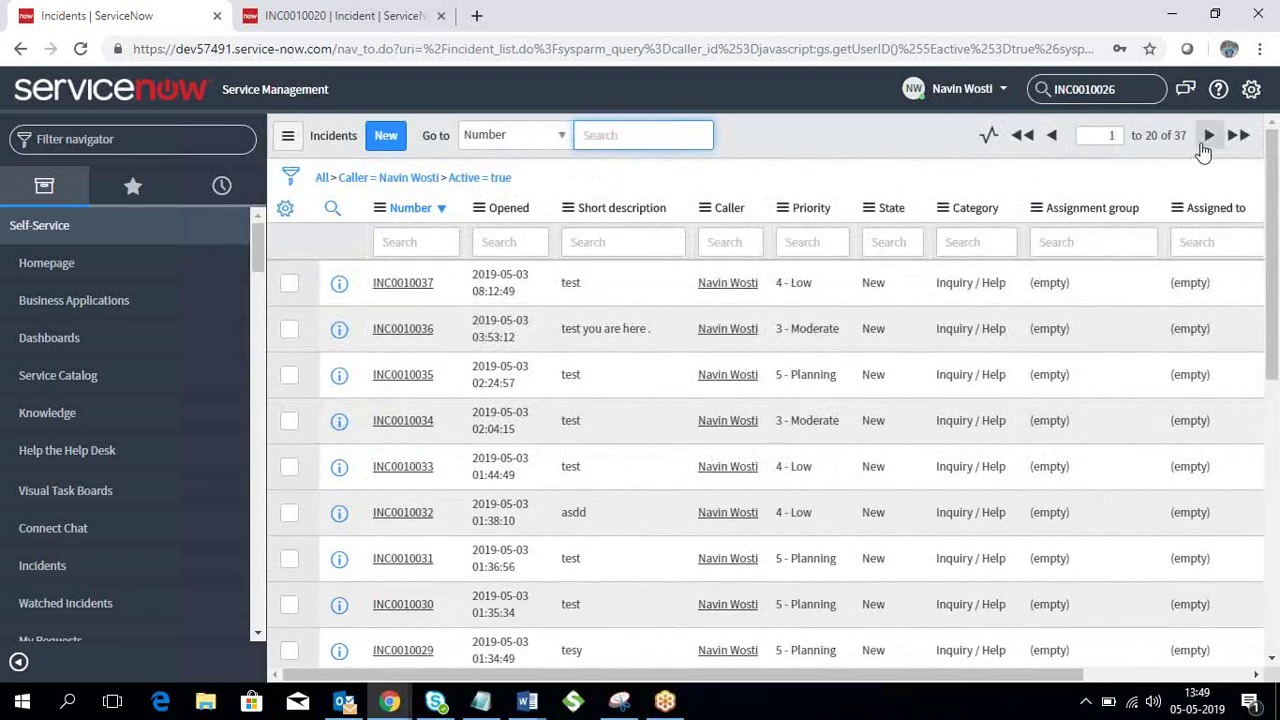
left_click(1207, 140)
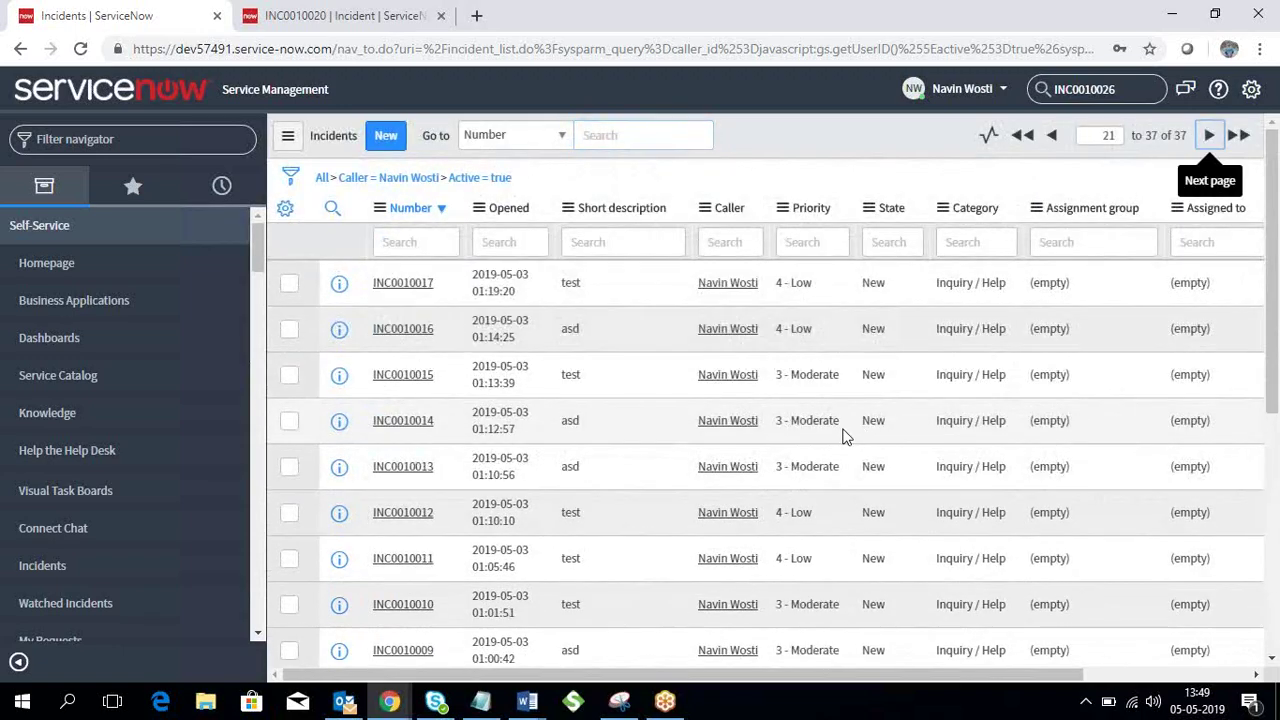
right_click(803, 374)
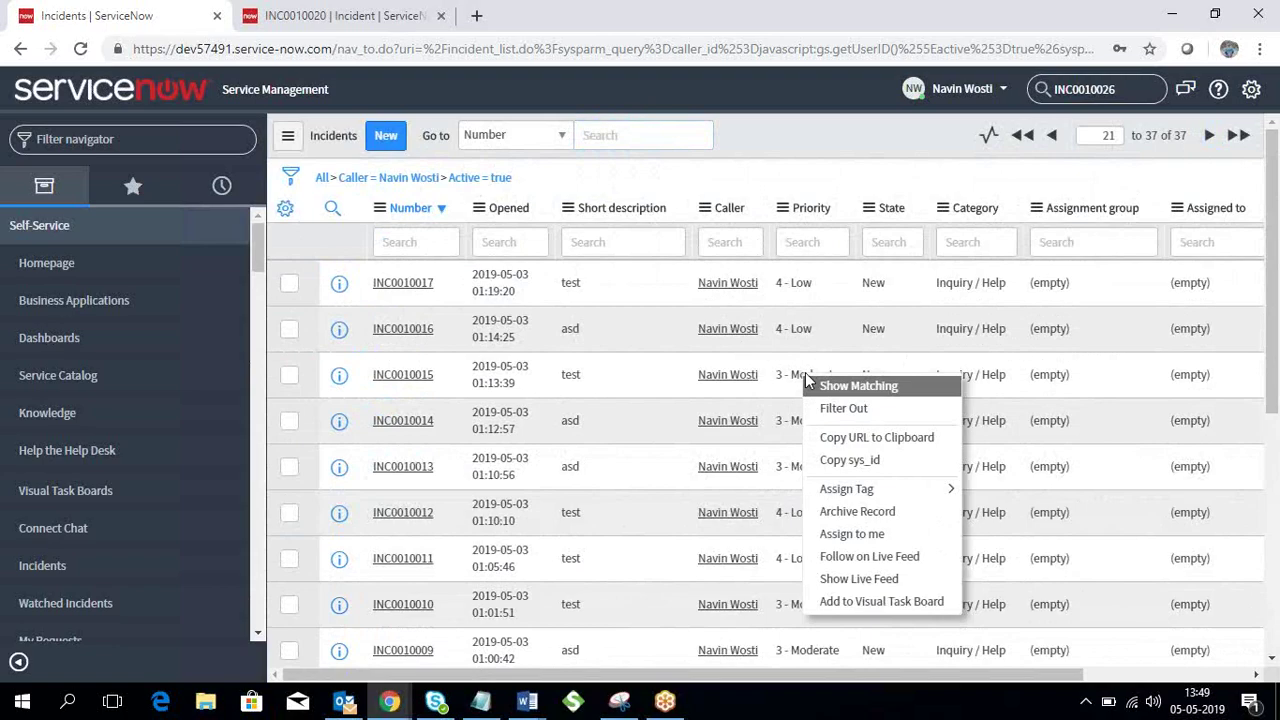
left_click(874, 392)
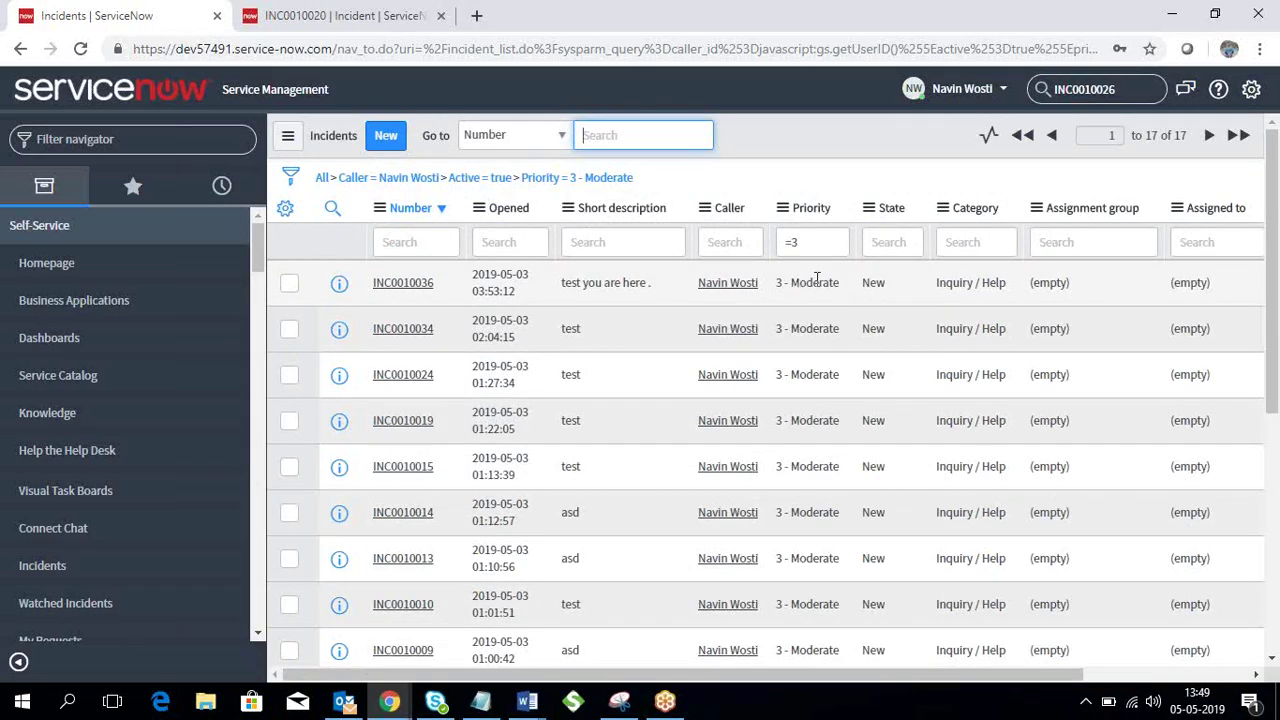
- Restore the Active = true filter level, filter out incidents with priority 4 - Low and check the record count
left_click(503, 187)
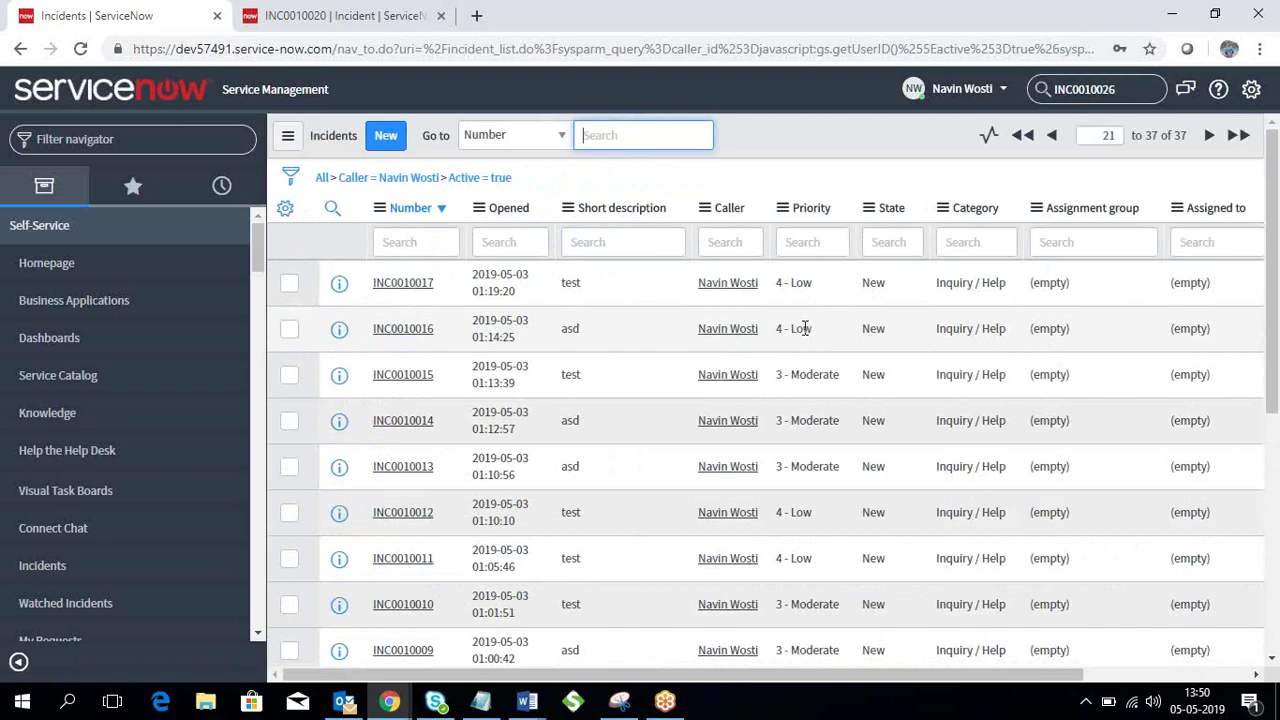
right_click(805, 329)
left_click(862, 376)
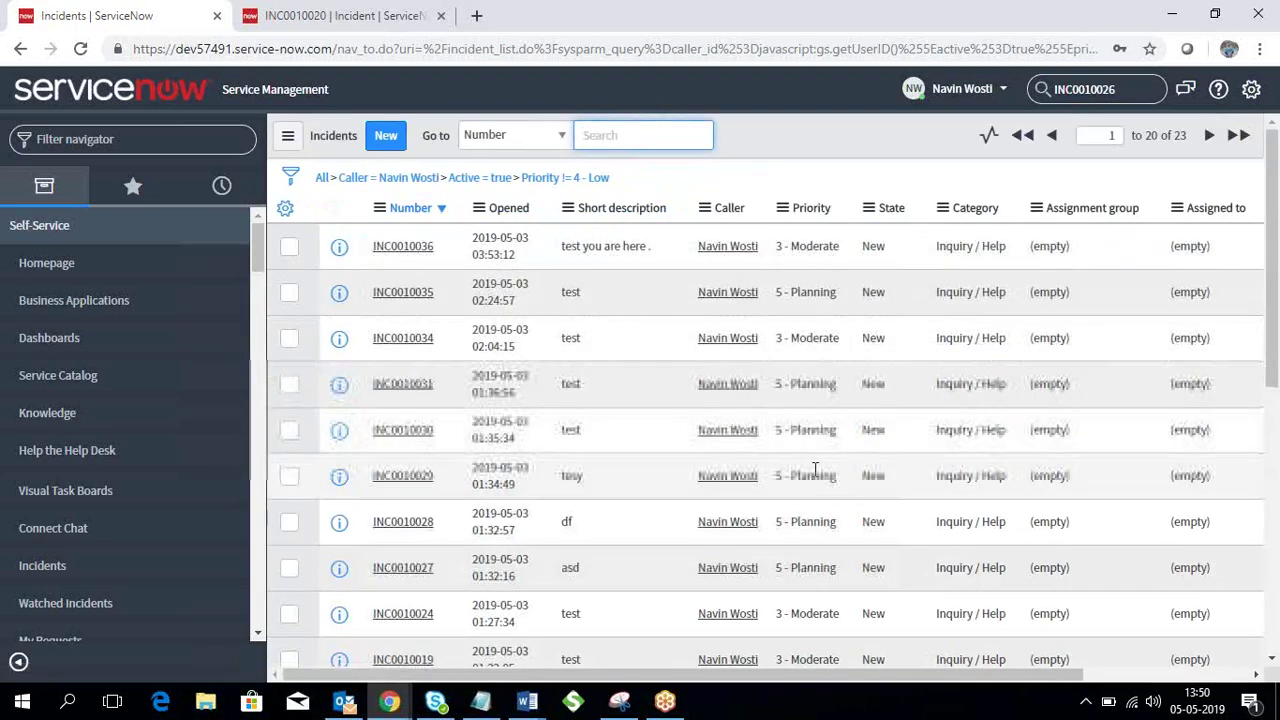
scroll(811, 509, "down", 5)
left_click(1208, 138)
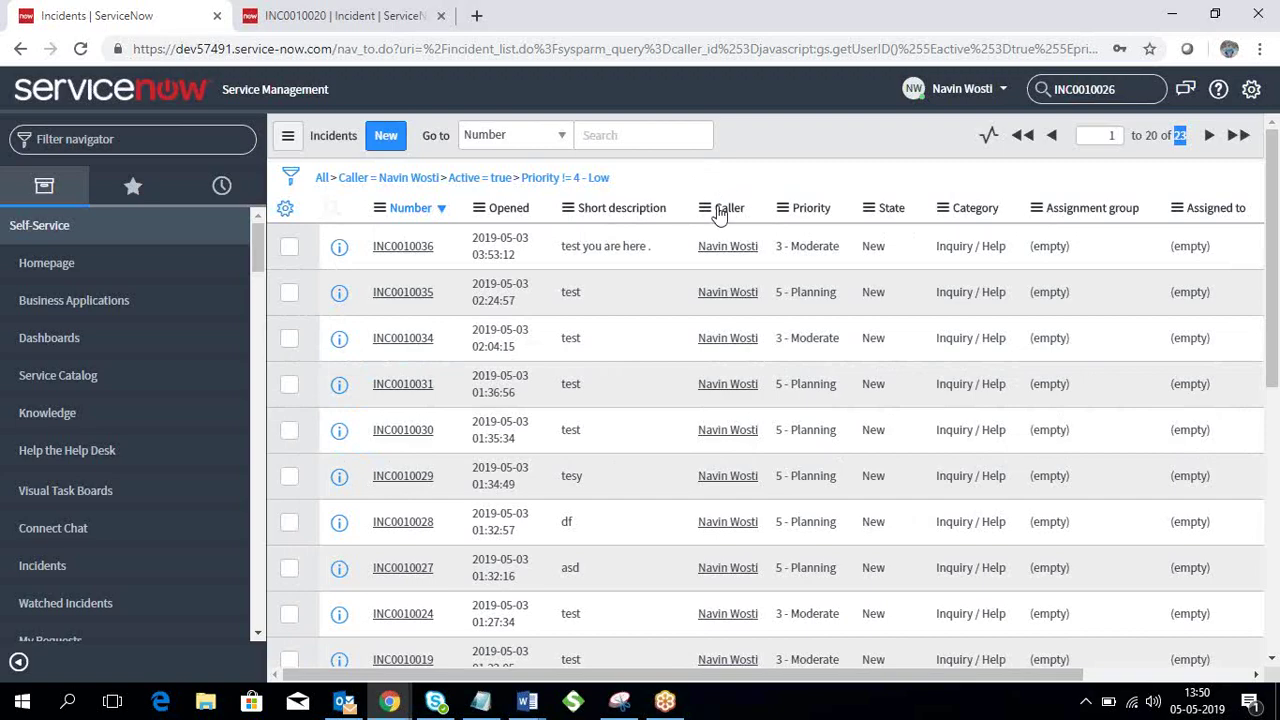
- Remove the priority exclusion by returning to Active = true and show the list's filter conditions
left_click(479, 178)
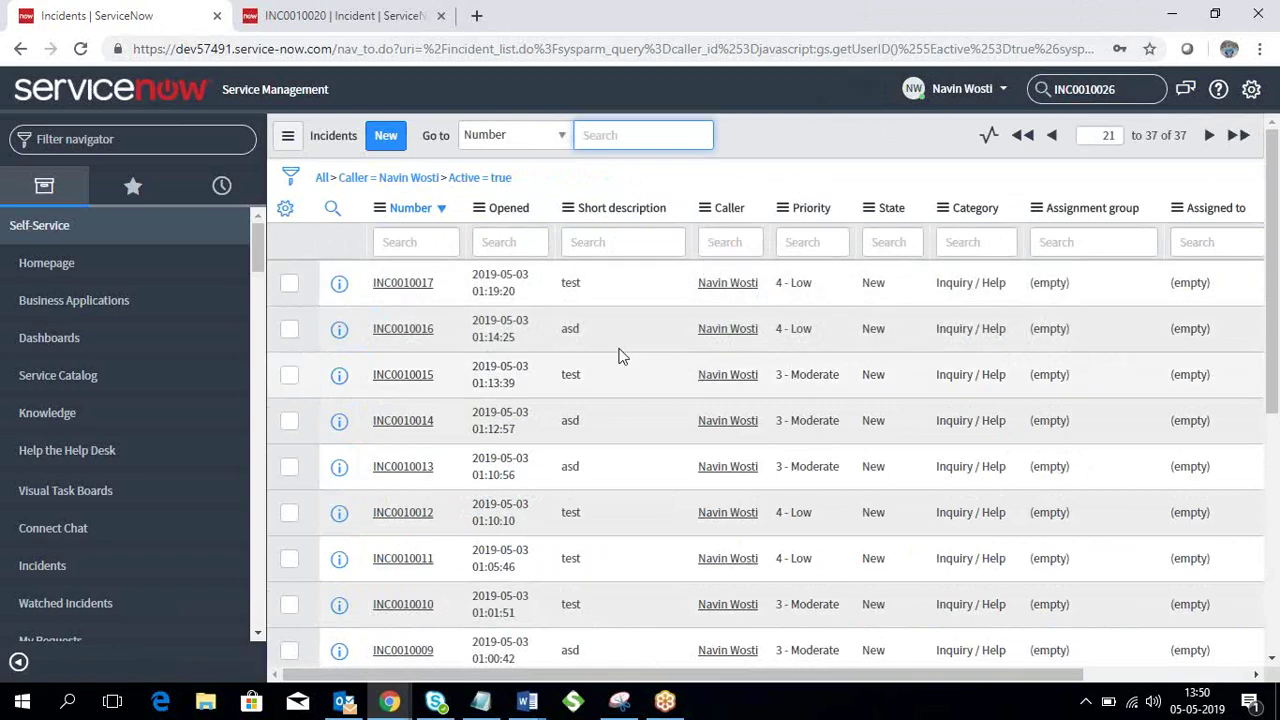
left_click(292, 178)
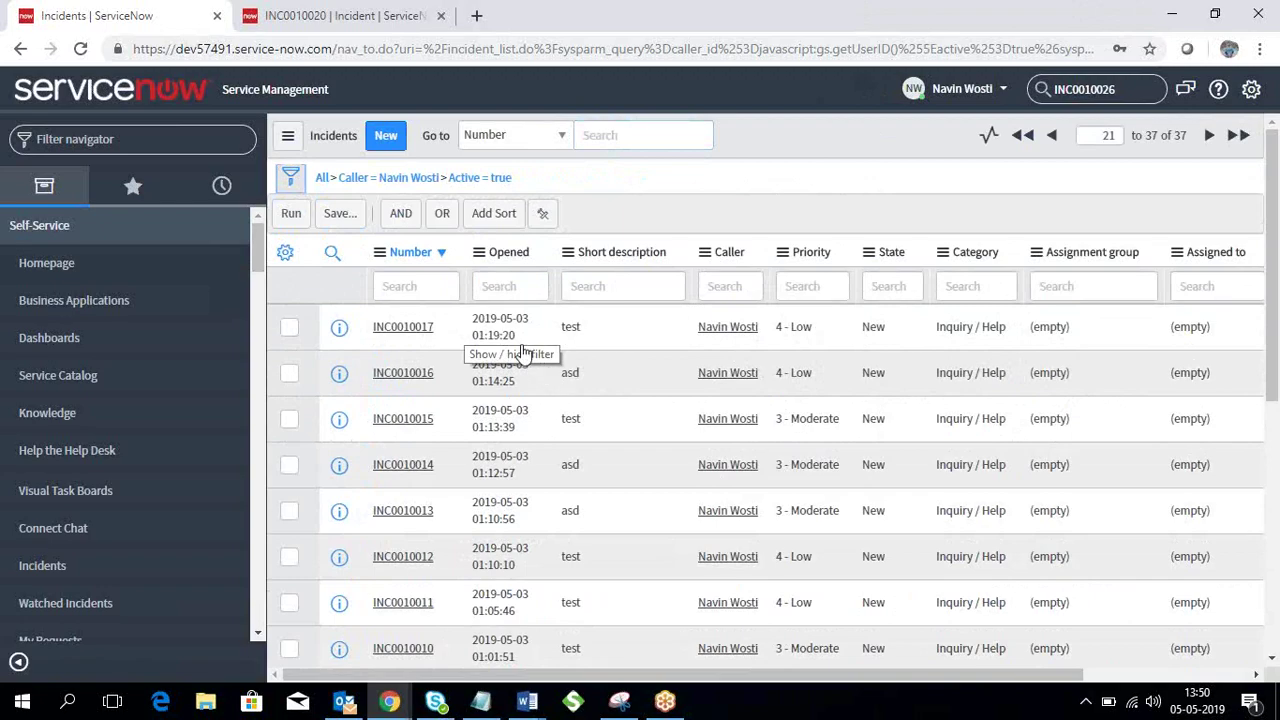
scroll(648, 460, "down", 4)
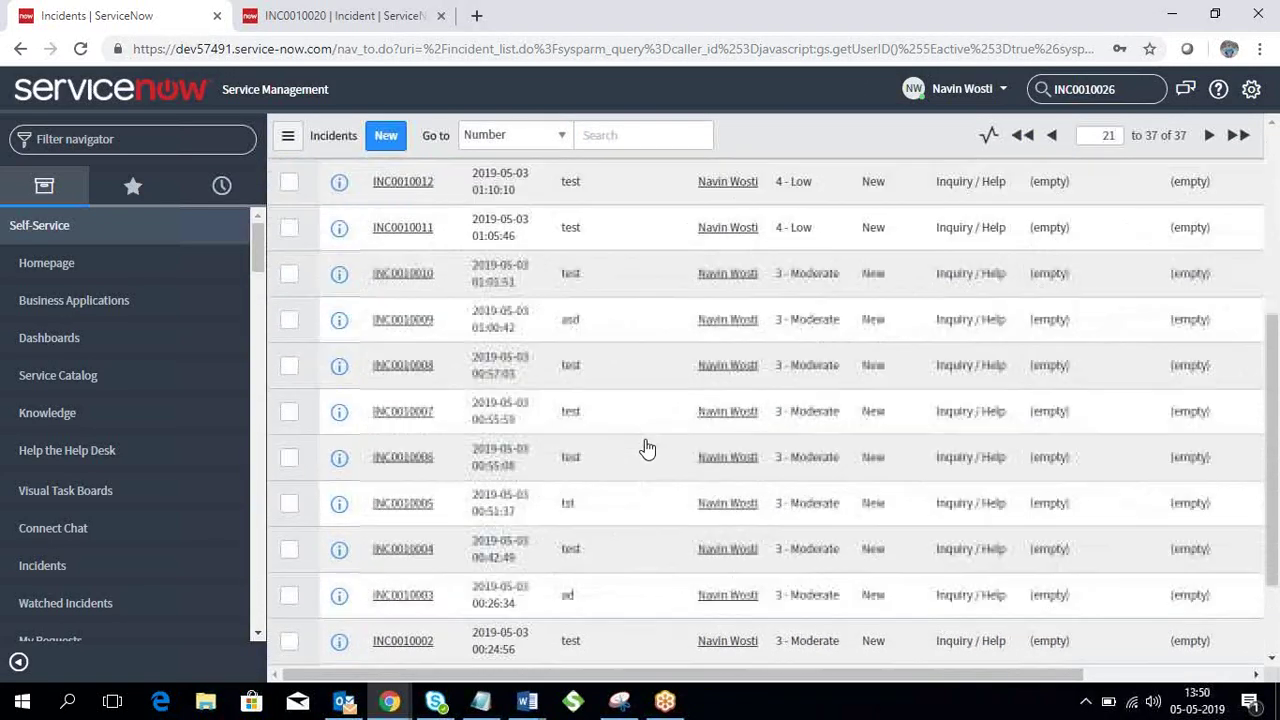
scroll(648, 448, "up", 5)
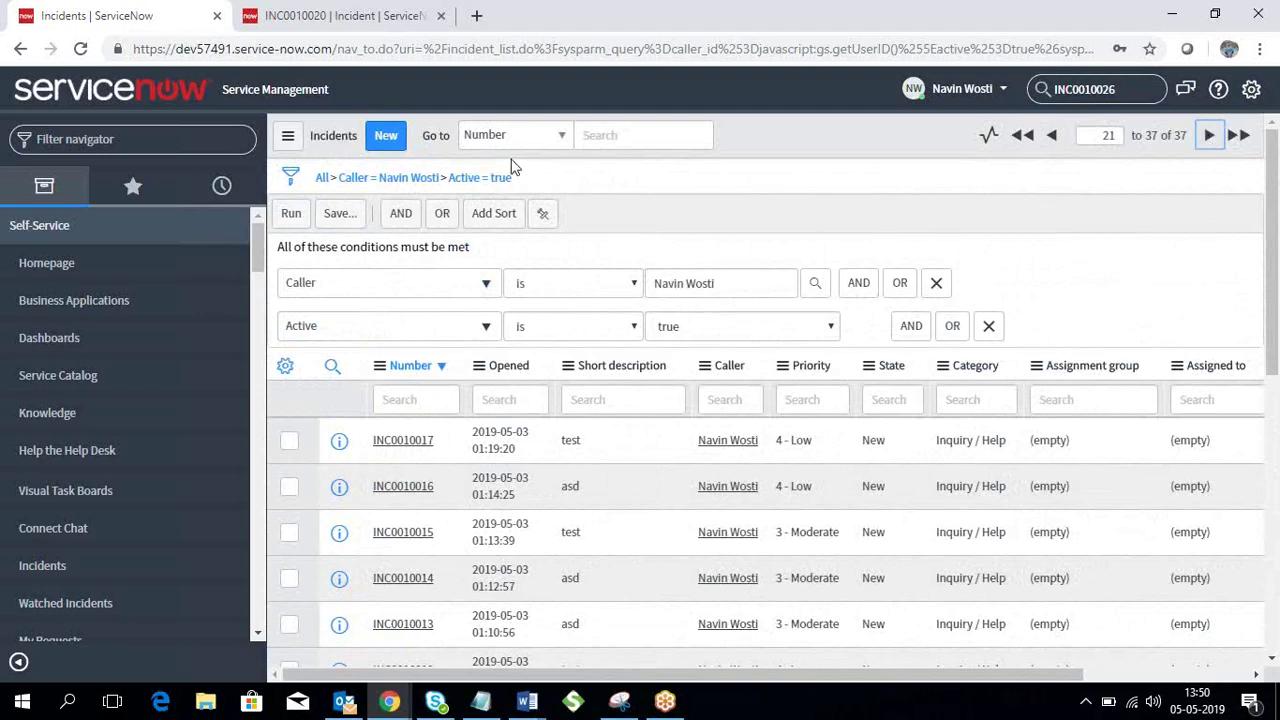
- Remove all filter conditions to list every incident and skip to row 50
left_click(323, 177)
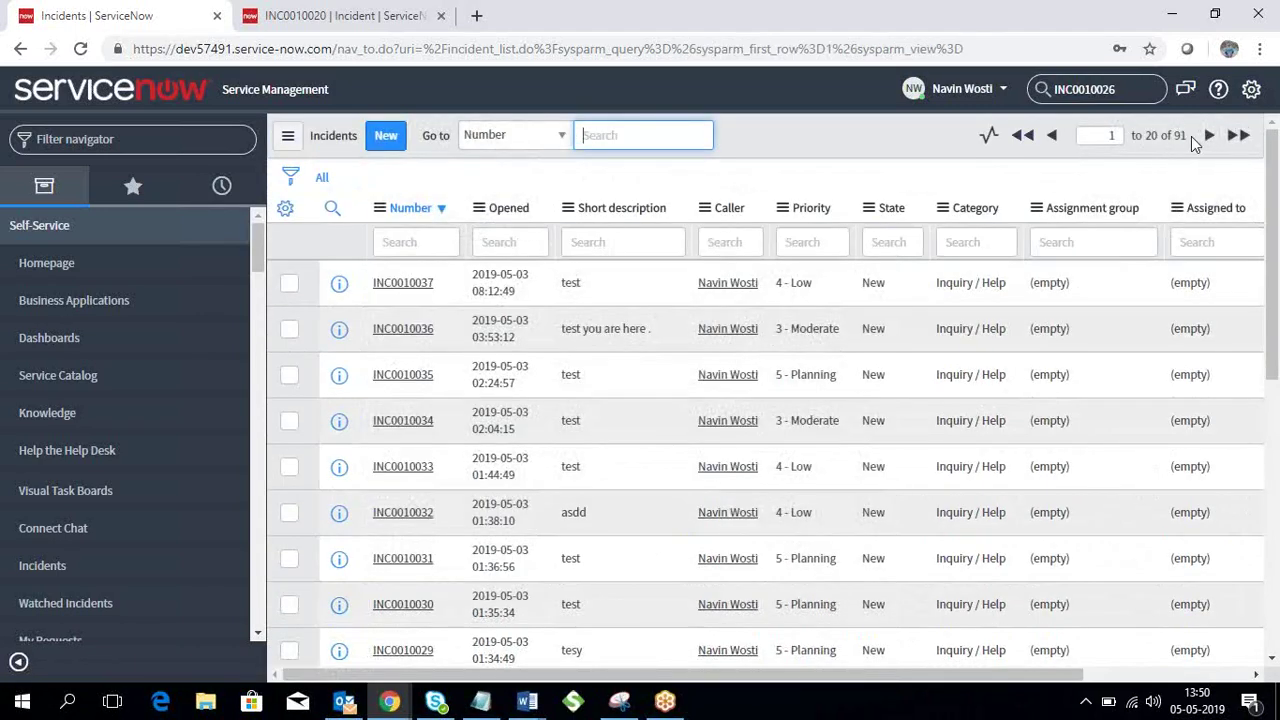
left_click(1103, 137)
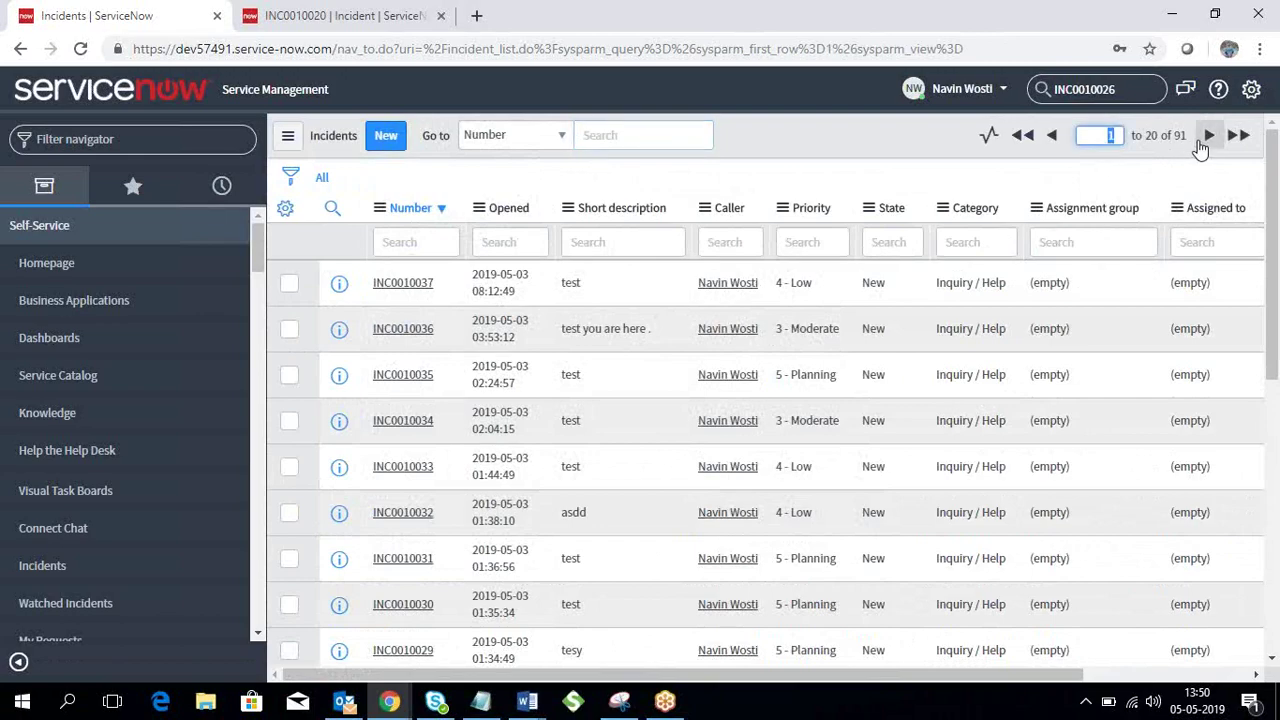
type("5")
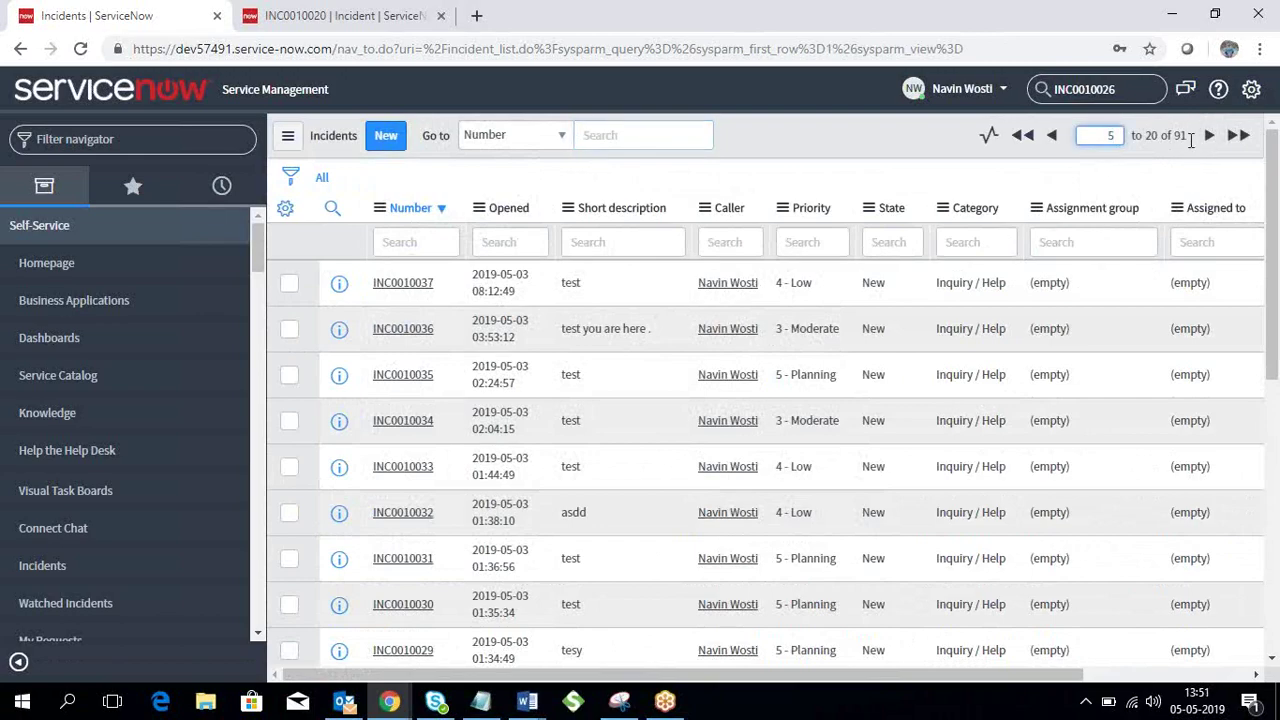
type("0")
key("Return")
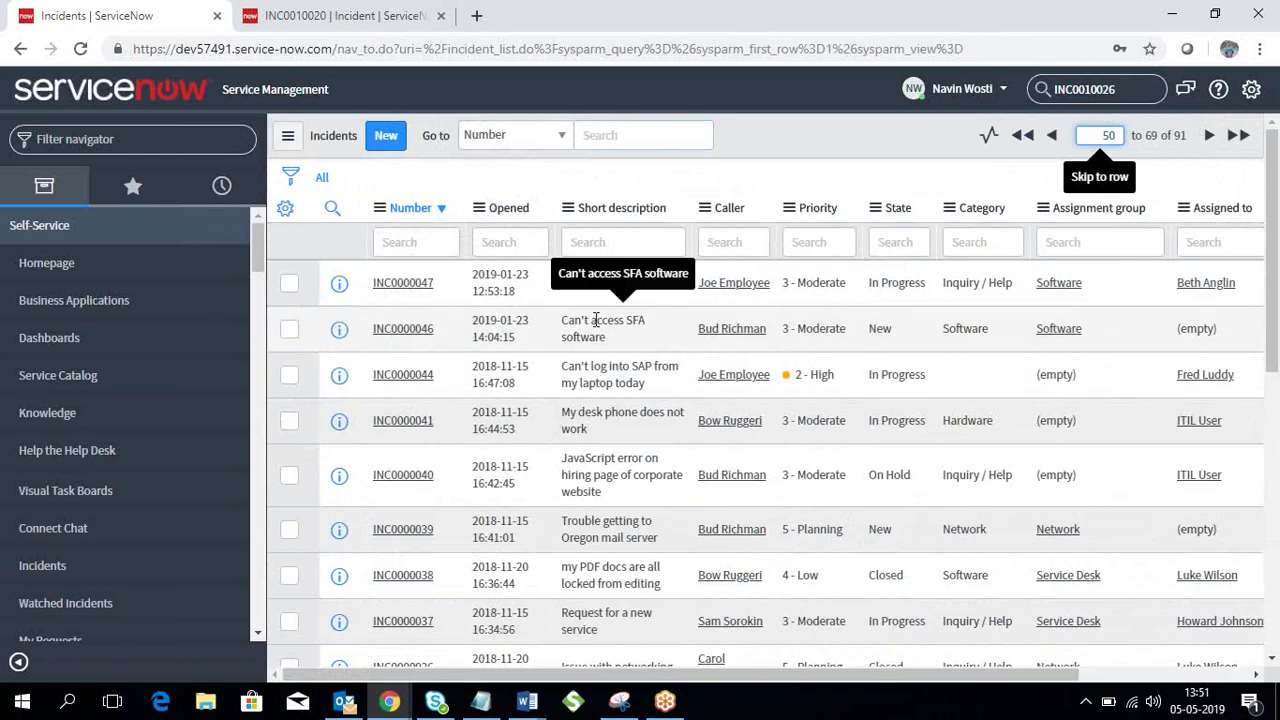
- Filter the incident list to records whose short description is not equal to "can't access" using the column search value "!=can't access"
left_click_drag(624, 320, 565, 324)
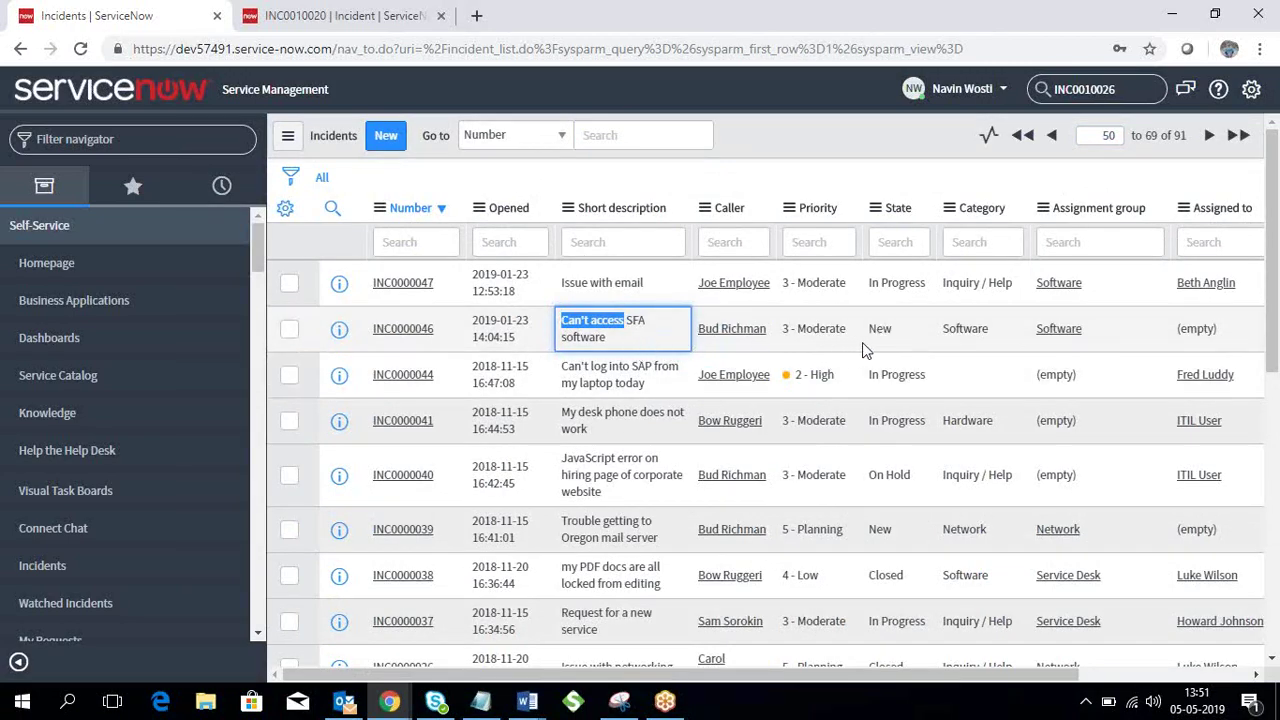
left_click(586, 242)
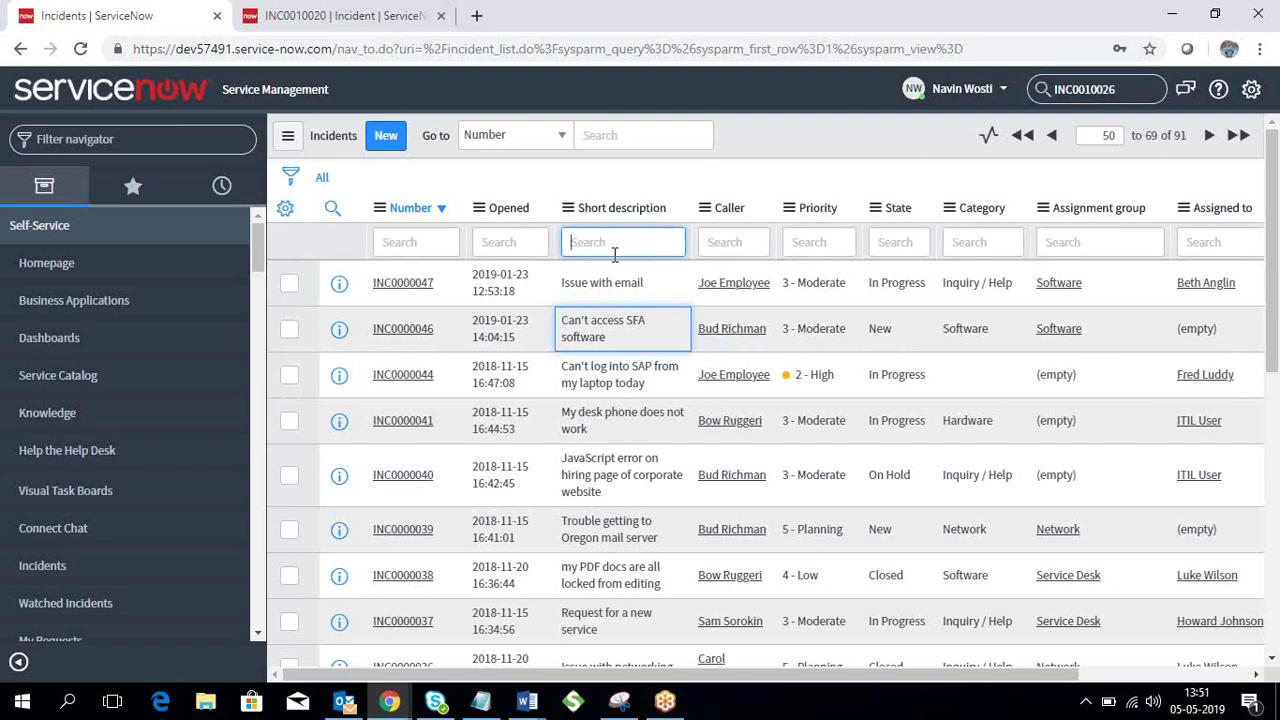
type("*")
left_click(907, 242)
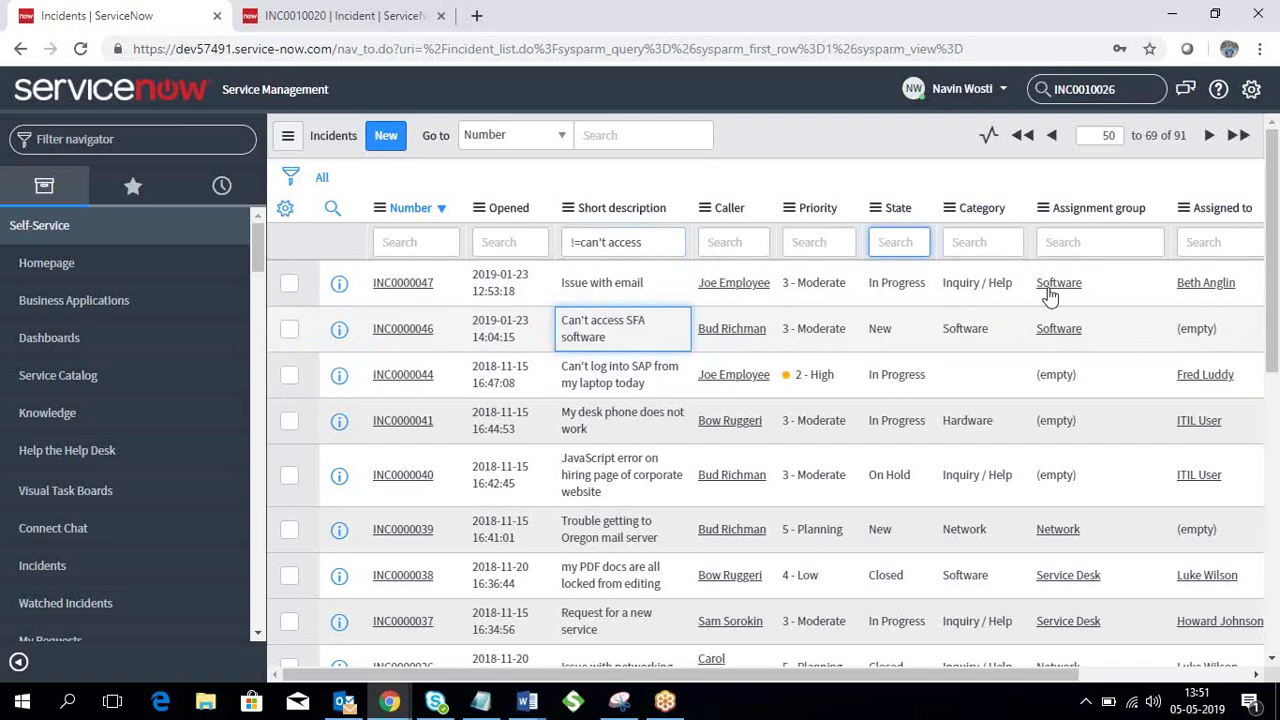
key("Return")
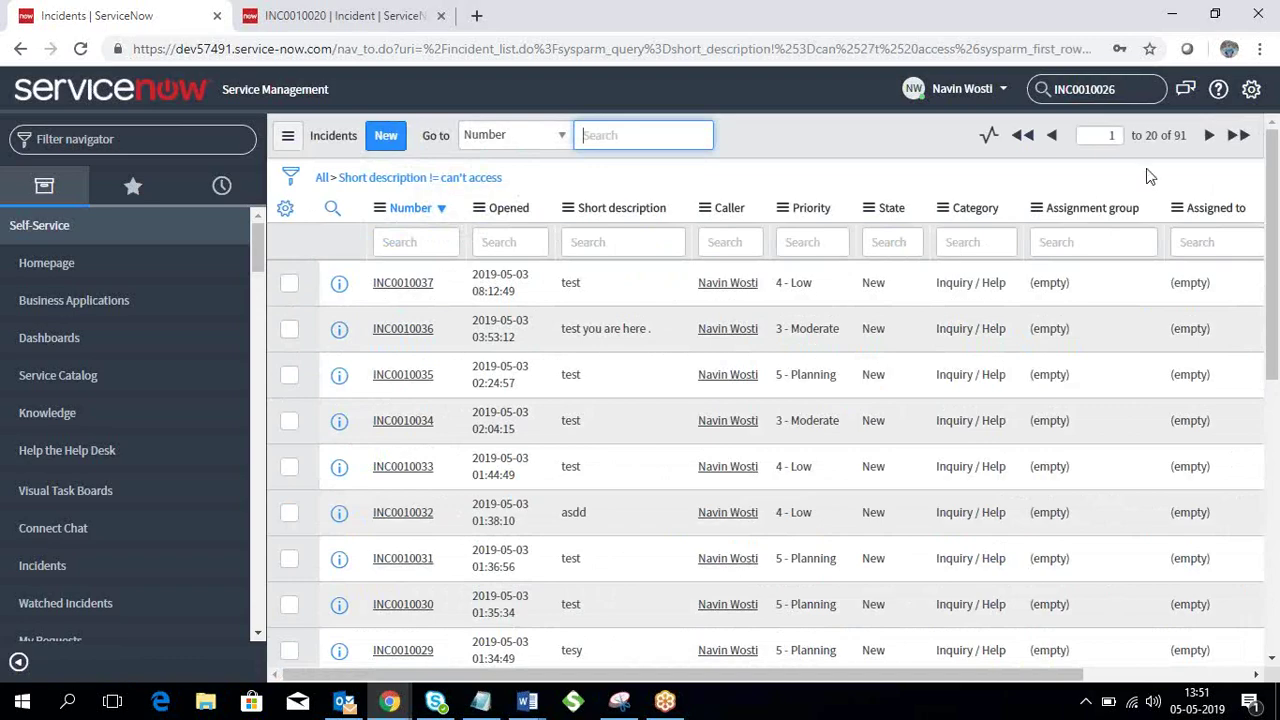
- Filter out incidents whose state is New and look through the remaining records
right_click(874, 283)
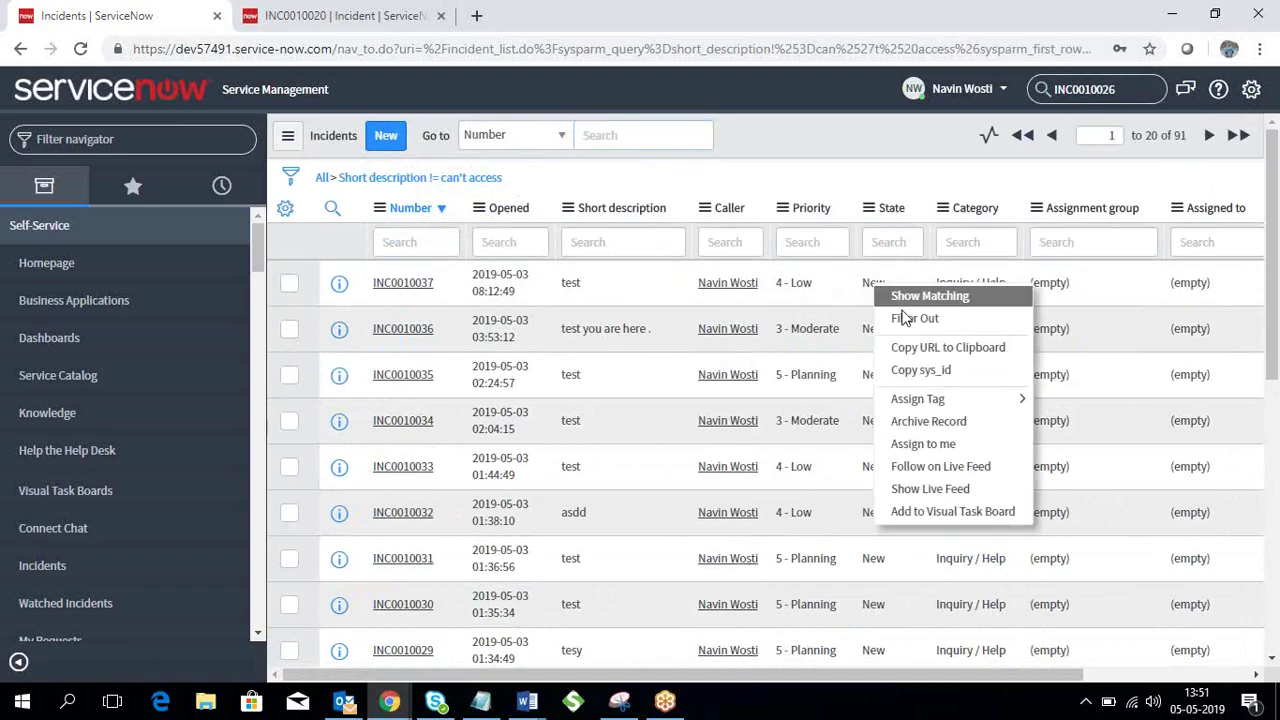
left_click(907, 323)
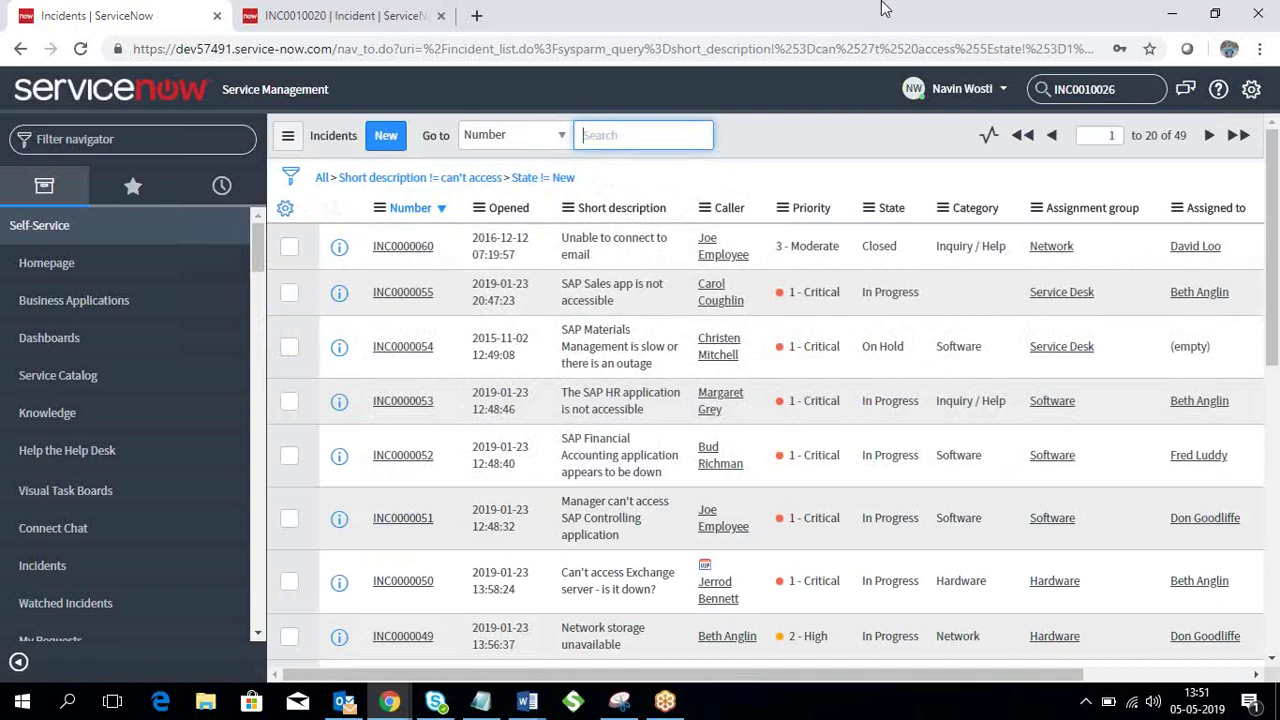
scroll(615, 432, "down", 5)
scroll(615, 432, "up", 5)
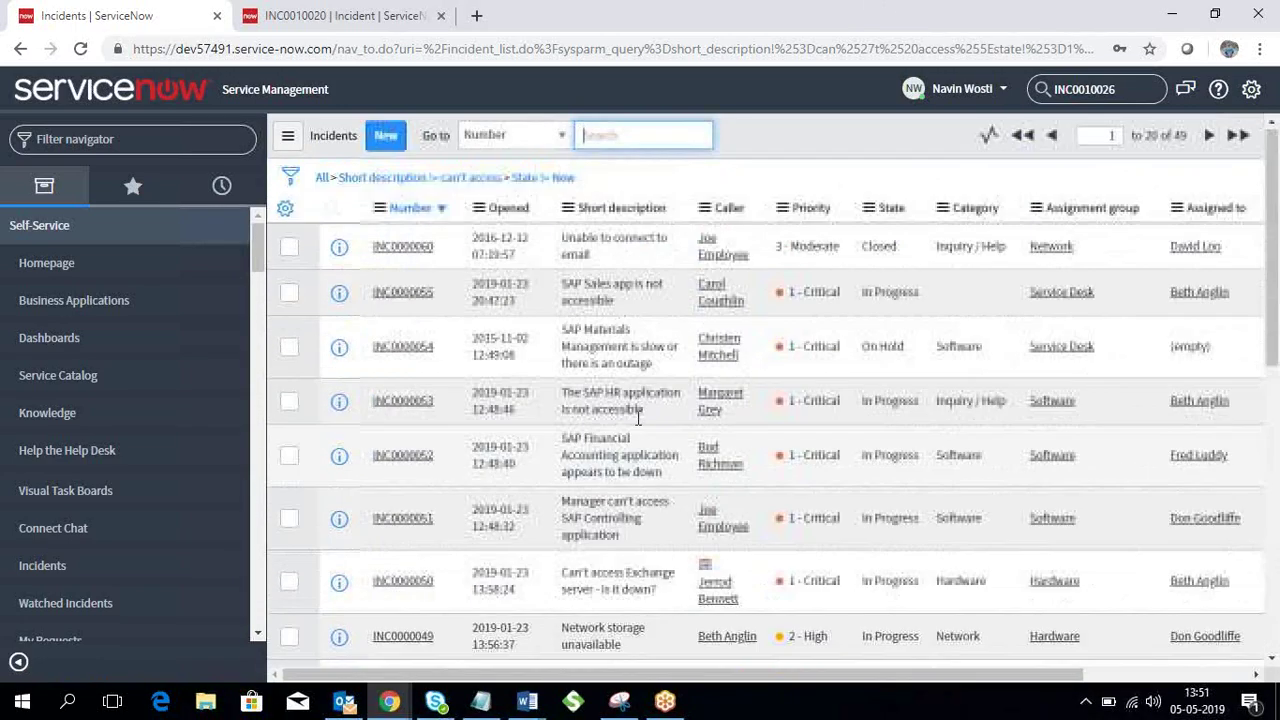
- Remove all filter conditions from the list and set up a new filter condition, Active is true
left_click(323, 180)
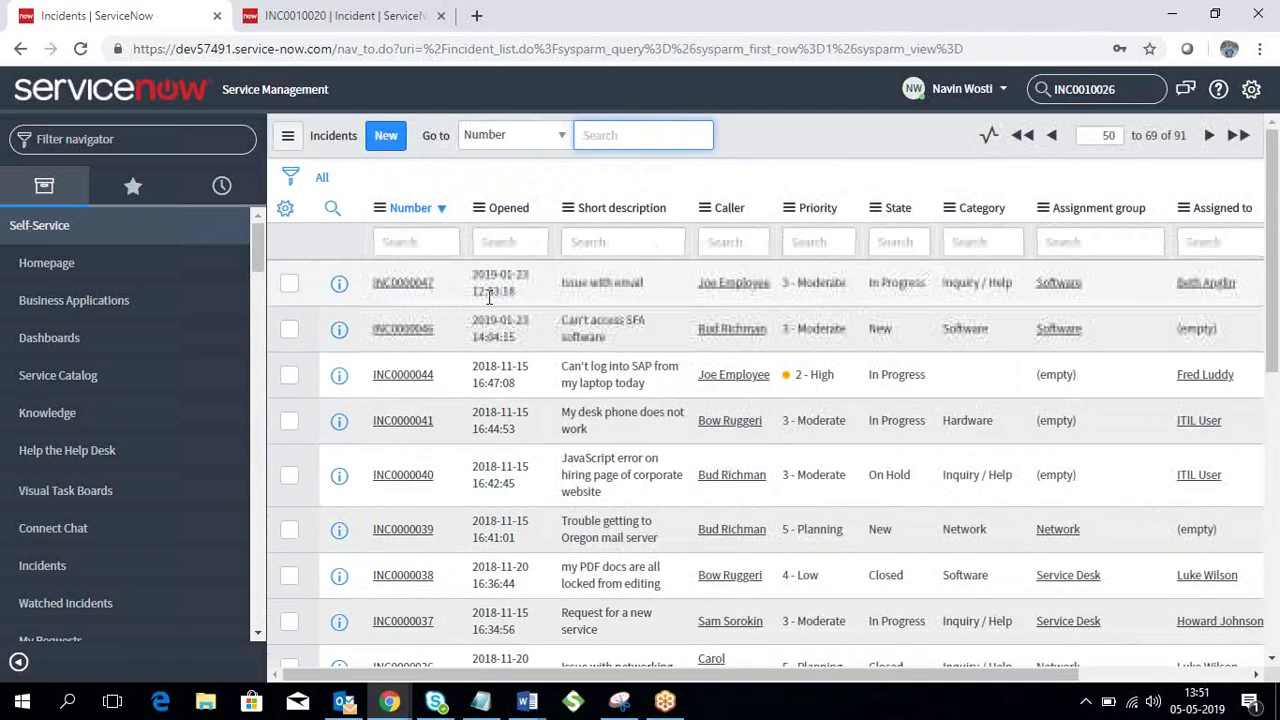
left_click(290, 177)
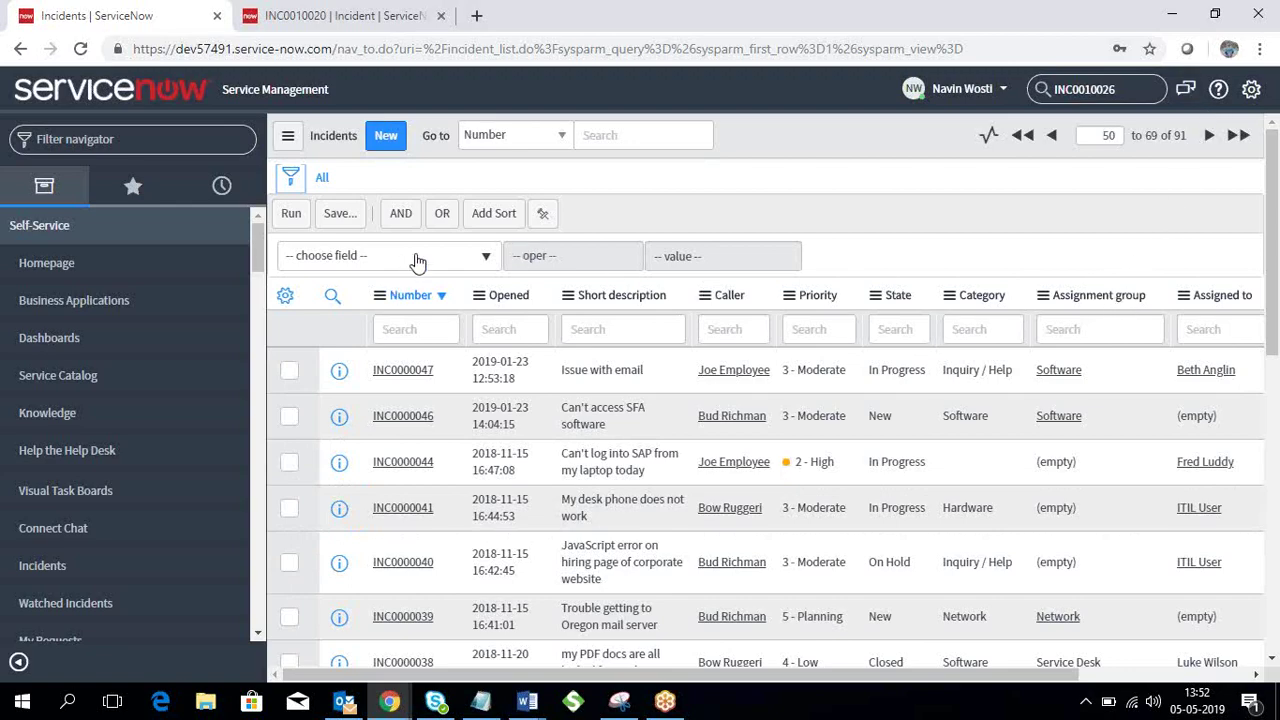
left_click(374, 254)
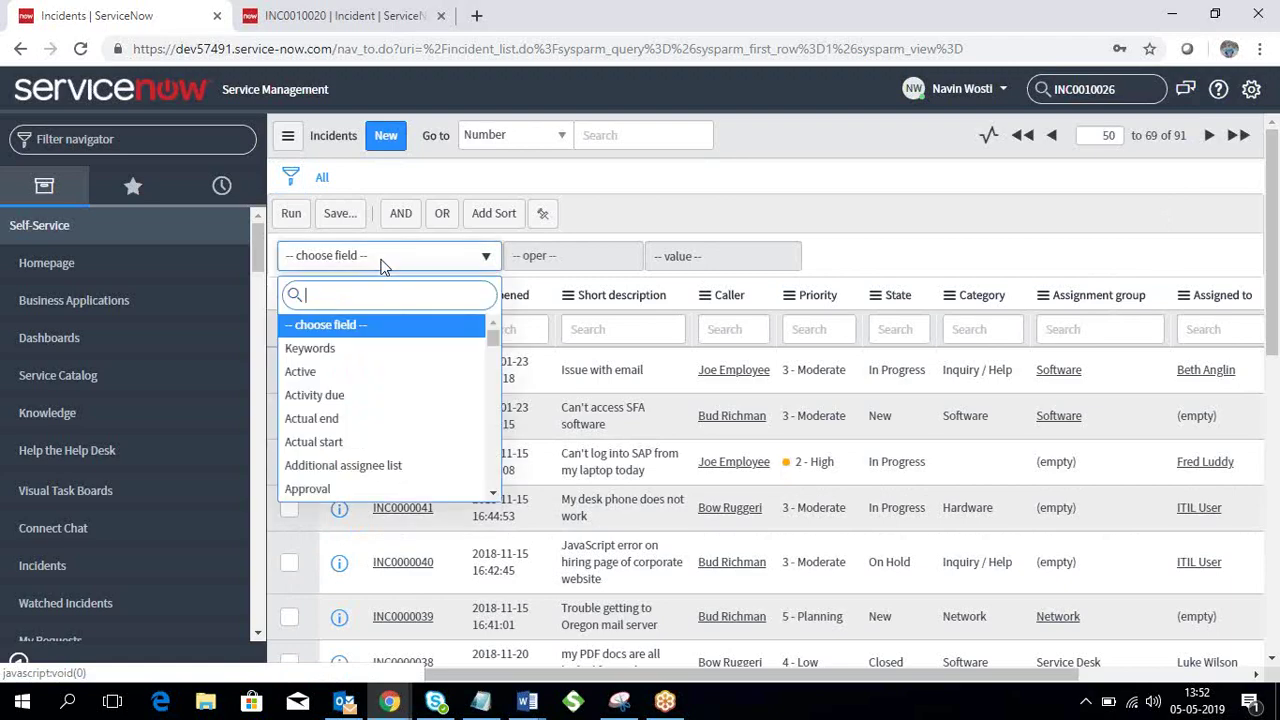
type("ac")
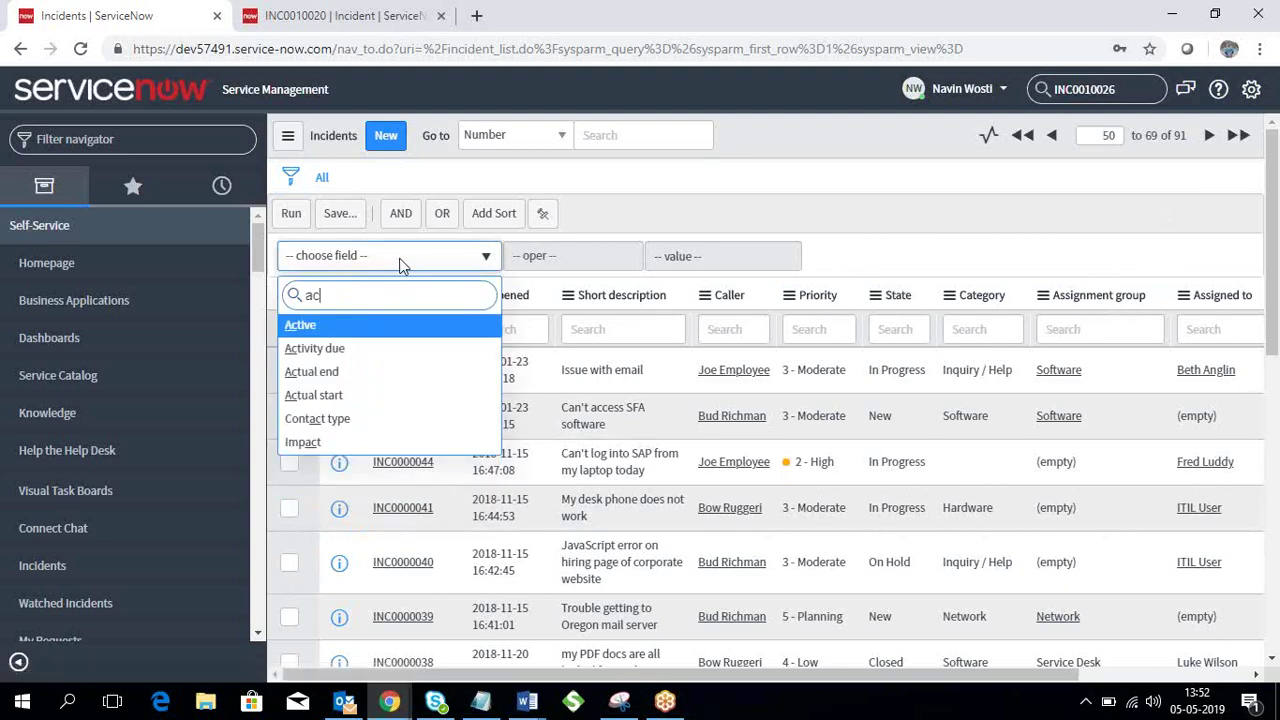
type("tive")
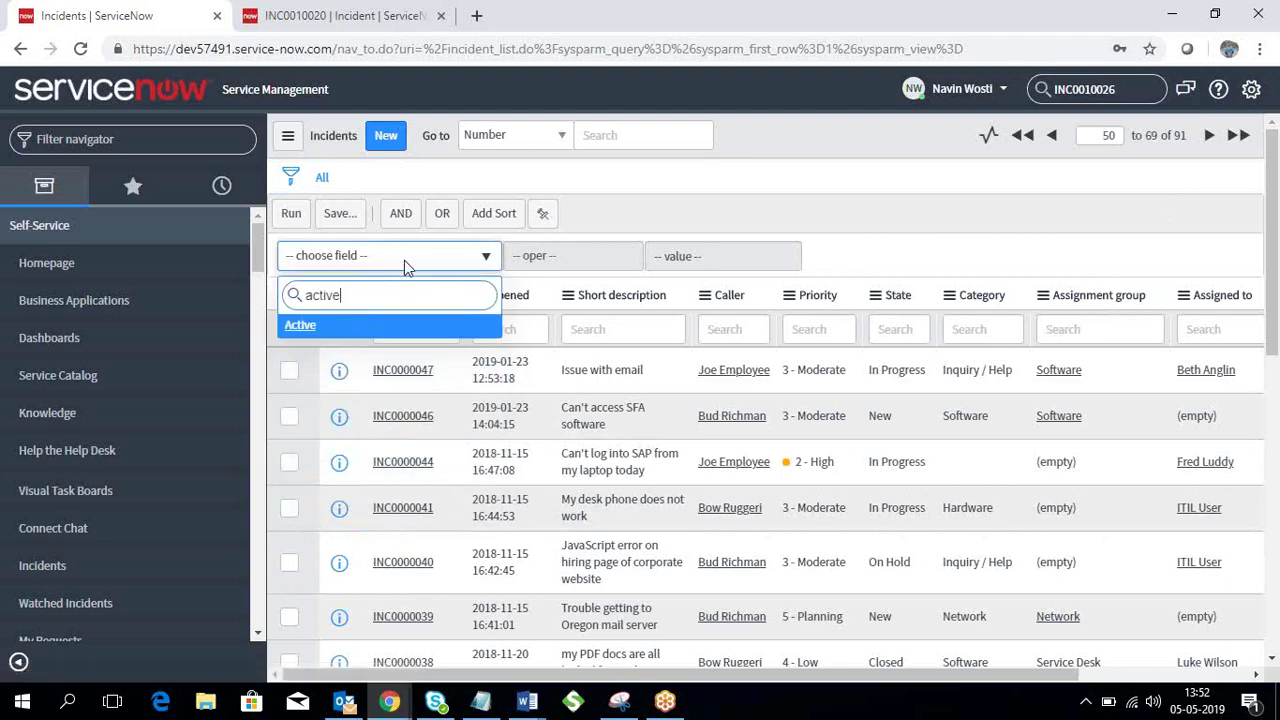
left_click(361, 324)
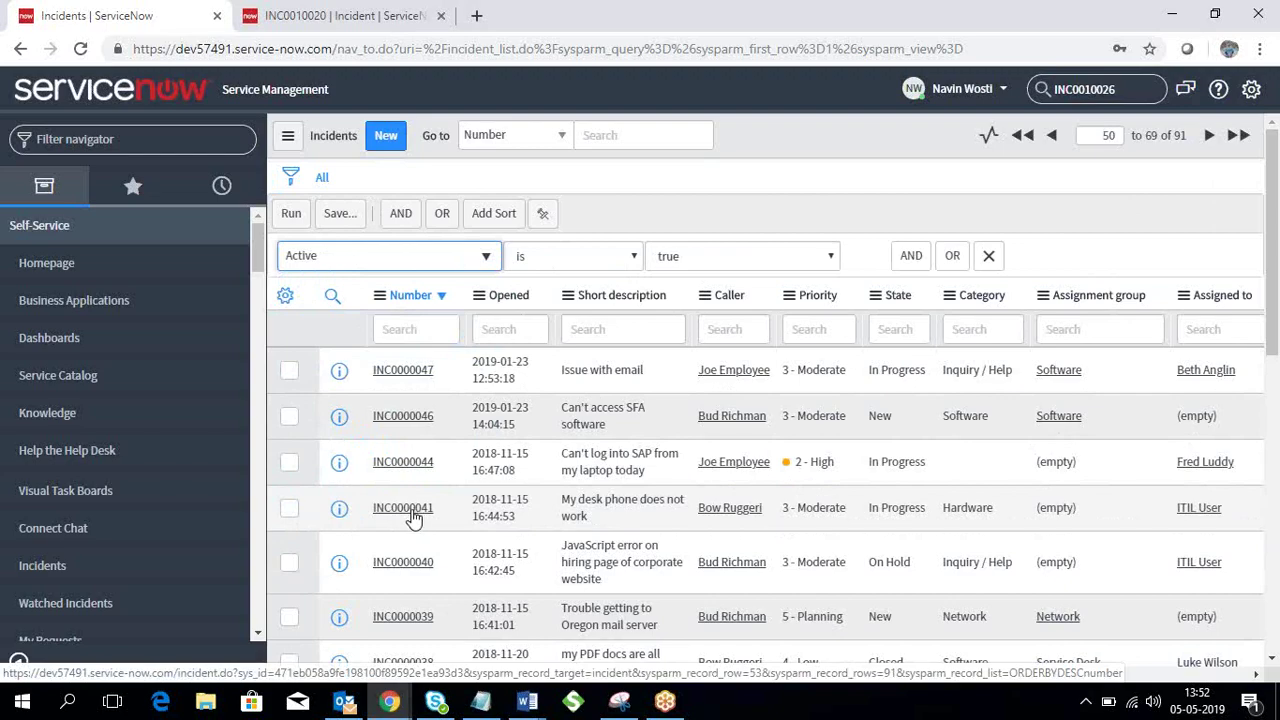
- Add a second AND condition to the filter: Priority is not 1 - Critical
left_click(910, 256)
left_click(380, 329)
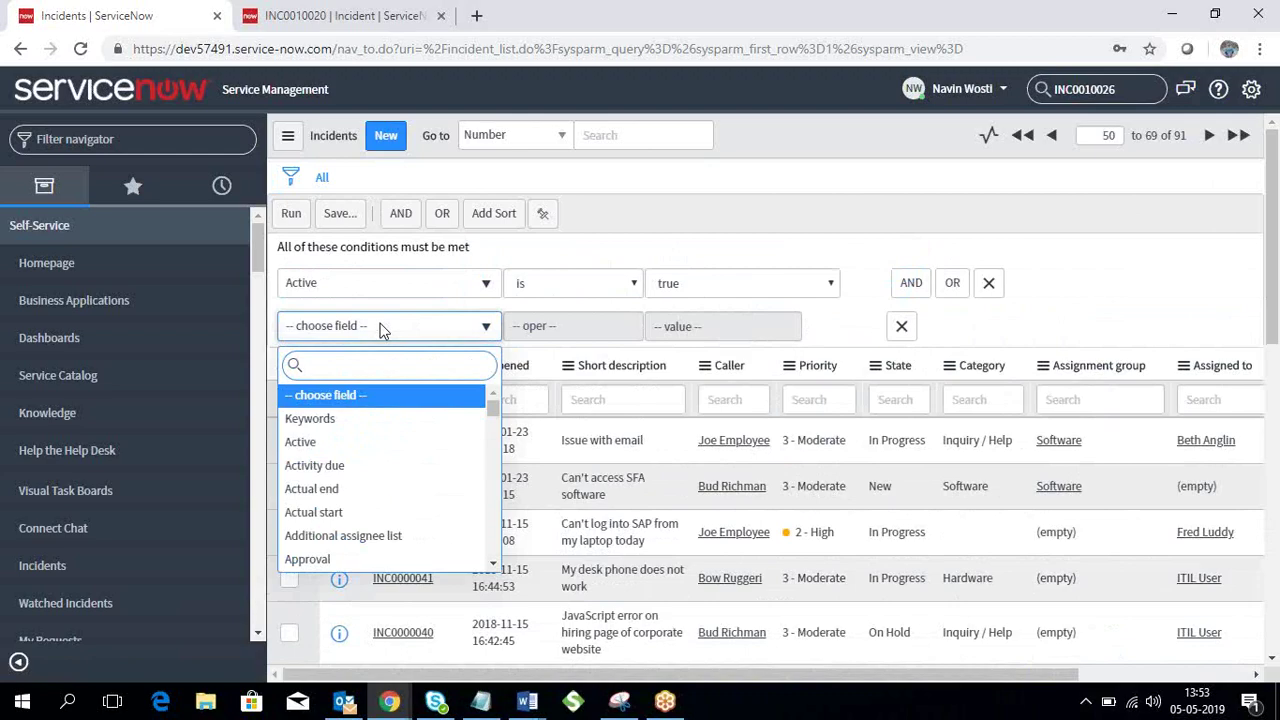
type("pri")
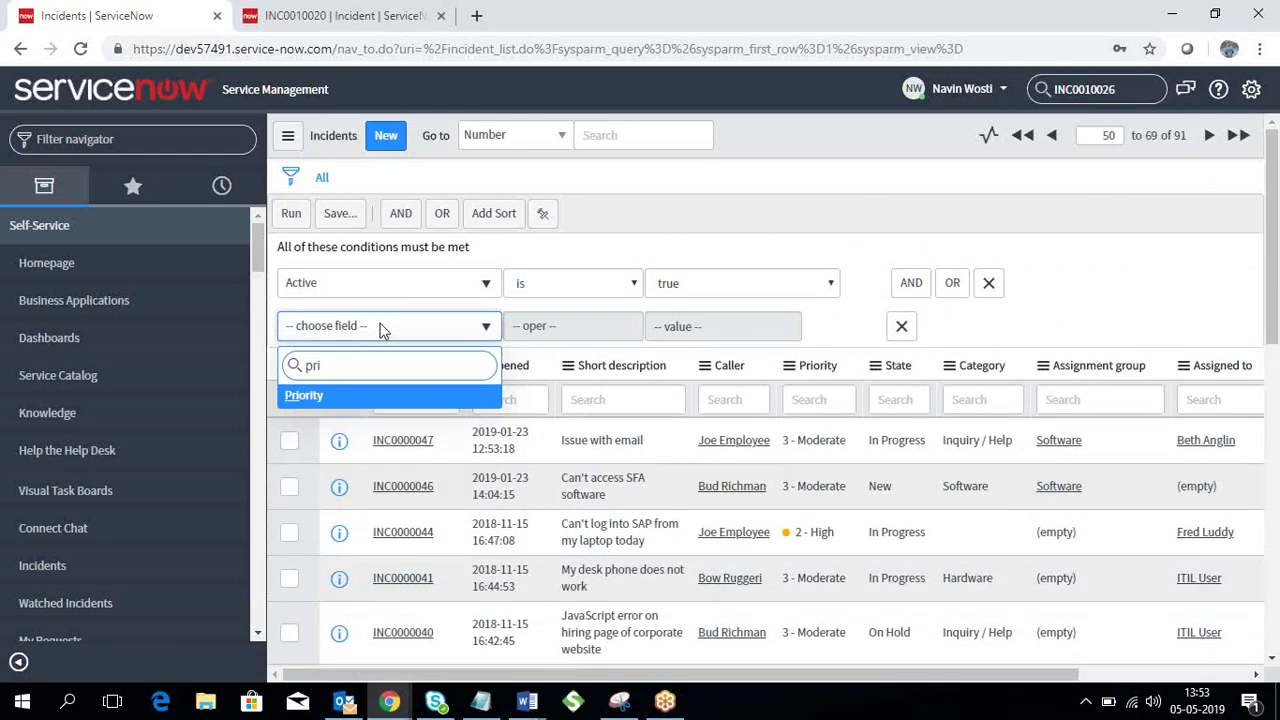
key("Return")
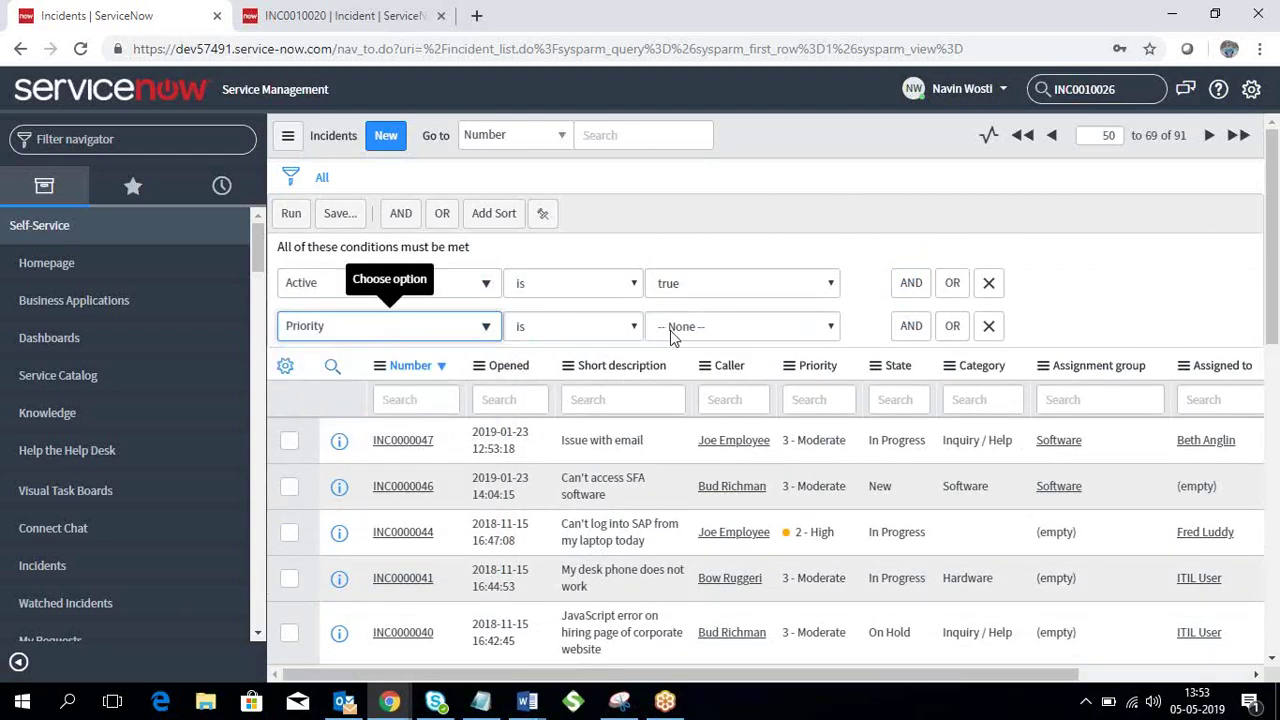
left_click(735, 334)
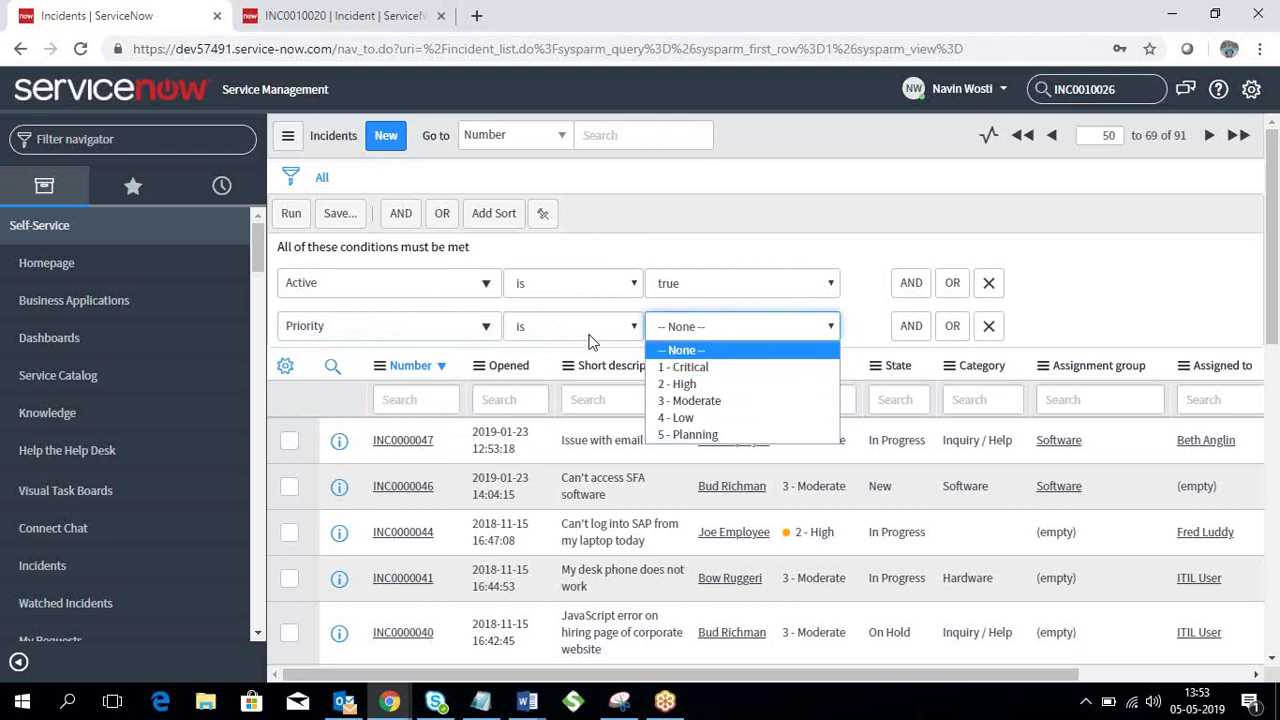
left_click(580, 335)
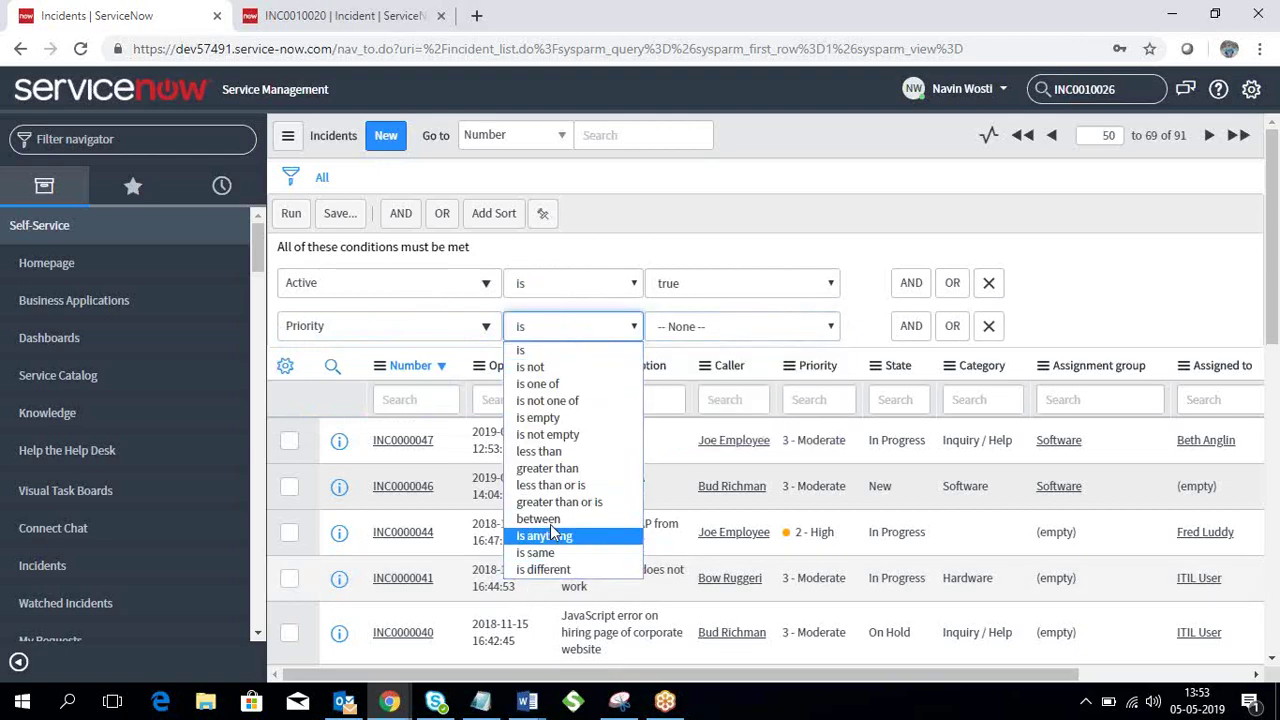
left_click(560, 367)
left_click(712, 332)
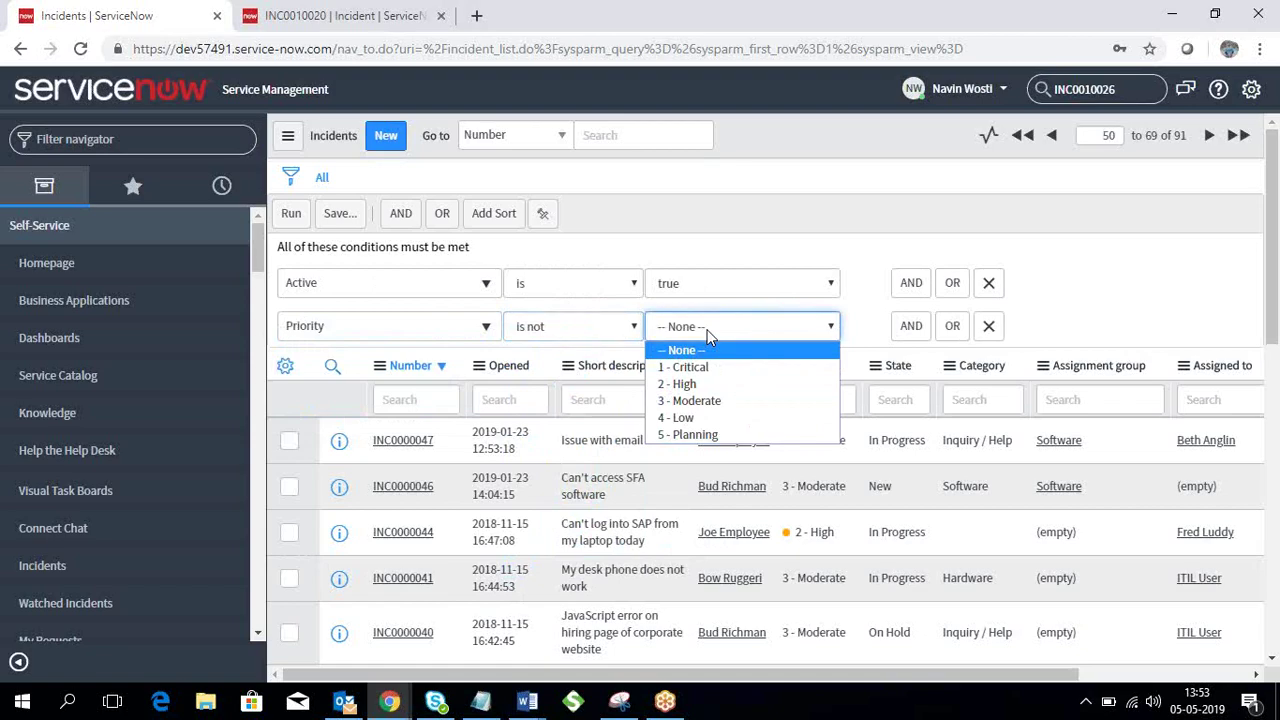
left_click(688, 367)
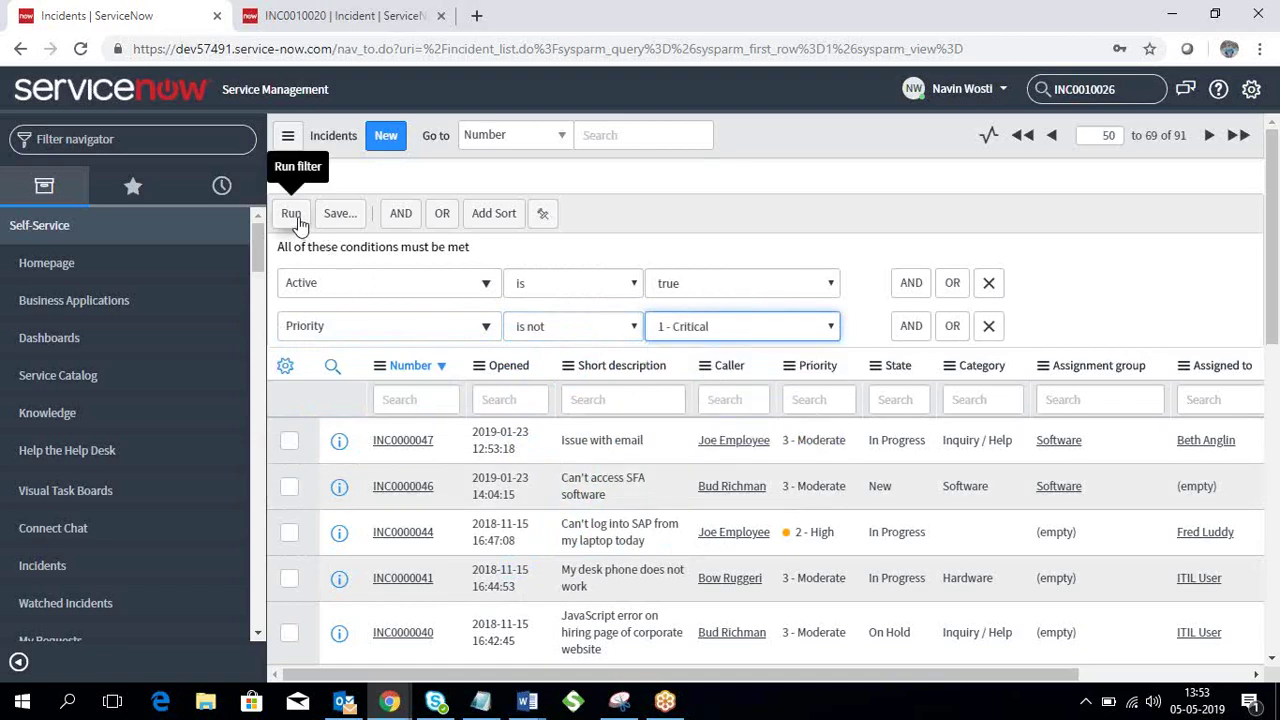
- Run the filter with the Active and Priority conditions and check the list's record count
left_click(293, 215)
left_click_drag(1188, 136, 1143, 138)
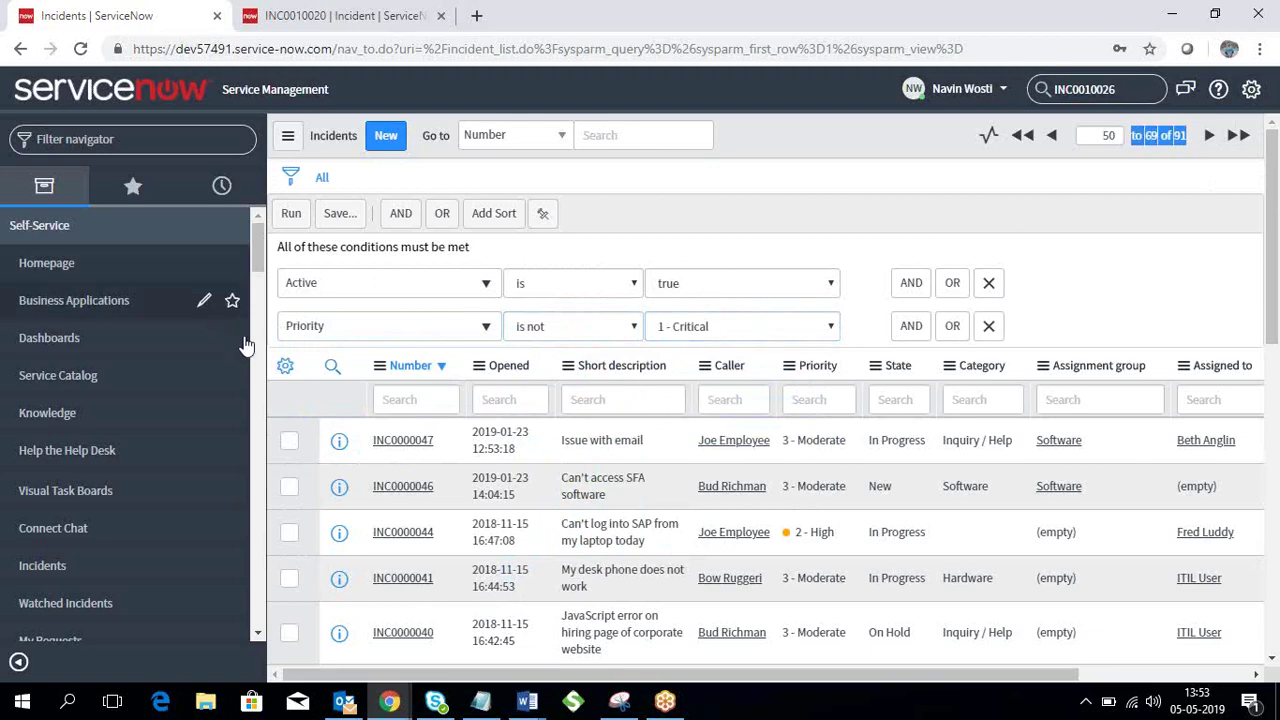
left_click(291, 214)
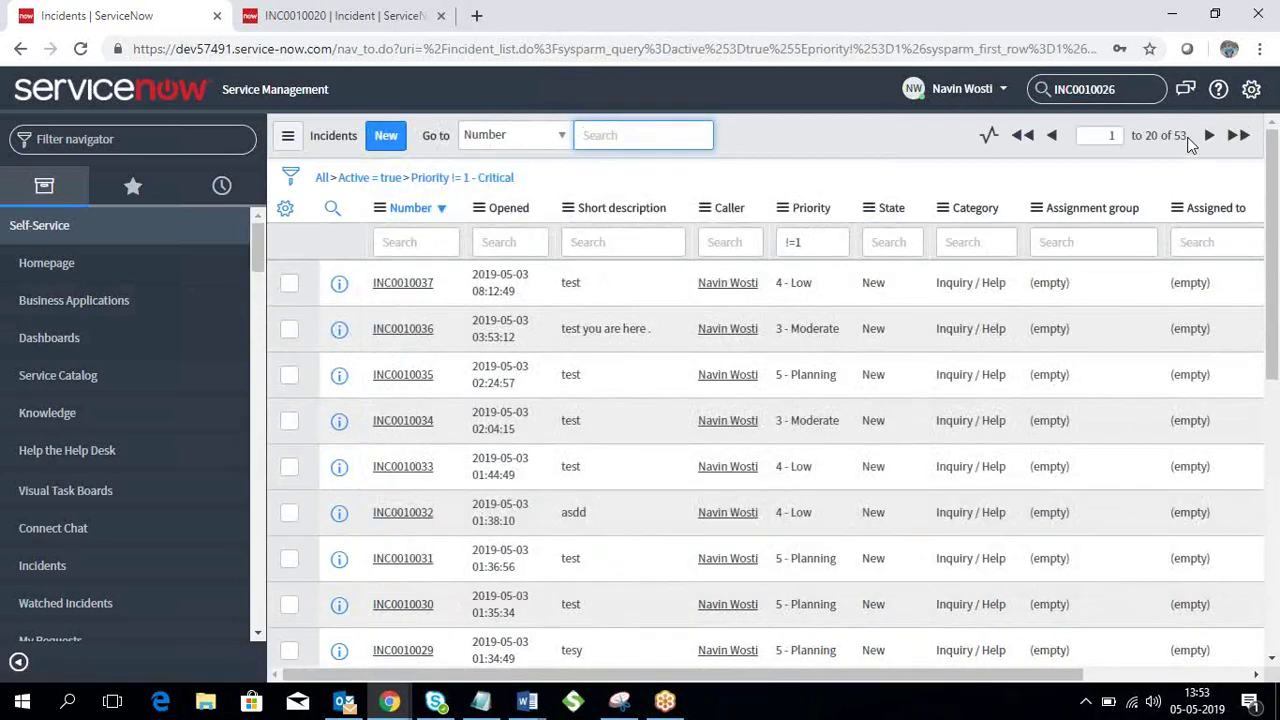
left_click_drag(1188, 137, 1174, 137)
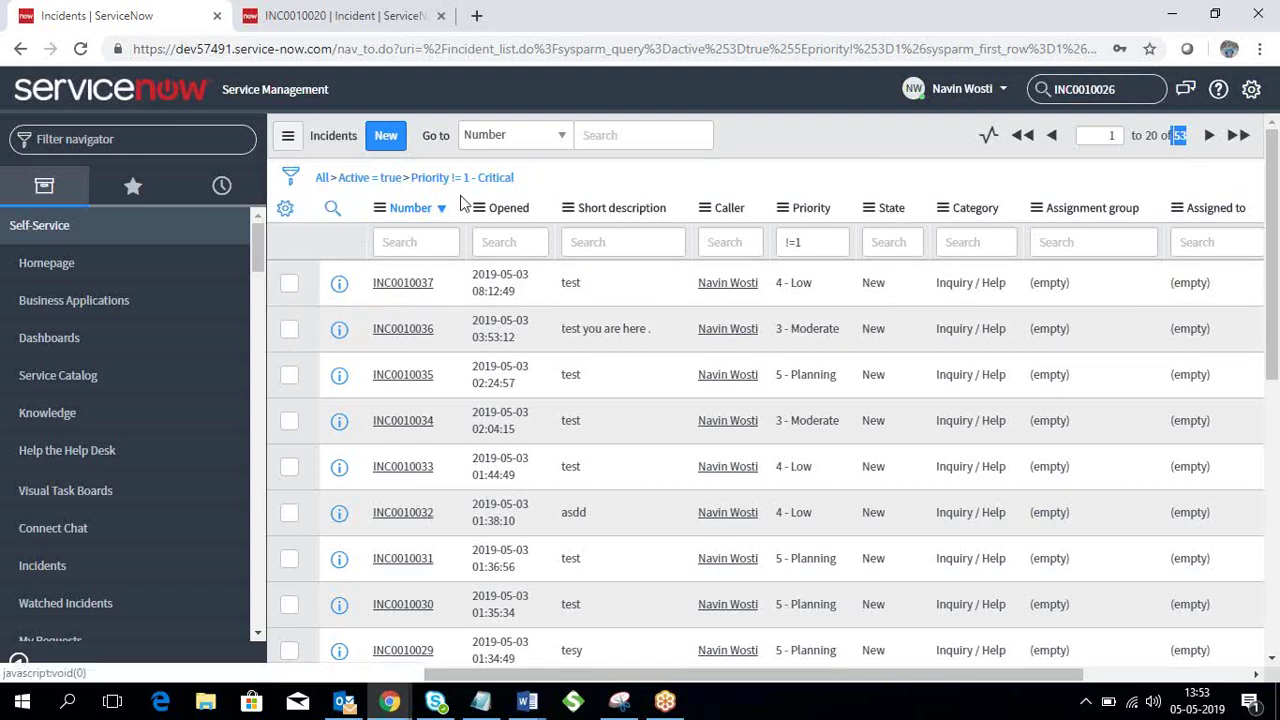
- Add a third AND condition that Caller is the fourth person in the user lookup list, and run the filter
left_click(290, 180)
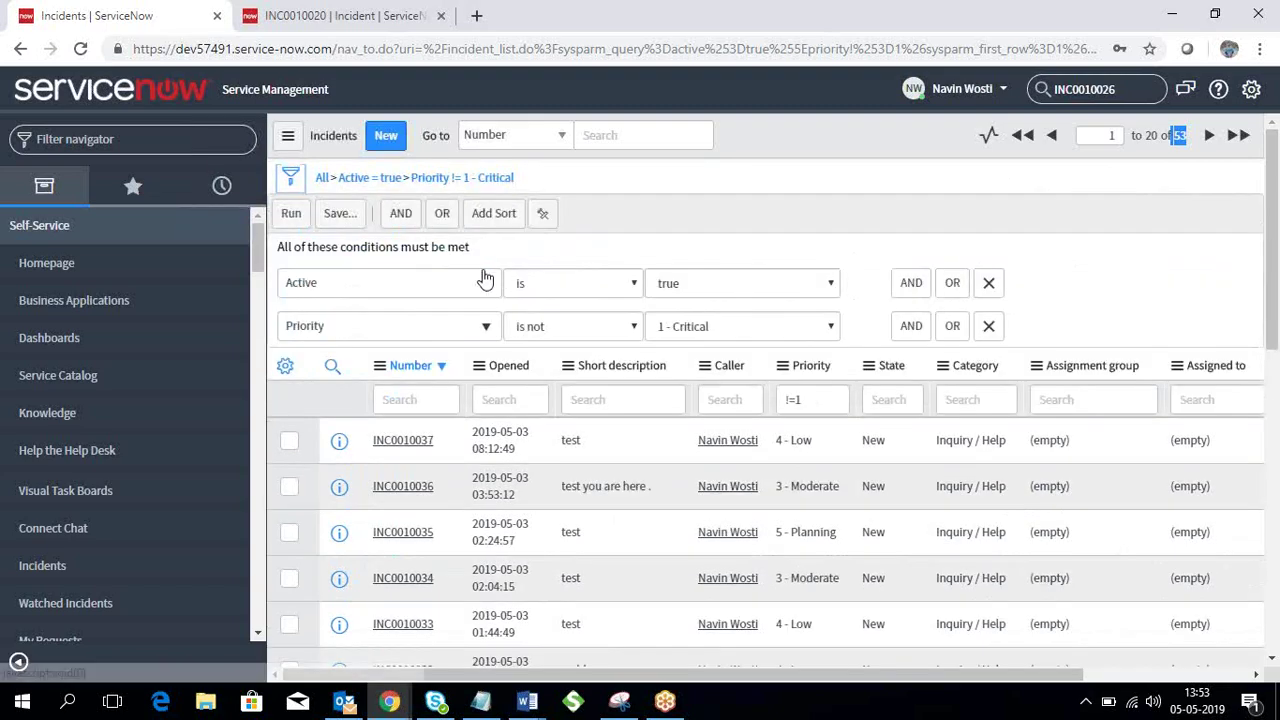
left_click(911, 326)
left_click(414, 369)
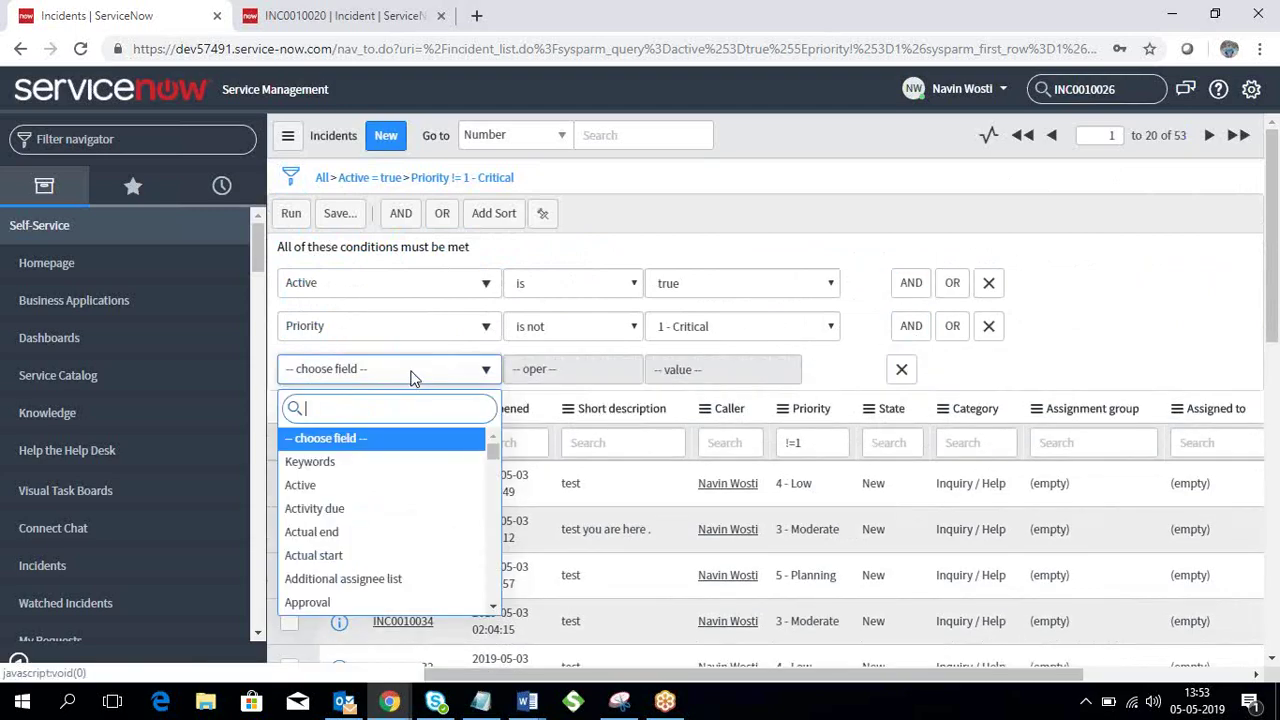
type("call")
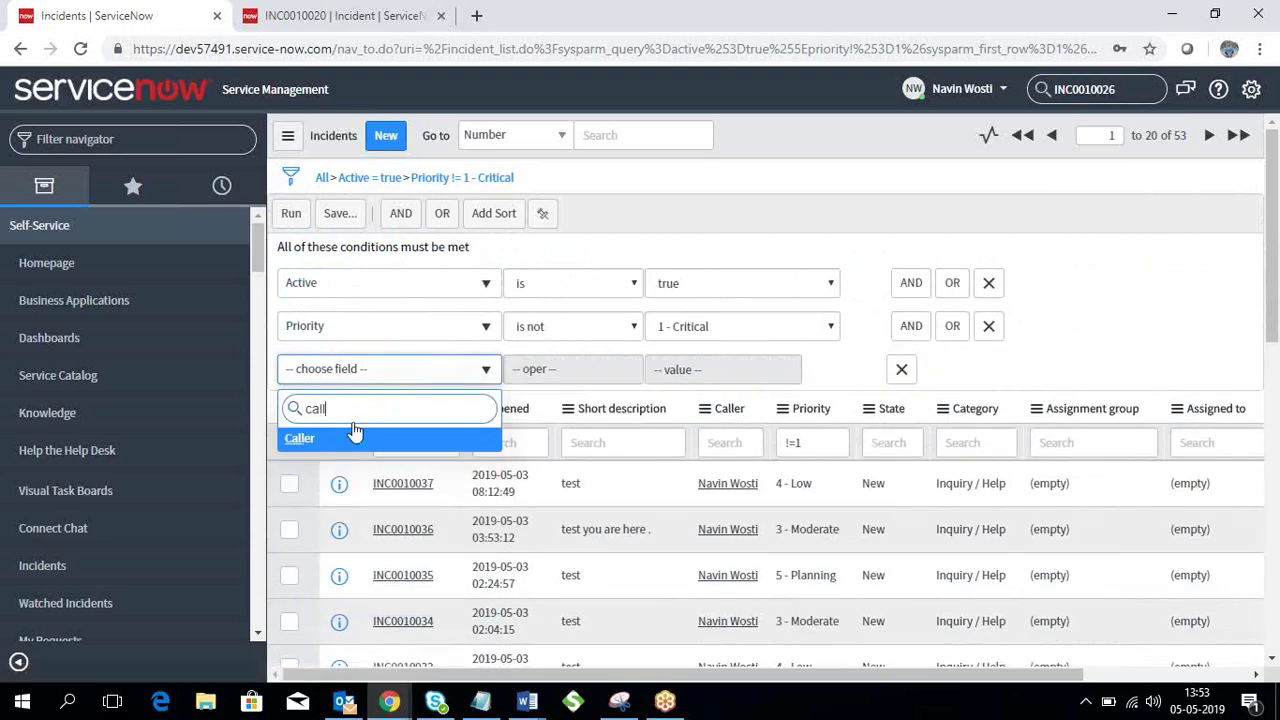
key("Return")
left_click(580, 373)
left_click(815, 369)
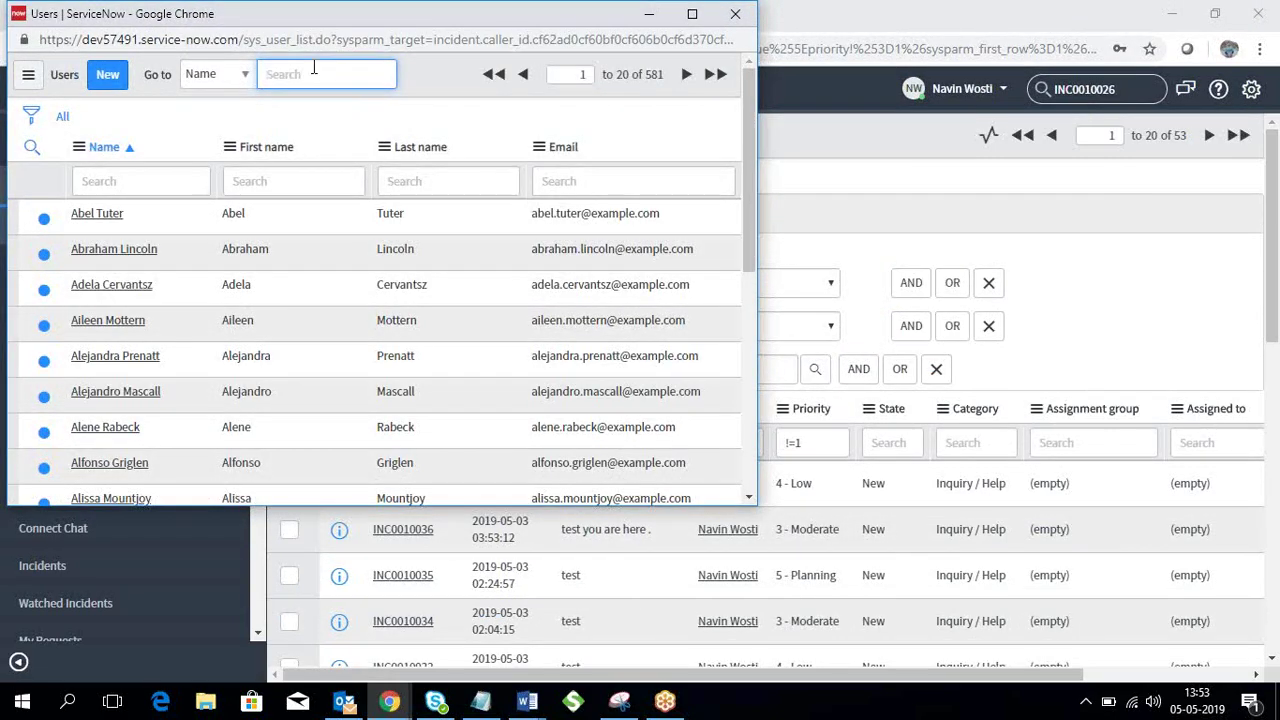
left_click(155, 180)
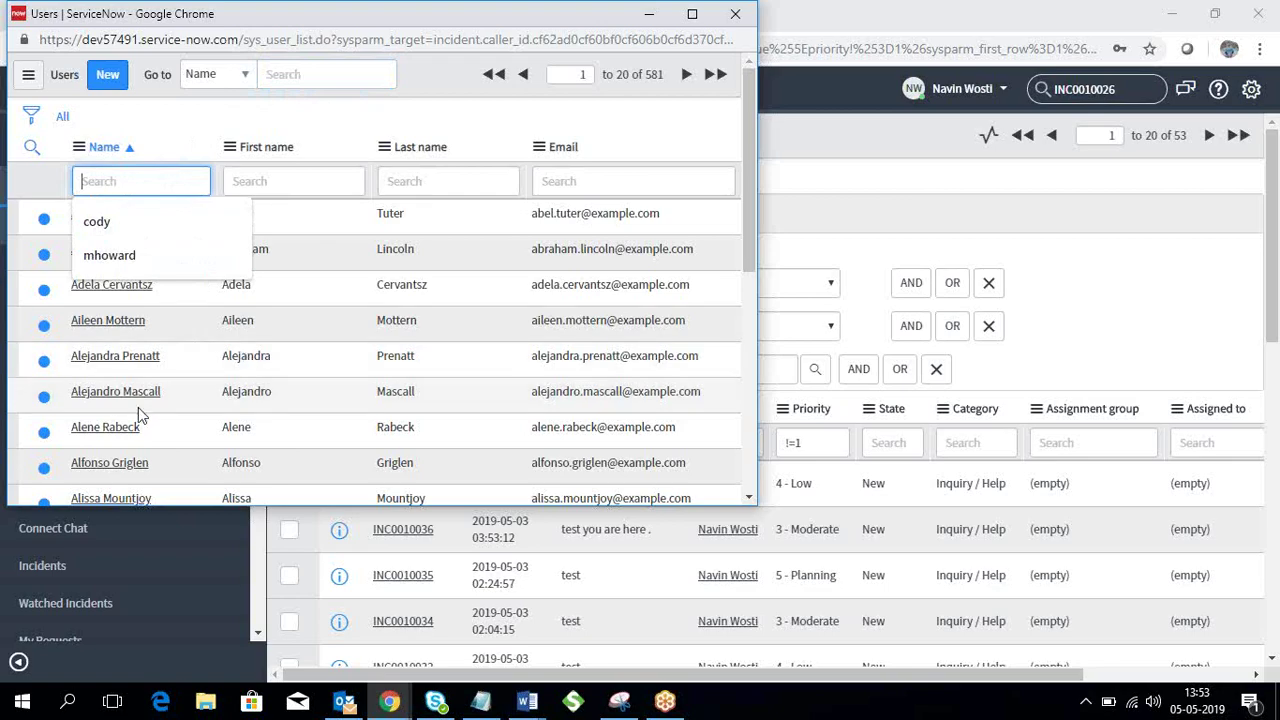
left_click(113, 329)
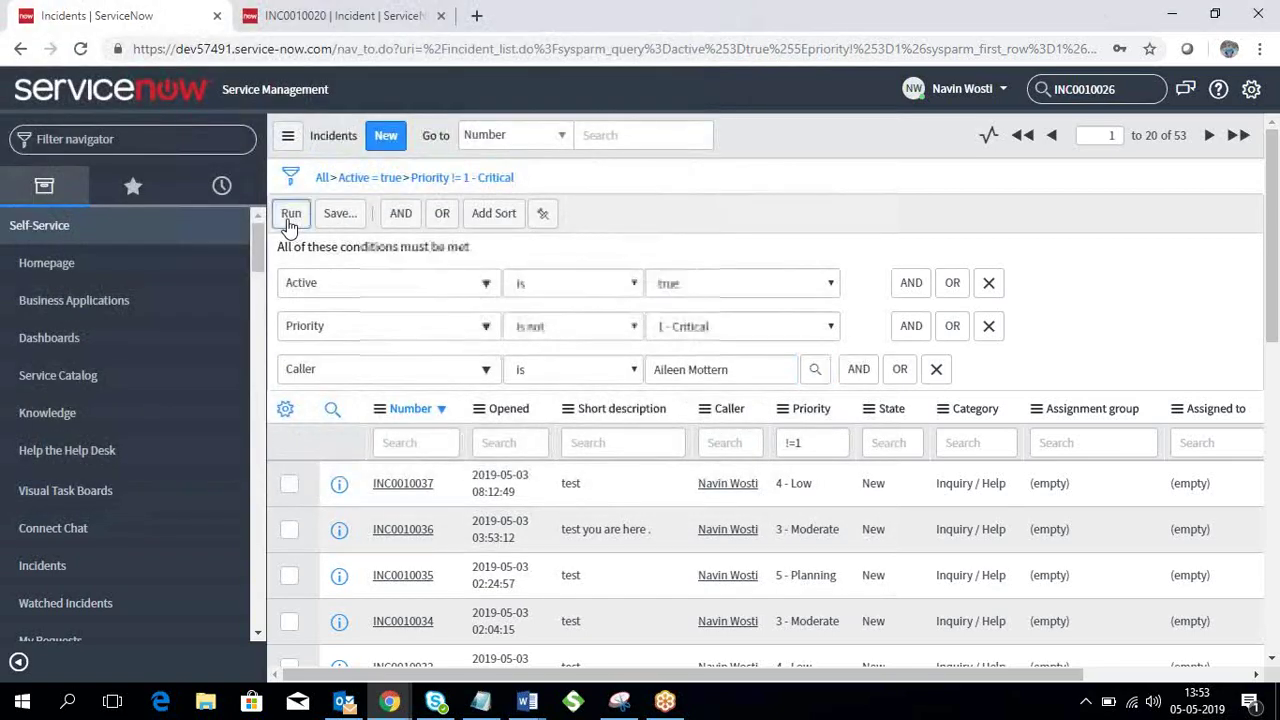
left_click(287, 214)
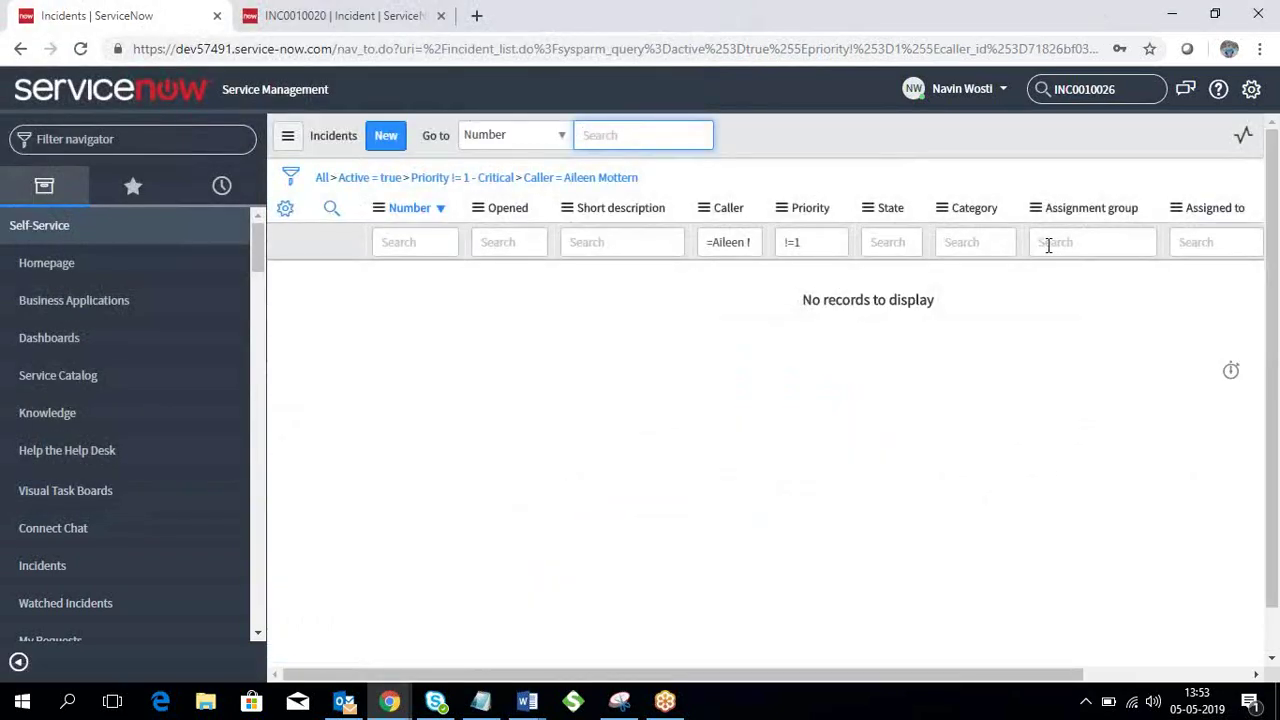
- Change the Caller condition's operator to "is not" and run the filter again
left_click(291, 180)
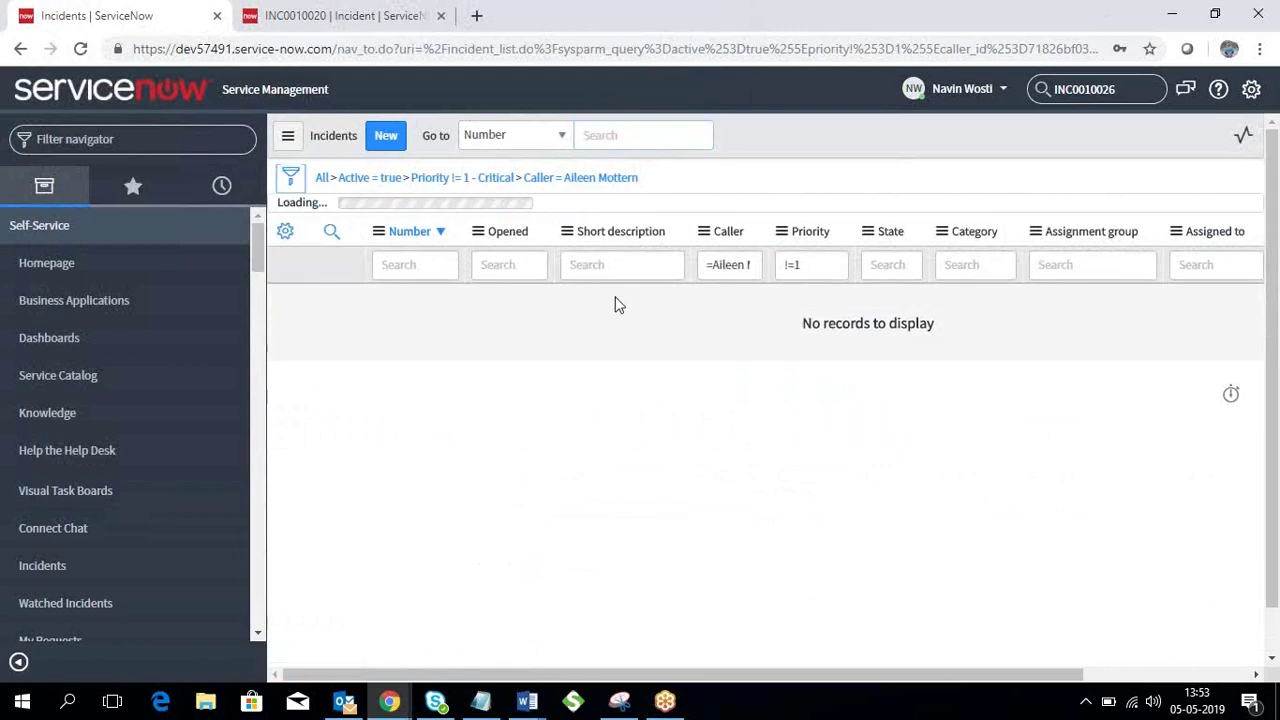
left_click(596, 376)
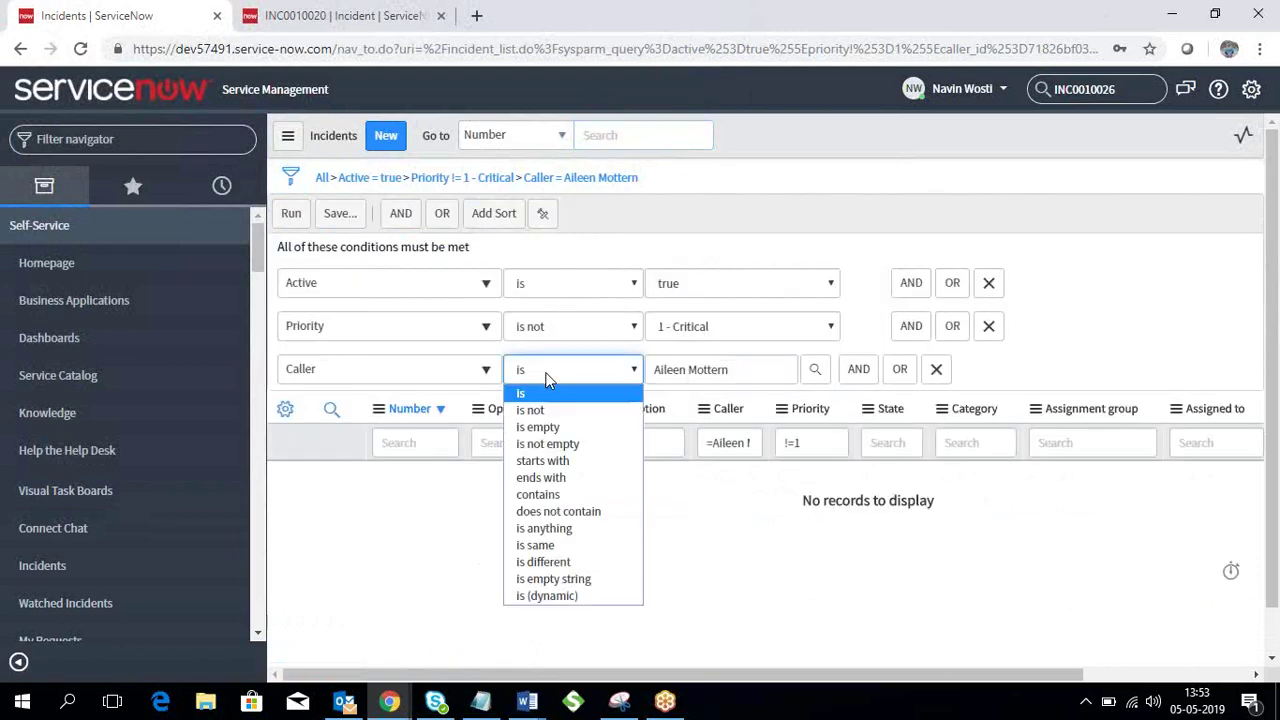
left_click(545, 406)
left_click(291, 214)
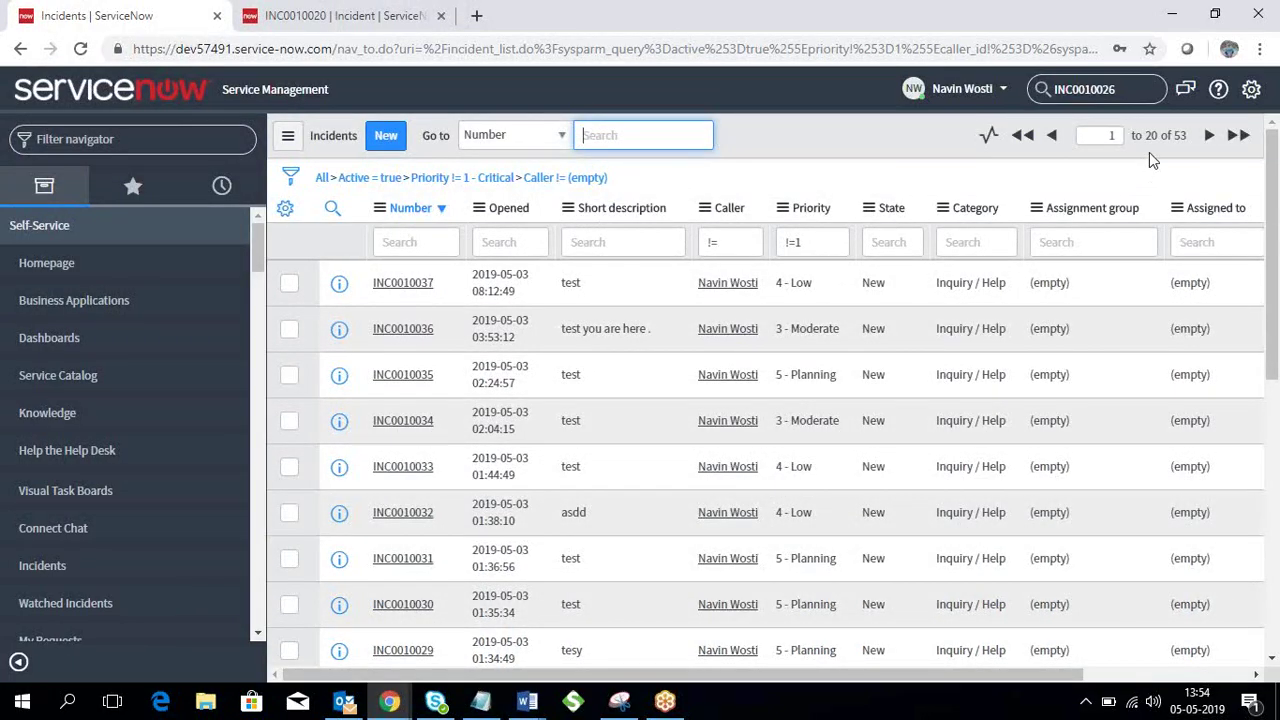
- Page forward to the end of the filtered incidents and copy the caller's name from incident INC0000049
left_click(1208, 135)
left_click(1208, 135)
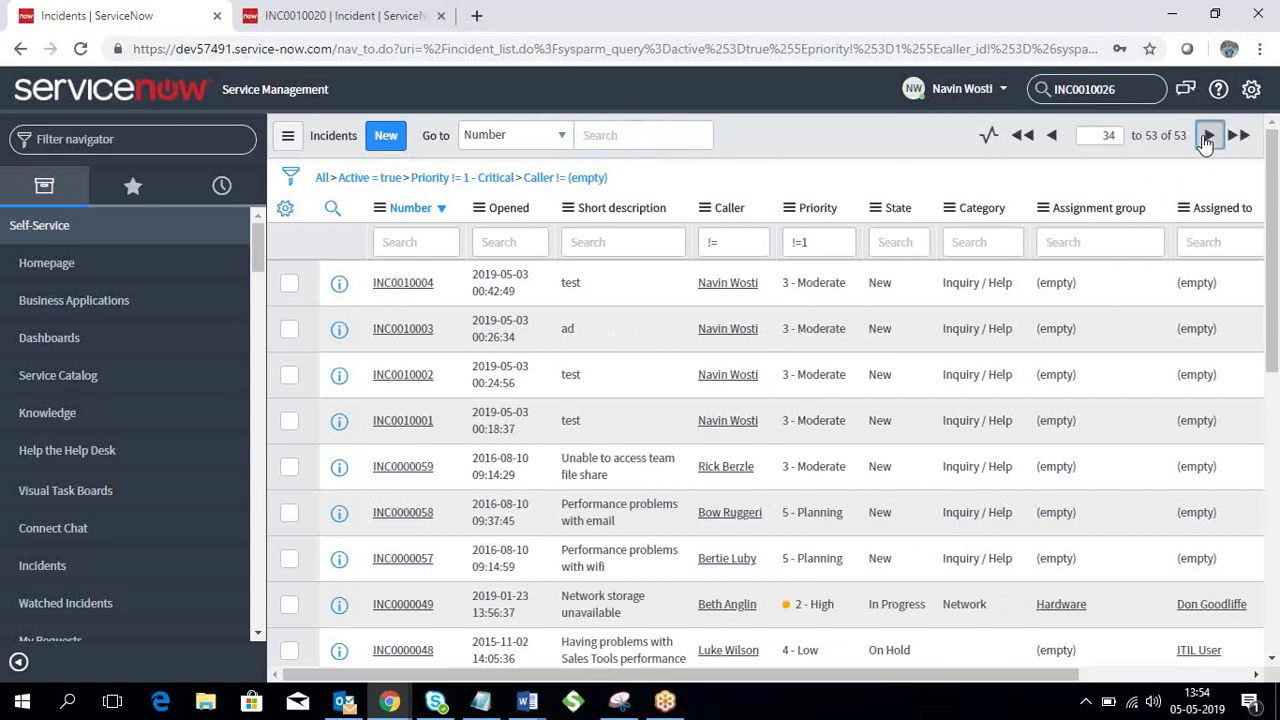
left_click_drag(766, 285, 702, 290)
key("ctrl+c")
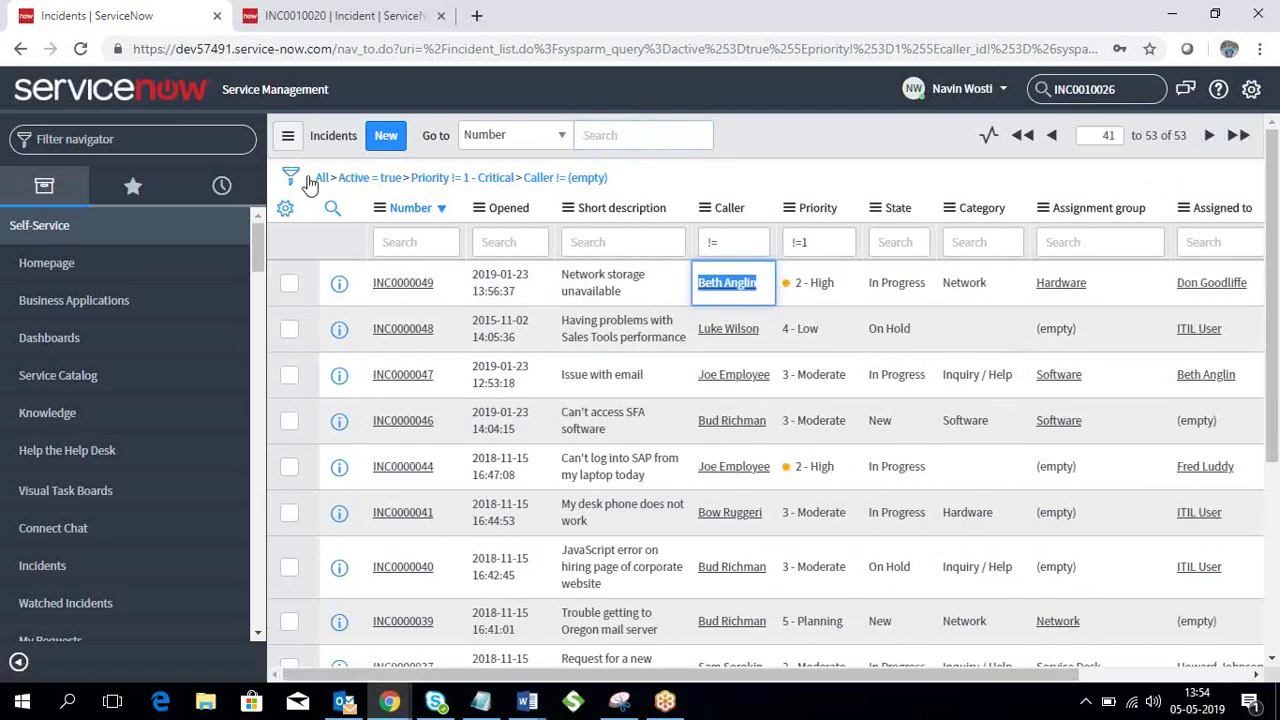
- Change the Caller condition to "is" with the copied caller name as its value, and run the filter
left_click(290, 177)
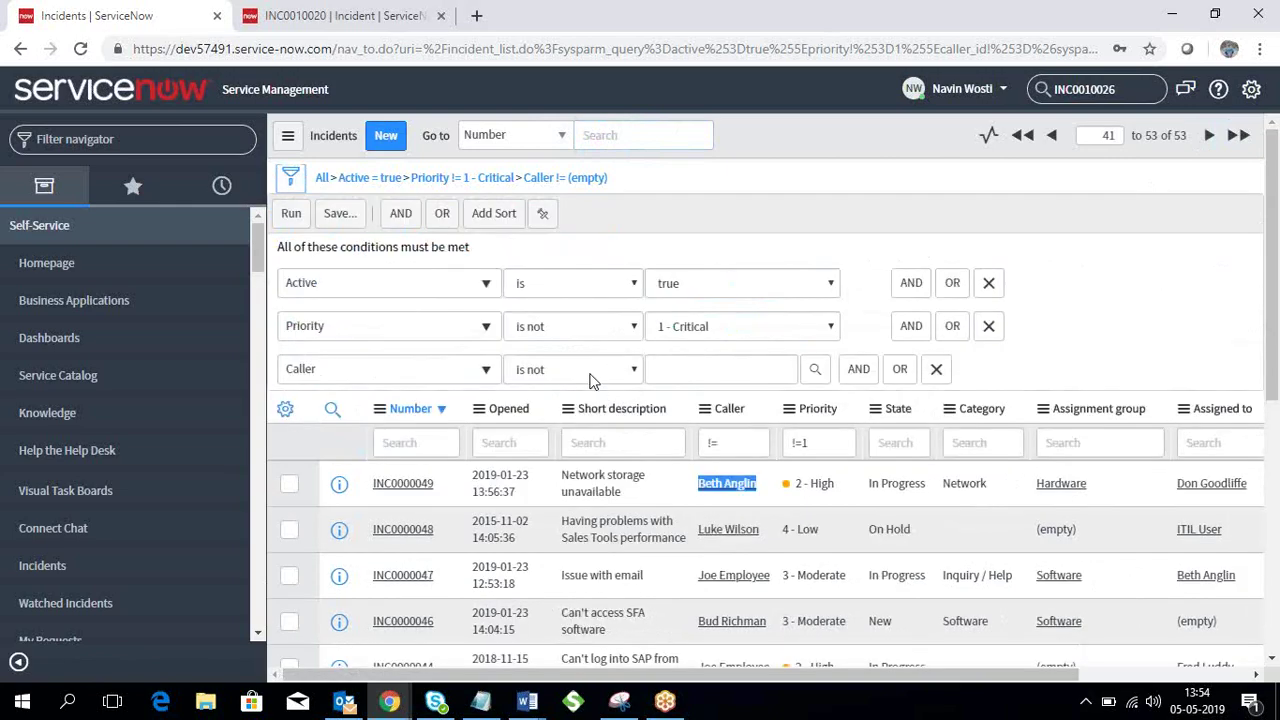
left_click(590, 380)
left_click(562, 392)
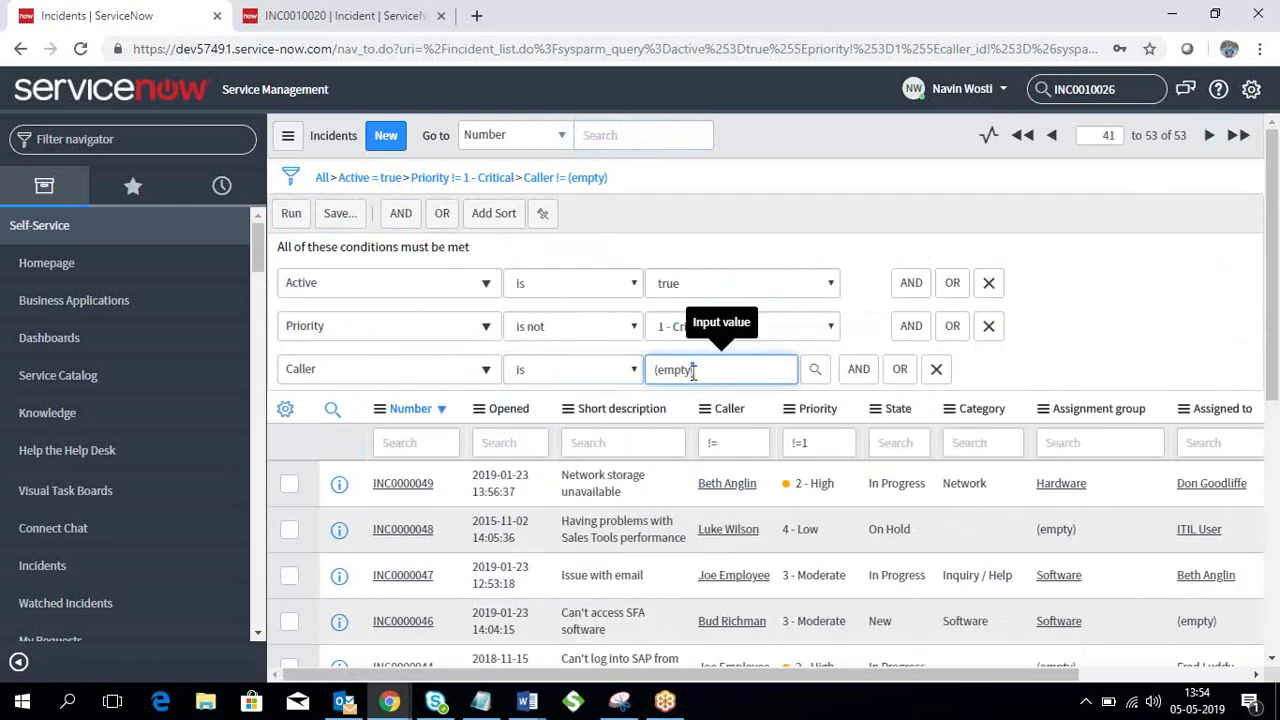
triple_click(693, 370)
key("ctrl+v")
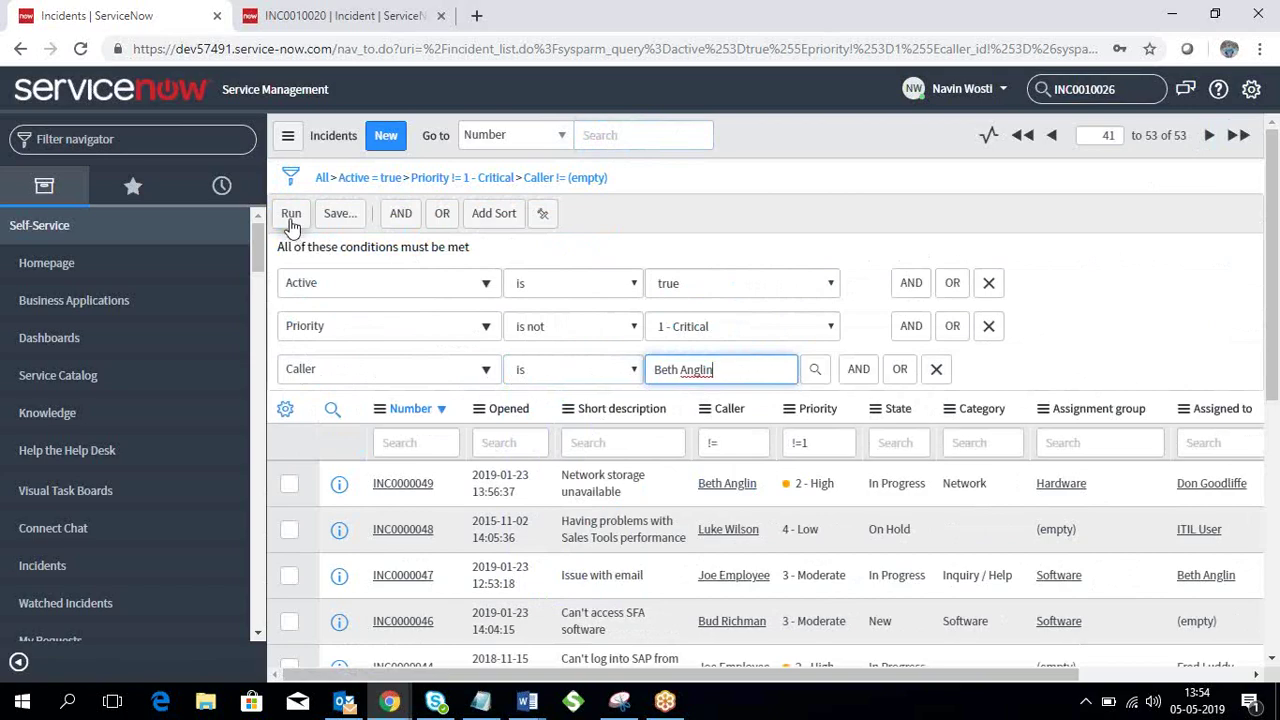
left_click(290, 216)
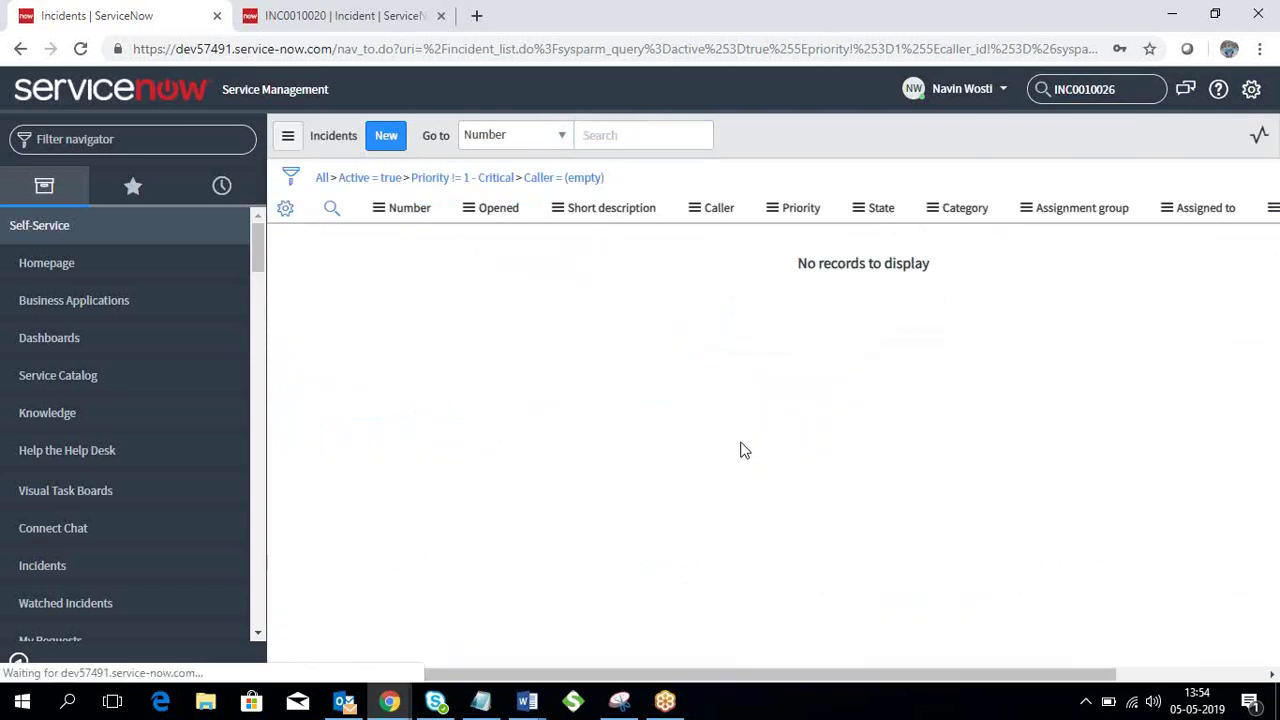
- Re-enter the copied name as the Caller condition's value, rerun the filter, and check the matching incident row
left_click(290, 177)
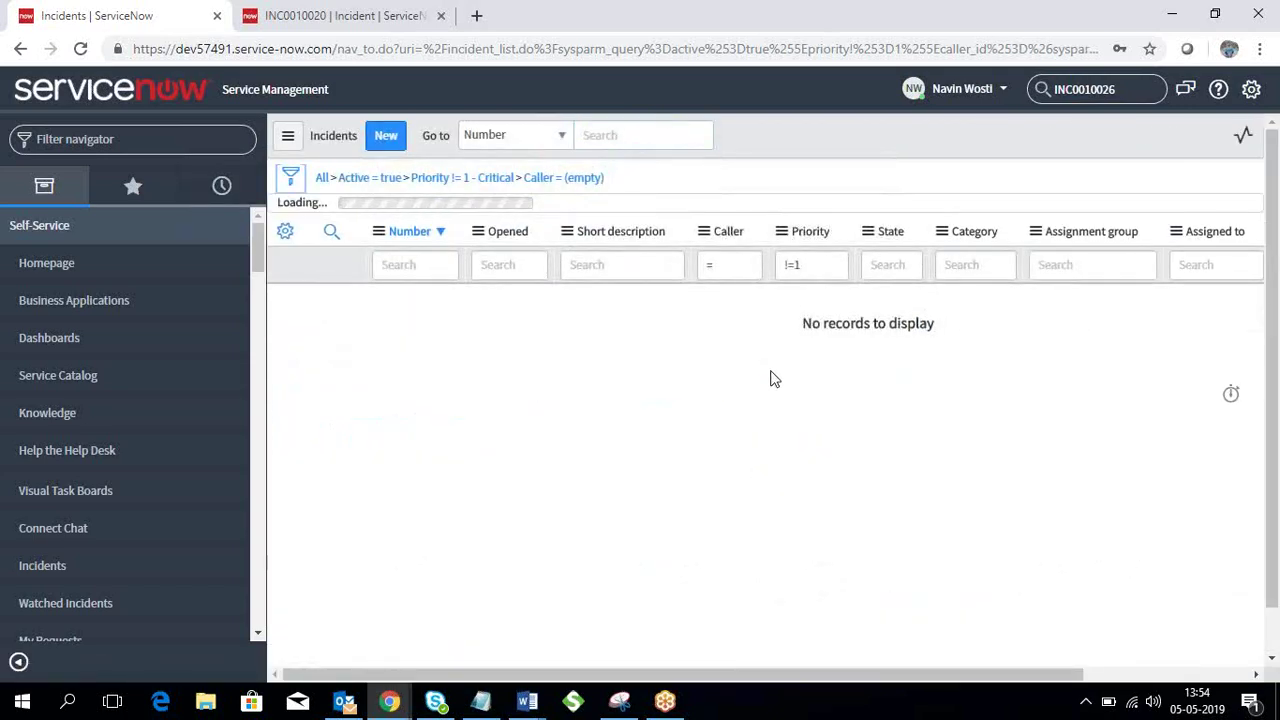
left_click(733, 370)
key("ctrl+v")
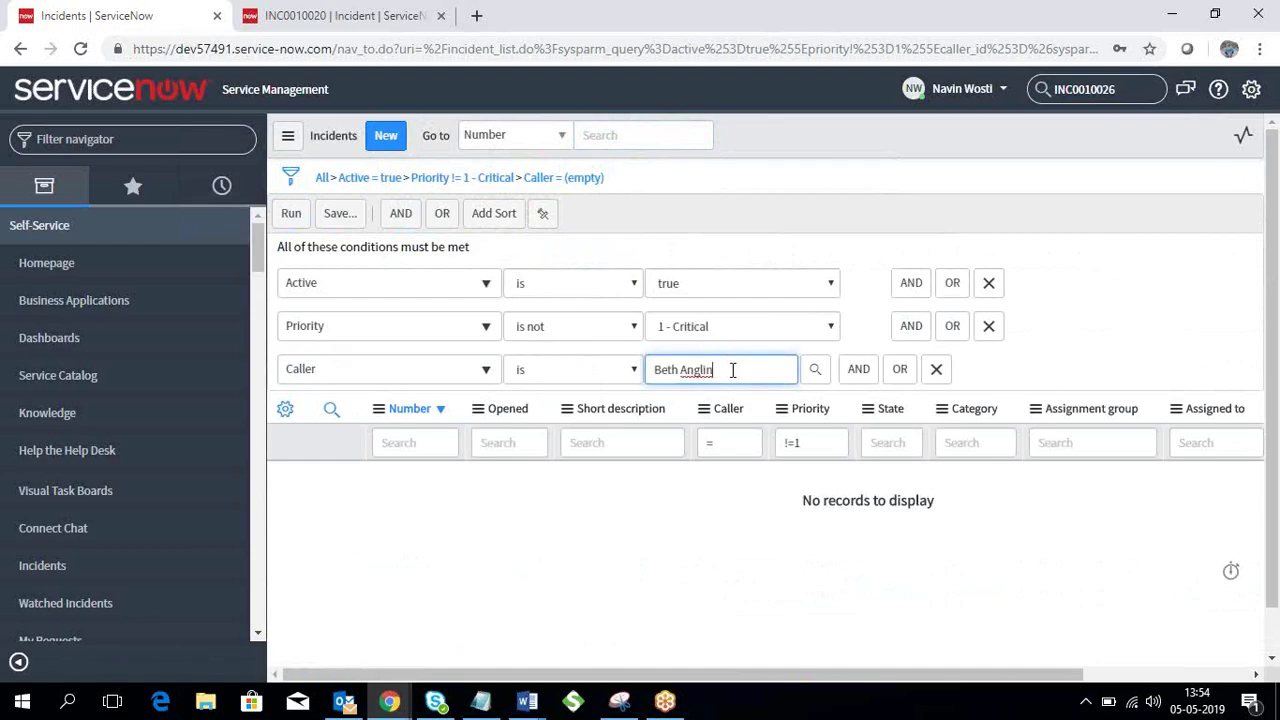
left_click(776, 391)
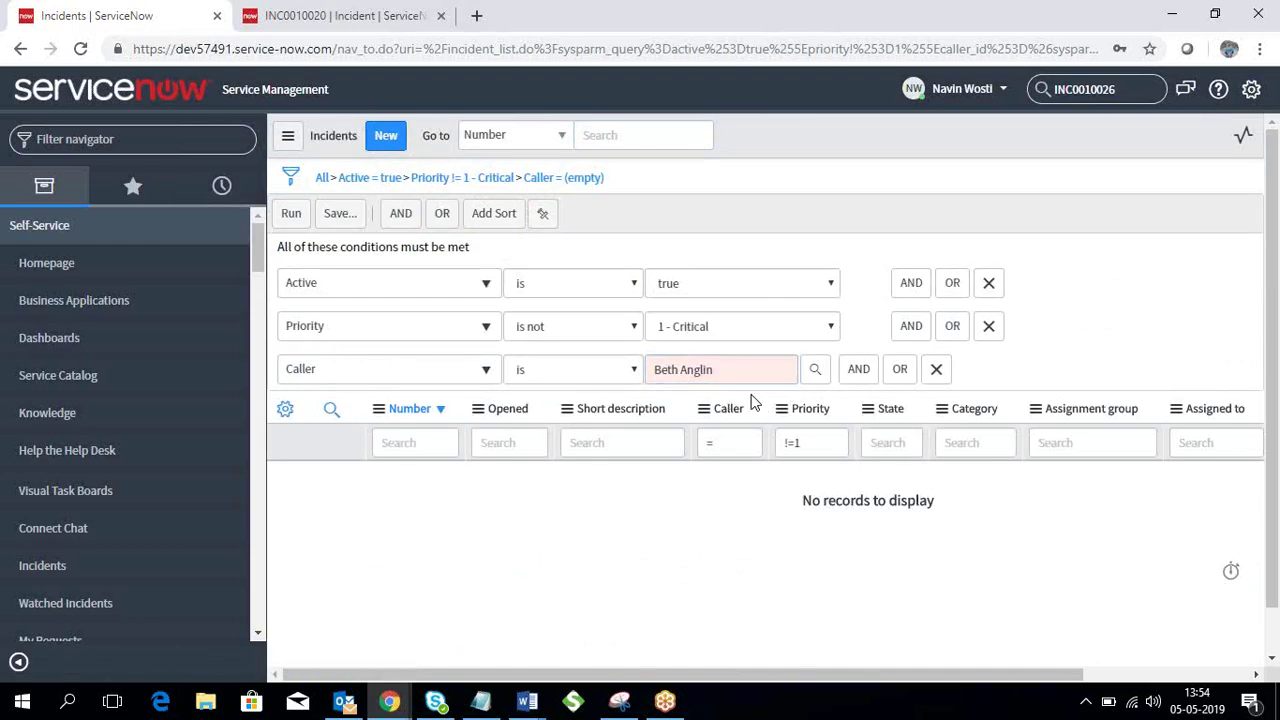
left_click(738, 376)
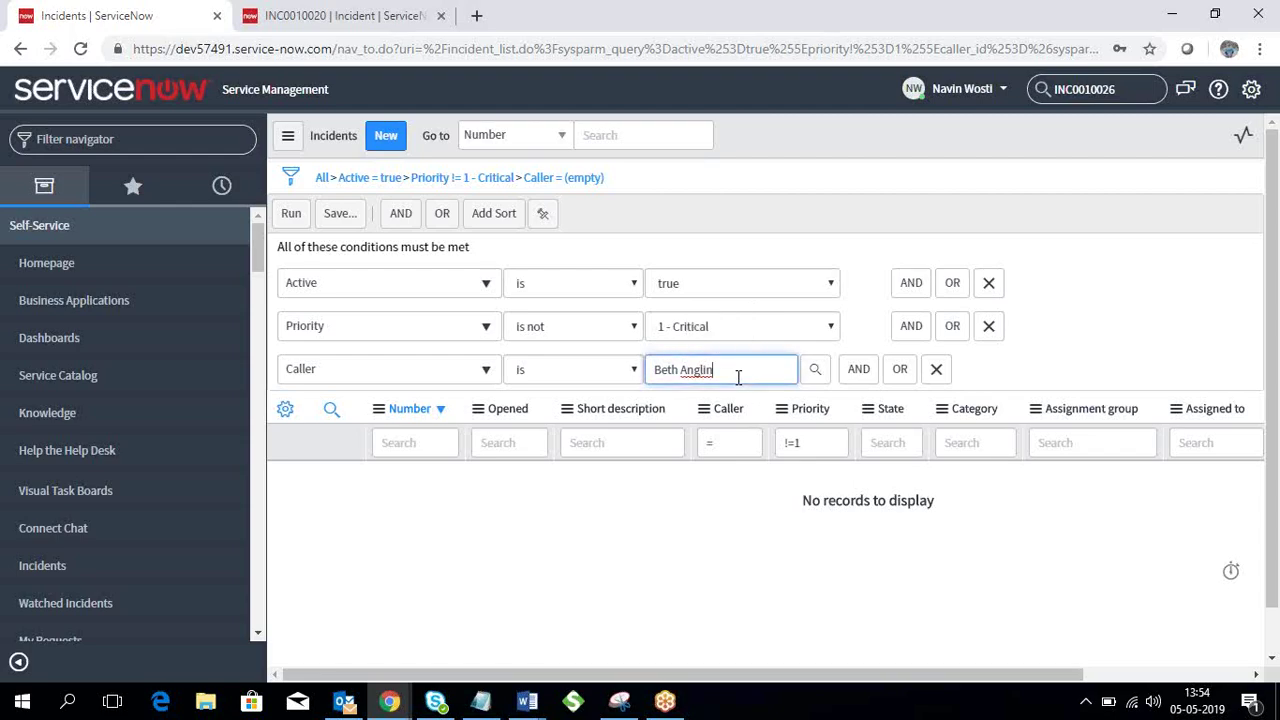
left_click(695, 404)
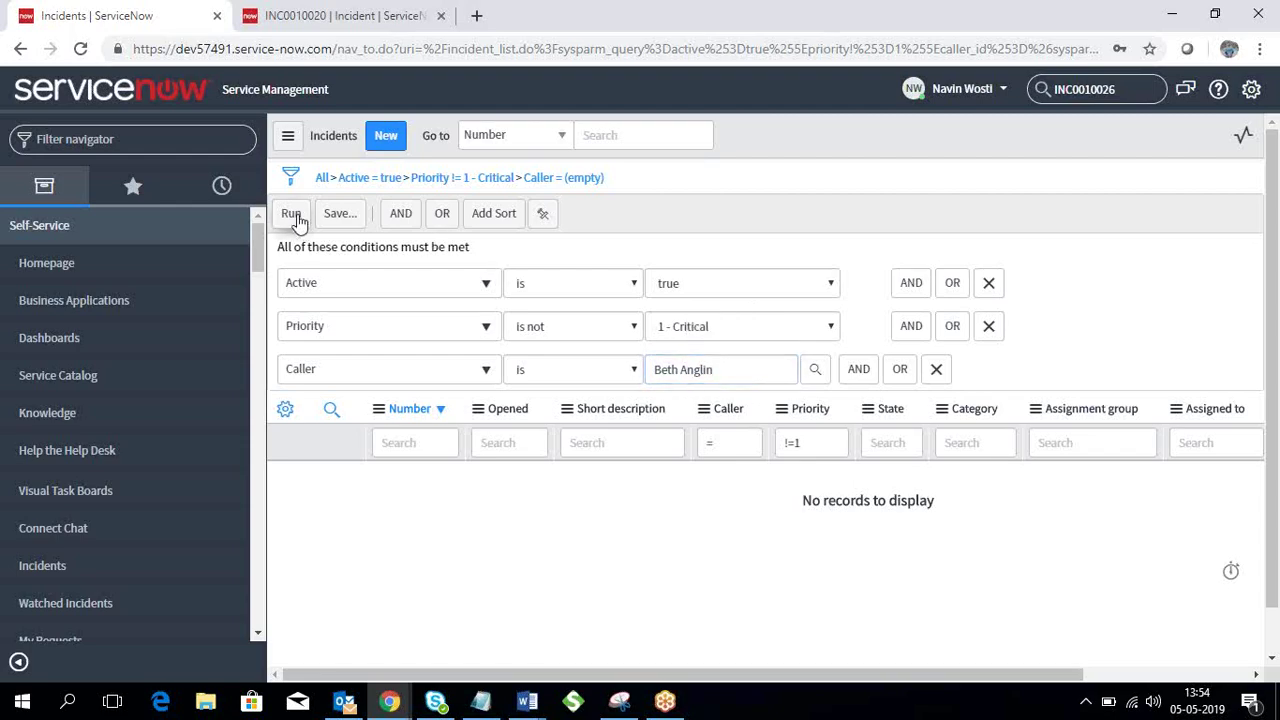
left_click(292, 214)
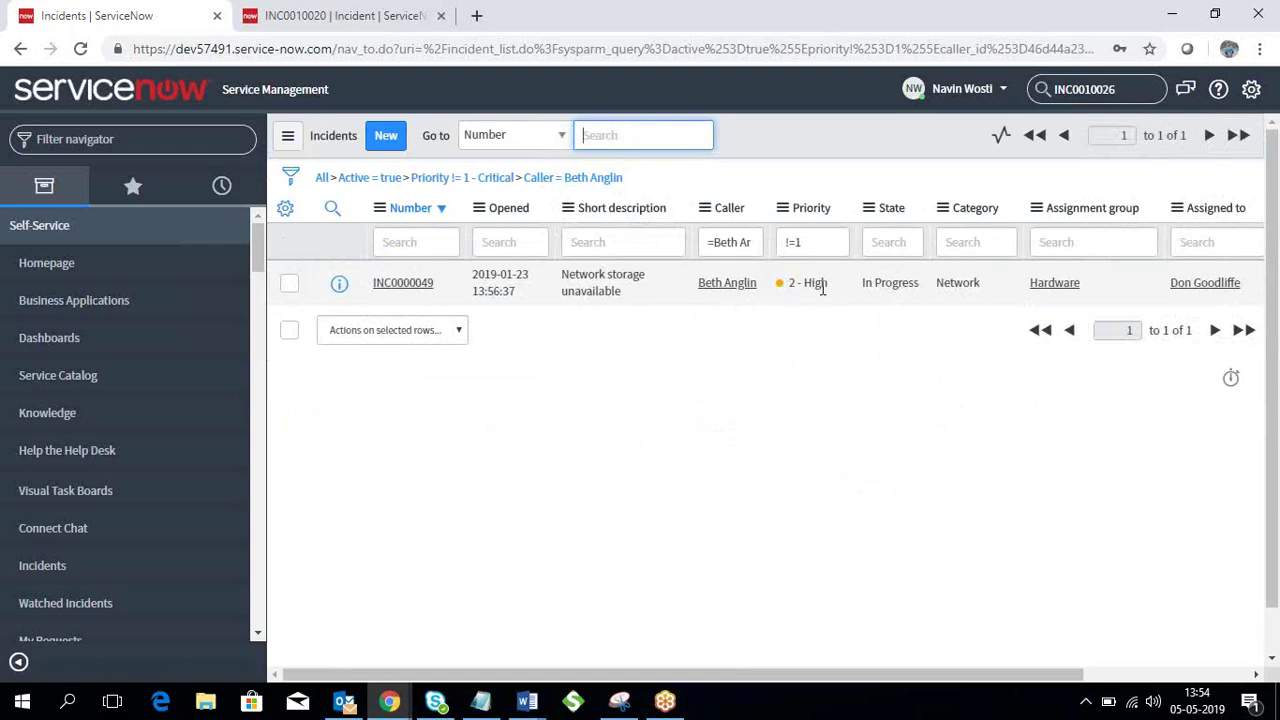
left_click_drag(830, 292, 363, 277)
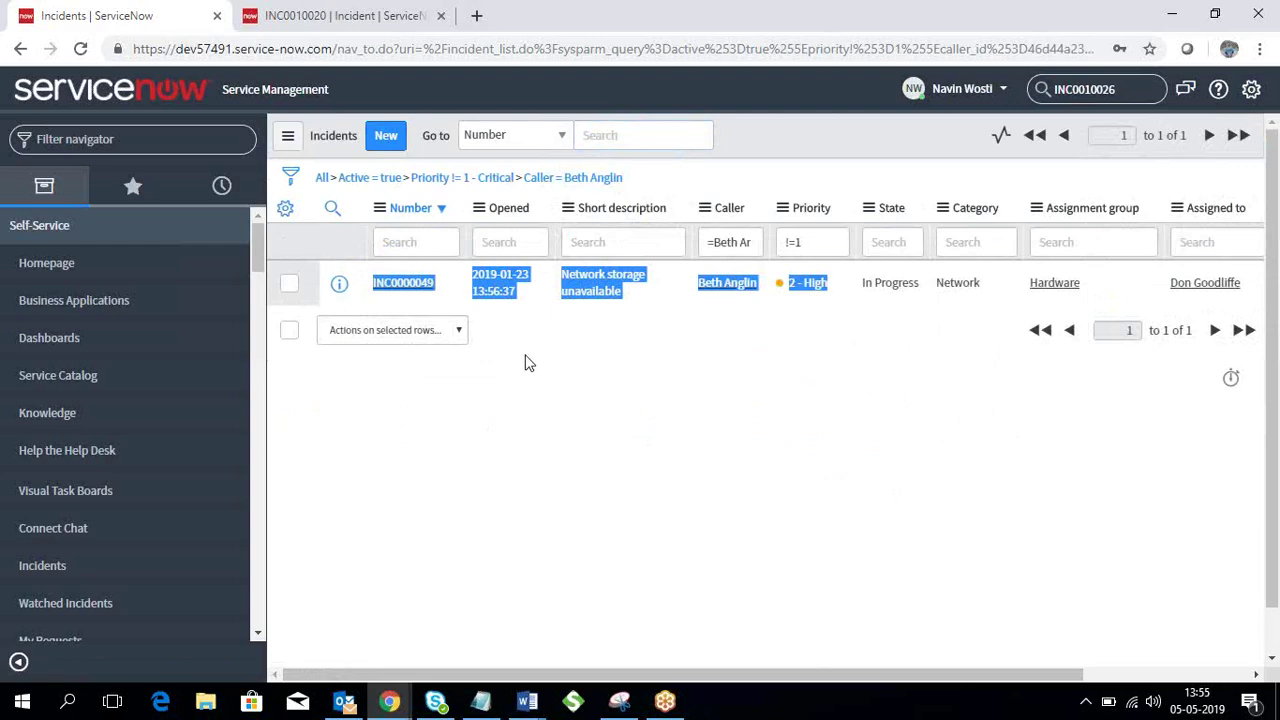
- Show incident INC0010020 in the default form view, check its Assigned to field, and return to the incident list
left_click(343, 12)
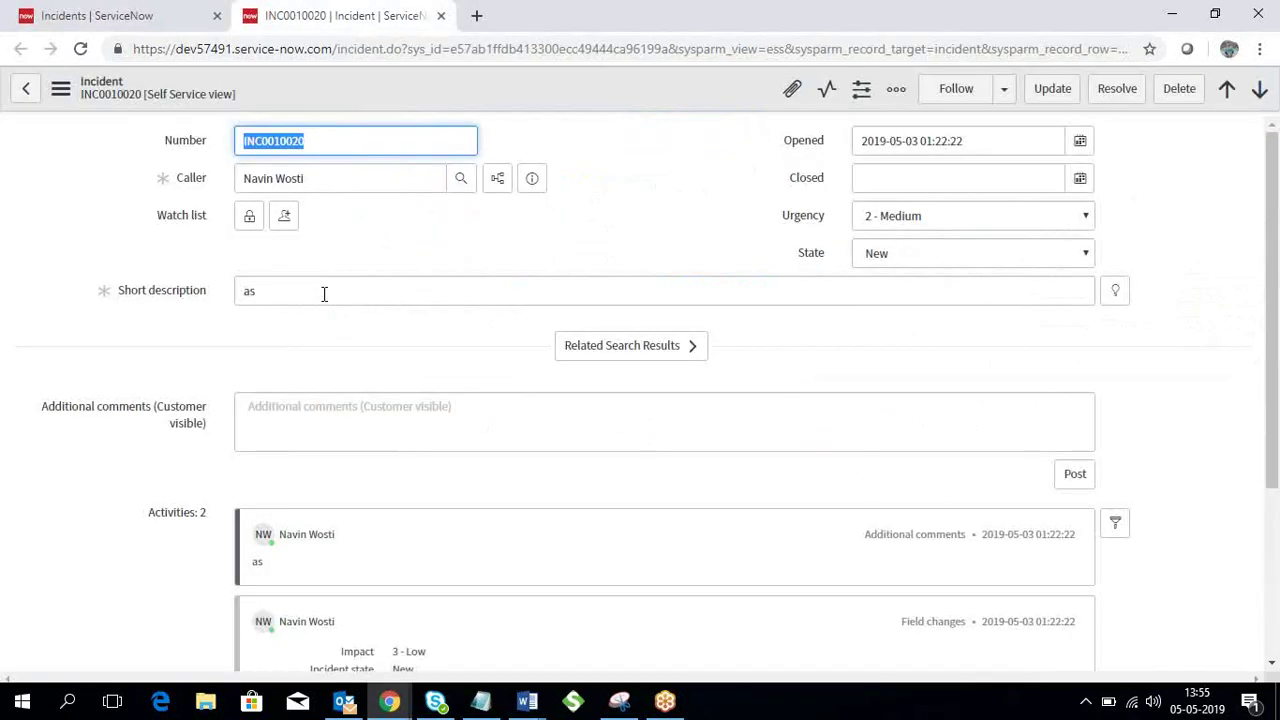
left_click(130, 100)
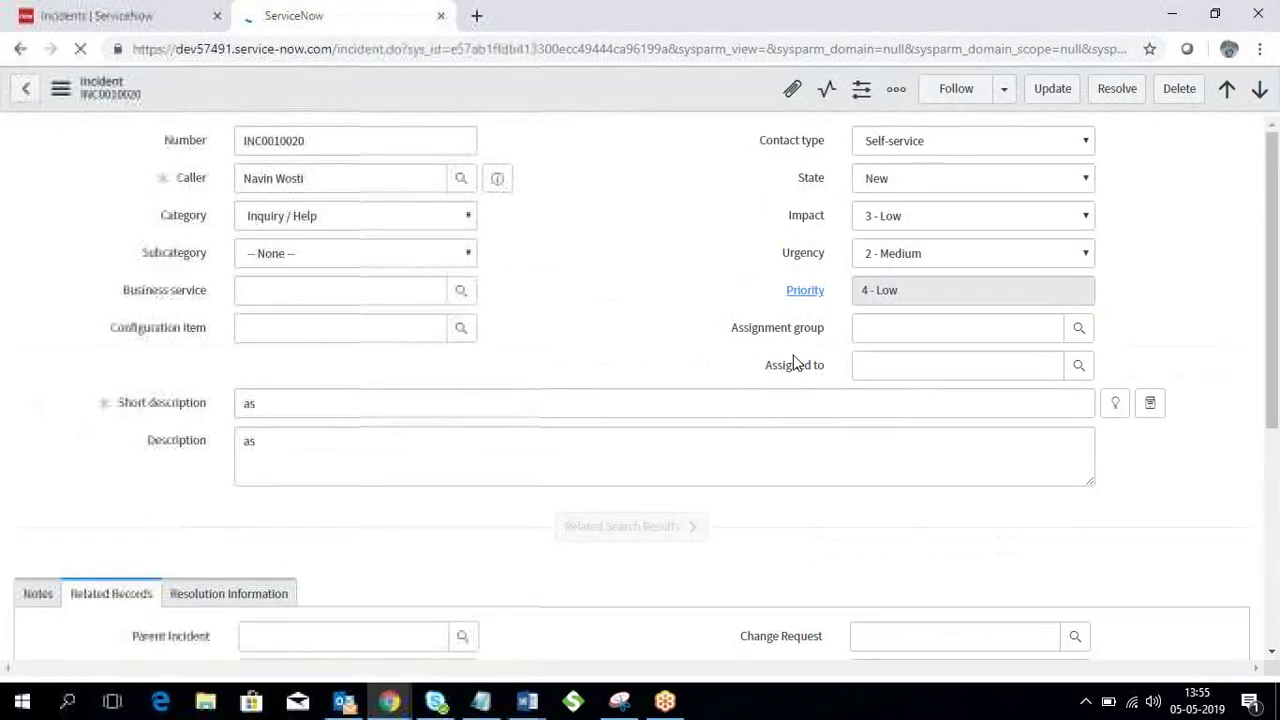
left_click(889, 364)
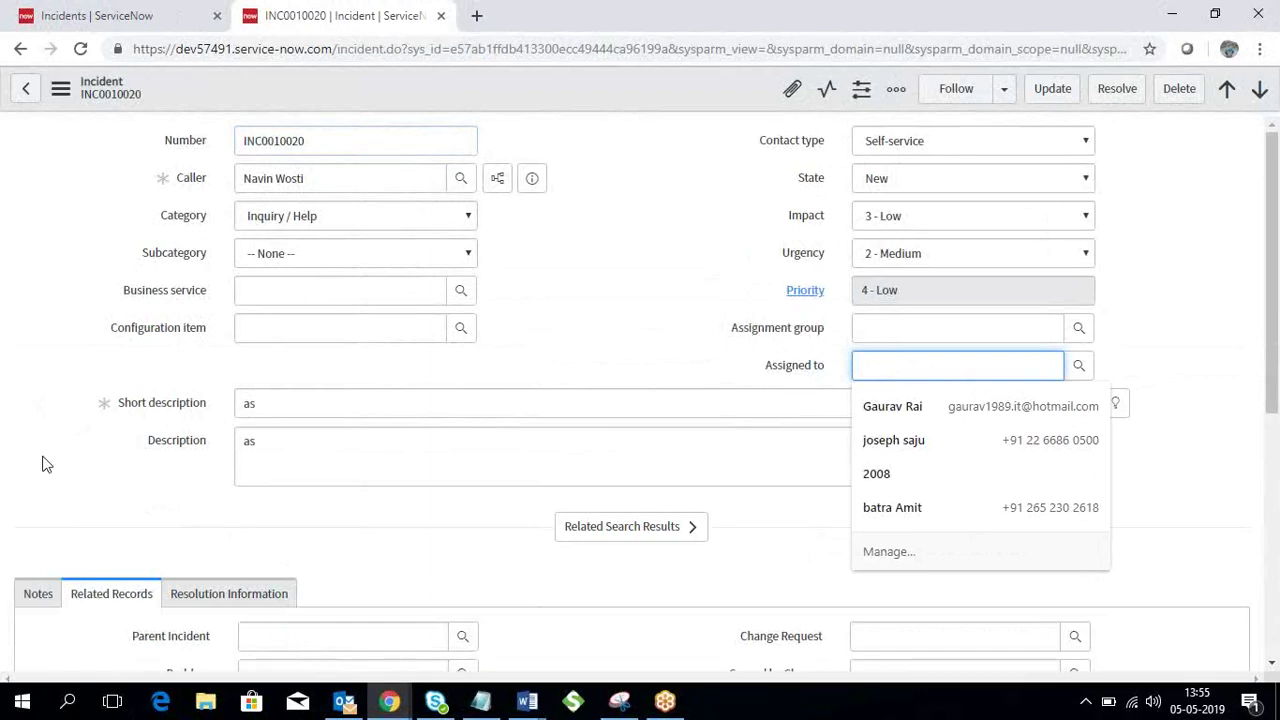
left_click(125, 12)
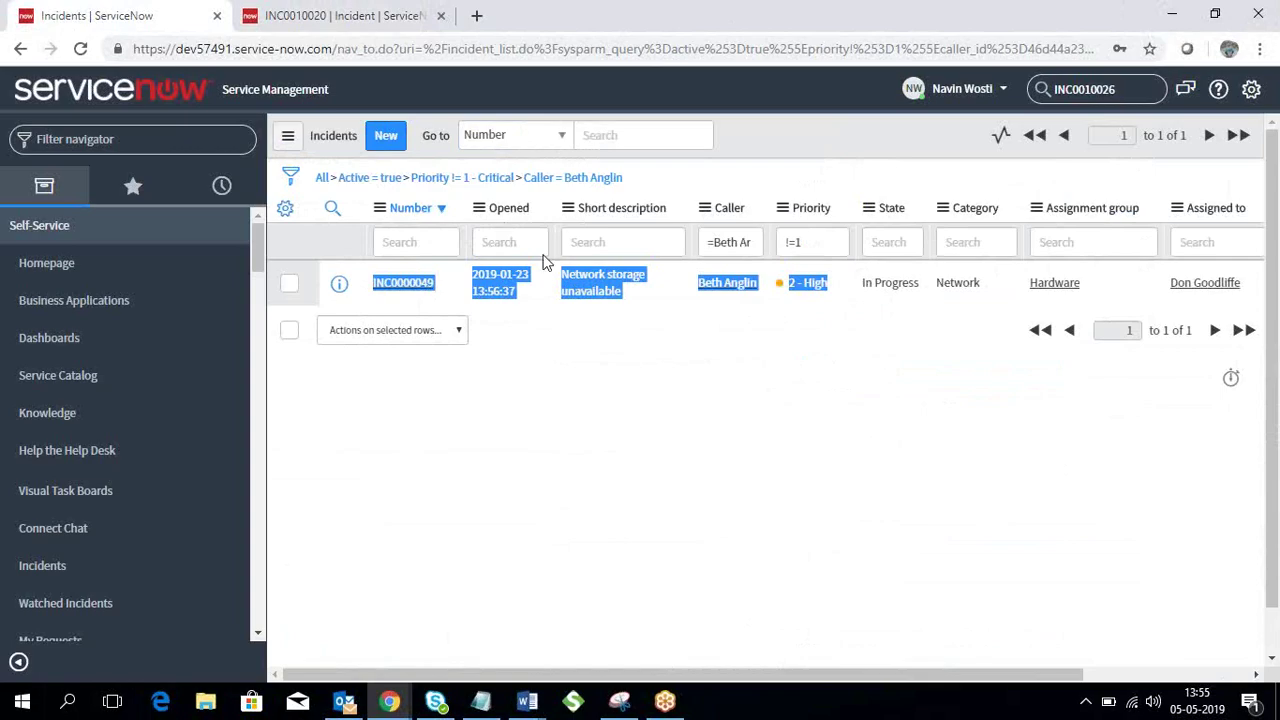
- Save the current filter conditions under the presenter's first name, visible to Me
left_click(286, 180)
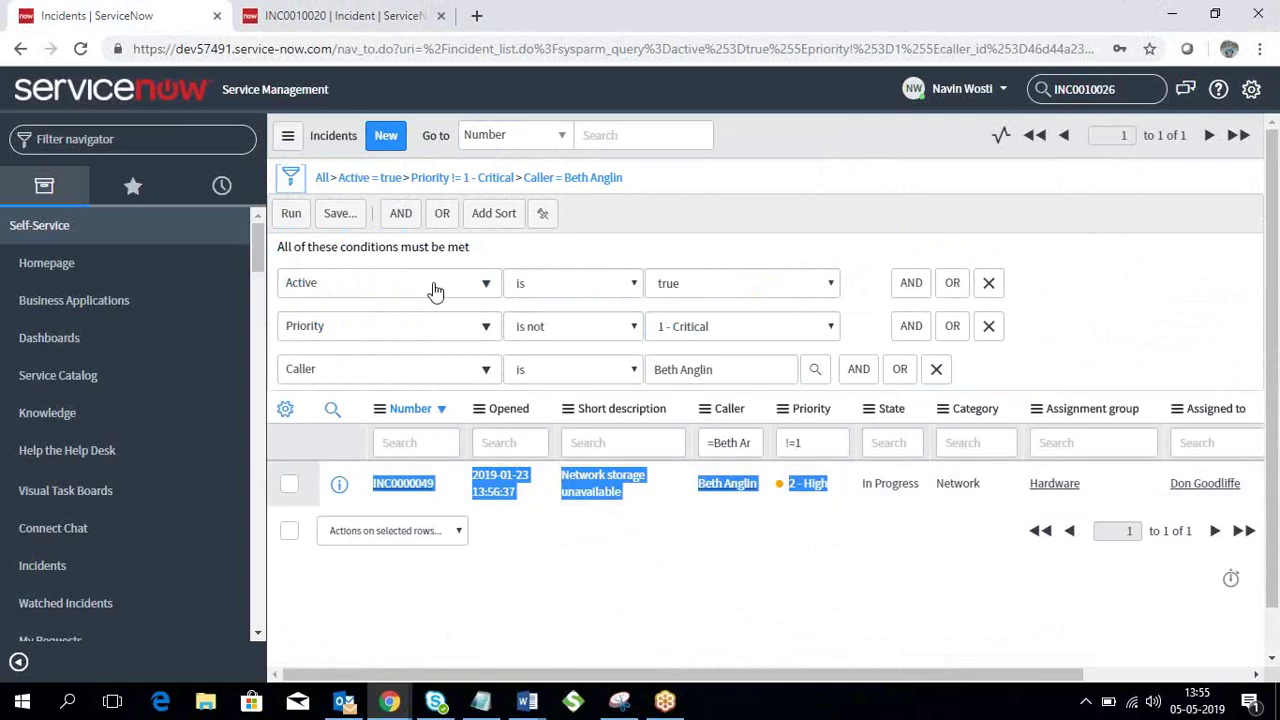
left_click(339, 216)
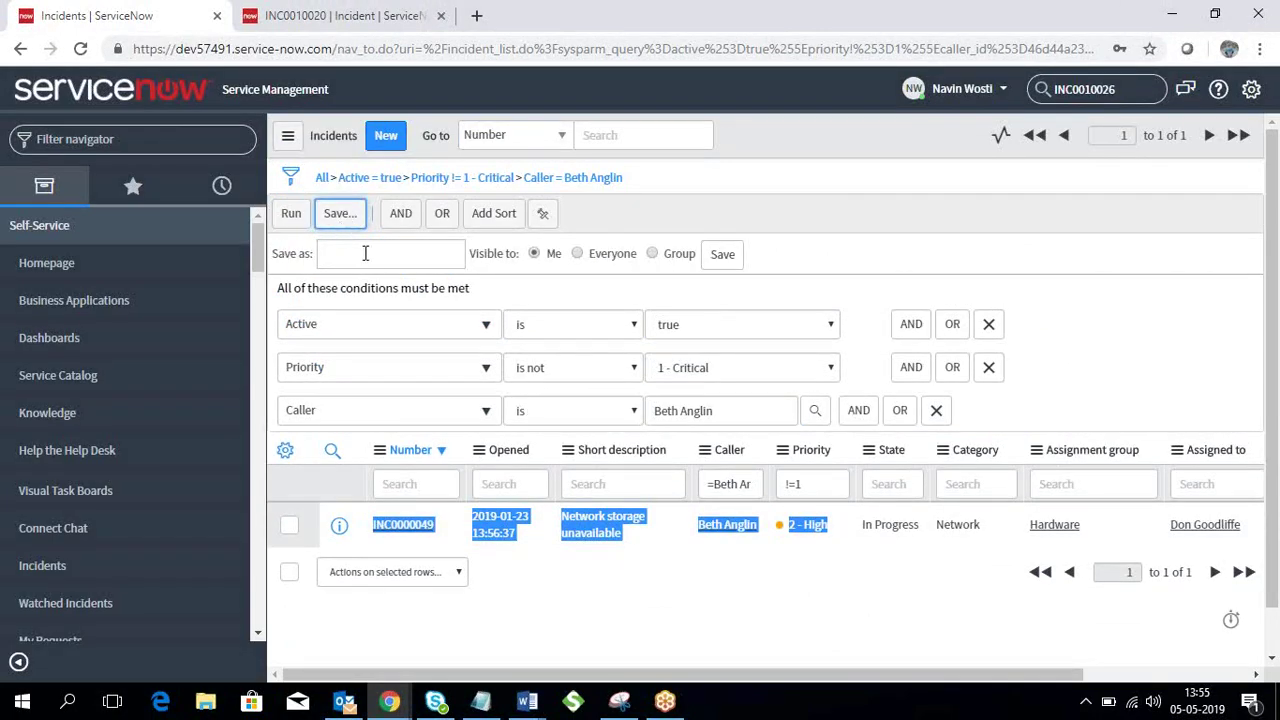
left_click(363, 253)
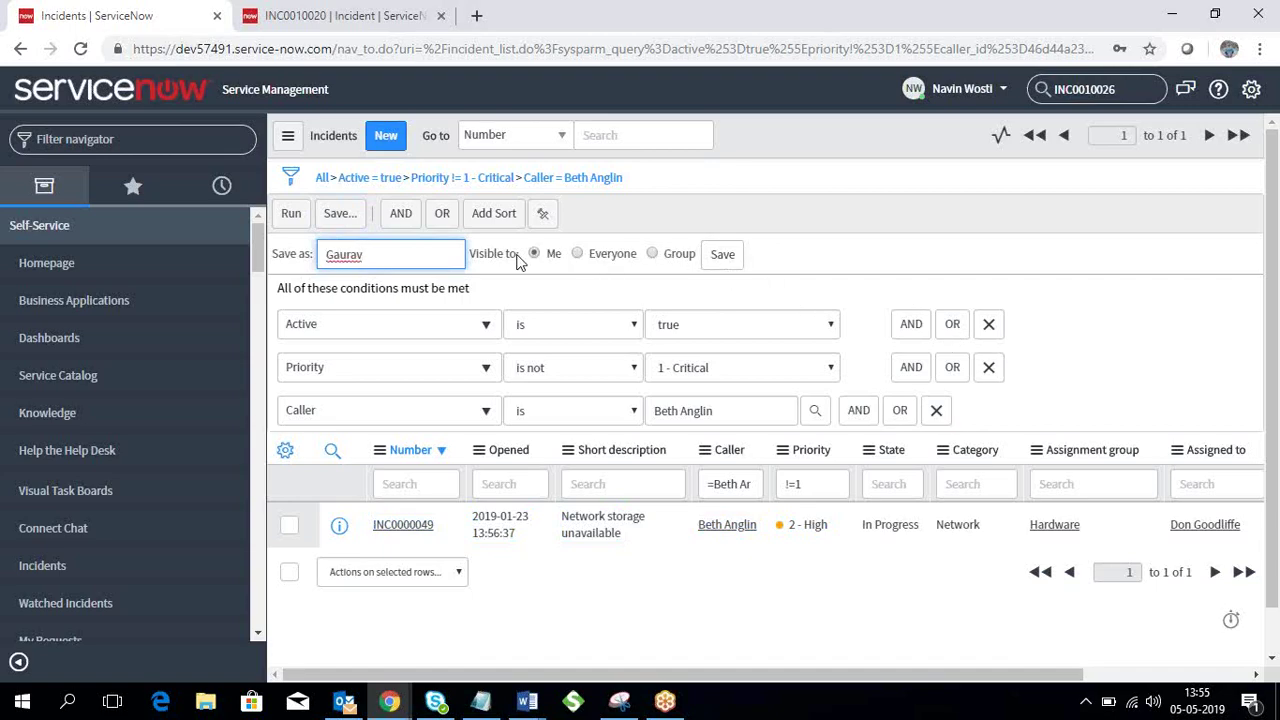
left_click(722, 255)
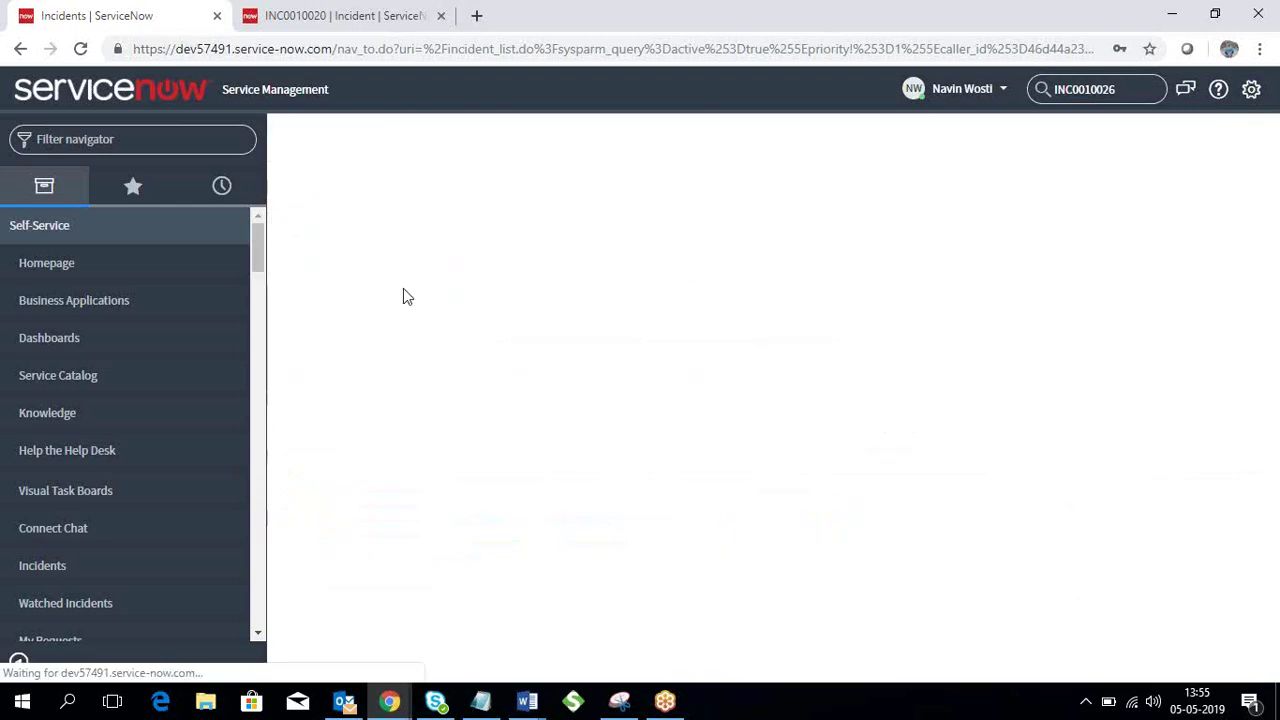
- Apply the newly saved personal filter to the incident list
left_click(287, 135)
mouse_move(350, 178)
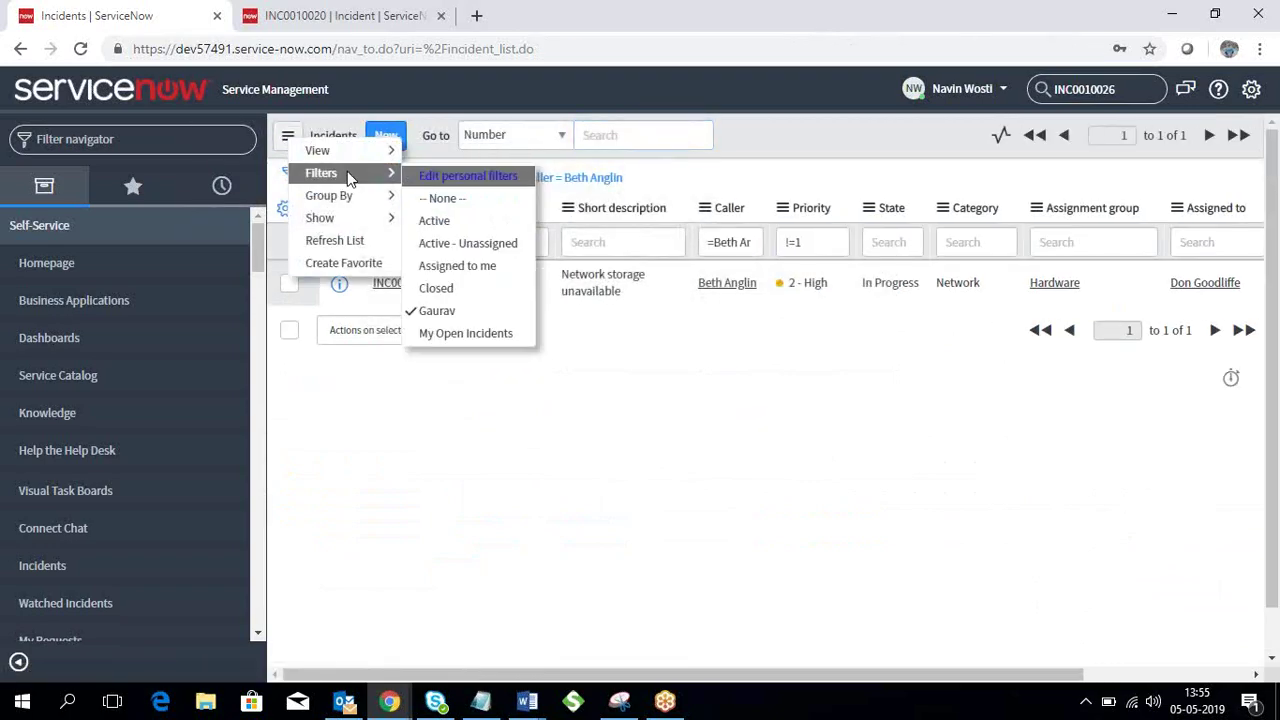
left_click(460, 316)
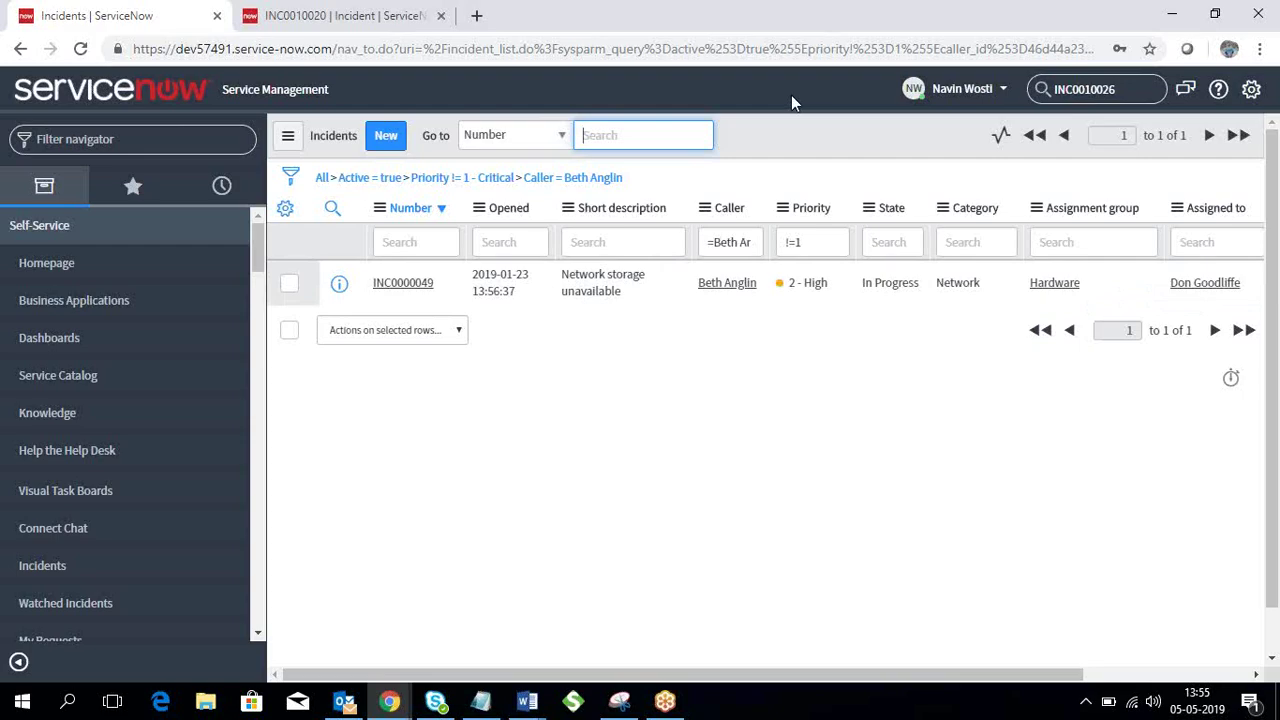
- Switch to Document1 in Word, highlight the agenda item "Global search with different field values", and return to ServiceNow
left_click(527, 701)
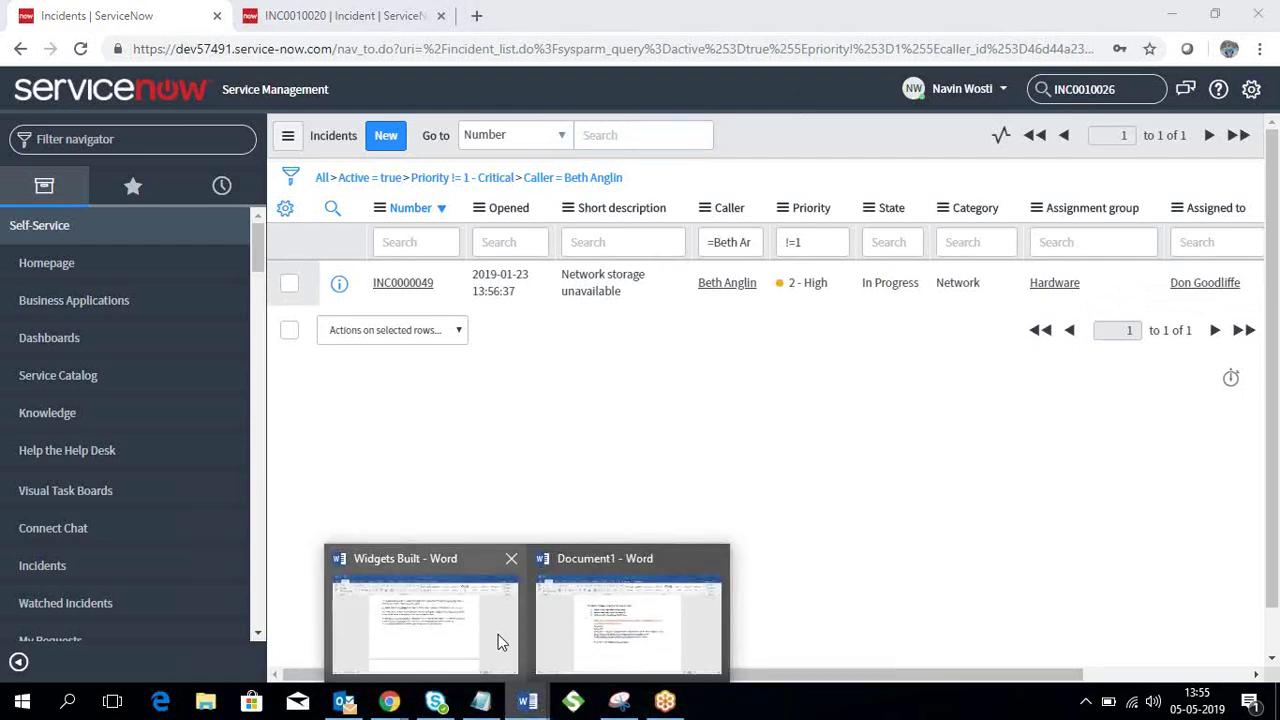
left_click(593, 640)
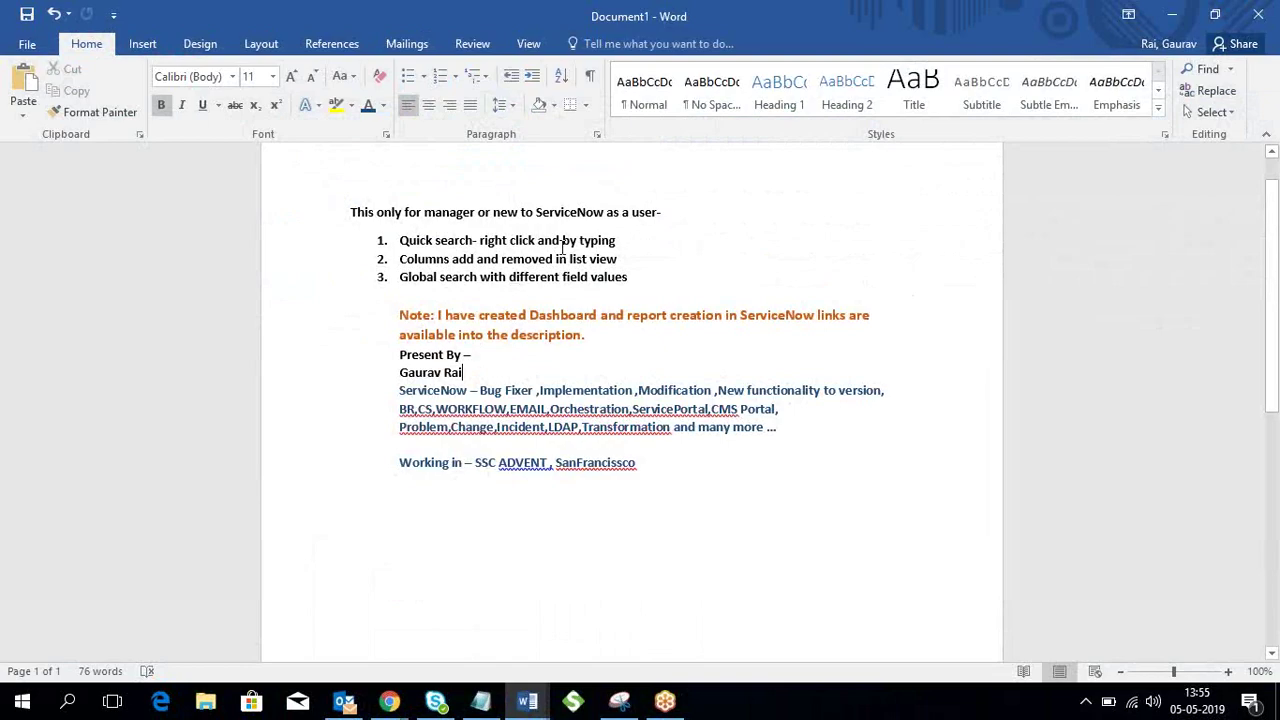
left_click_drag(395, 277, 633, 282)
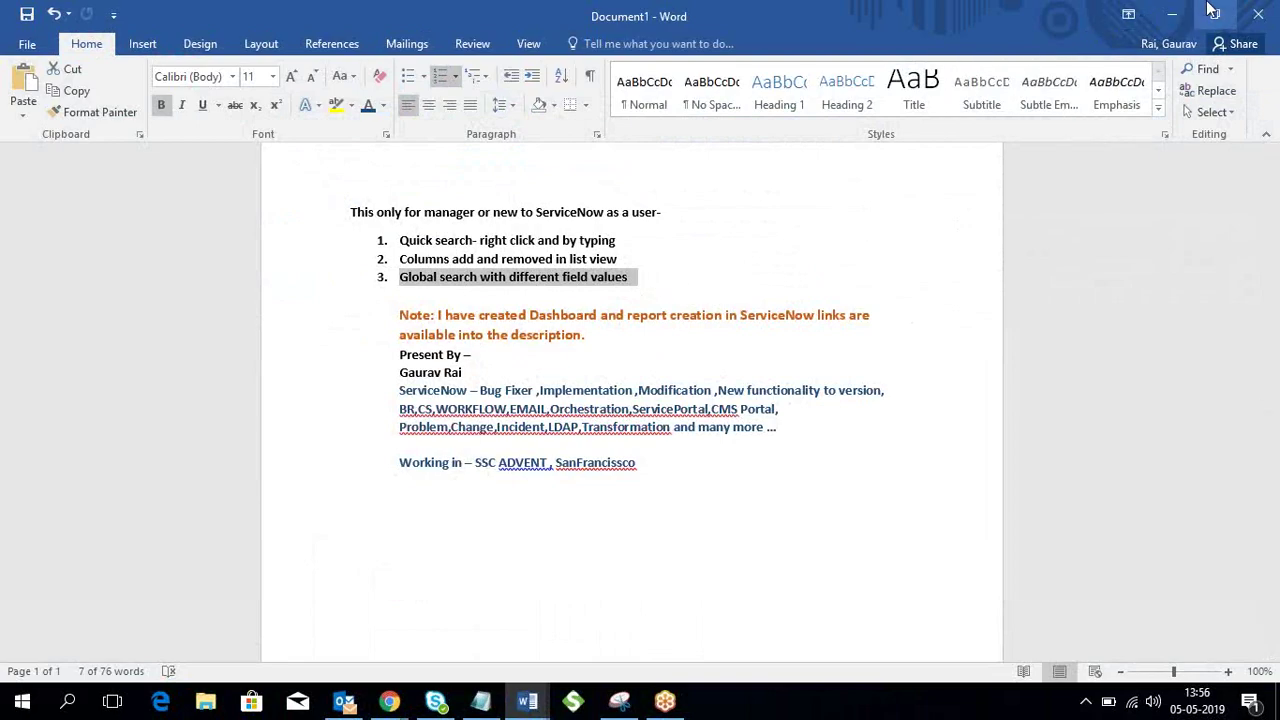
left_click(1172, 12)
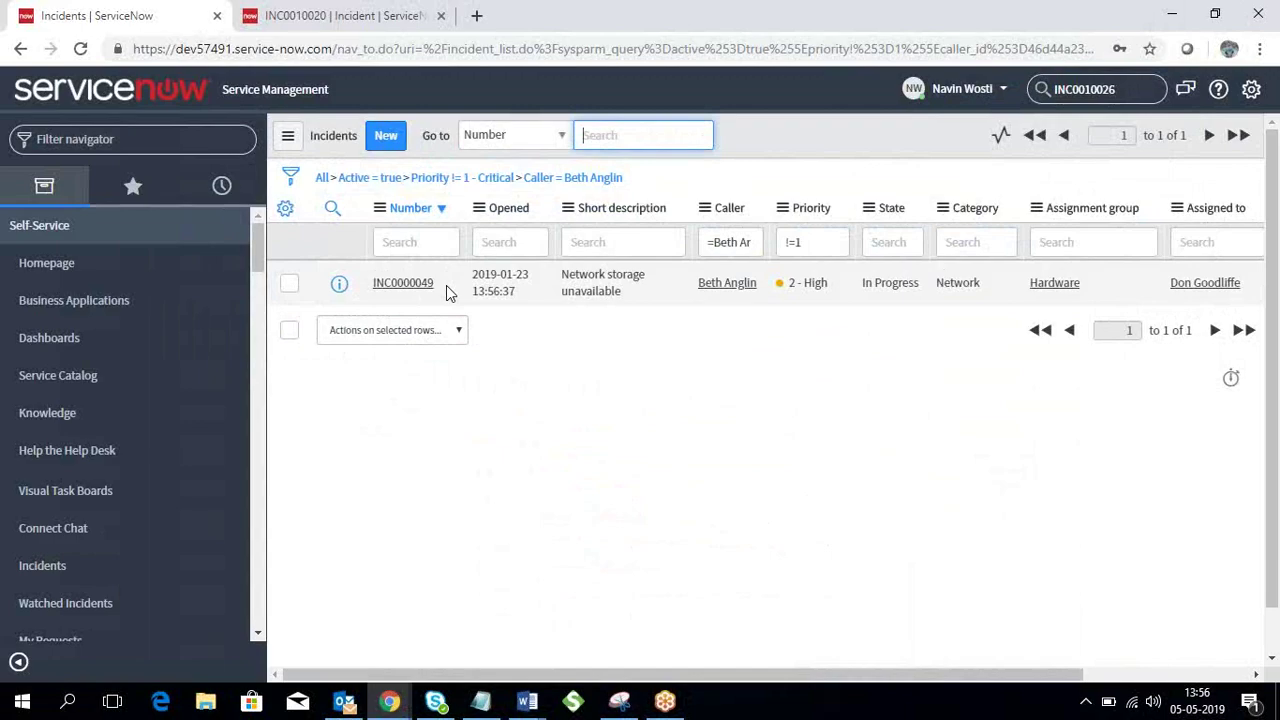
- Select the words "Network storage" in incident INC0000049's short description, and remove all conditions from the list filter
left_click_drag(447, 292, 367, 304)
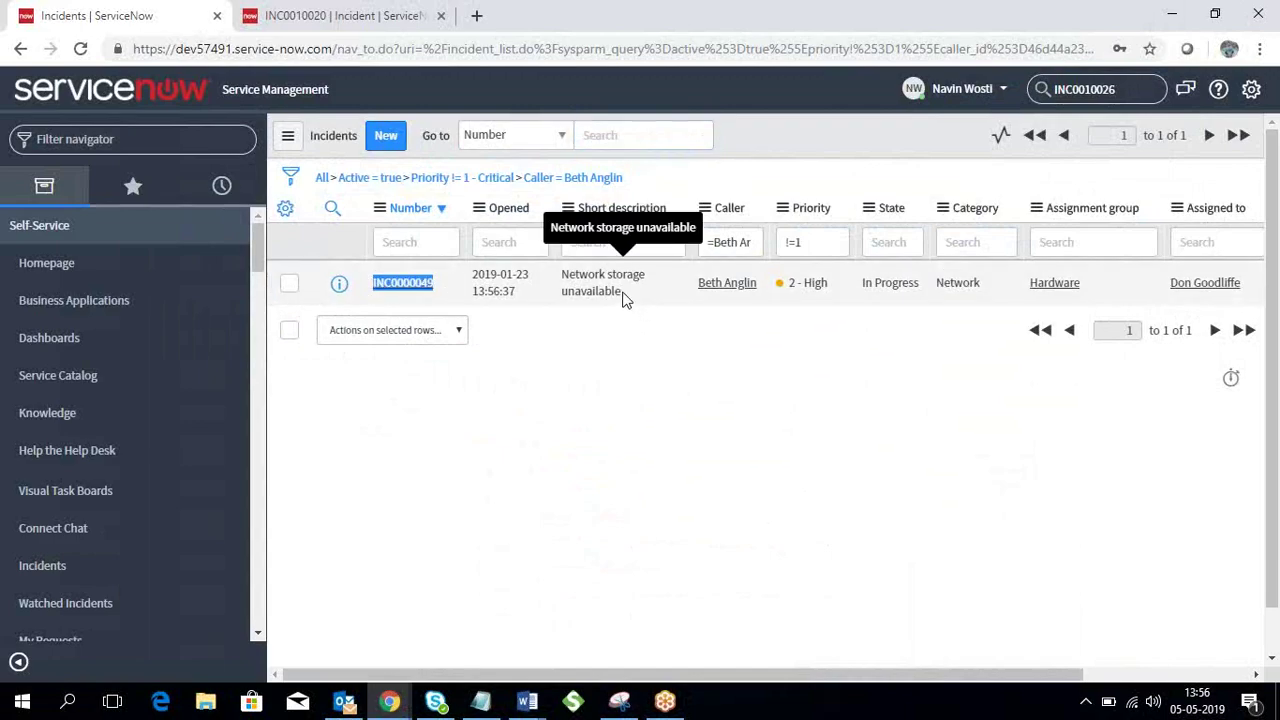
left_click_drag(622, 292, 643, 273)
left_click(563, 271)
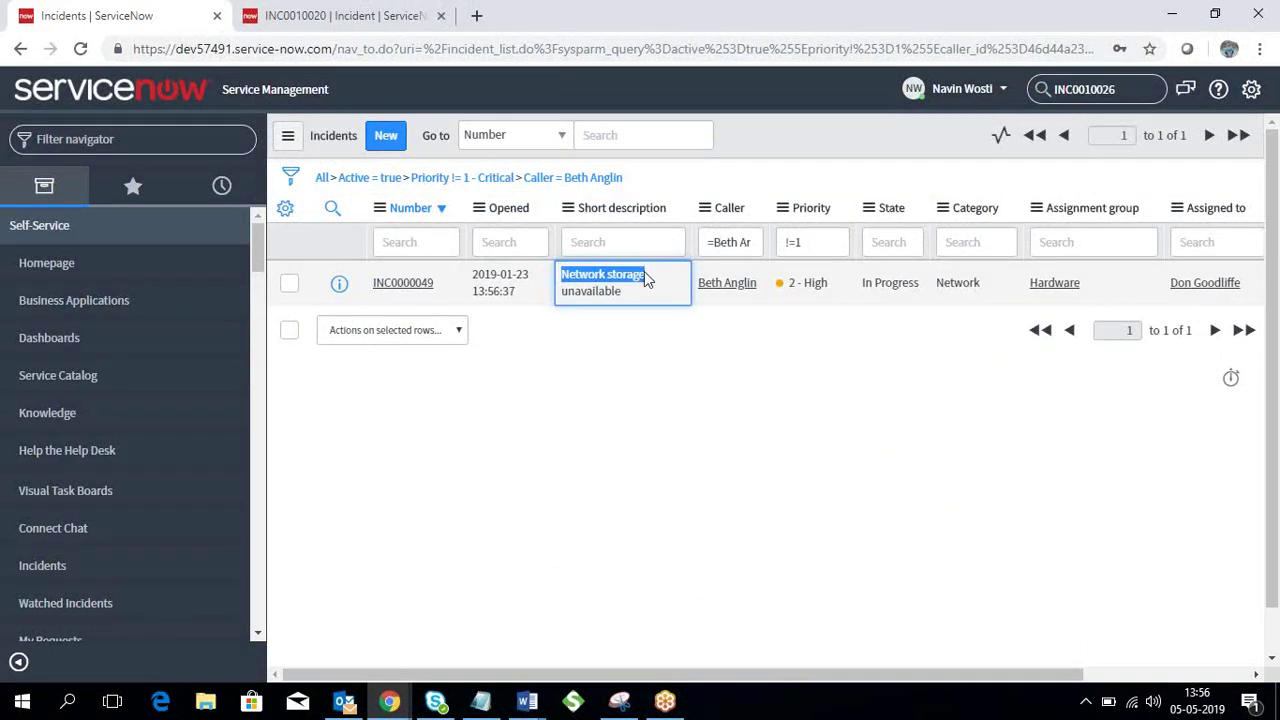
left_click(322, 189)
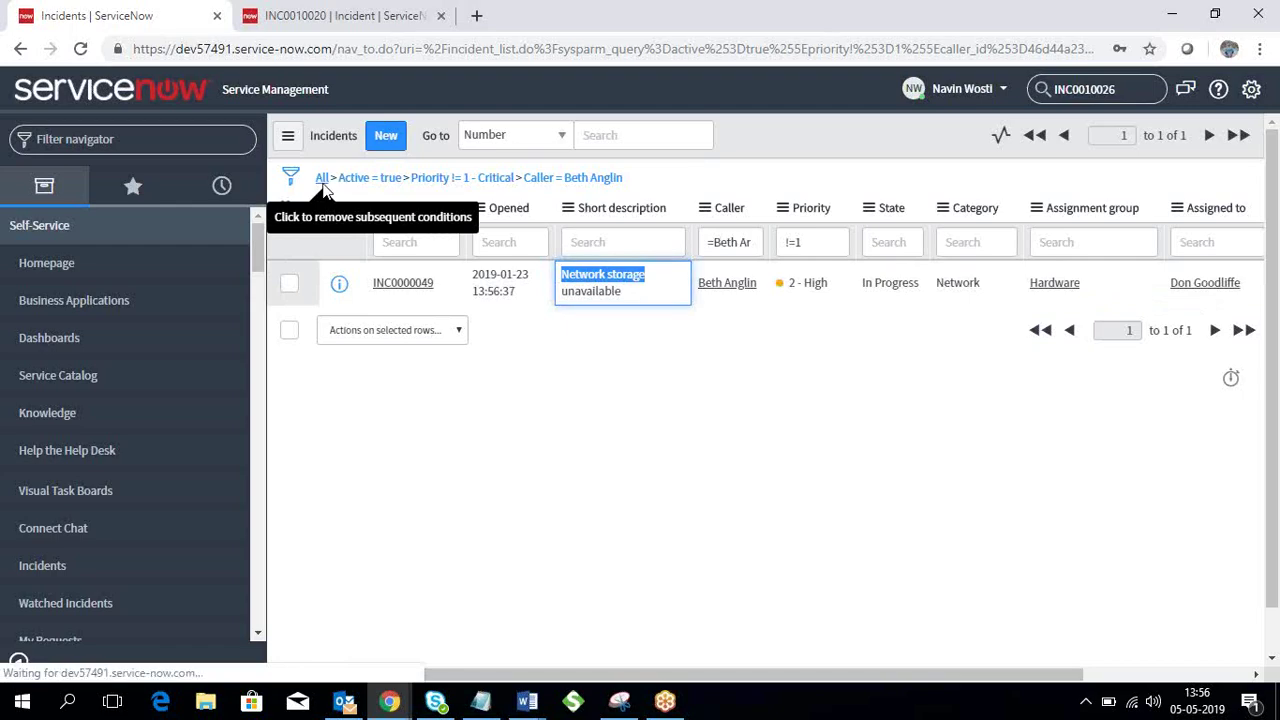
- Run a global search for "Network storage" in place of the previous incident number
double_click(1146, 89)
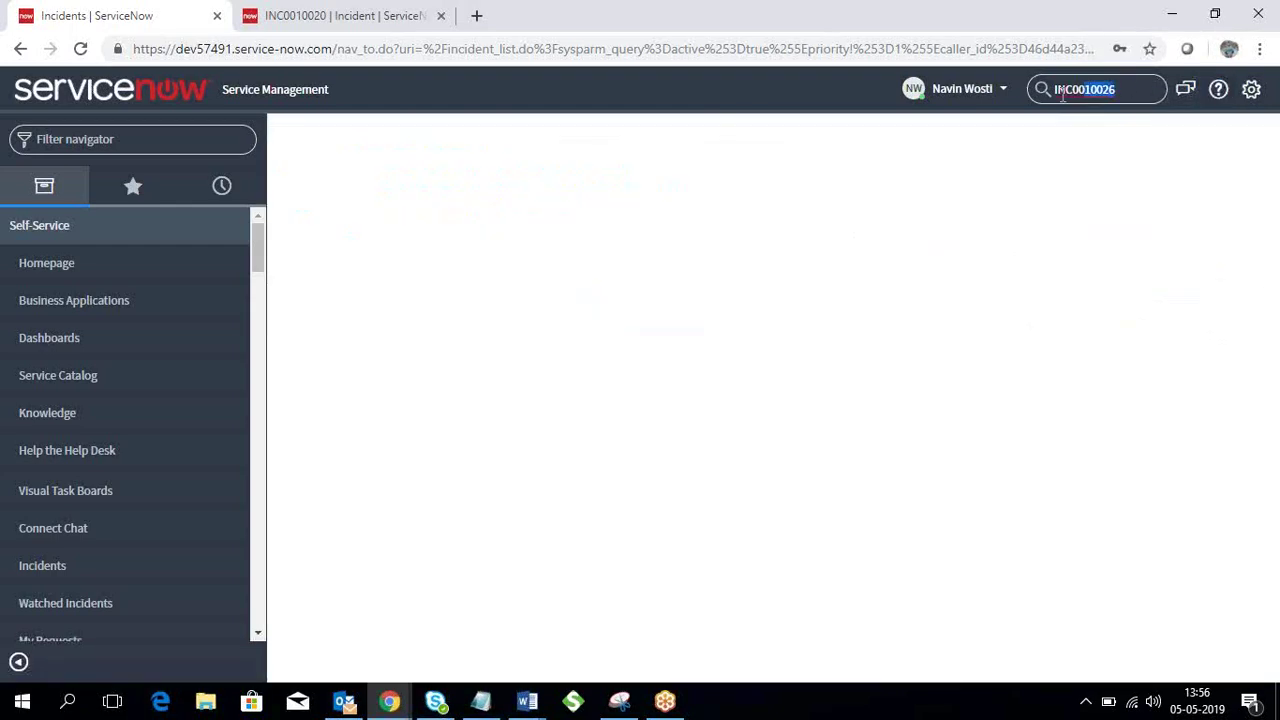
type("Network storage")
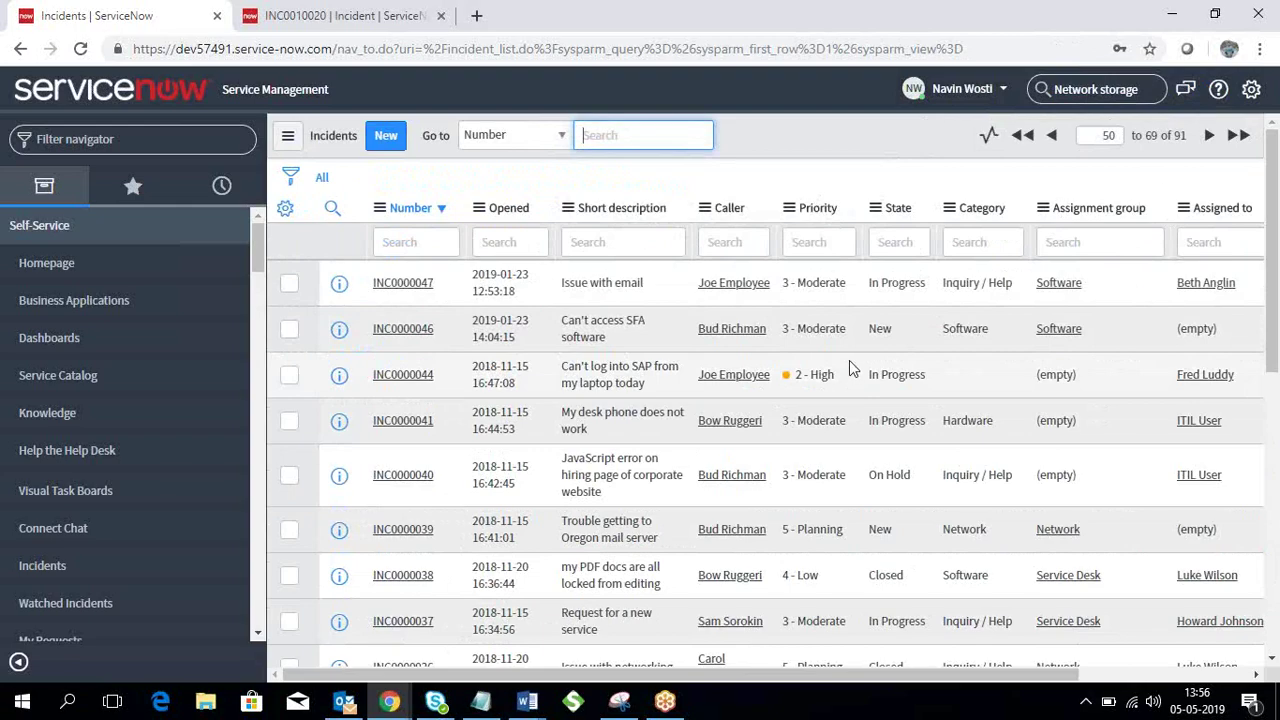
left_click(1143, 93)
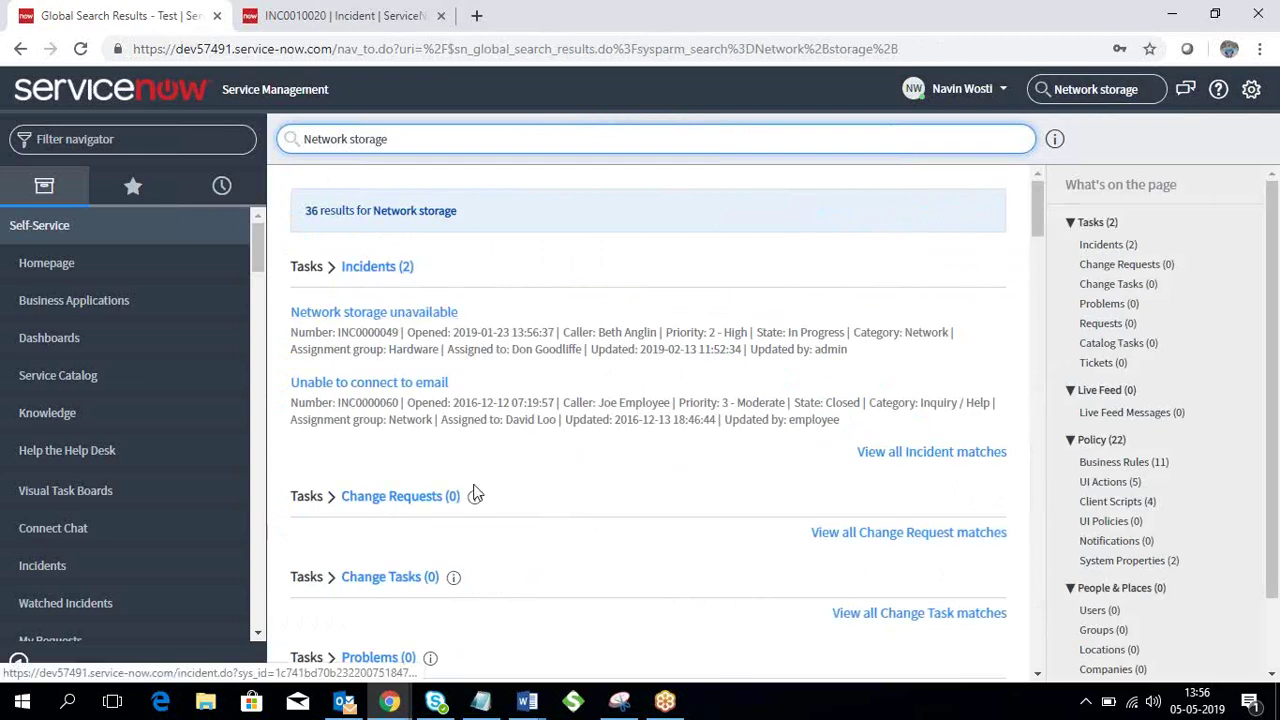
- Examine the global search results and the category overview beside them, and highlight the search term
scroll(520, 603, "down", 1)
scroll(521, 603, "down", 3)
scroll(523, 612, "up", 3)
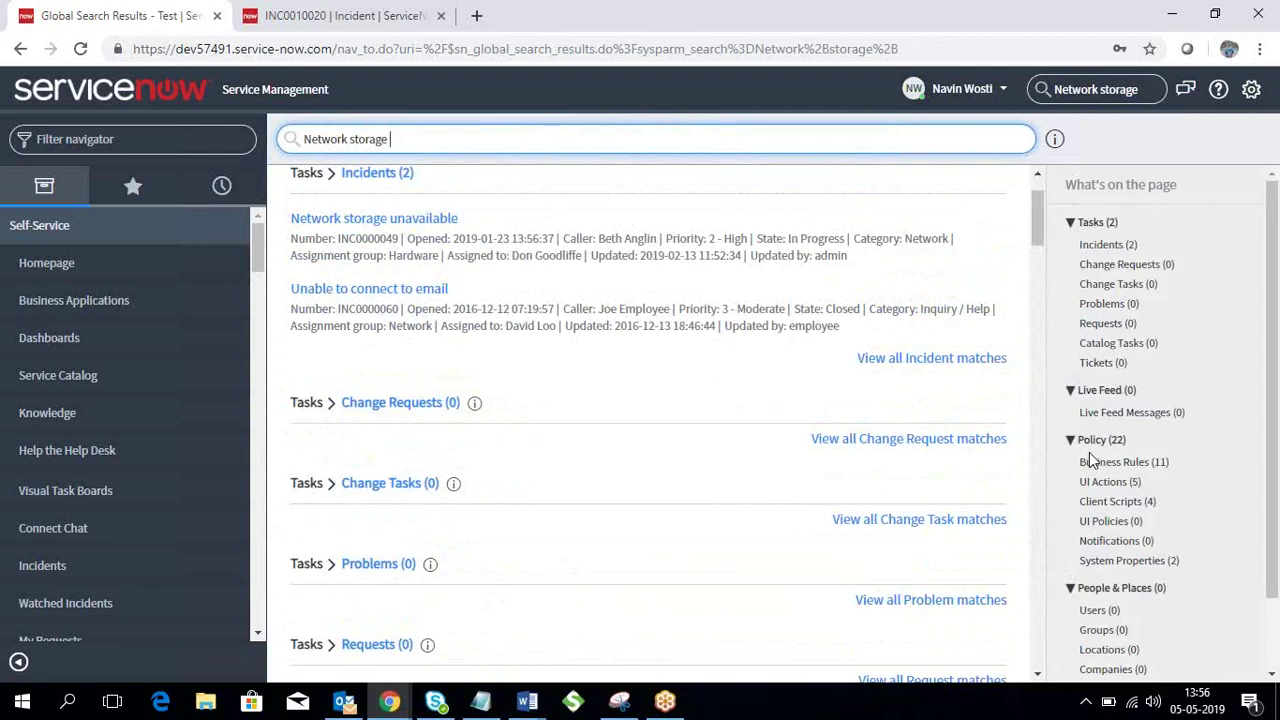
scroll(1112, 458, "down", 1)
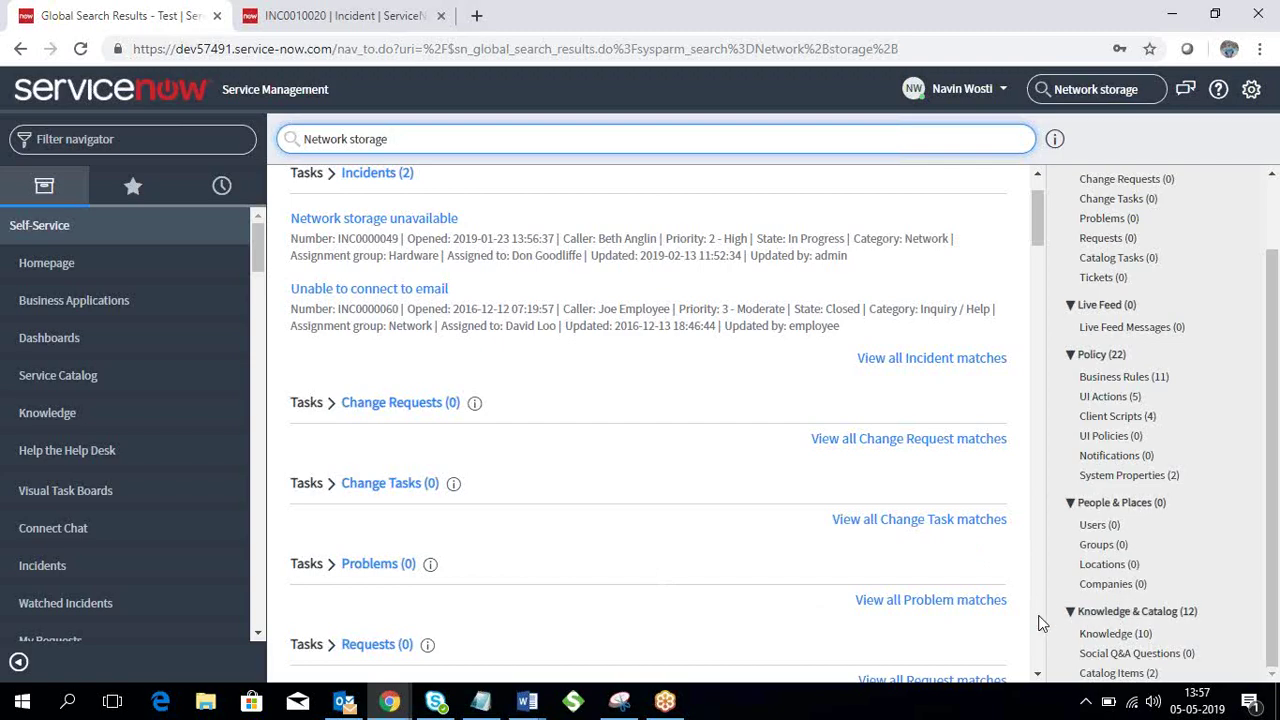
scroll(1050, 625, "up", 2)
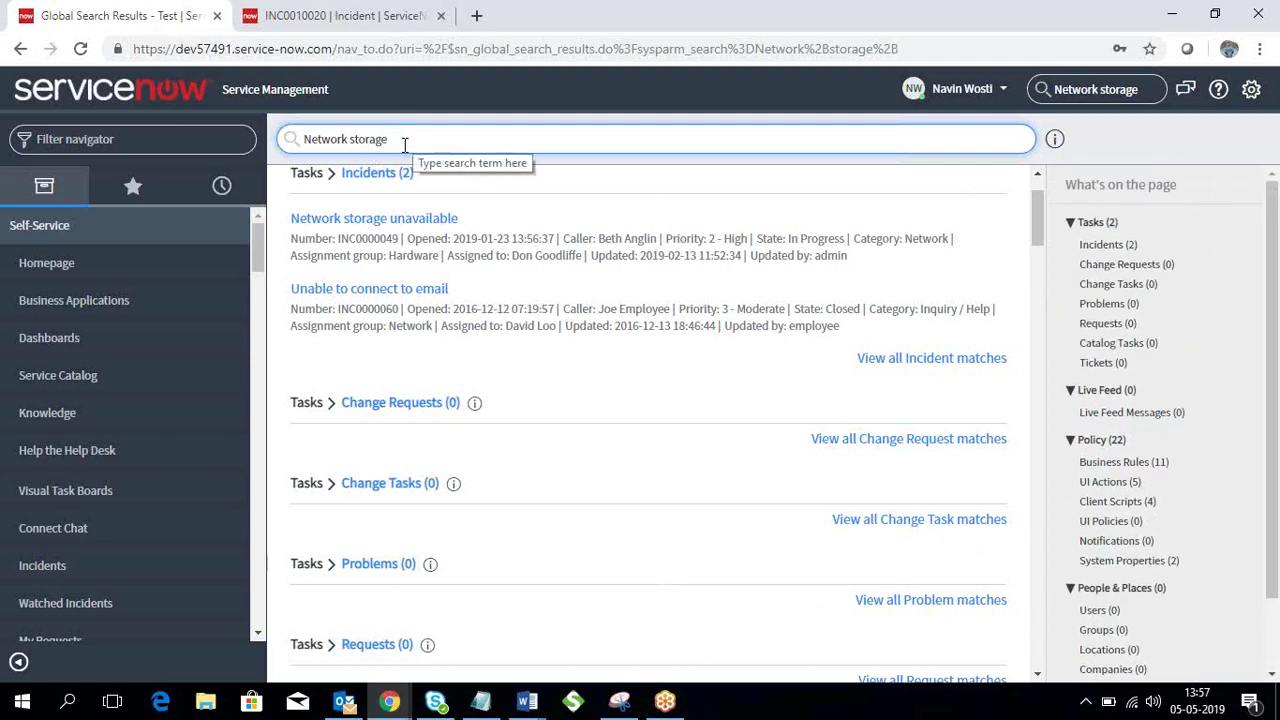
left_click_drag(403, 146, 290, 142)
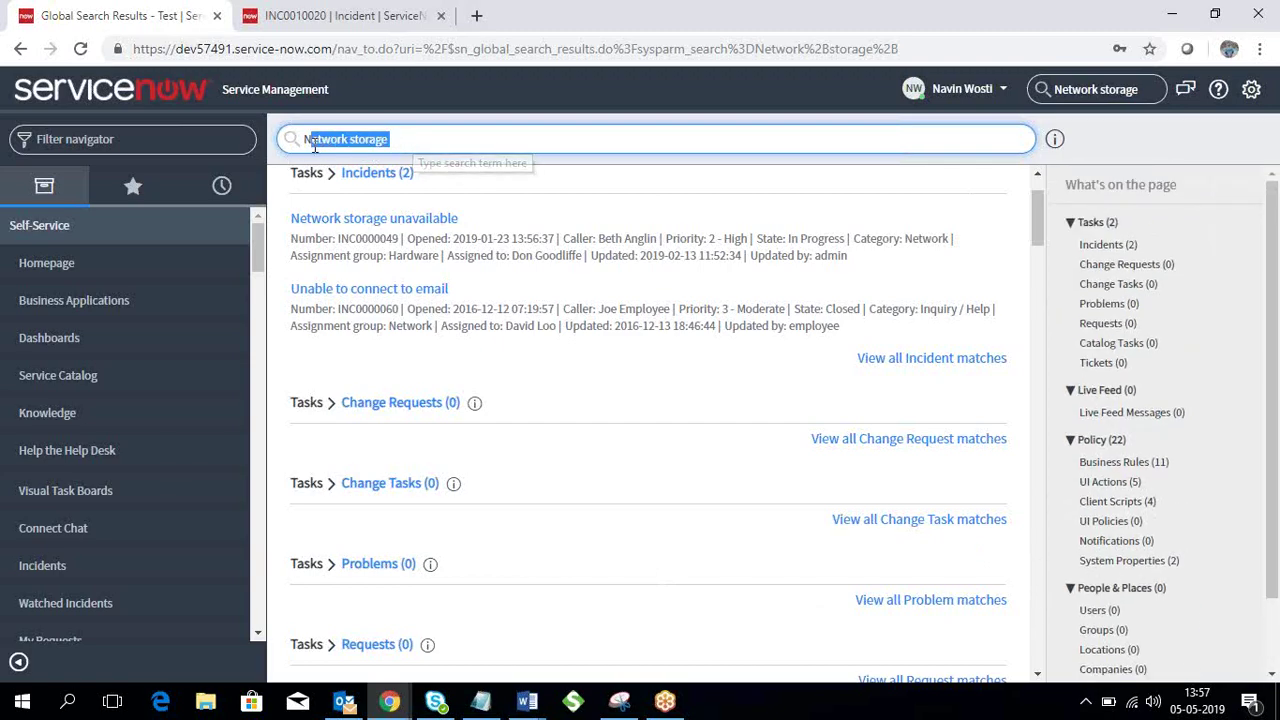
- Open the incident matches in a separate tab, open "Unable to connect to email", and show the record's notes
middle_click(1078, 252)
left_click(520, 15)
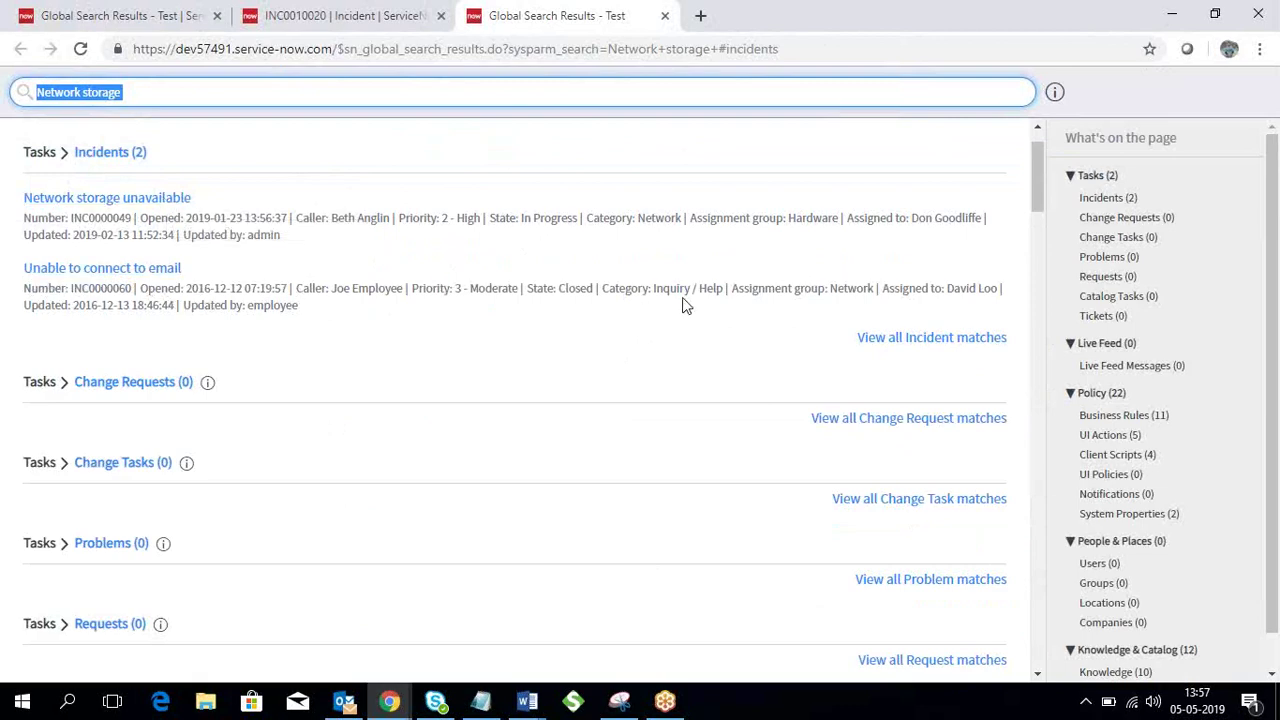
left_click(100, 270)
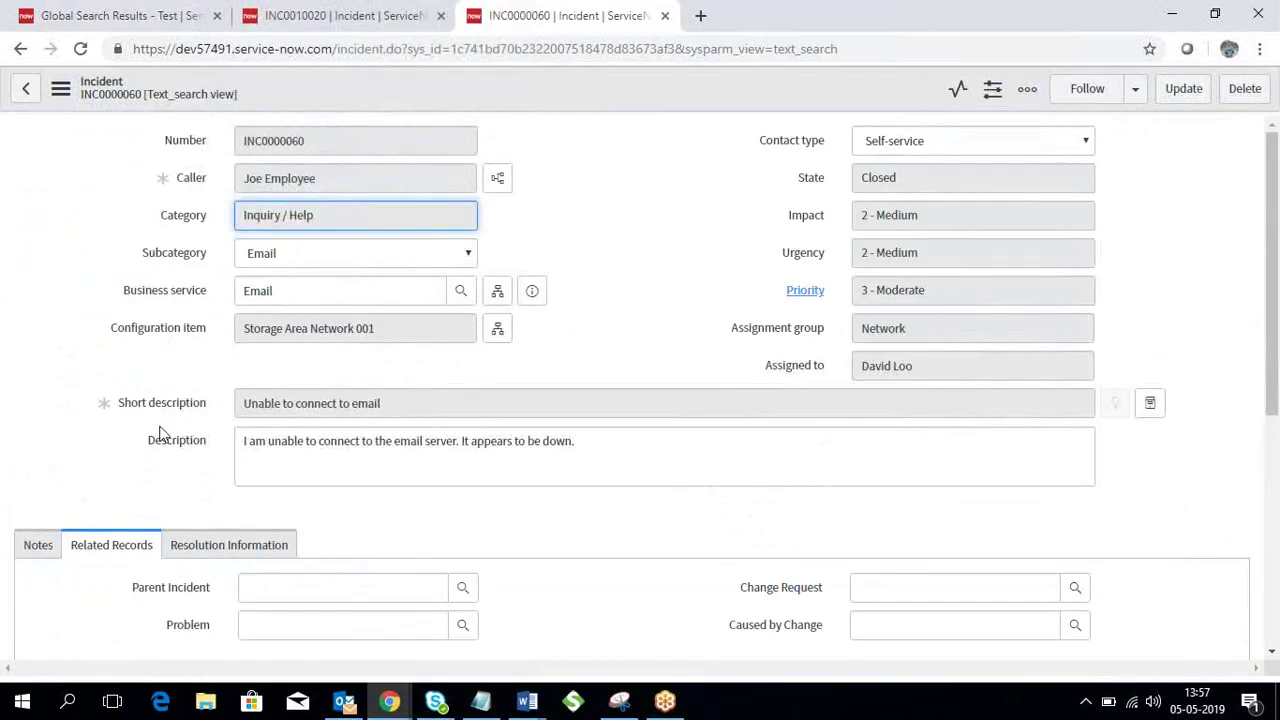
scroll(150, 440, "down", 1)
left_click(30, 455)
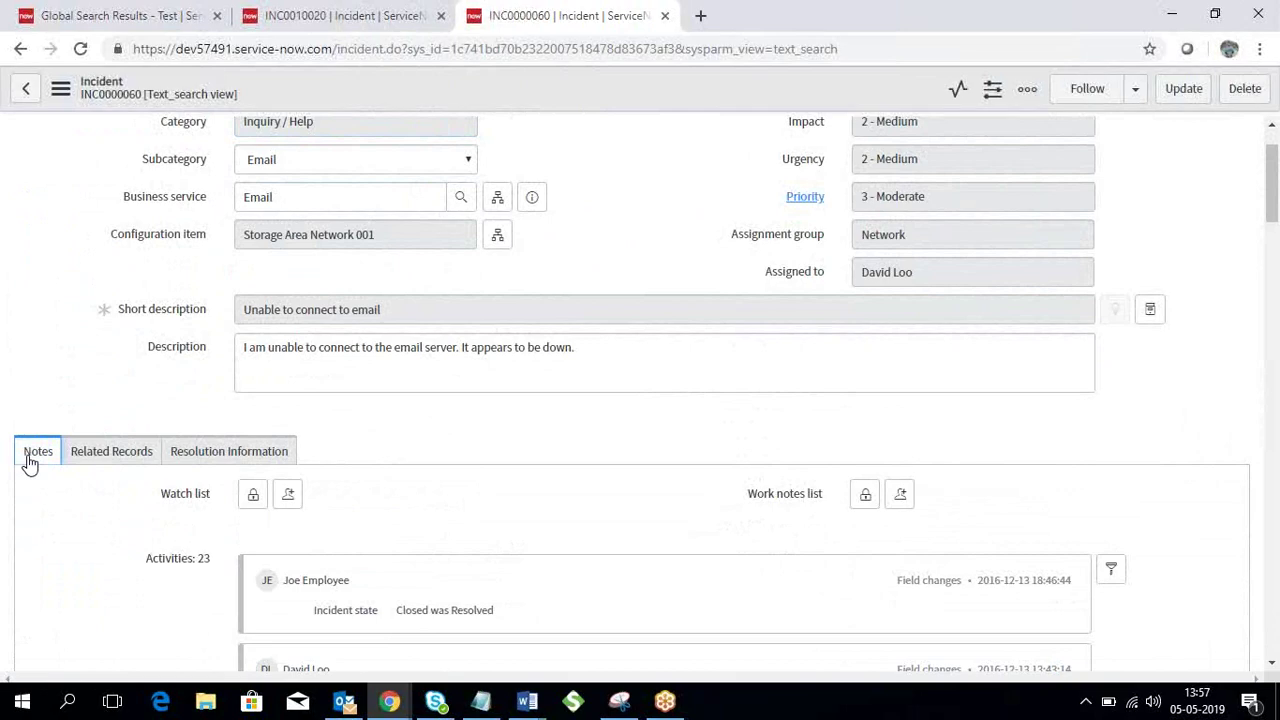
- Highlight the configuration item of incident INC0000060, review its activities, and search the page for "Network storage"
left_click_drag(340, 235, 243, 235)
left_click_drag(356, 236, 233, 233)
scroll(410, 385, "down", 6)
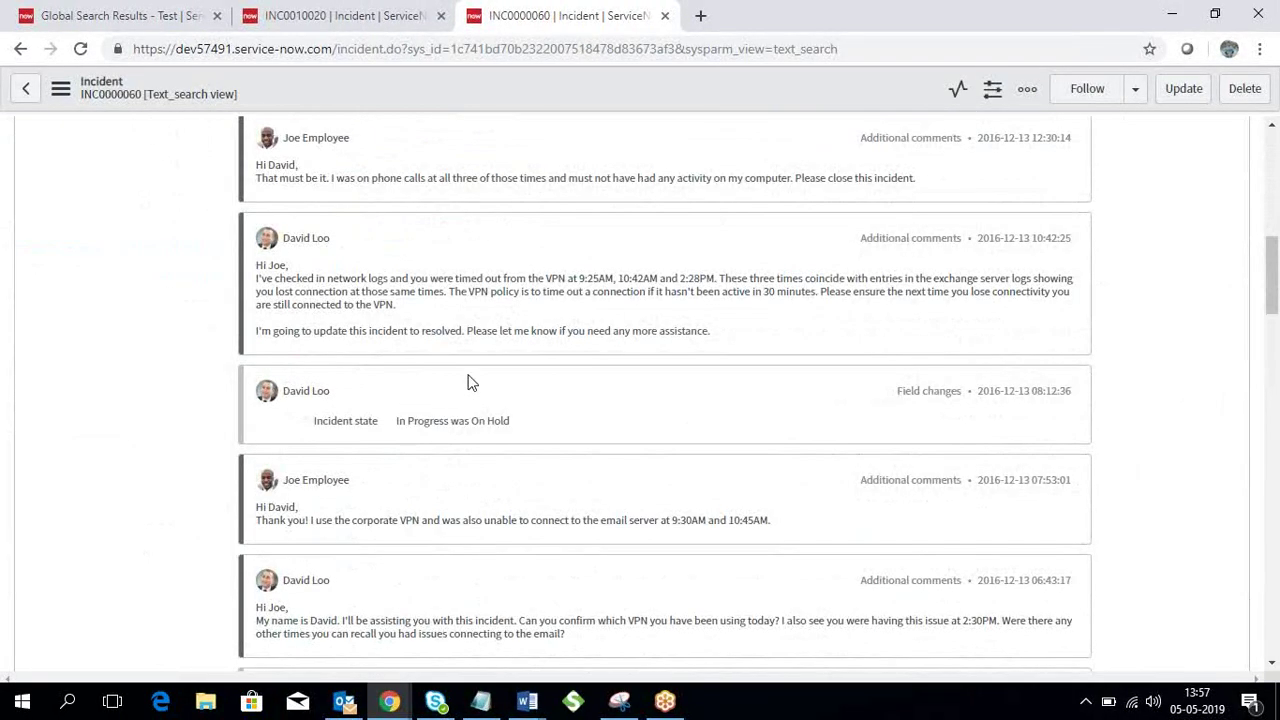
key("ctrl+f")
type("Network storage")
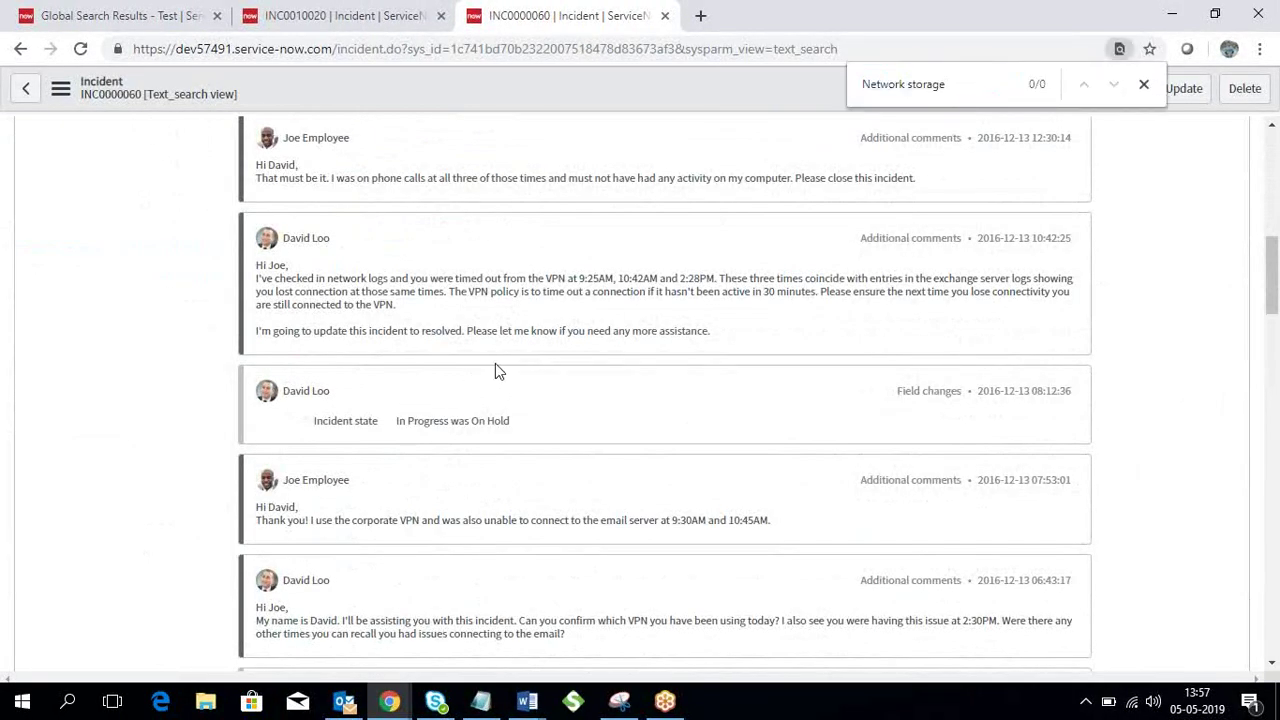
scroll(540, 396, "up", 5)
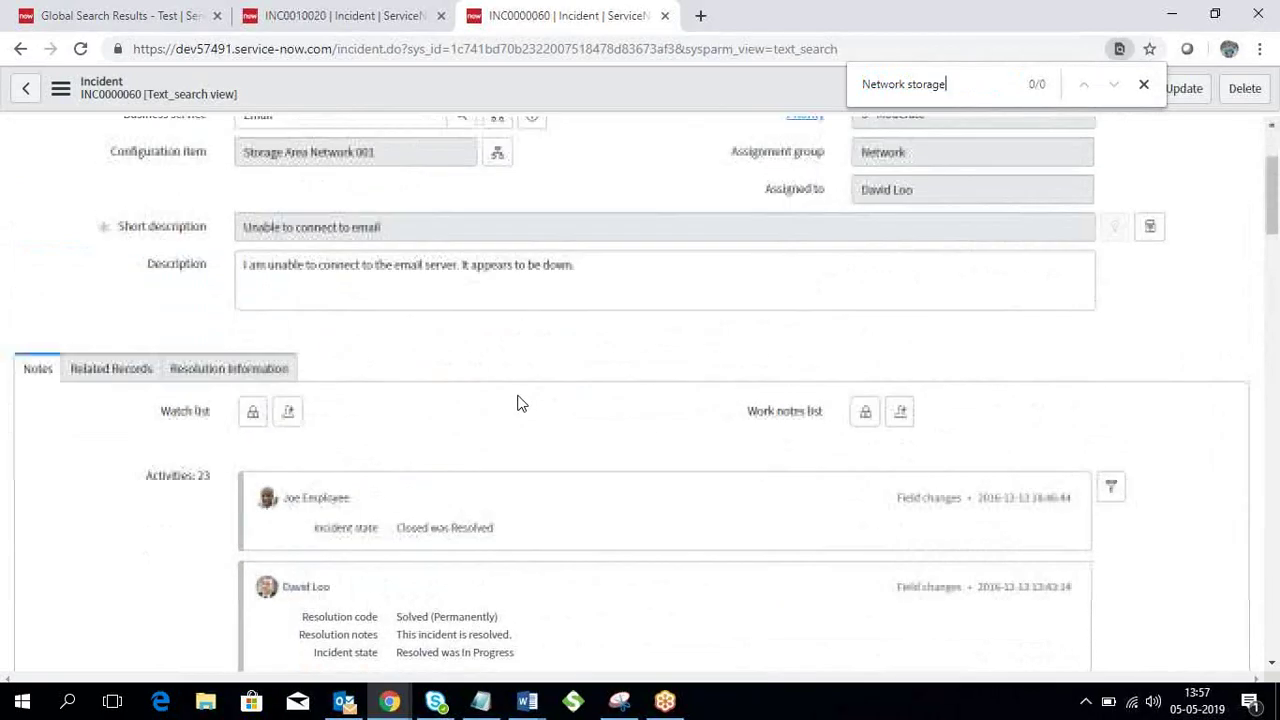
scroll(518, 403, "up", 2)
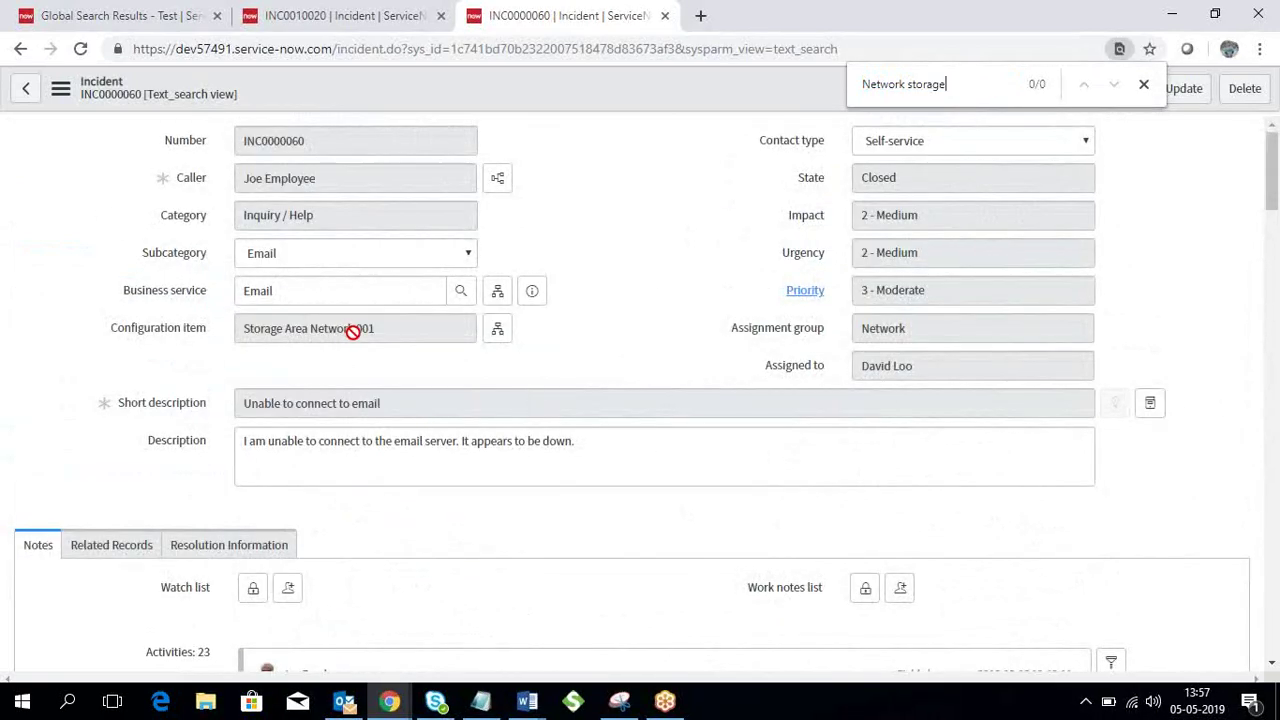
- Highlight "Storage Area Network" in the incident's configuration item and close the page search
left_click_drag(356, 329, 238, 331)
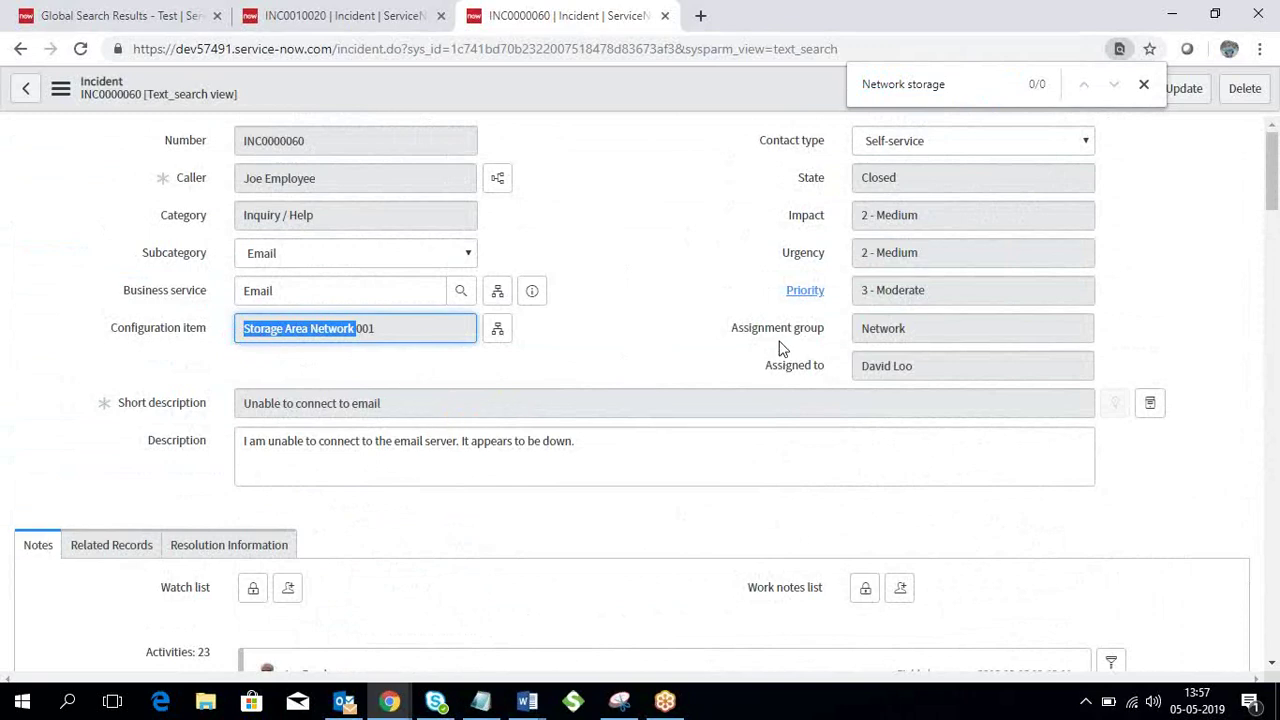
left_click(1144, 87)
left_click(1144, 87)
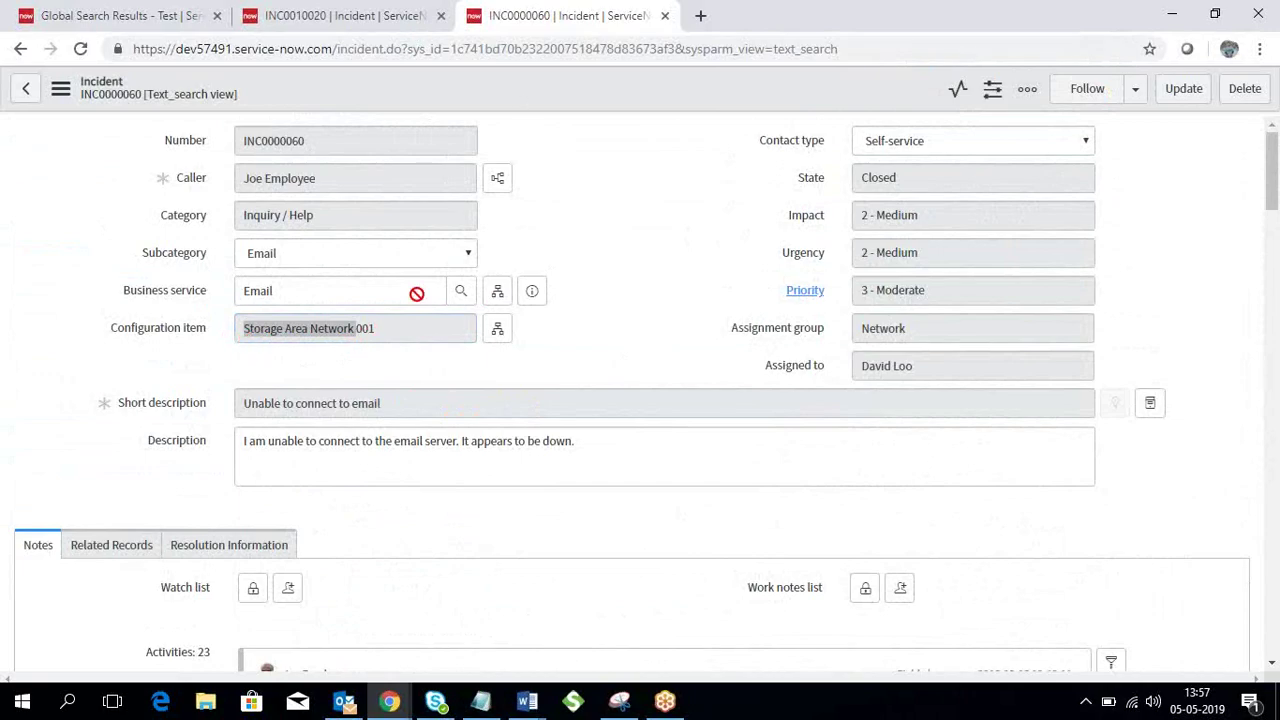
left_click_drag(243, 329, 357, 329)
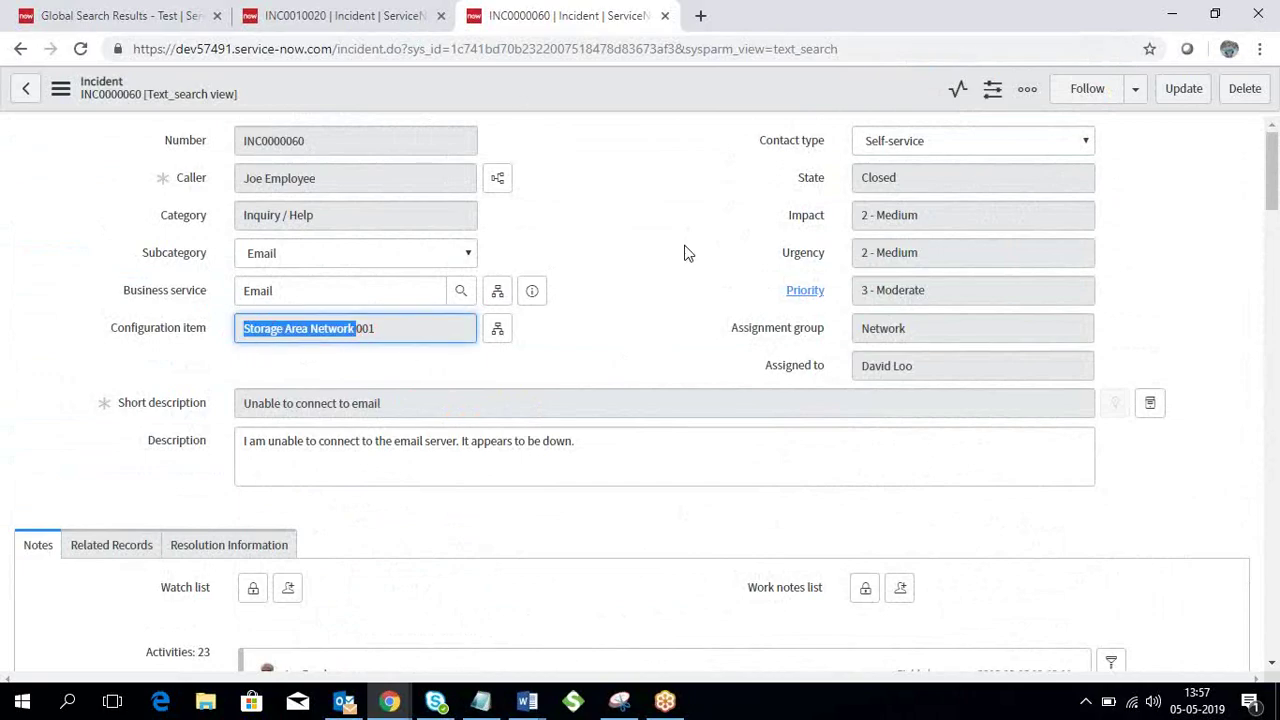
- Close the browser tabs of incidents INC0000060 and INC0010020, returning to the global search results
left_click(340, 15)
left_click(526, 13)
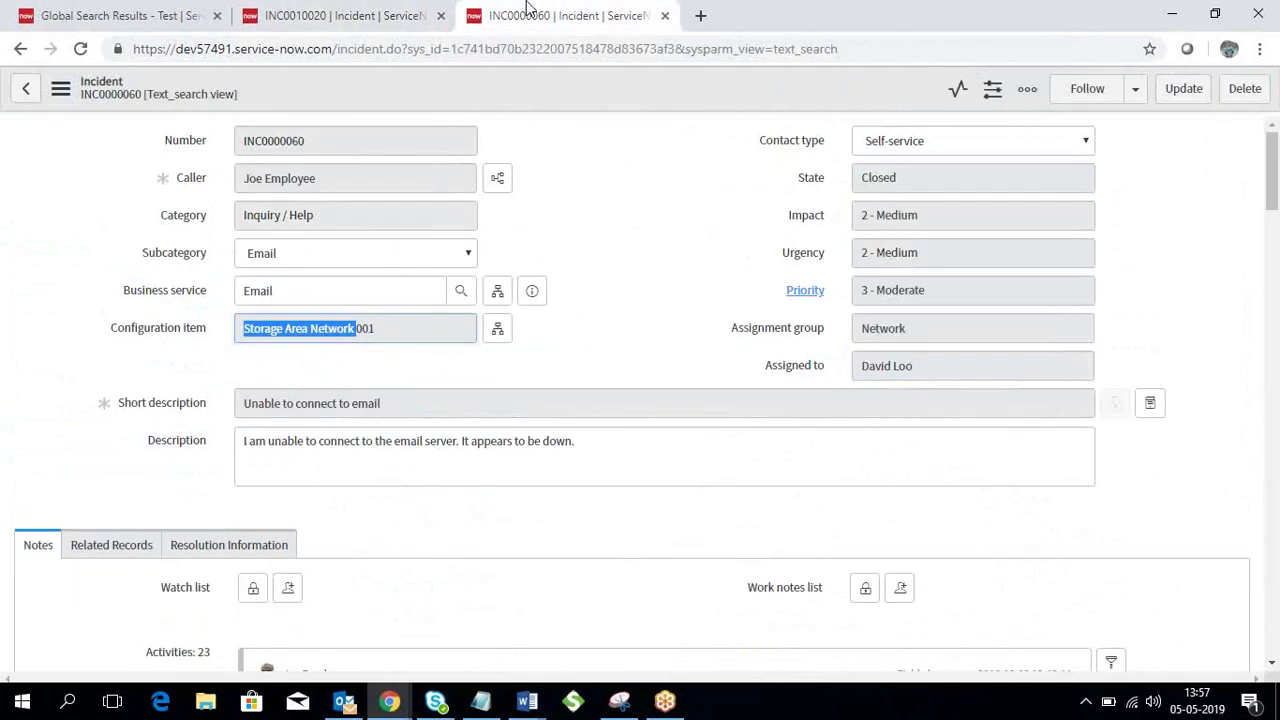
left_click(665, 16)
left_click(441, 16)
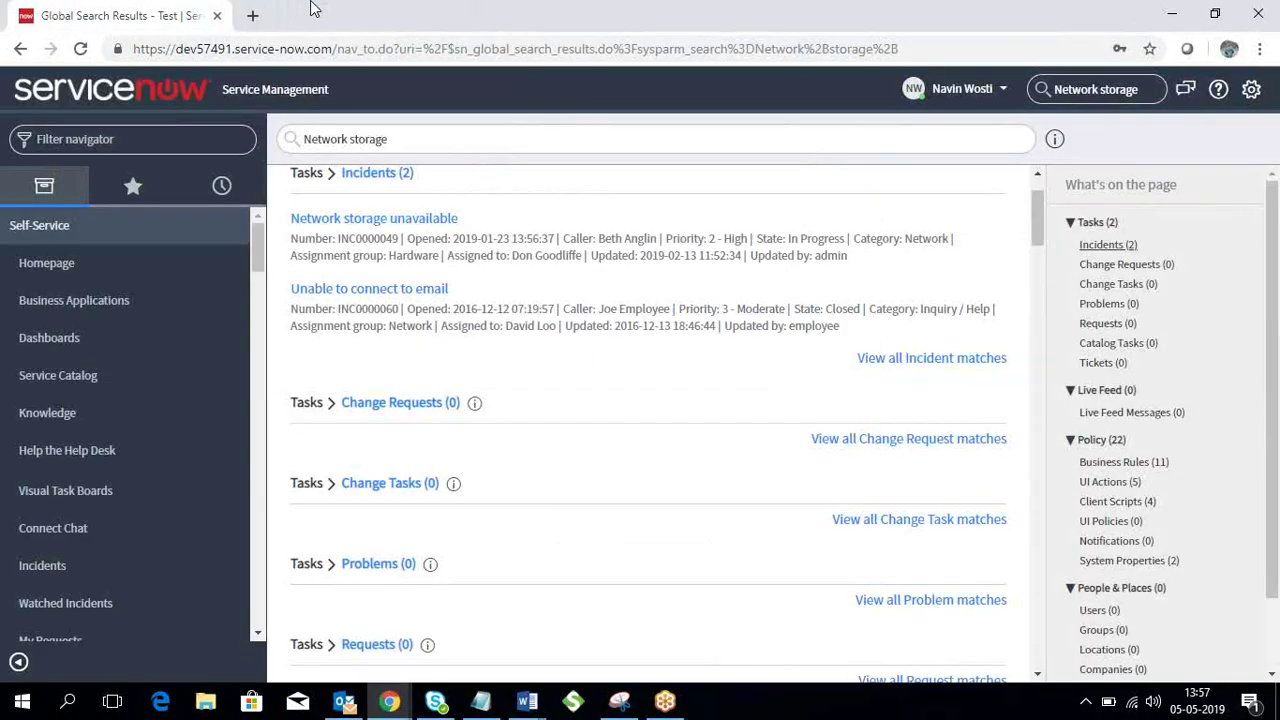
- Highlight the agenda item "Global search with different field values" in Word's Document1, then return to ServiceNow and select the global search term
left_click(155, 145)
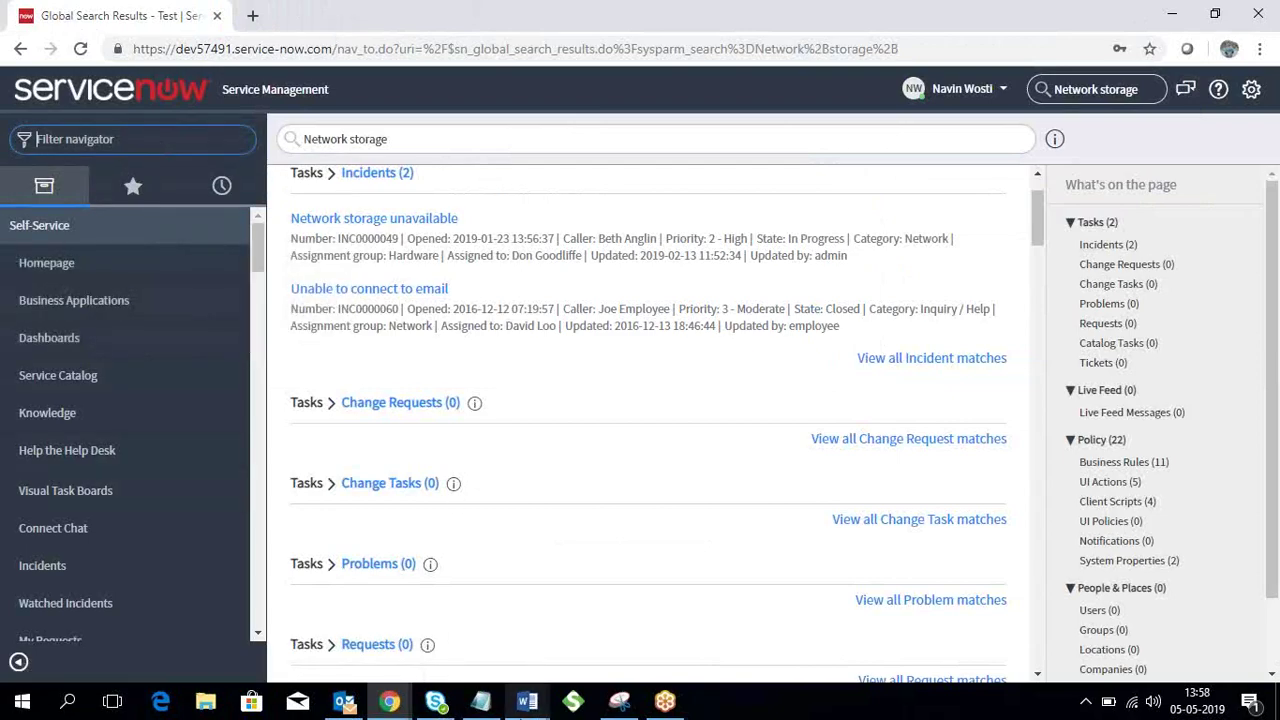
mouse_move(527, 701)
left_click(566, 612)
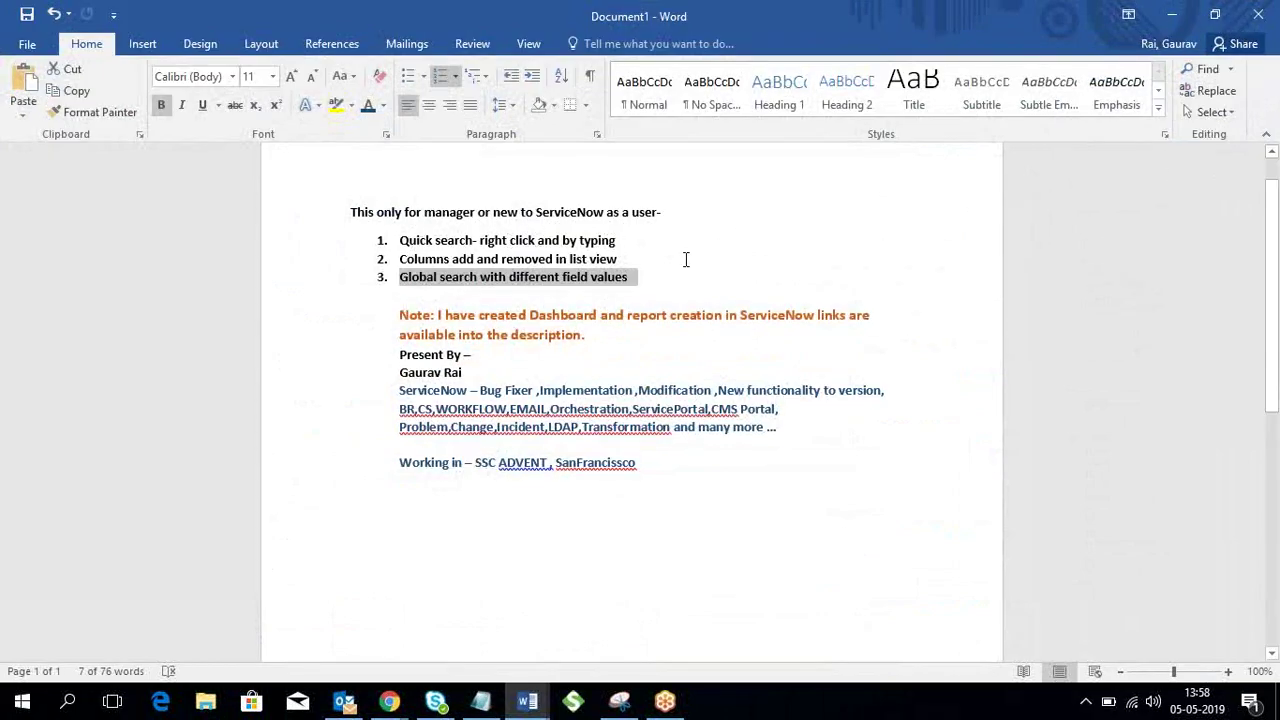
left_click_drag(401, 277, 632, 278)
left_click(1172, 14)
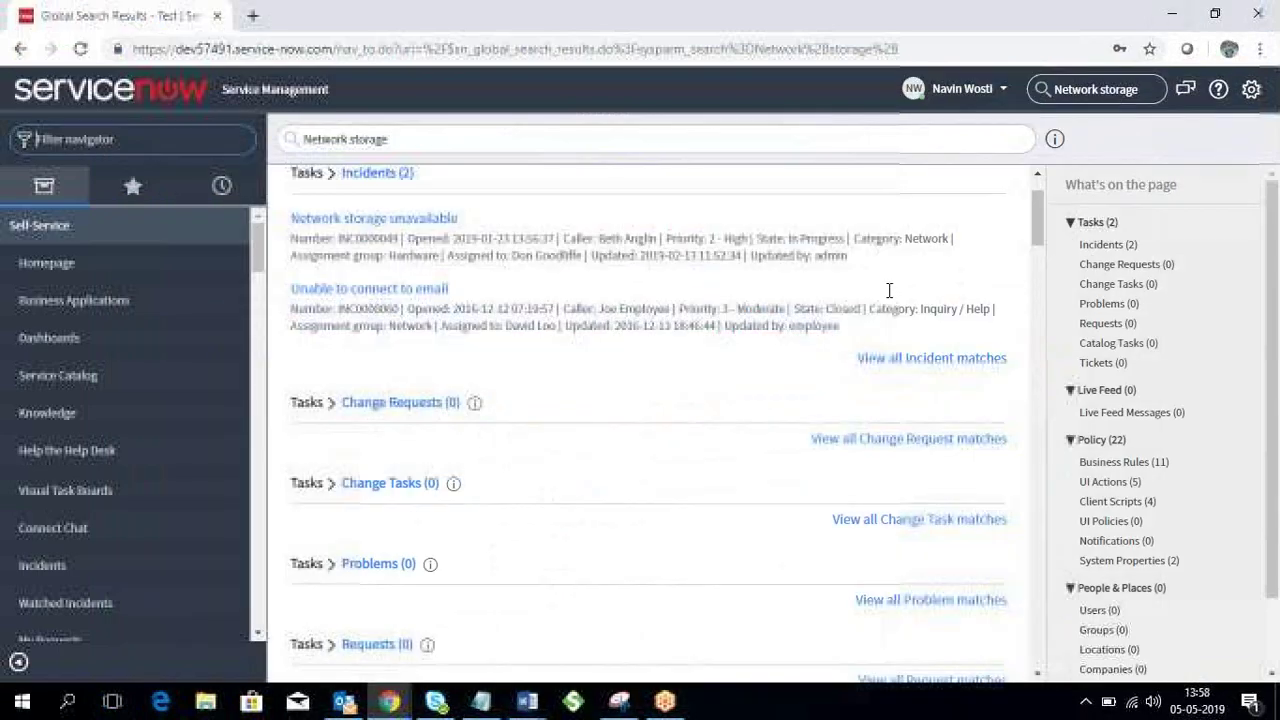
left_click(1147, 89)
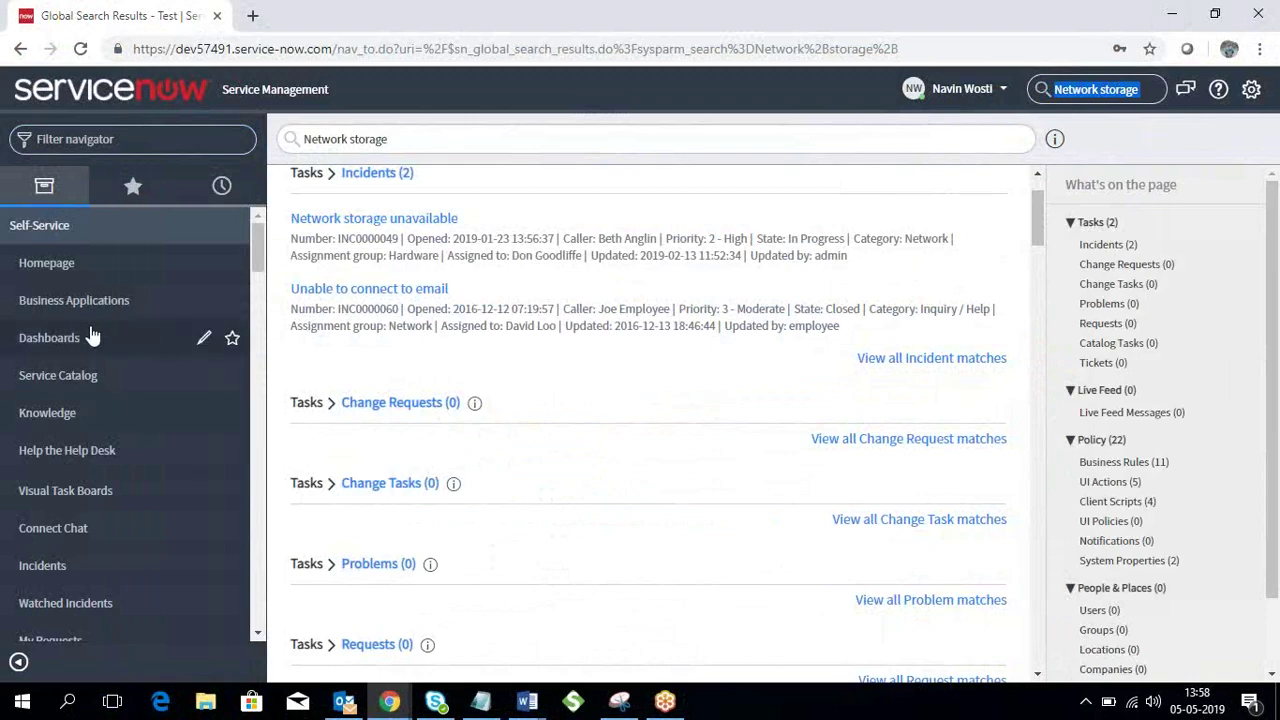
- Open the Self-Service Incidents list and change it from the Self Service view to the default view
left_click(30, 569)
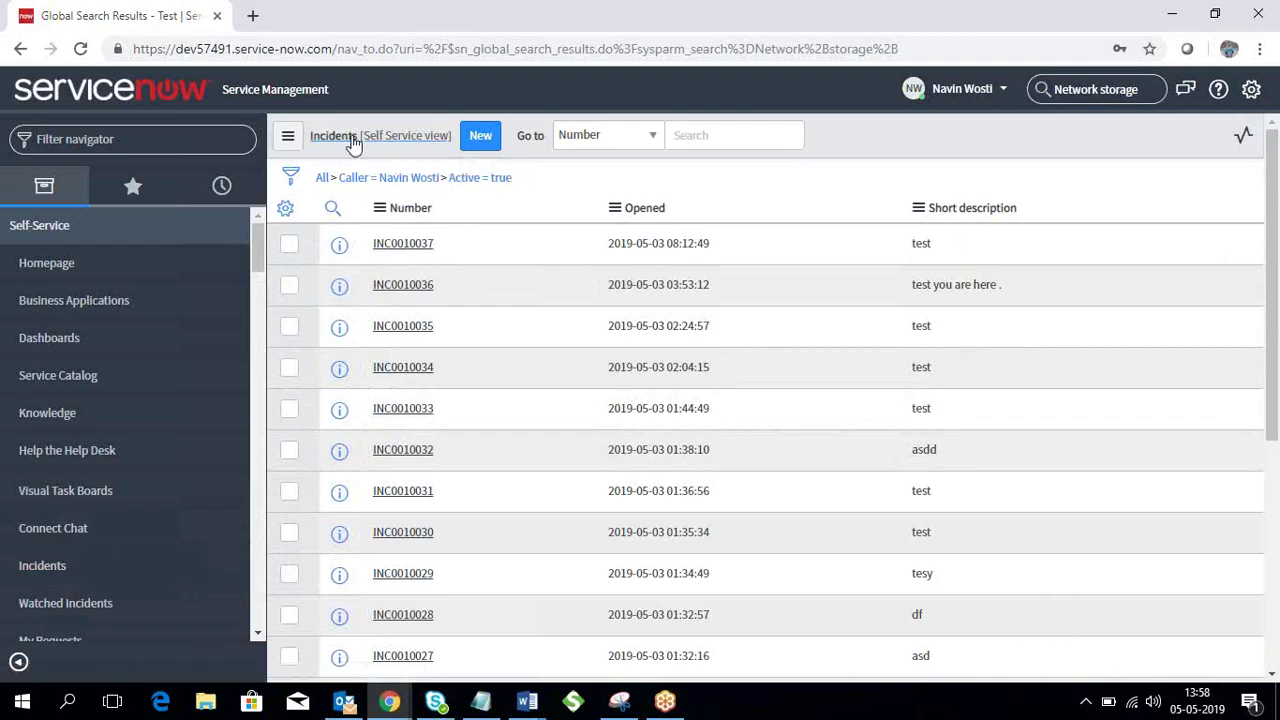
right_click(387, 136)
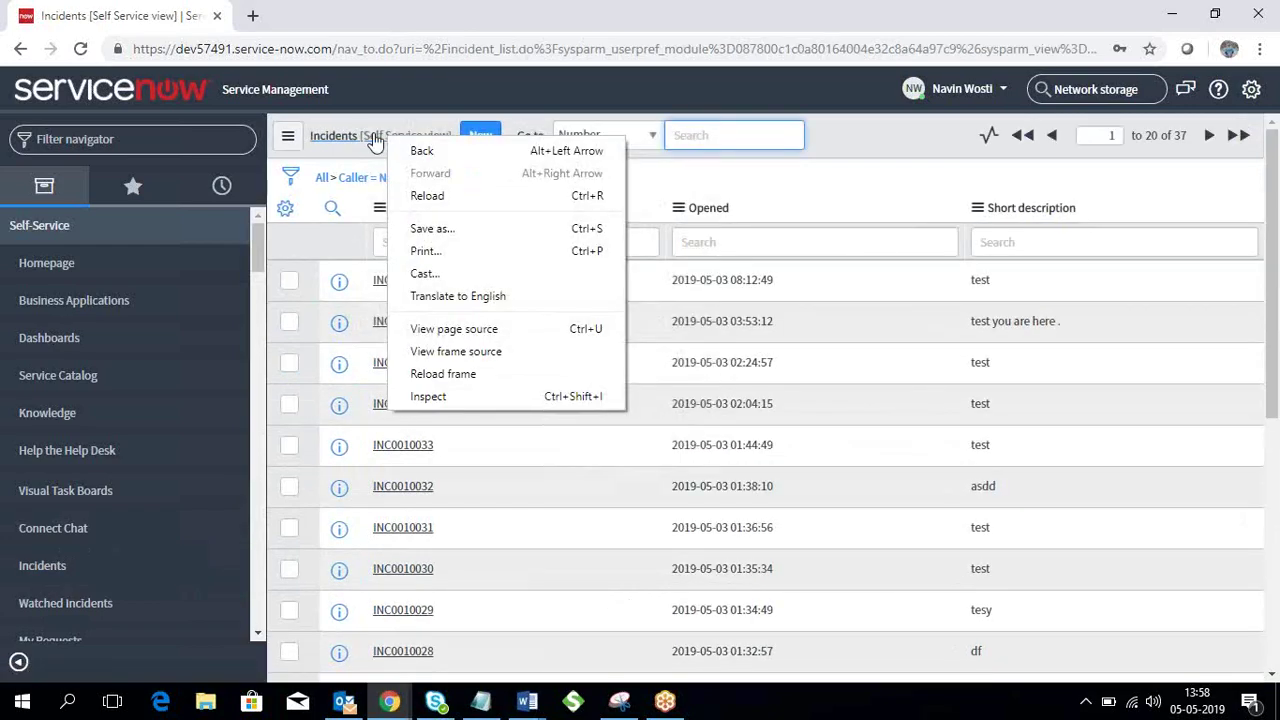
right_click(373, 132)
mouse_move(420, 147)
left_click(539, 150)
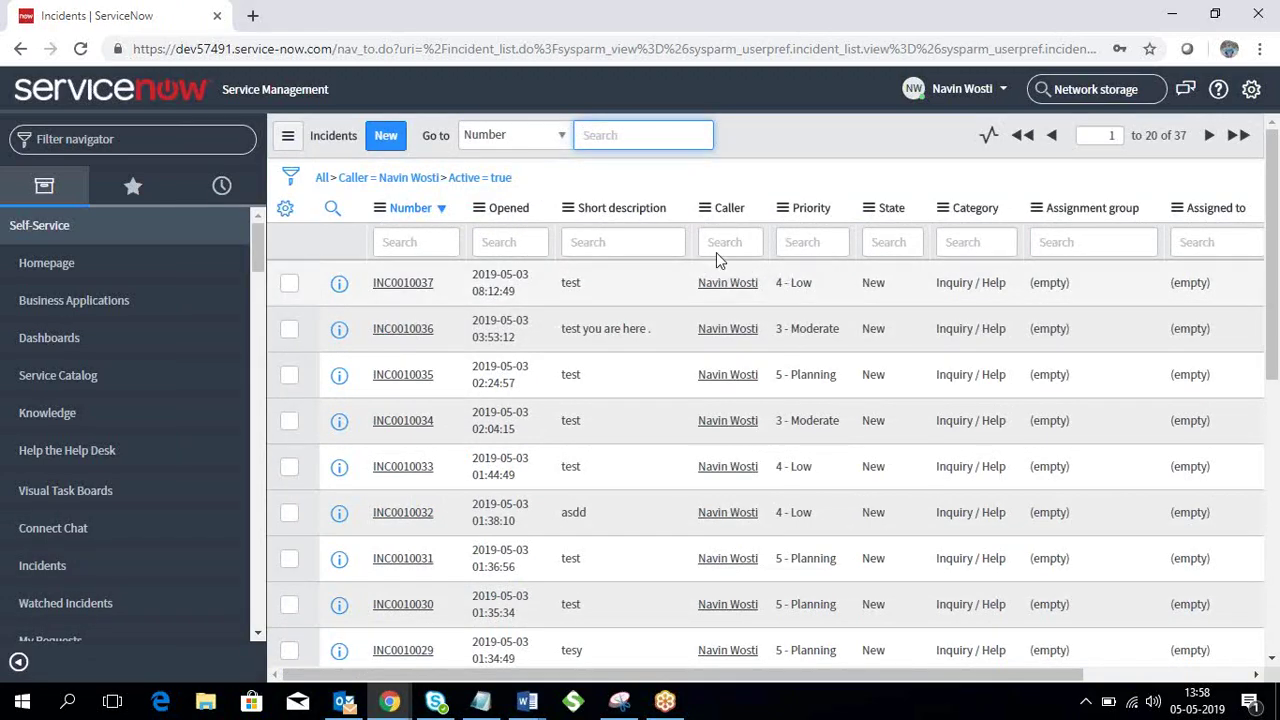
- Remove the Opened, Updated by and Updated columns from the personalized incident list
left_click(286, 212)
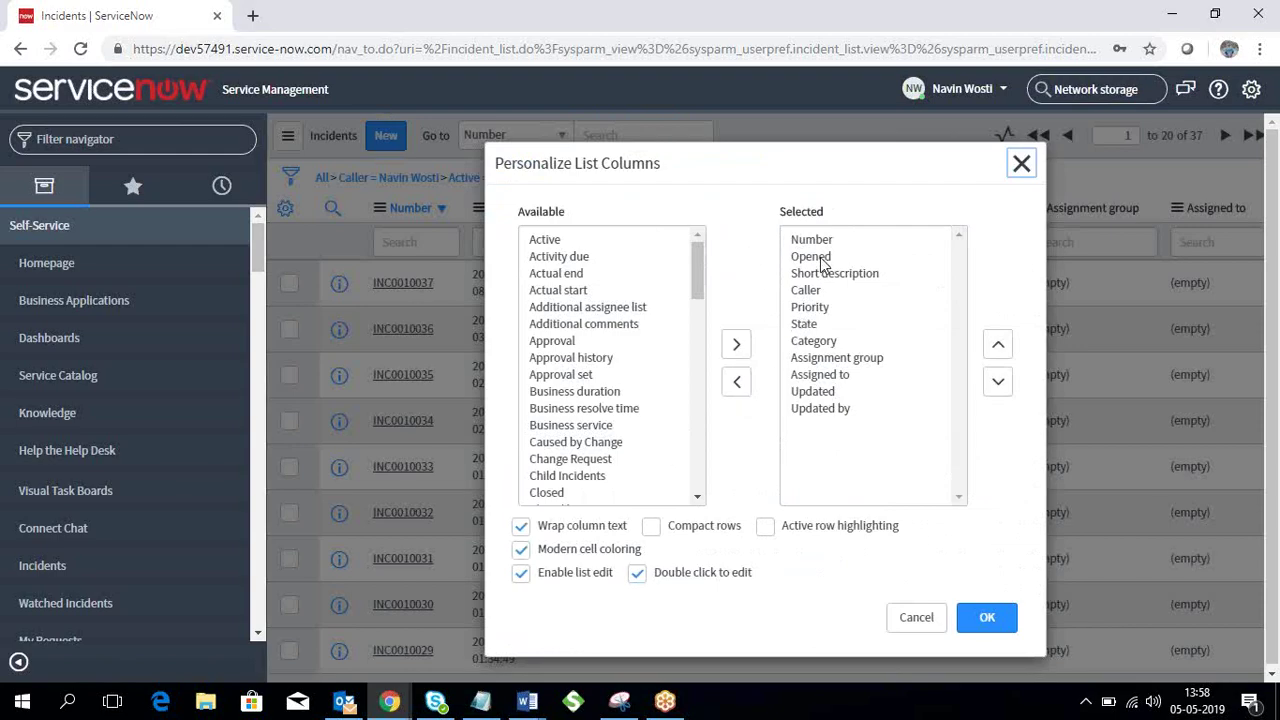
left_click(815, 258)
left_click(736, 381)
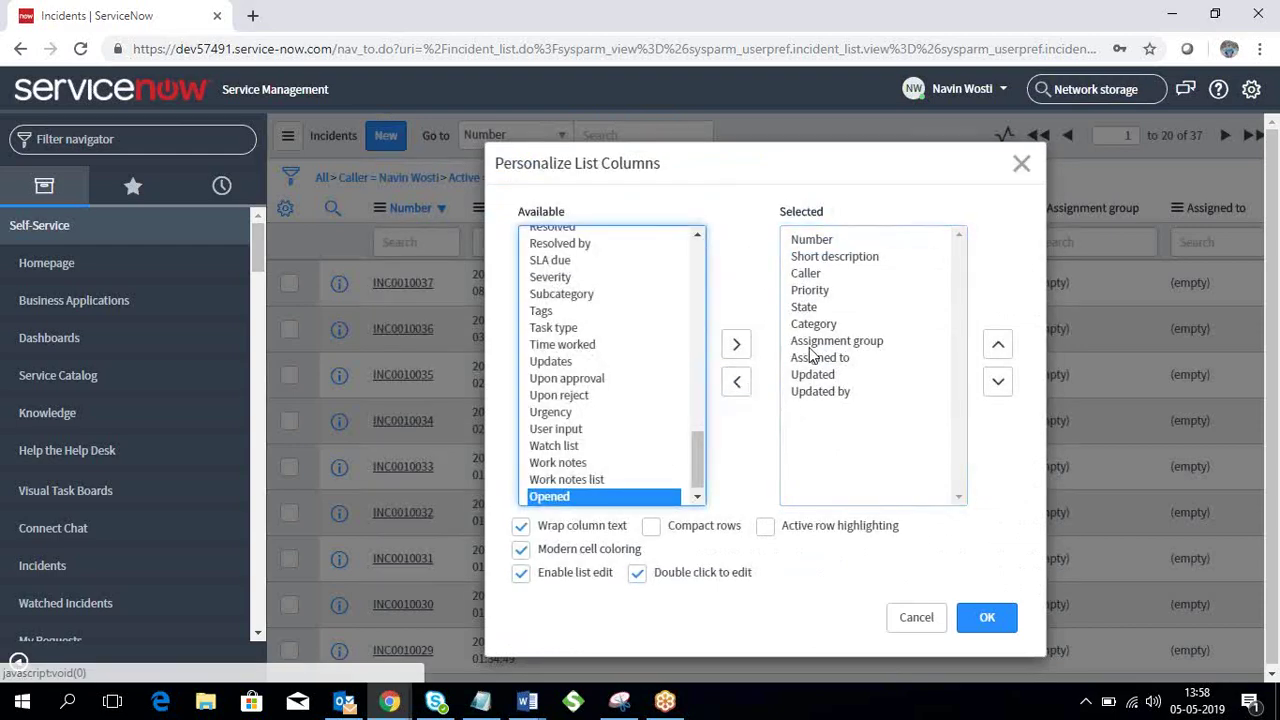
left_click(826, 392)
left_click(736, 381)
left_click(812, 375)
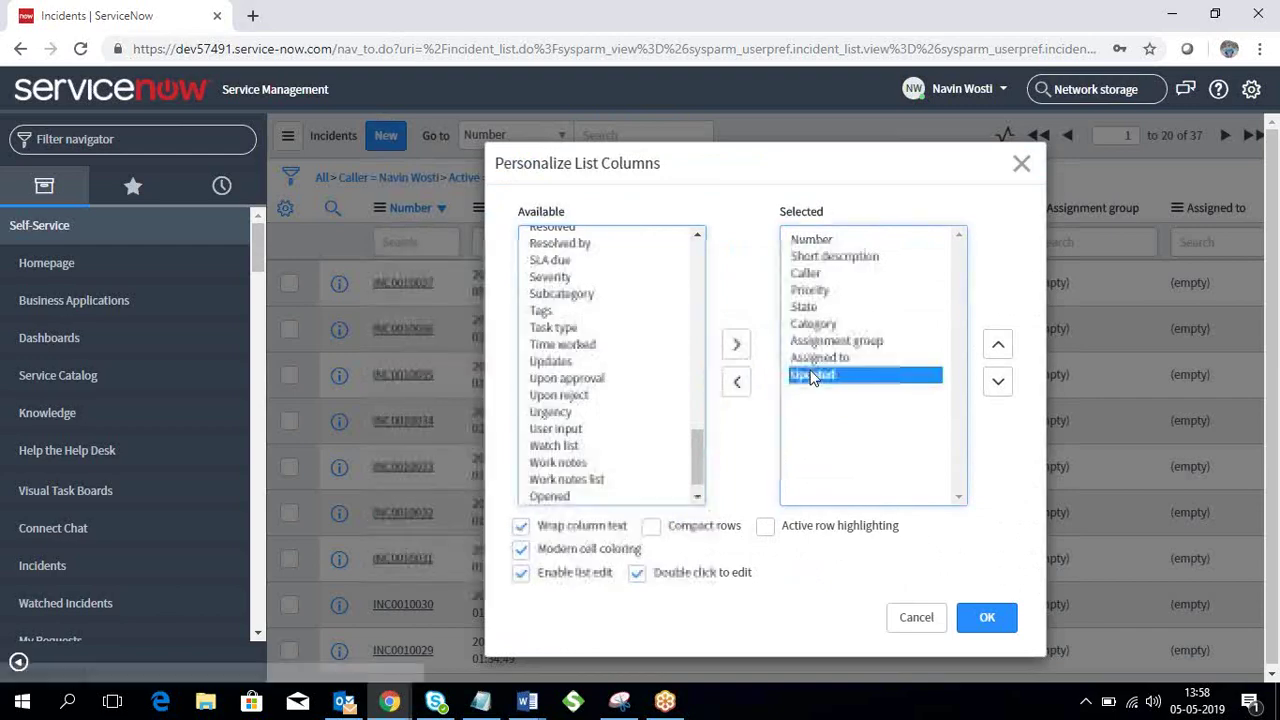
left_click(740, 381)
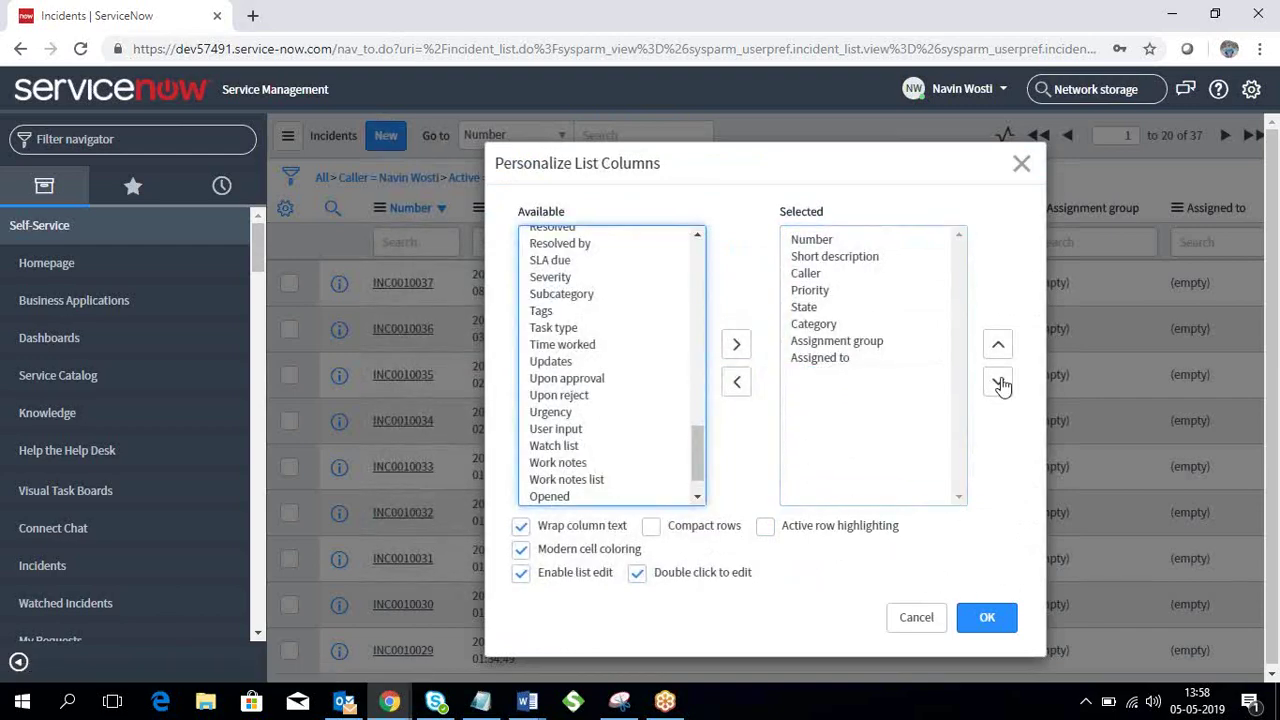
left_click(987, 617)
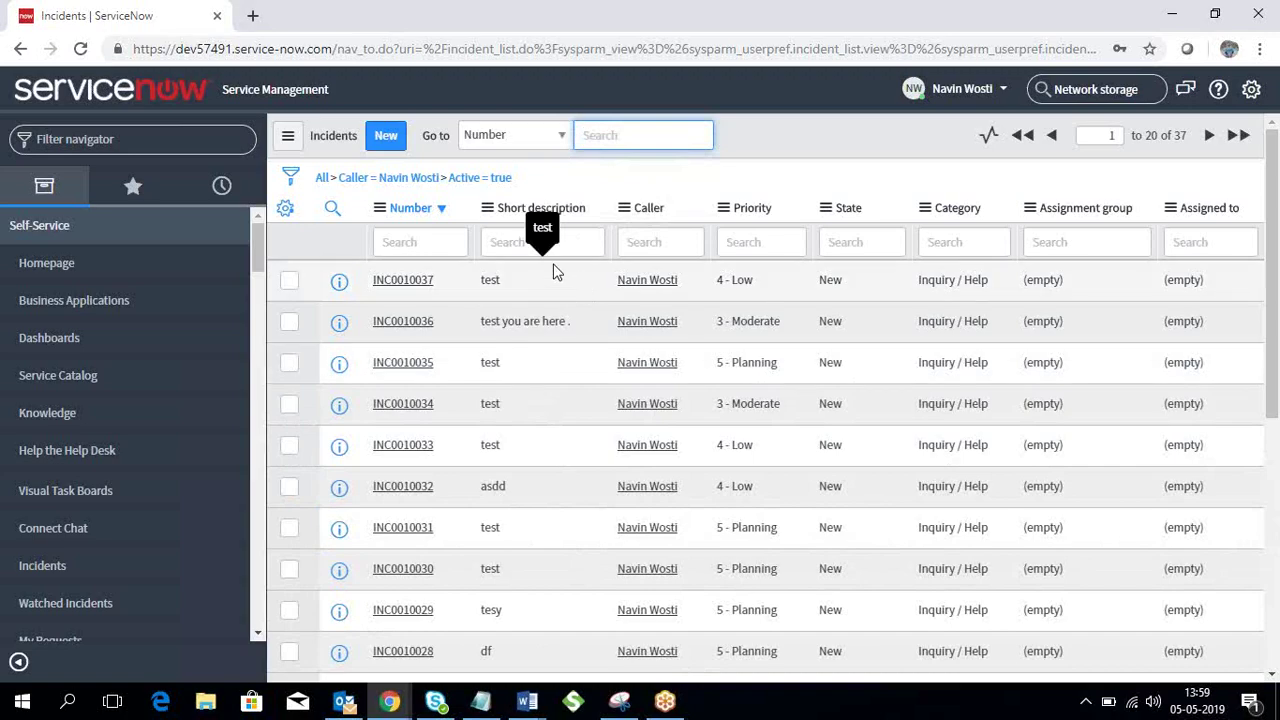
- Look through the columns available for the incident list and close the column personalization without changing it
left_click(287, 209)
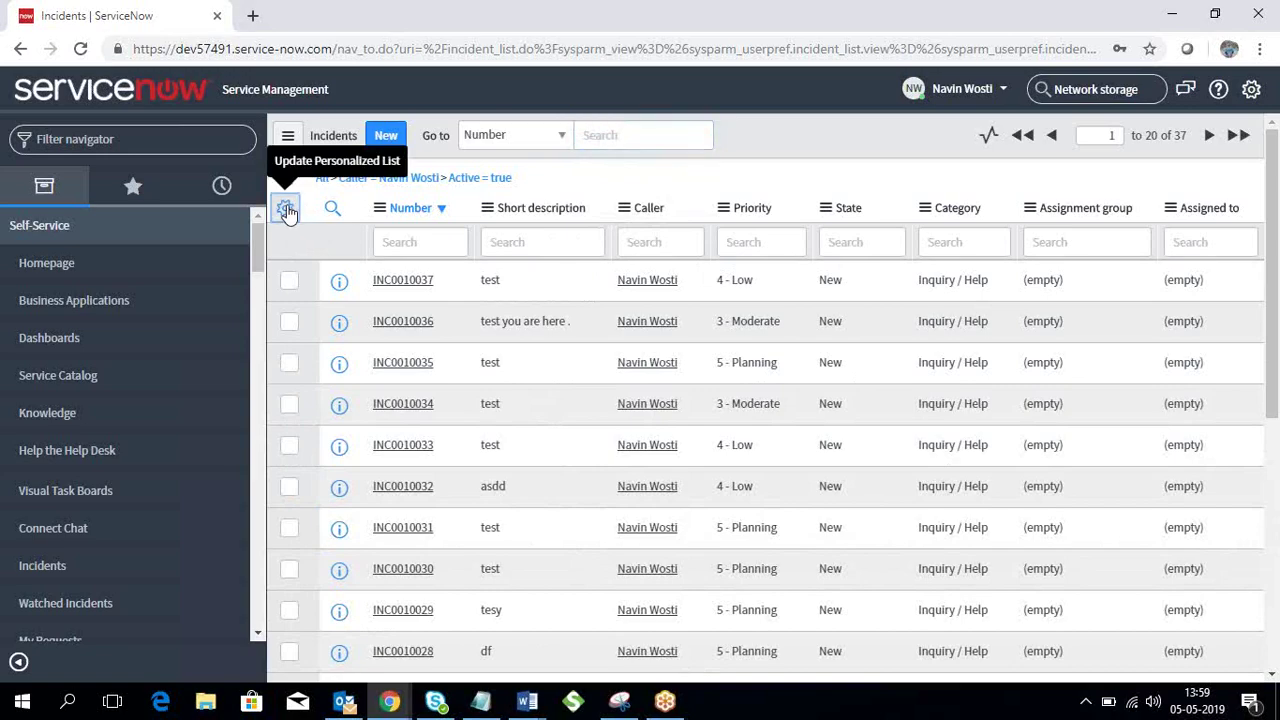
left_click(590, 257)
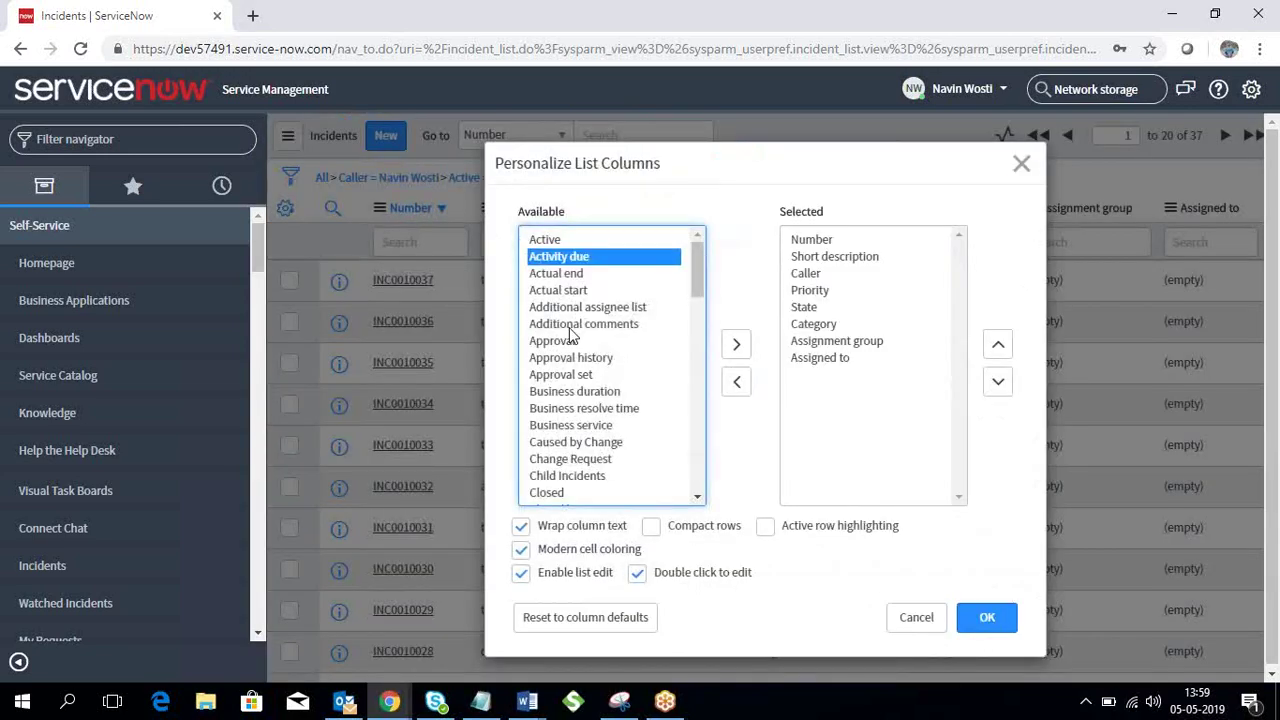
scroll(580, 320, "down", 7)
scroll(570, 338, "down", 3)
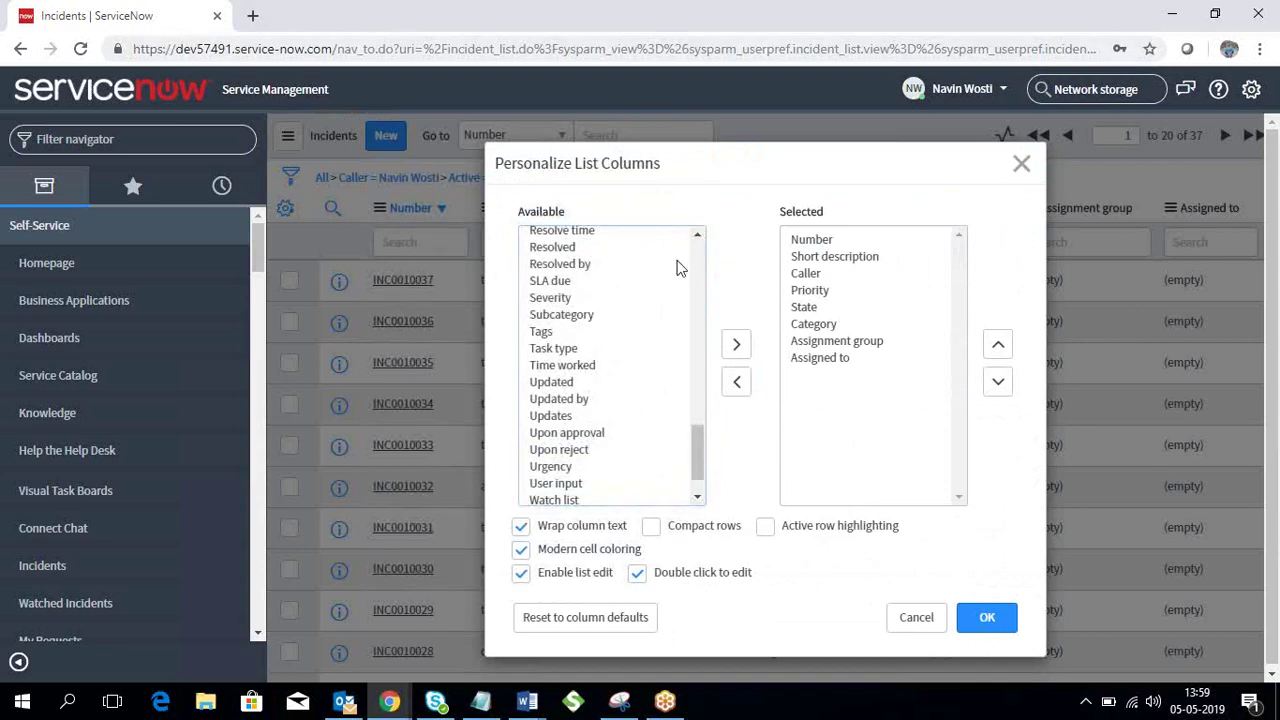
left_click(1021, 163)
- Open incident INC0010037 in a separate tab, view its form, and return to the incident list
middle_click(405, 280)
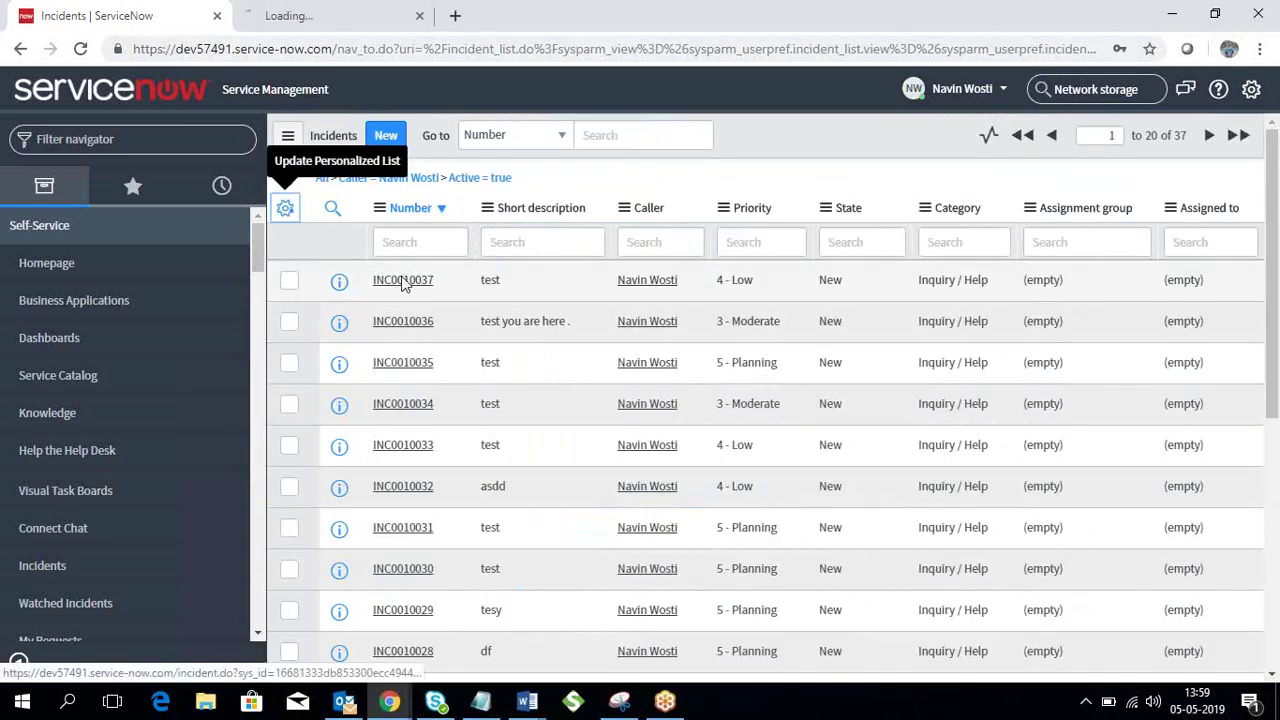
left_click(320, 14)
left_click(228, 10)
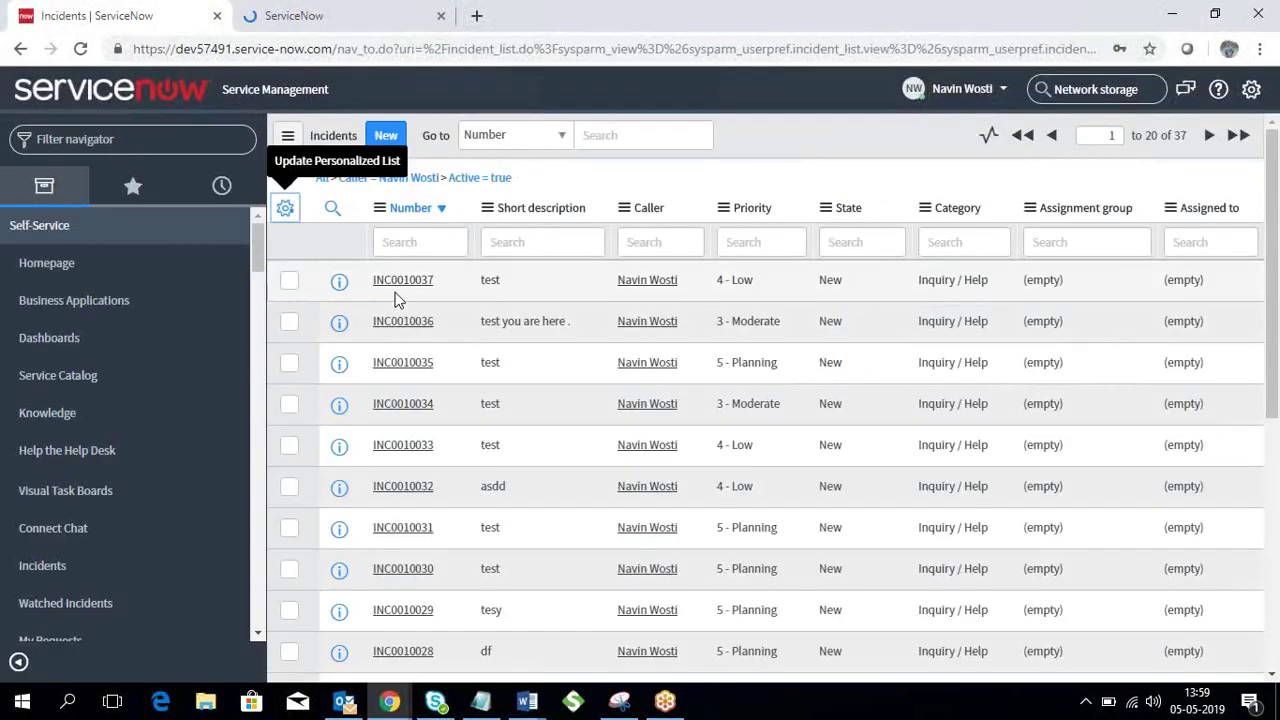
left_click(335, 8)
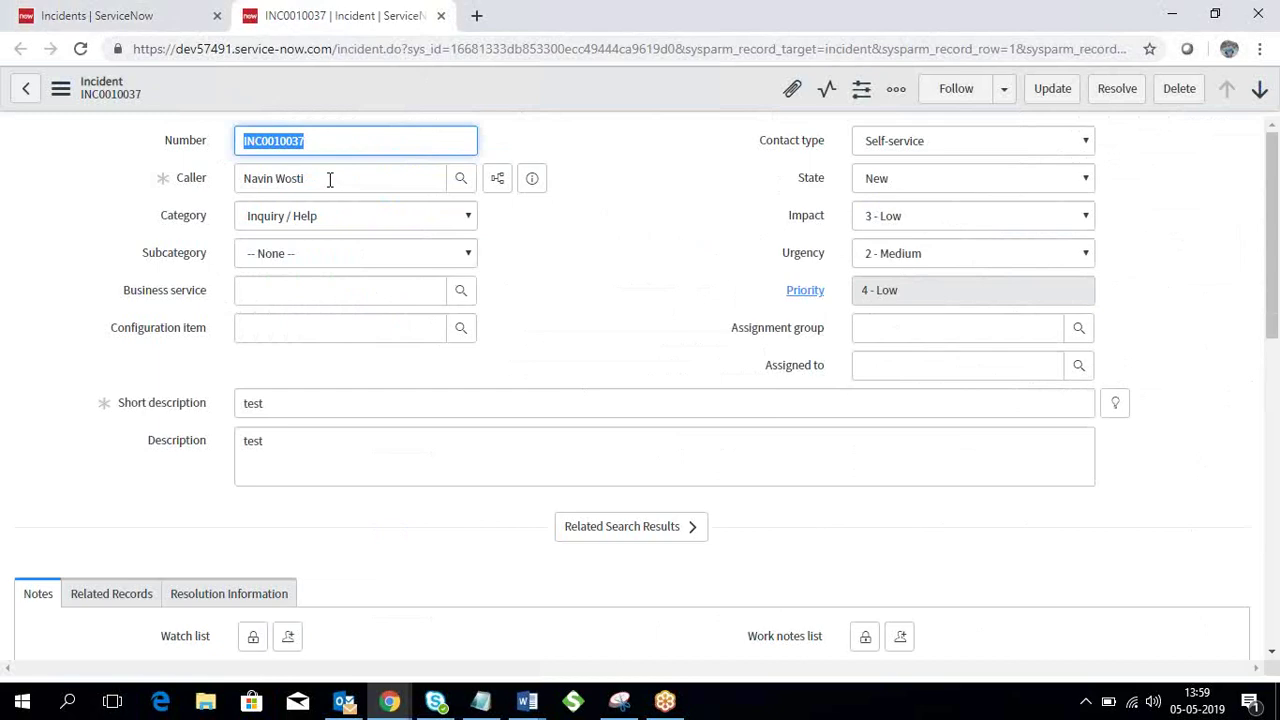
left_click(105, 15)
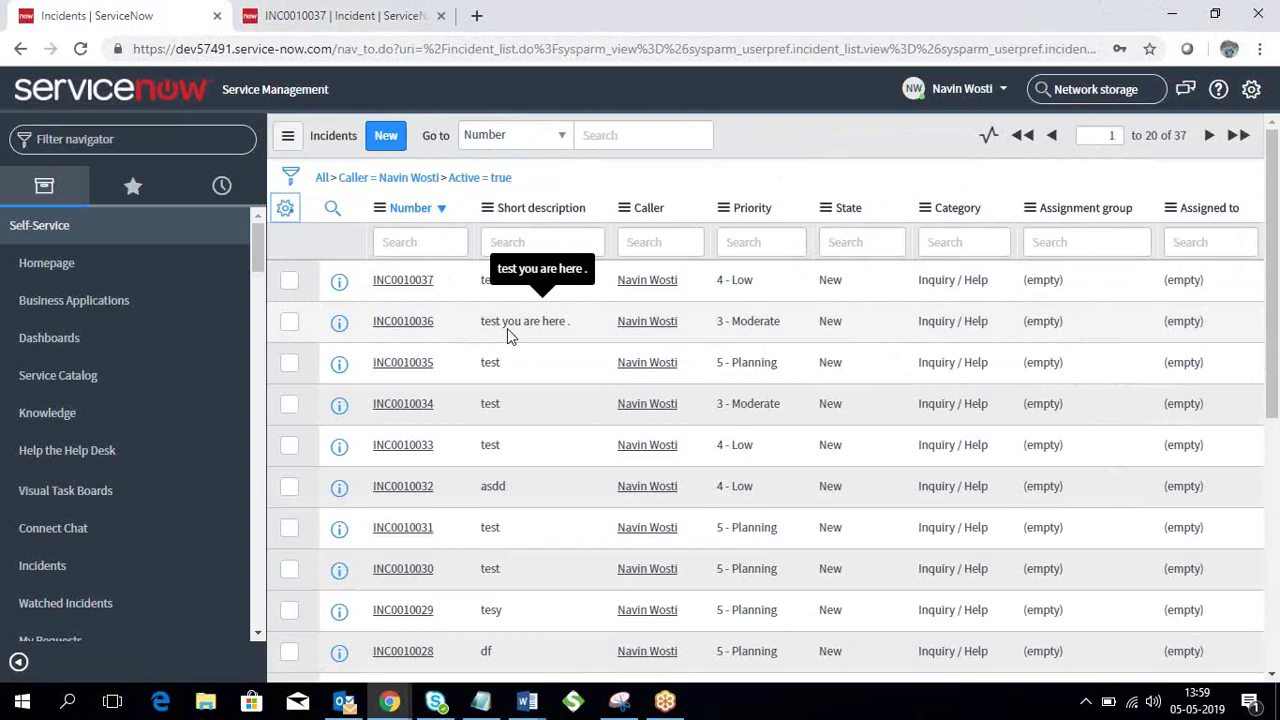
- Highlight the INC0010037 row in the incident list and compare its column values with the fields on the incident's form
left_click_drag(366, 287, 1032, 287)
left_click(362, 12)
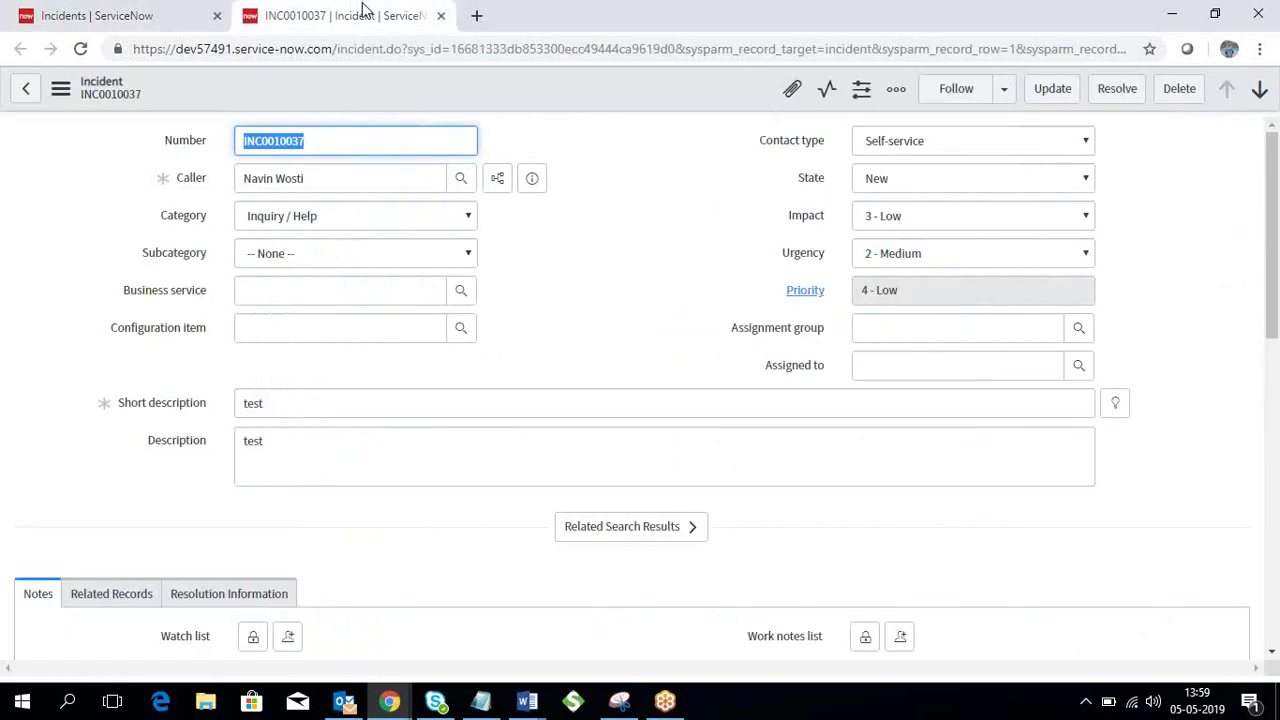
key("ctrl+Tab")
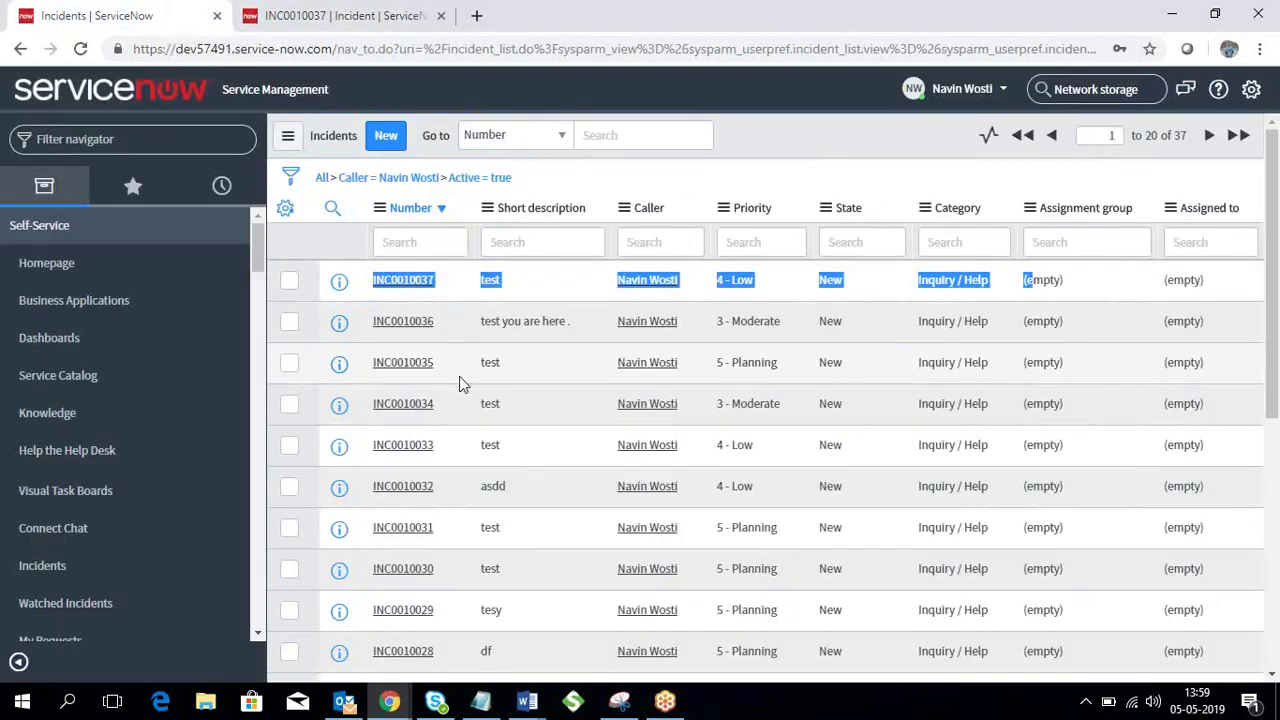
left_click(318, 12)
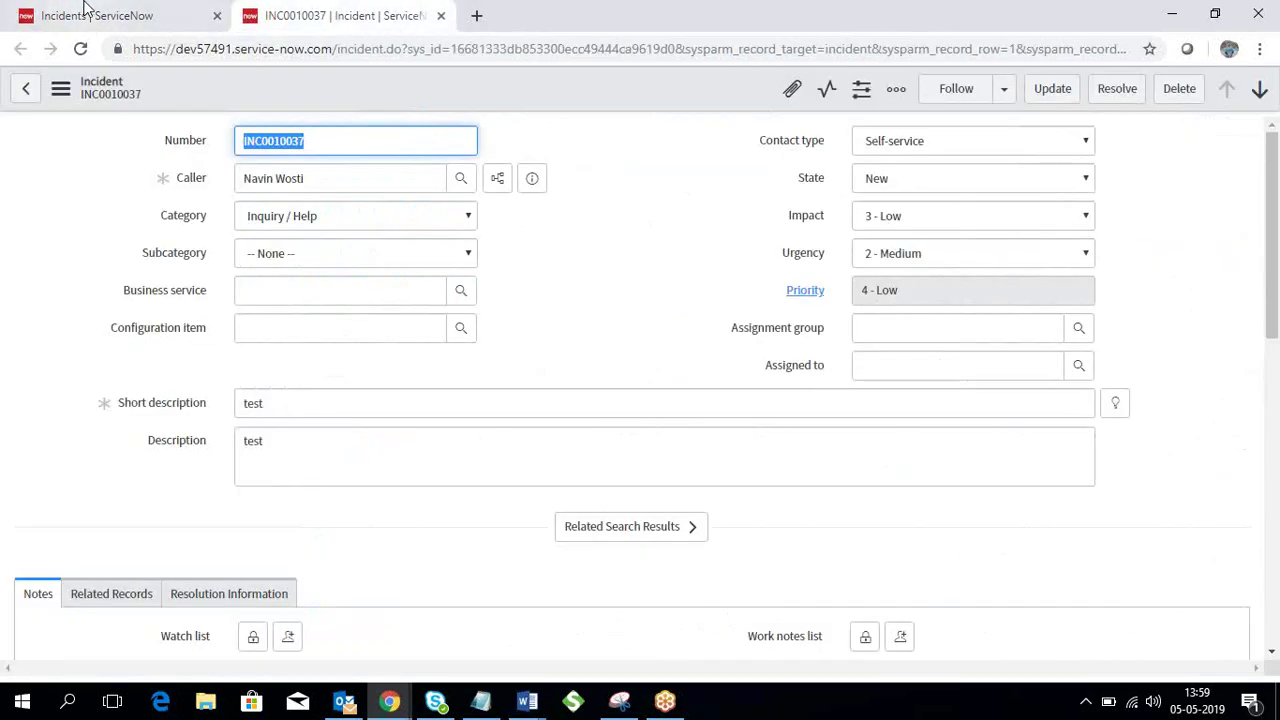
scroll(360, 431, "down", 1)
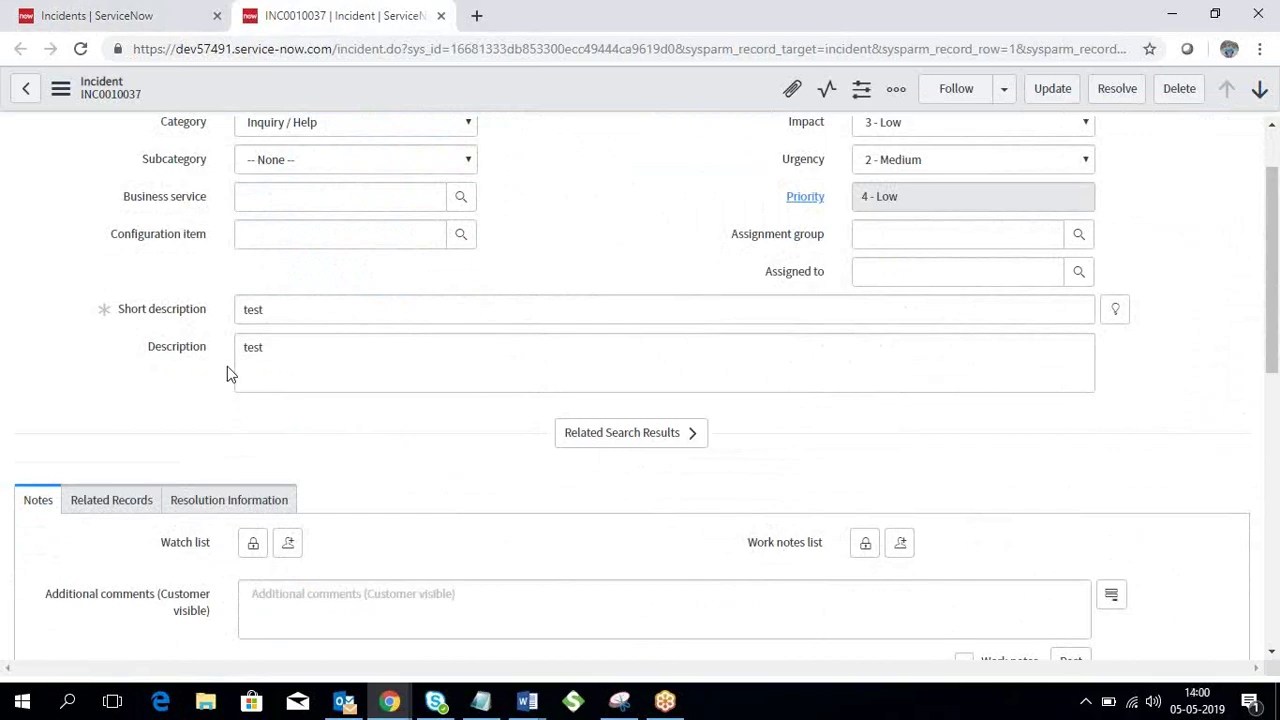
- Return to the incident list and add Description to the selected columns in its column personalization
left_click(80, 14)
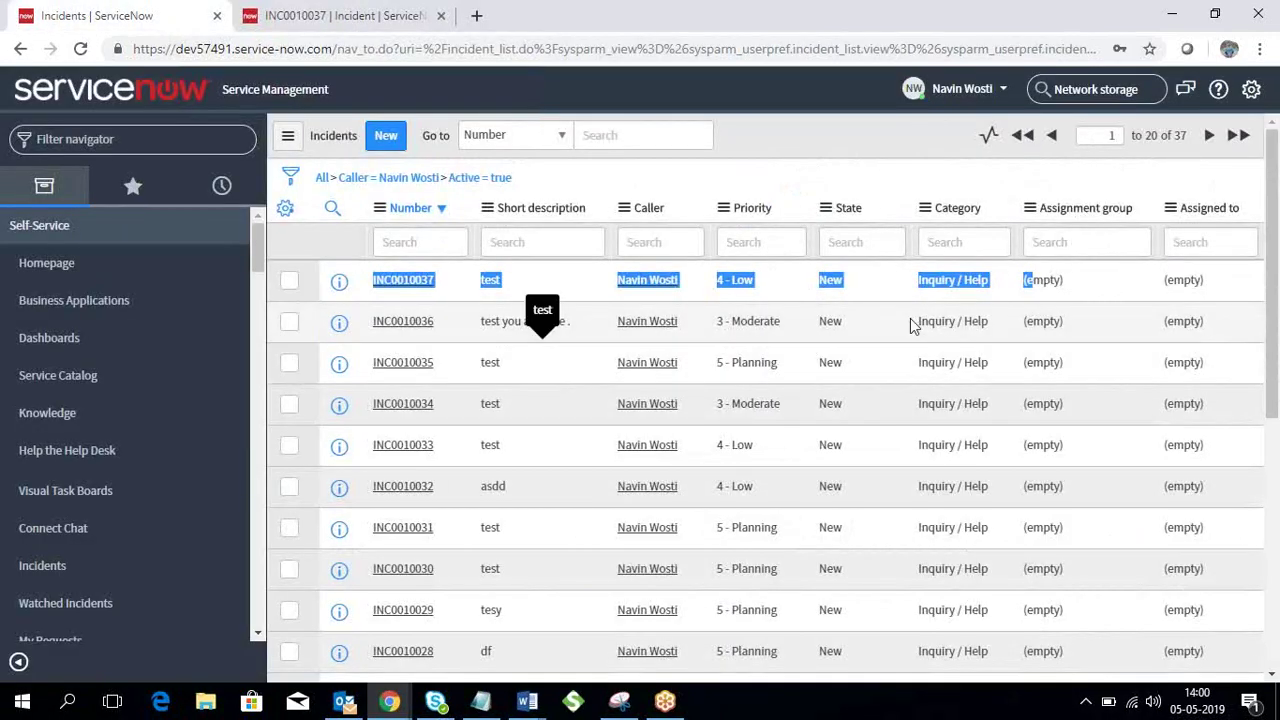
left_click(285, 207)
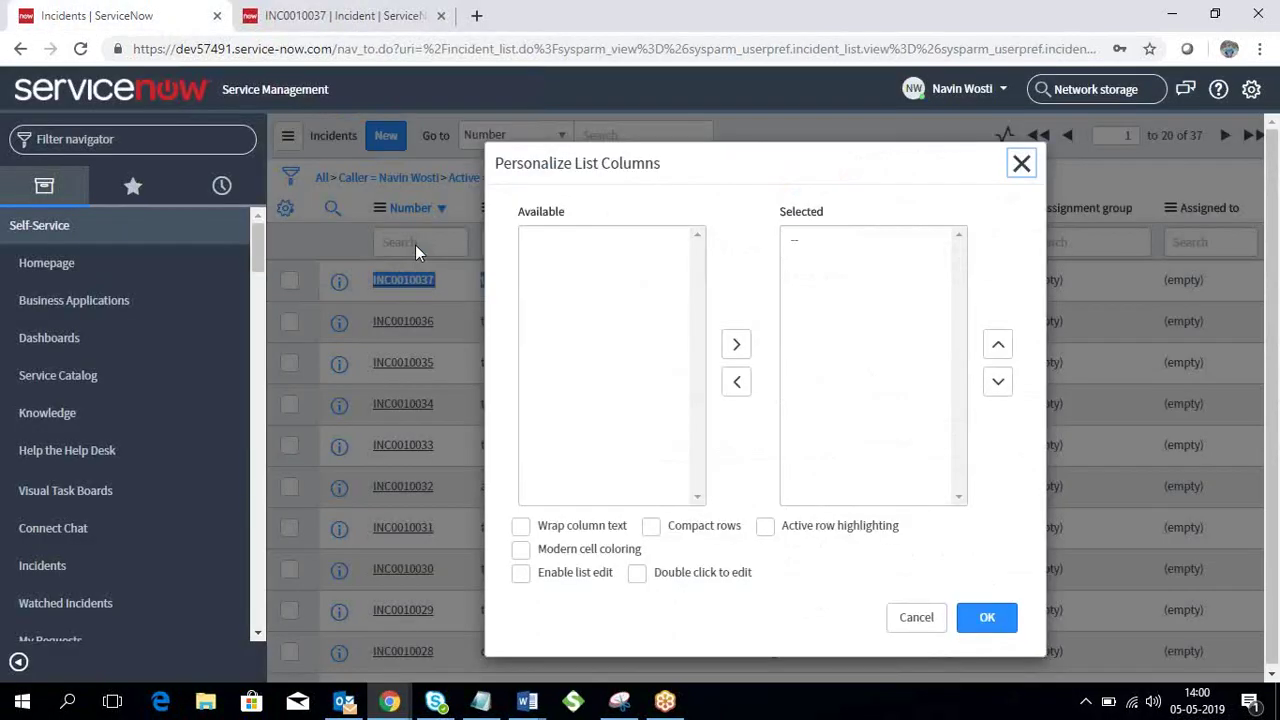
left_click(557, 309)
type("des")
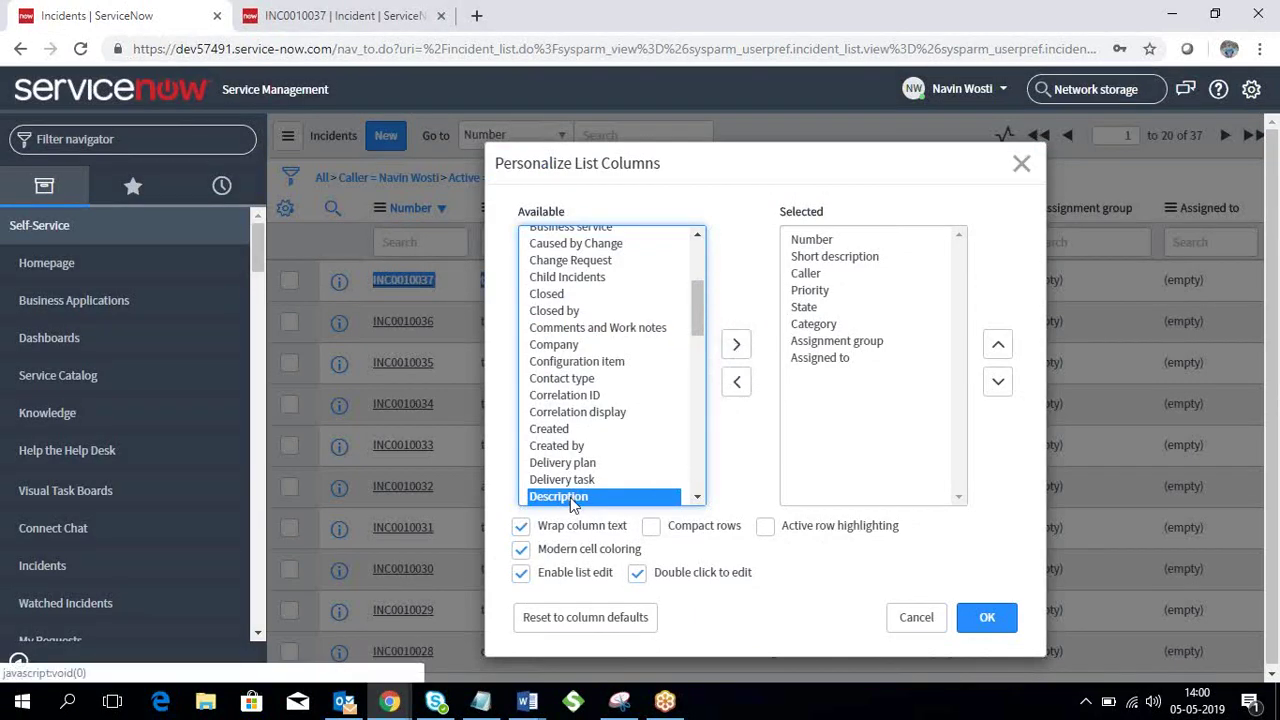
left_click(736, 344)
- Position the Description column directly after Short description and apply the personalized columns to the incident list
left_click(997, 345)
left_click(997, 345)
left_click(997, 345)
left_click(997, 345)
left_click(997, 345)
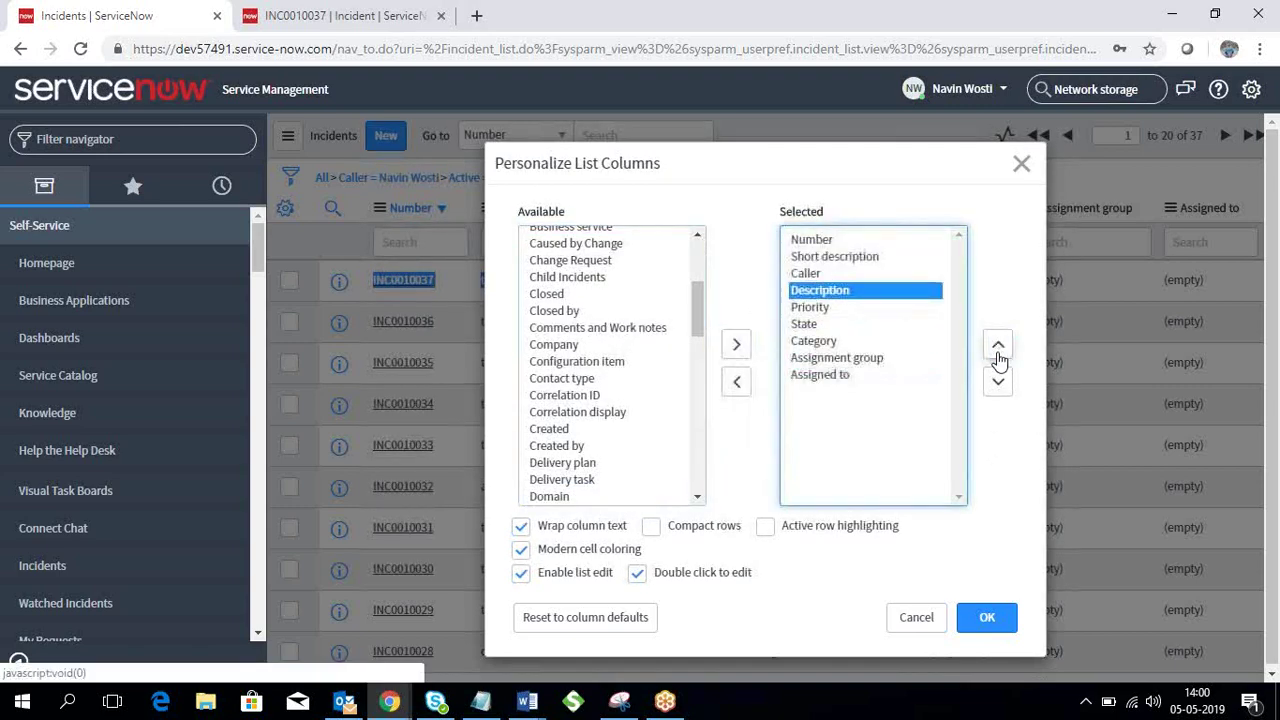
left_click(997, 345)
left_click(997, 345)
left_click(997, 345)
left_click(998, 384)
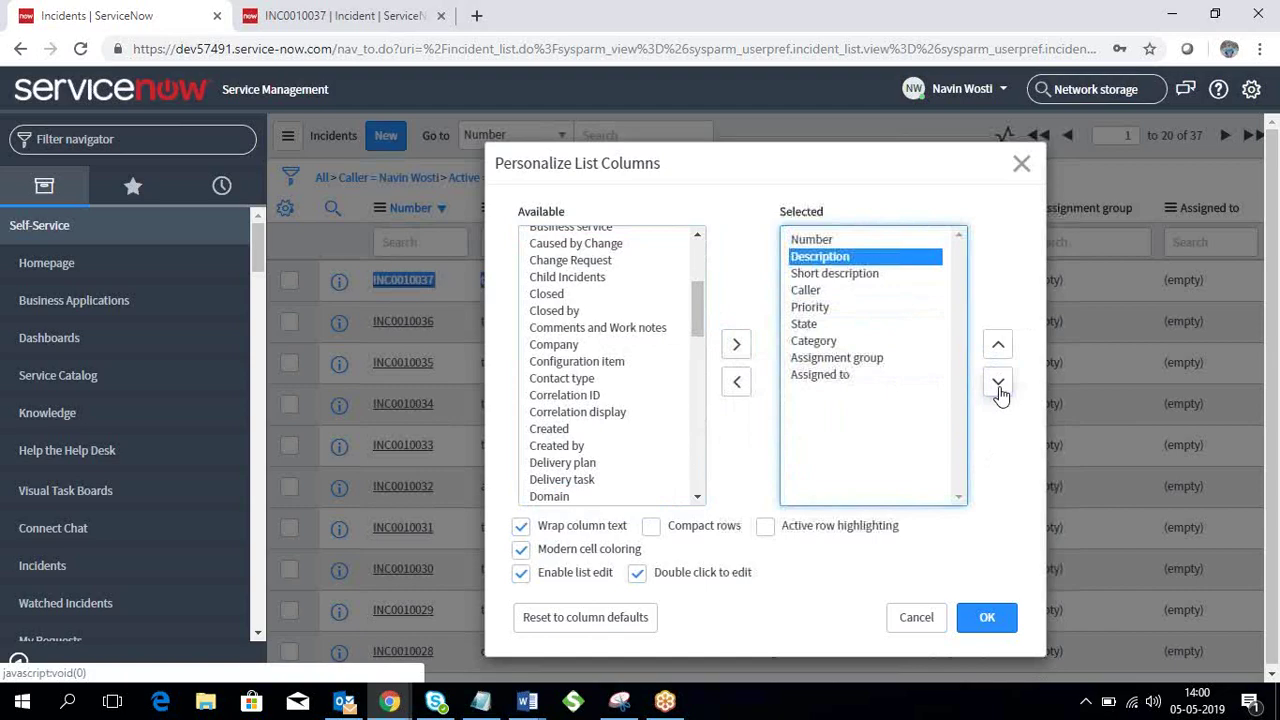
left_click(998, 384)
left_click(983, 618)
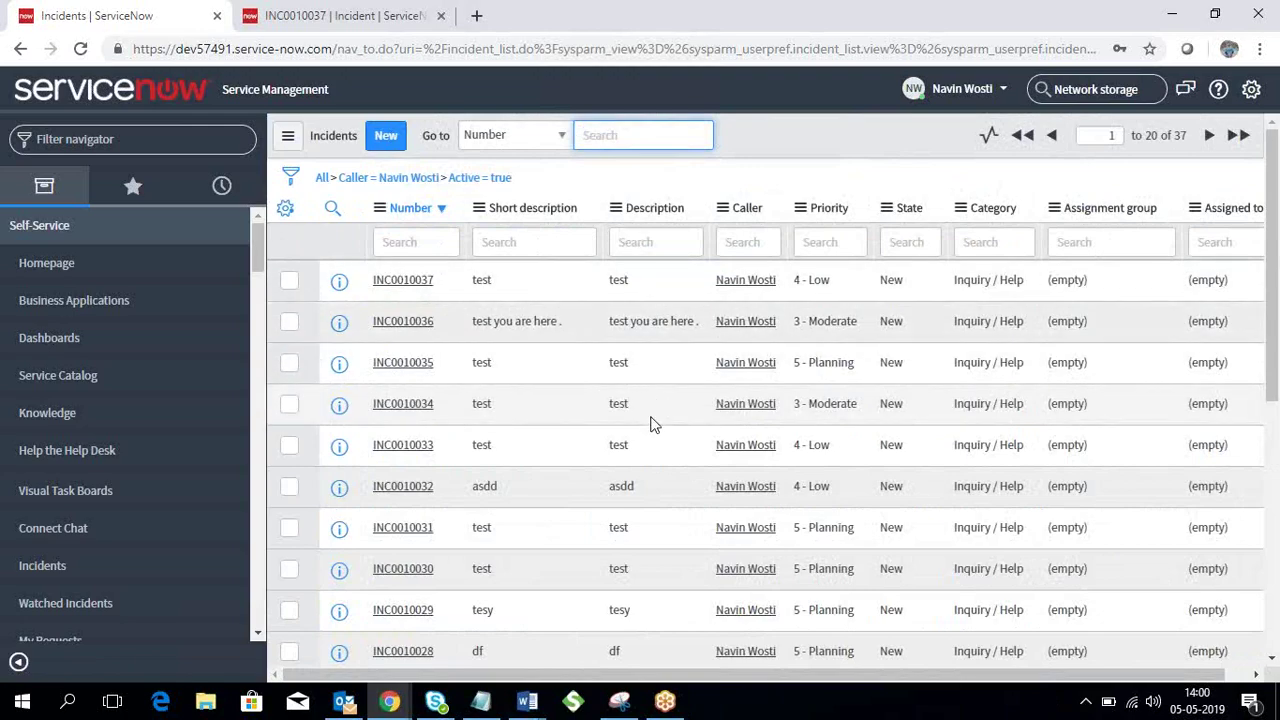
scroll(651, 480, "down", 5)
scroll(651, 500, "up", 5)
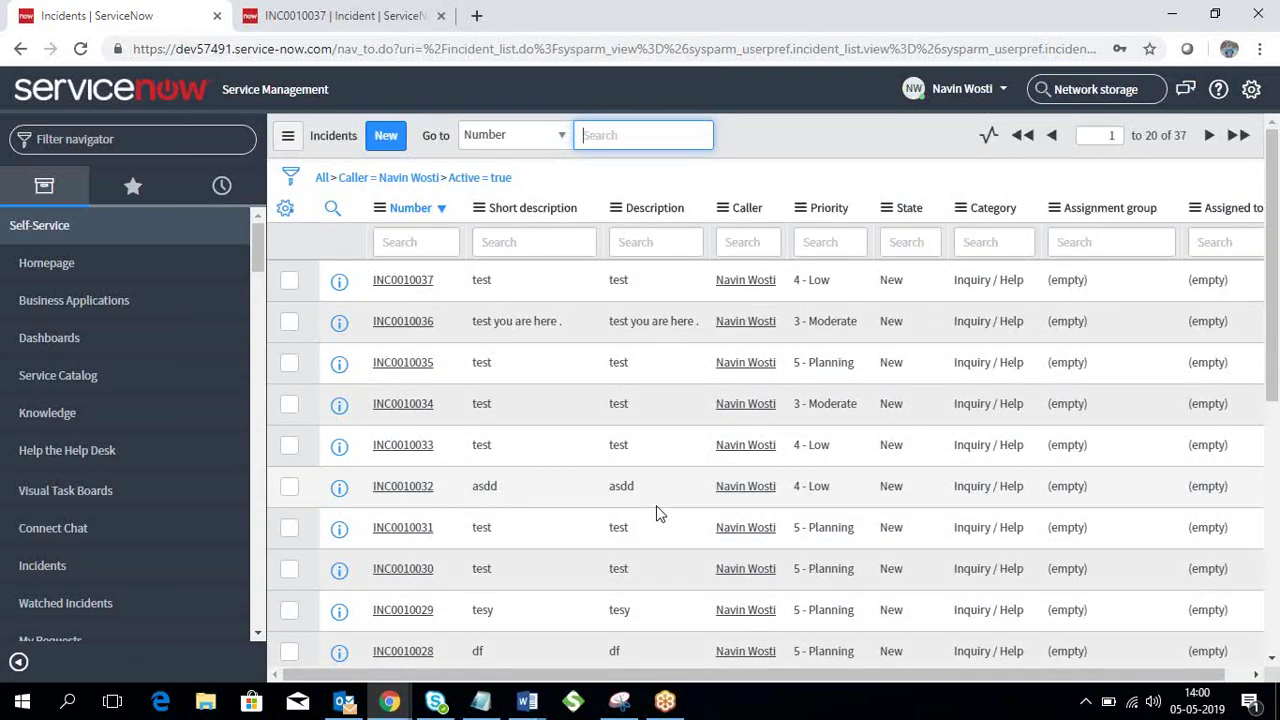
left_click(288, 137)
mouse_move(340, 145)
left_click(826, 182)
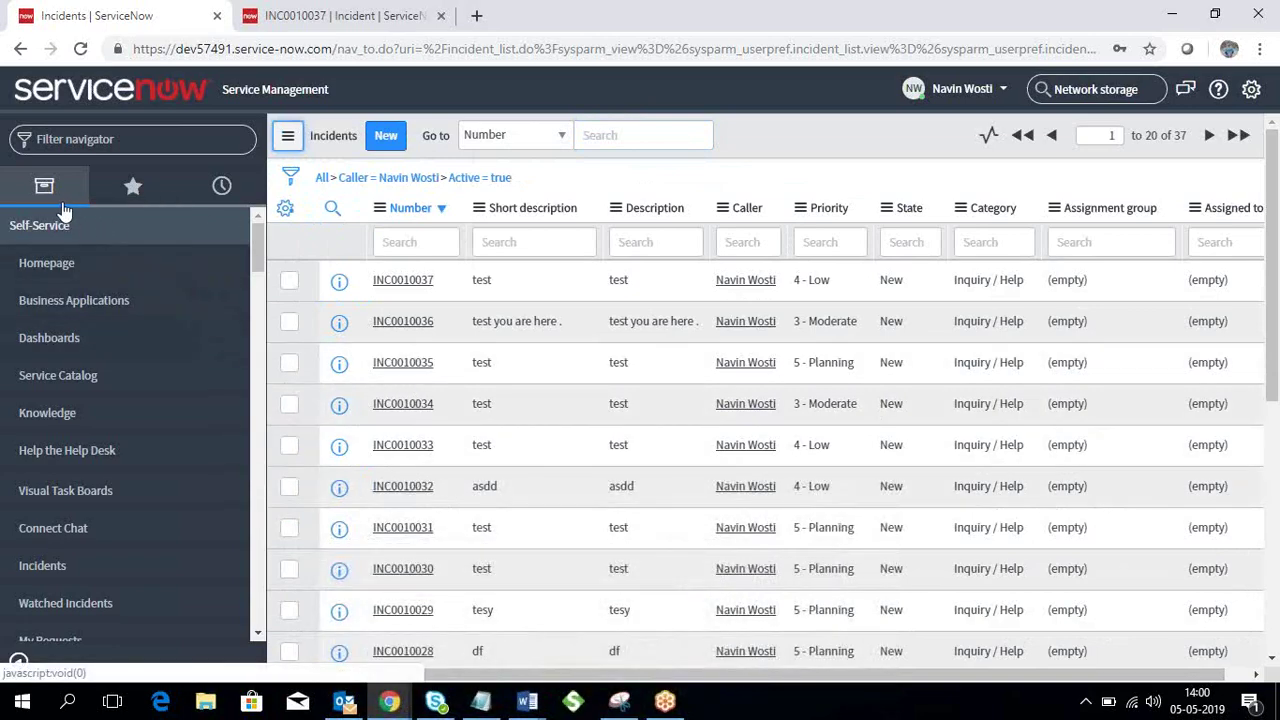
- Open the Self-Service Incidents module from the application navigator
left_click(66, 133)
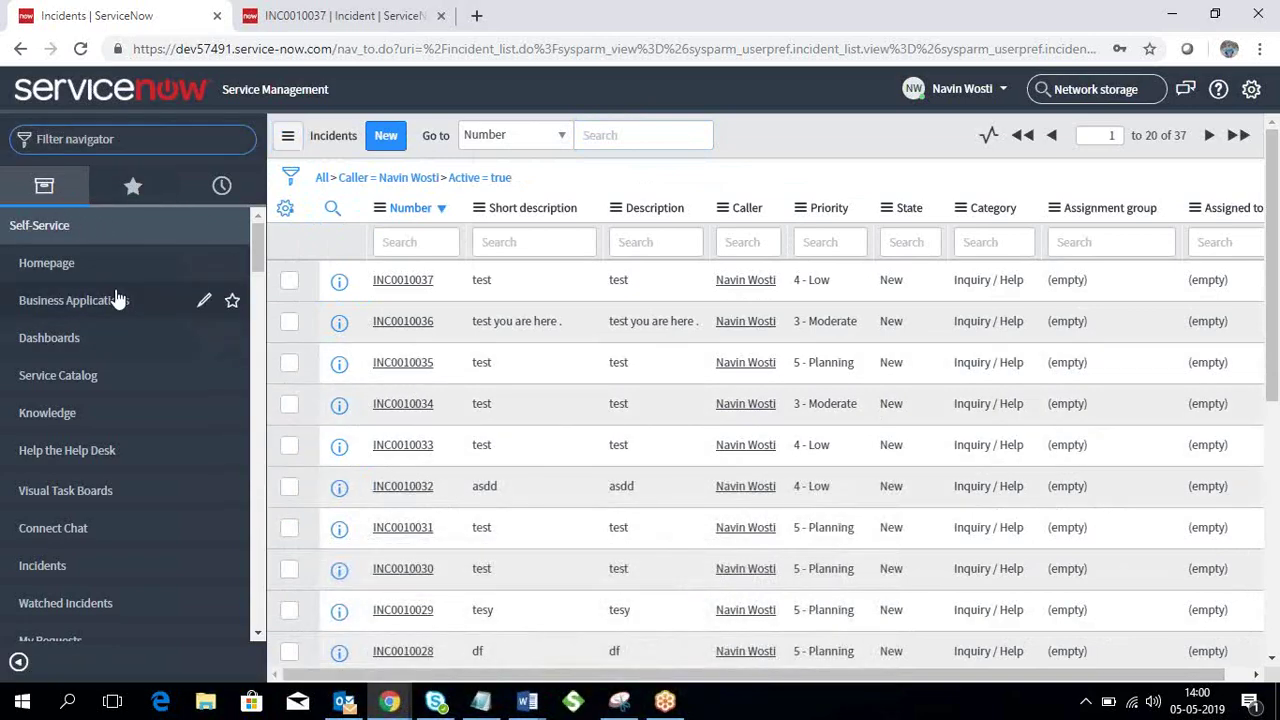
scroll(110, 450, "down", 2)
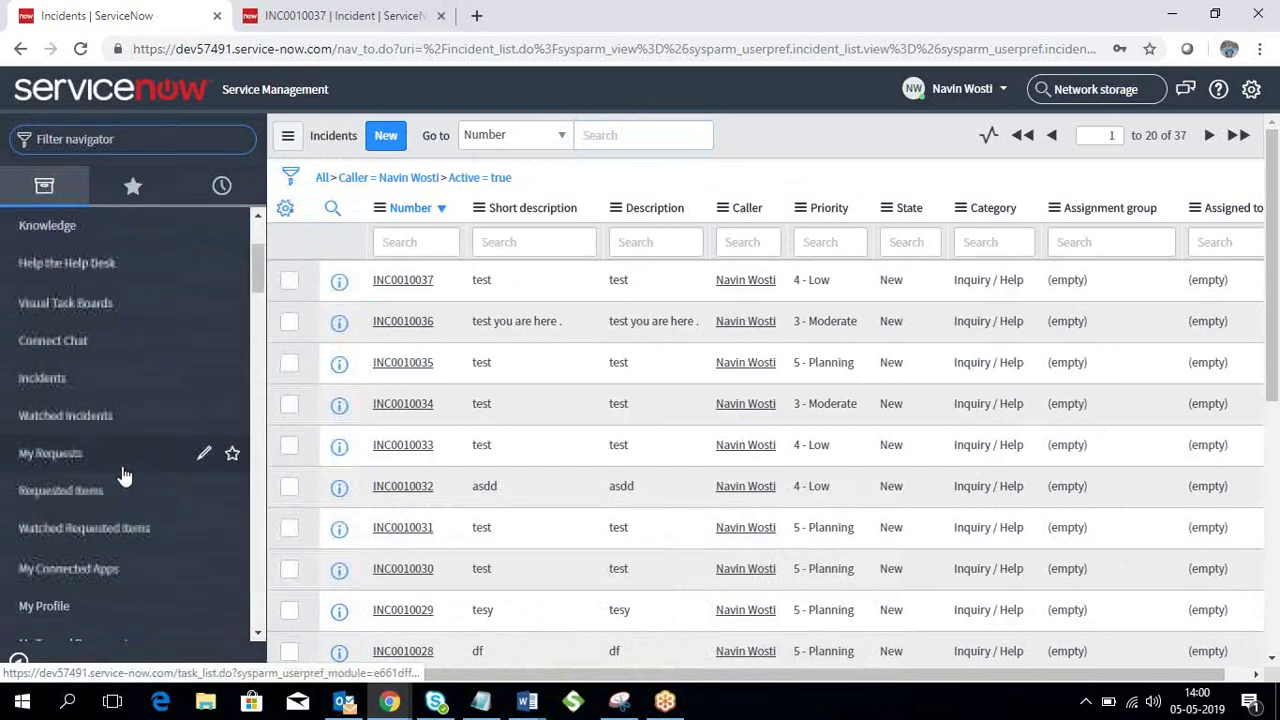
left_click(44, 380)
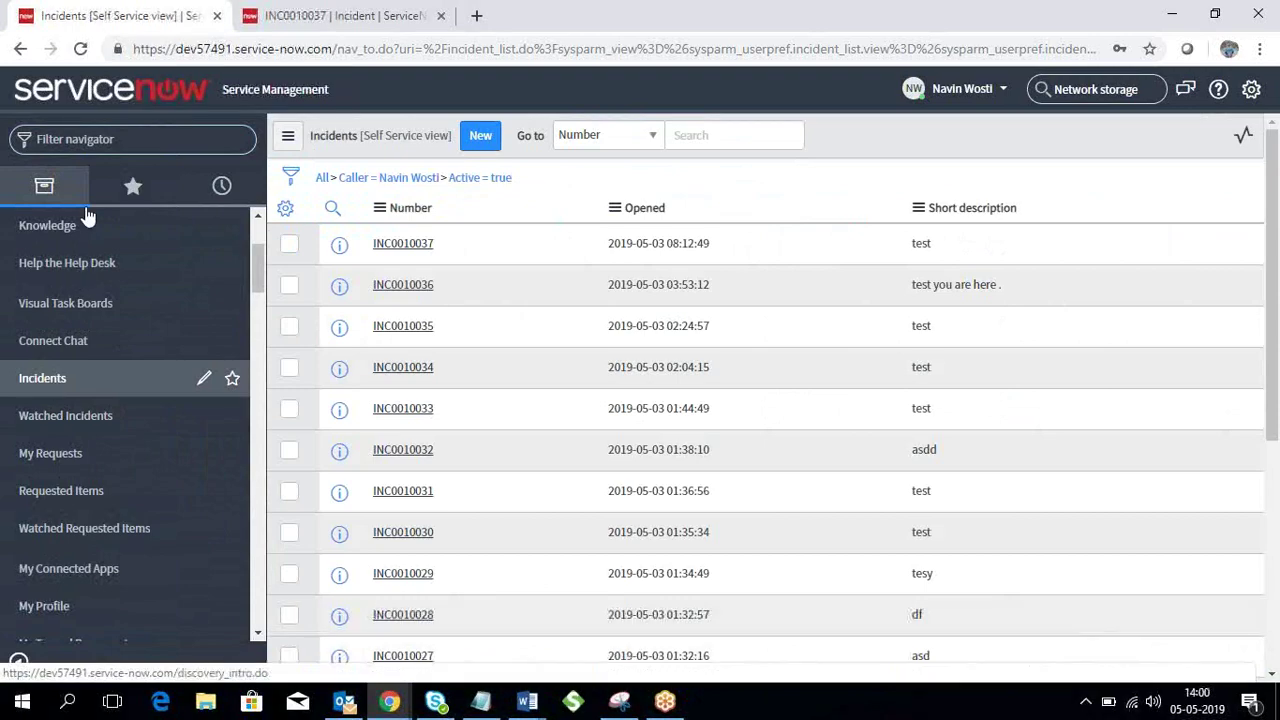
- Look through the applications and modules offered in the application navigator
scroll(103, 522, "down", 5)
scroll(103, 522, "down", 6)
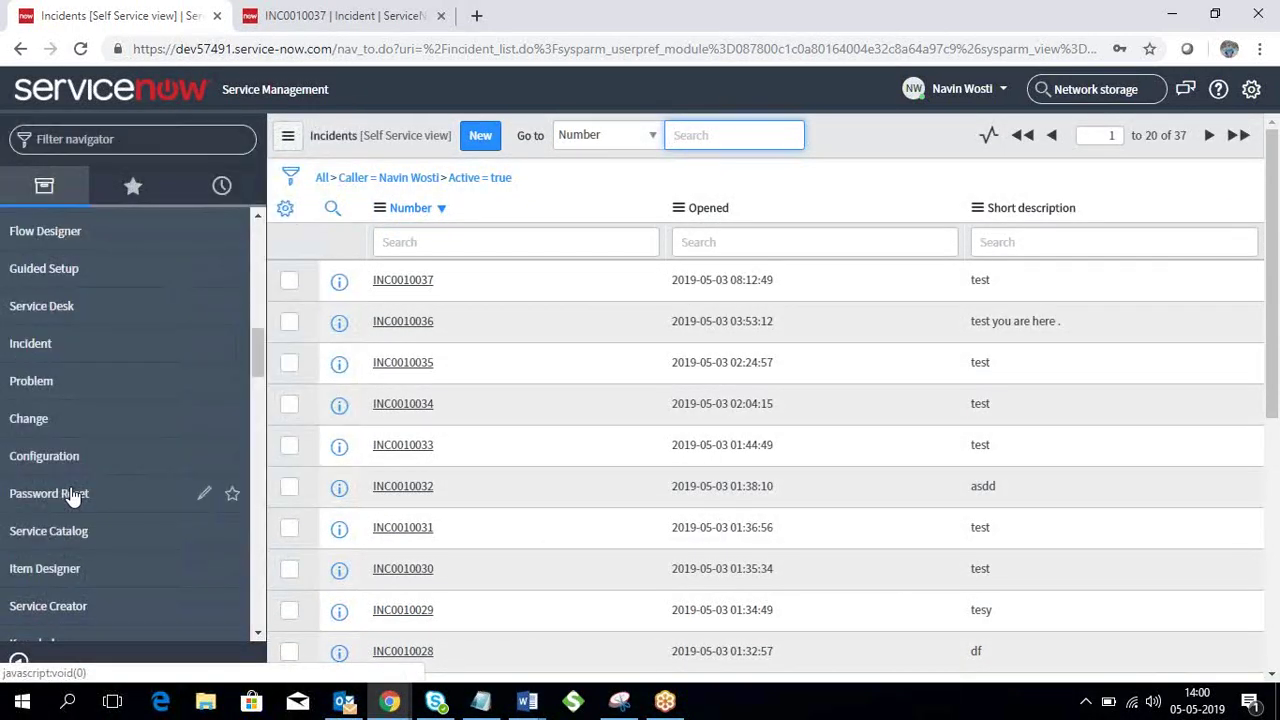
scroll(114, 471, "down", 1)
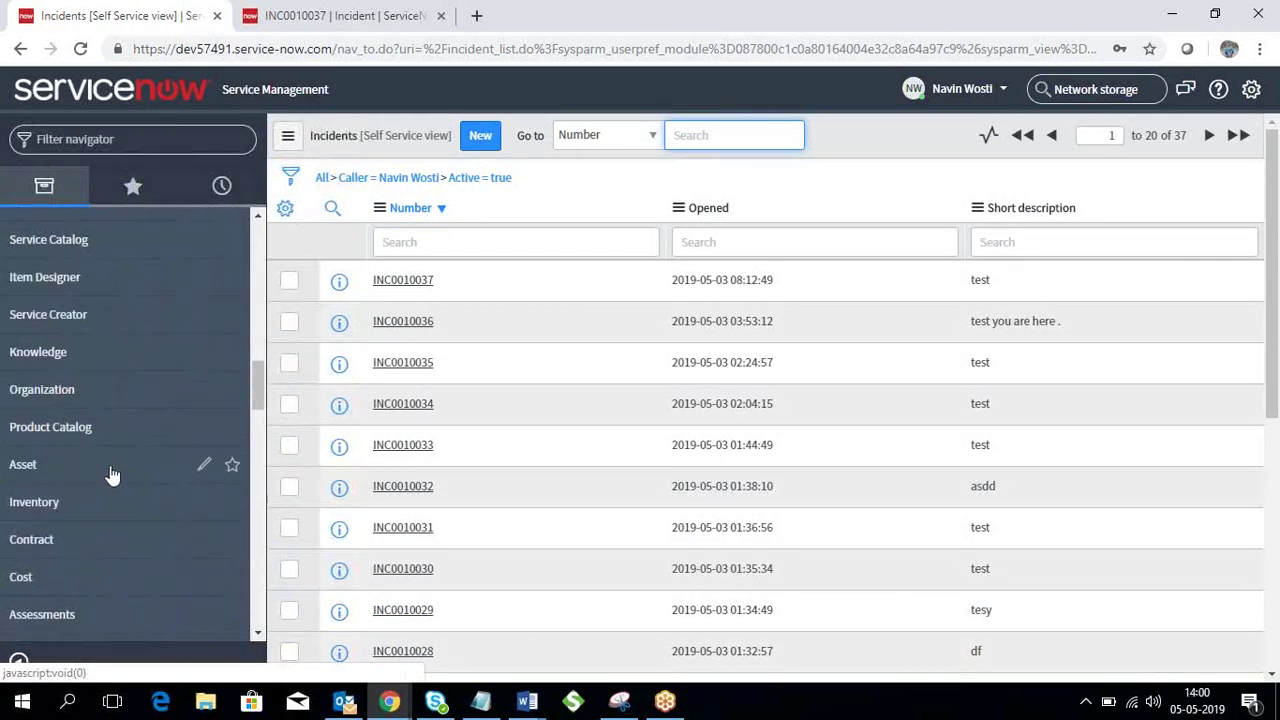
scroll(114, 474, "up", 1)
scroll(135, 507, "up", 10)
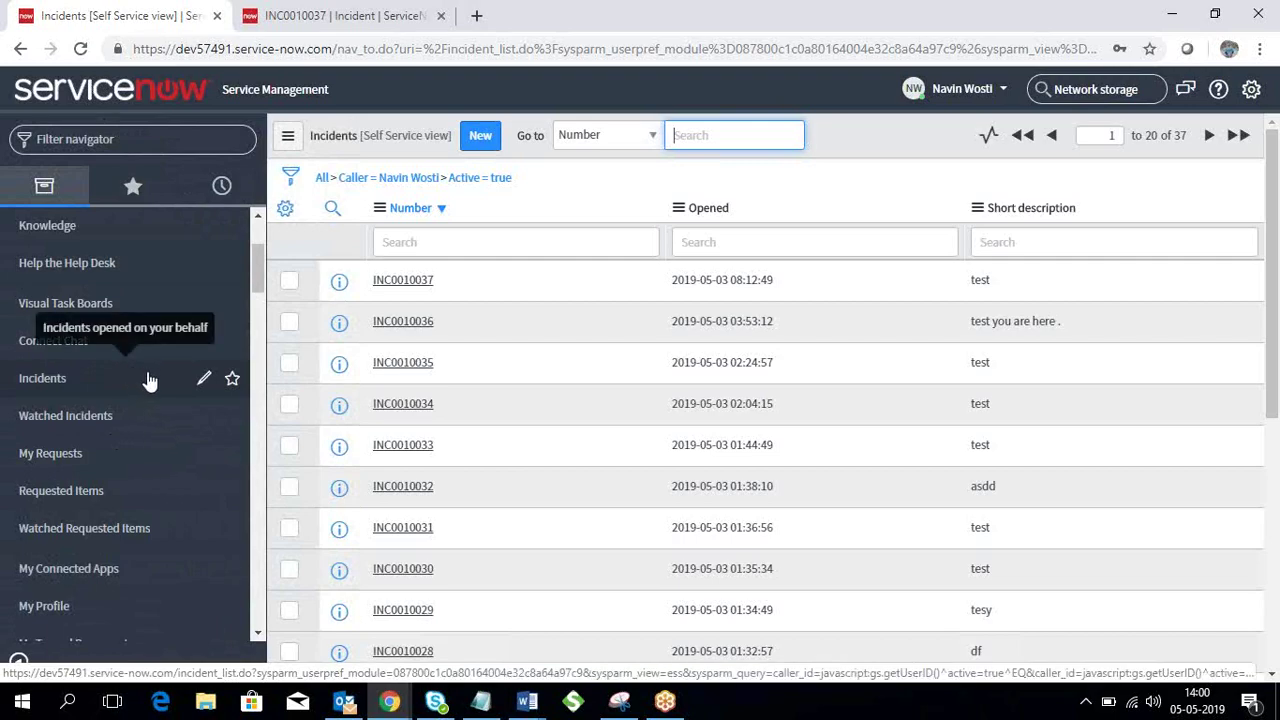
scroll(148, 380, "down", 10)
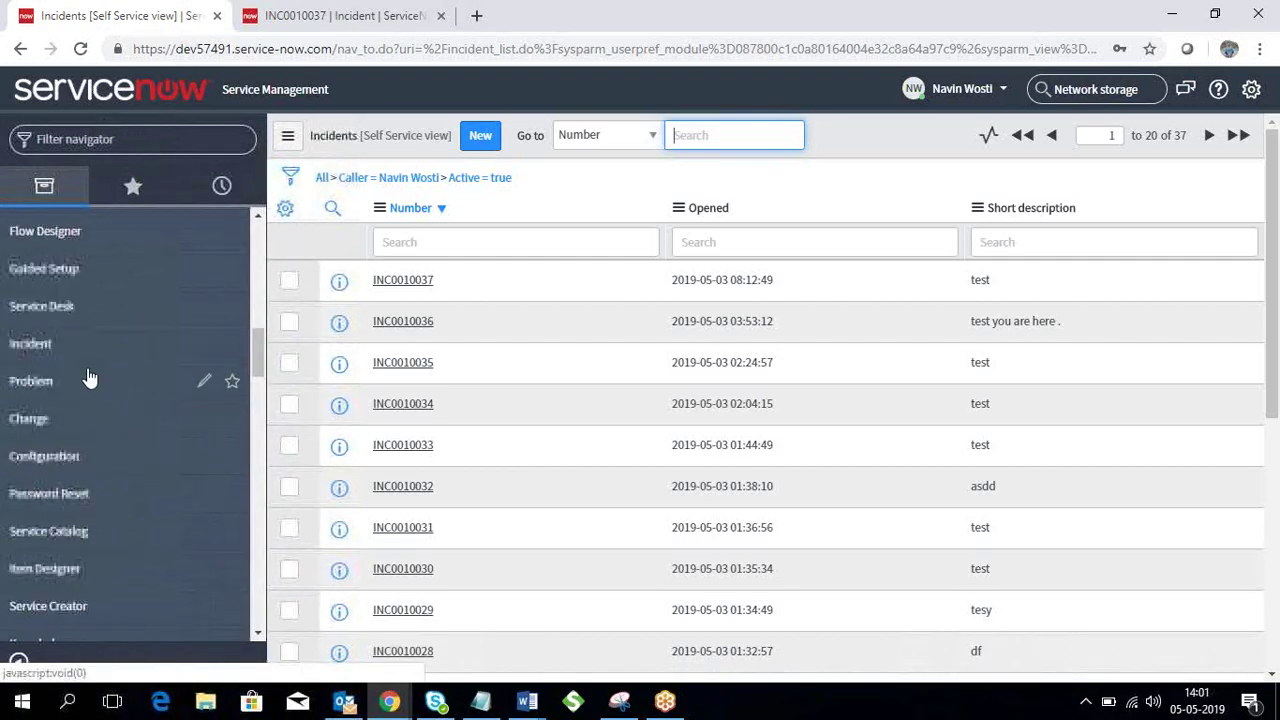
scroll(88, 377, "down", 4)
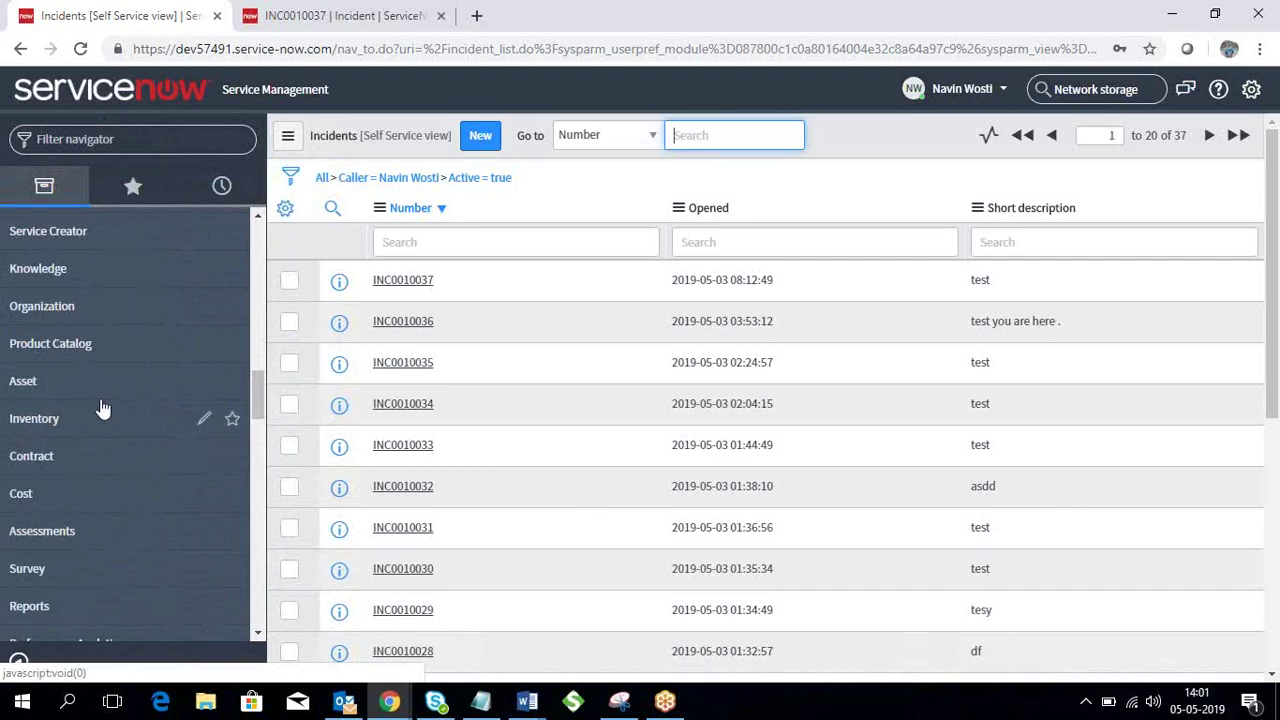
scroll(100, 380, "down", 1)
scroll(108, 415, "down", 4)
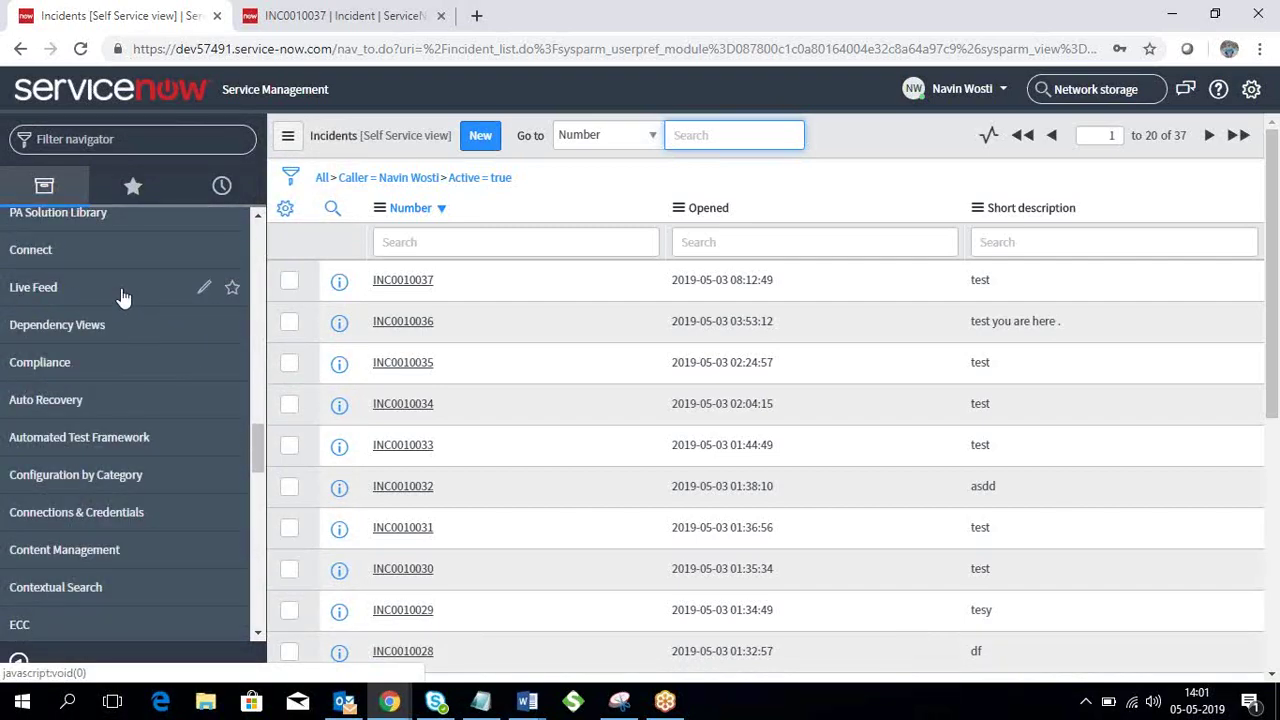
scroll(90, 470, "down", 3)
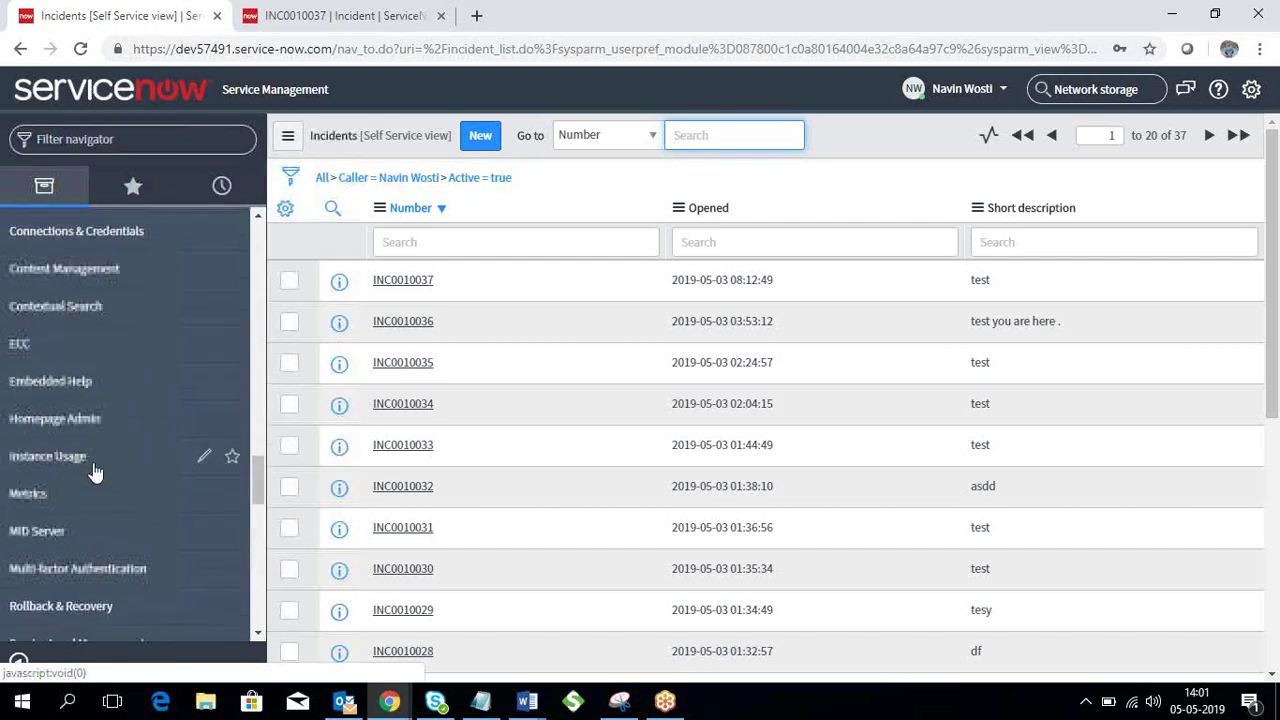
- Add Help Content from Embedded Help and the Self-Service modules Take Survey and My Tags to the favorites
left_click(40, 385)
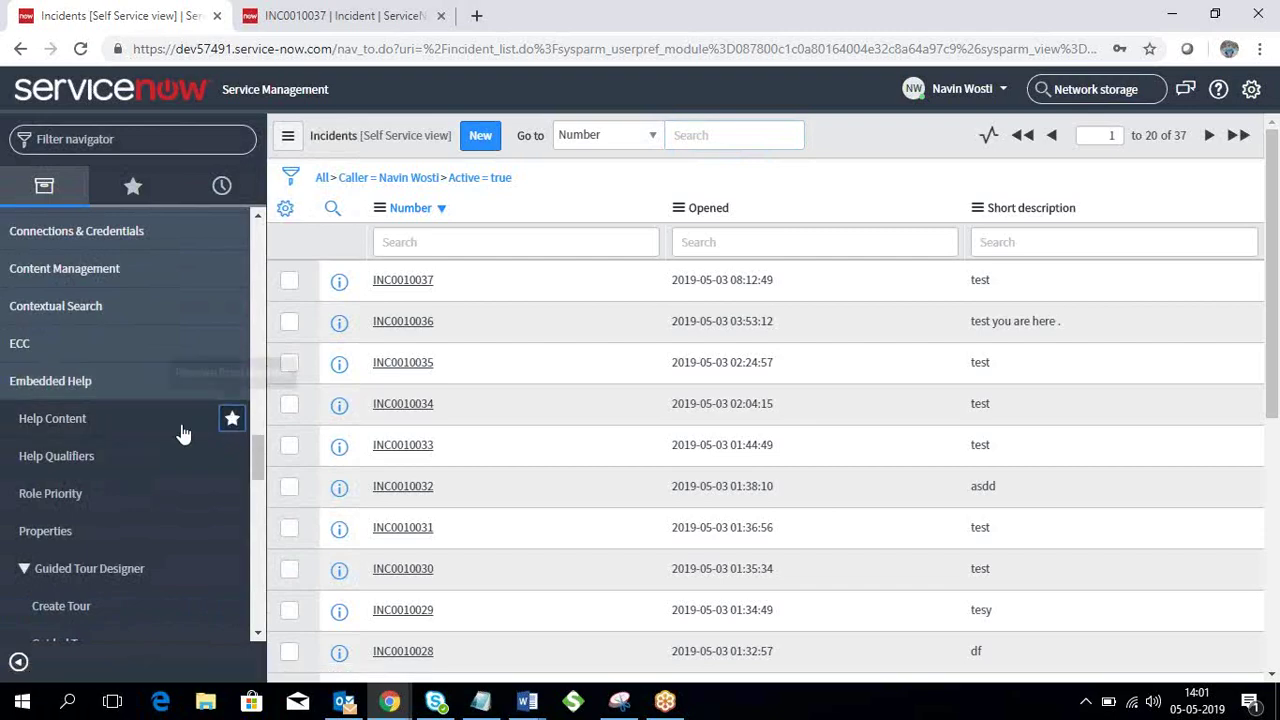
scroll(120, 510, "down", 15)
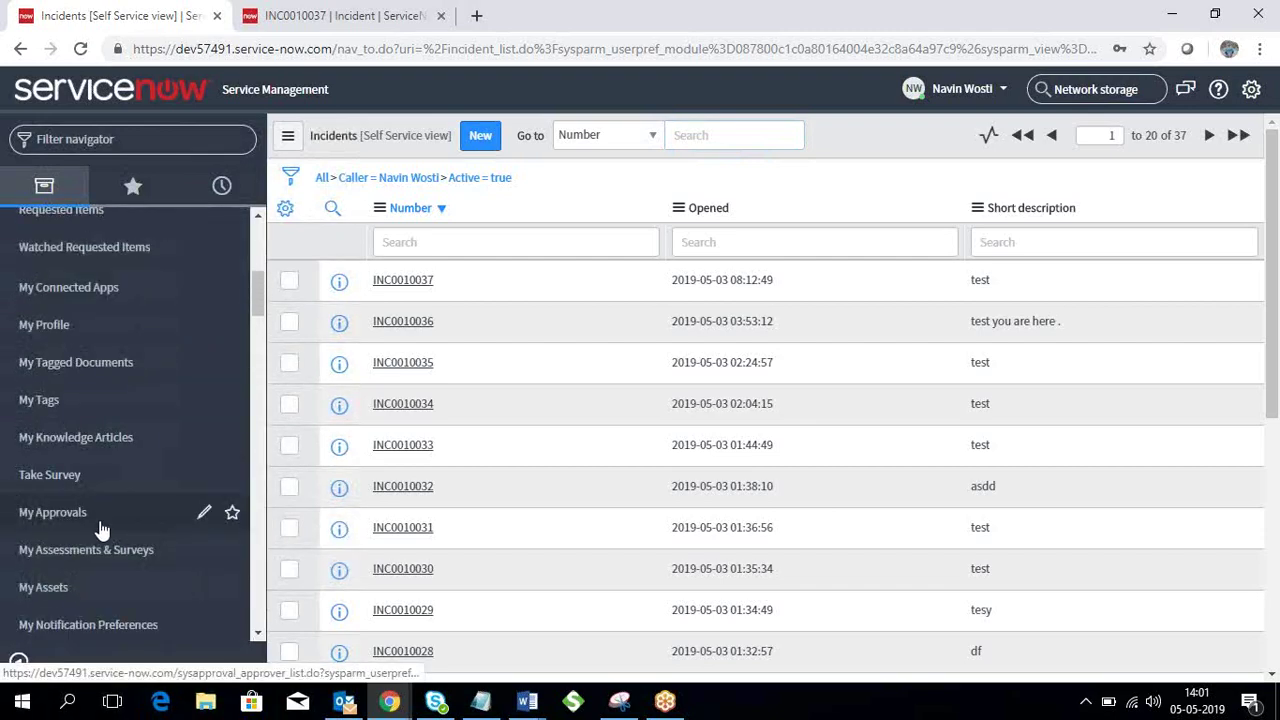
left_click(232, 475)
left_click(232, 402)
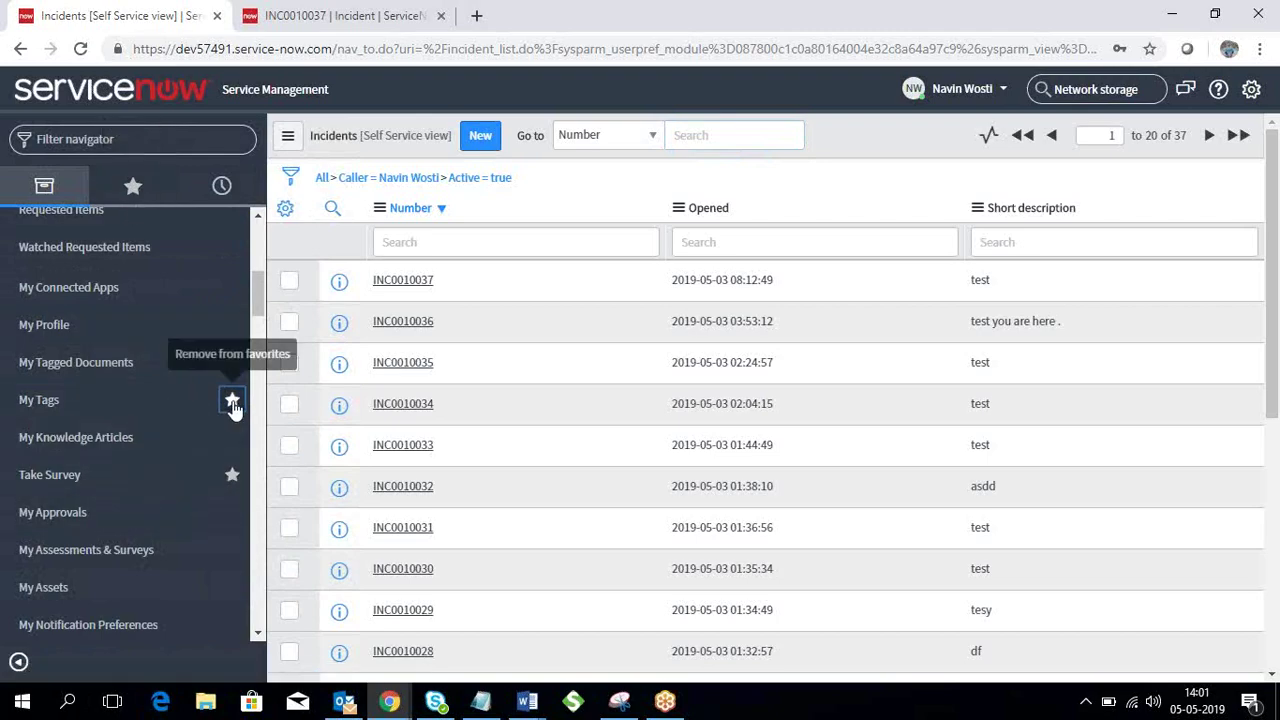
- Show the favorites list and remove the Self-Service - My Tags entry from it
left_click(133, 184)
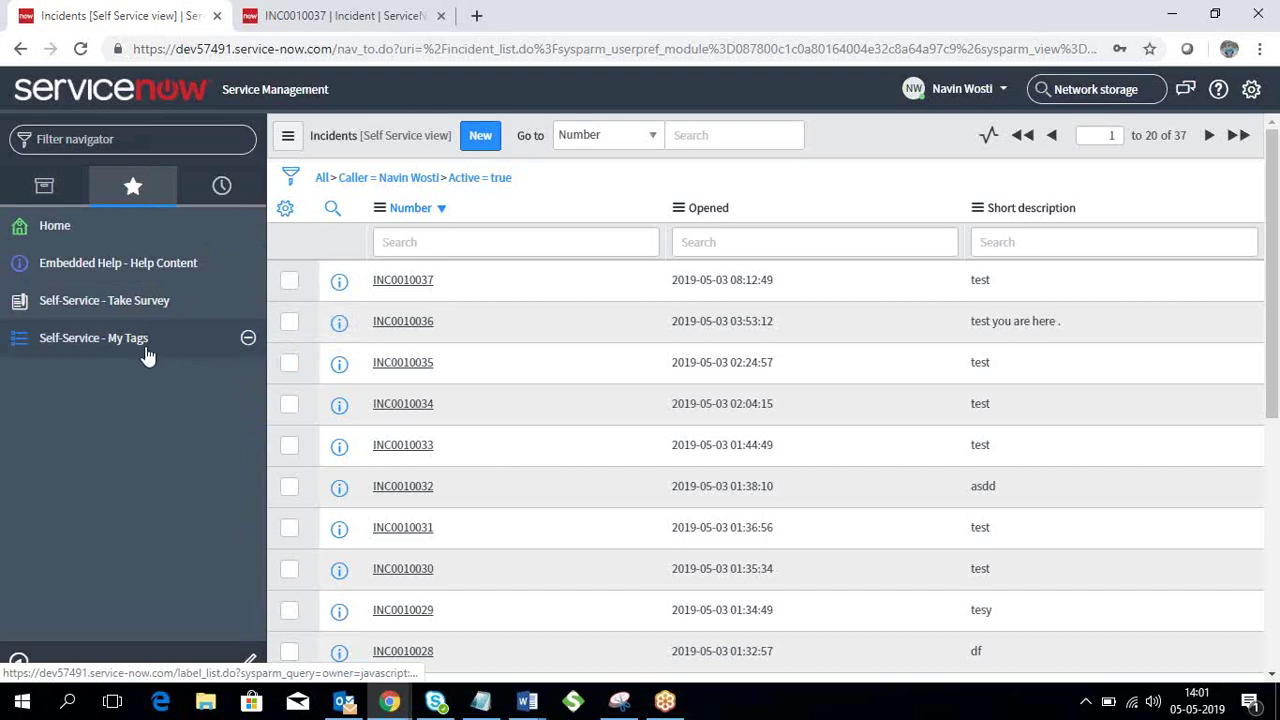
left_click(248, 338)
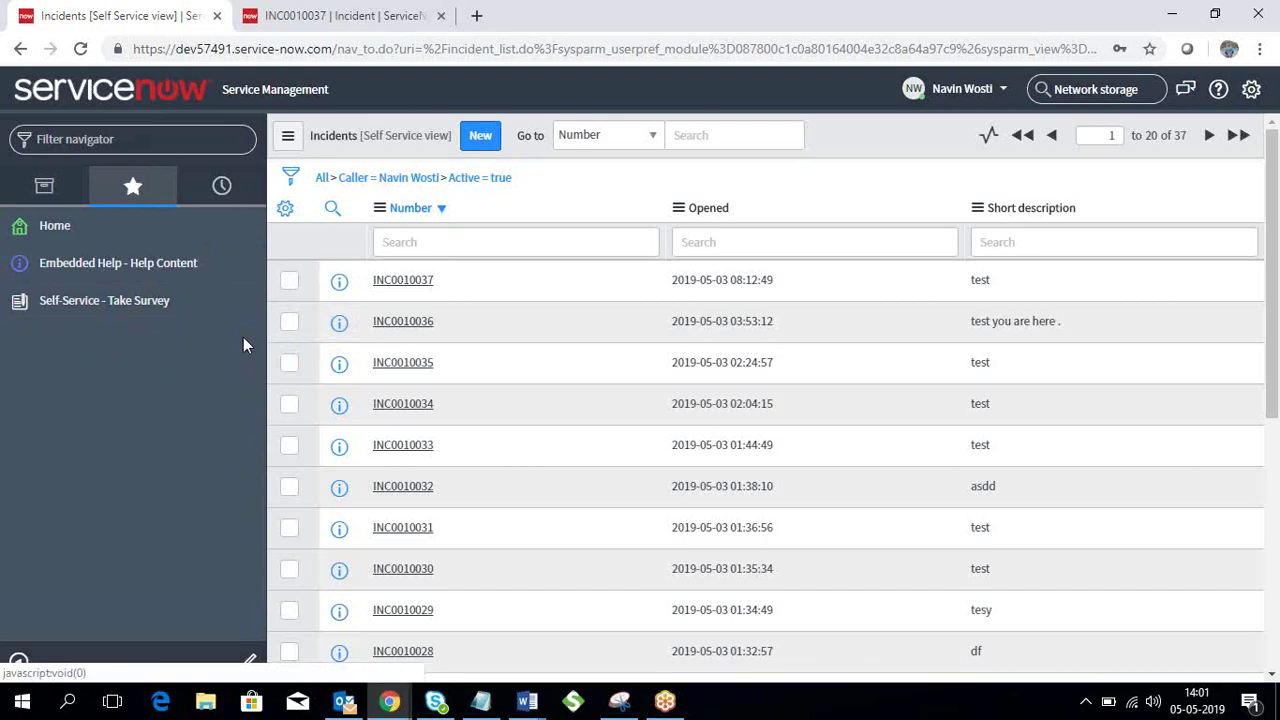
left_click(44, 186)
left_click(155, 198)
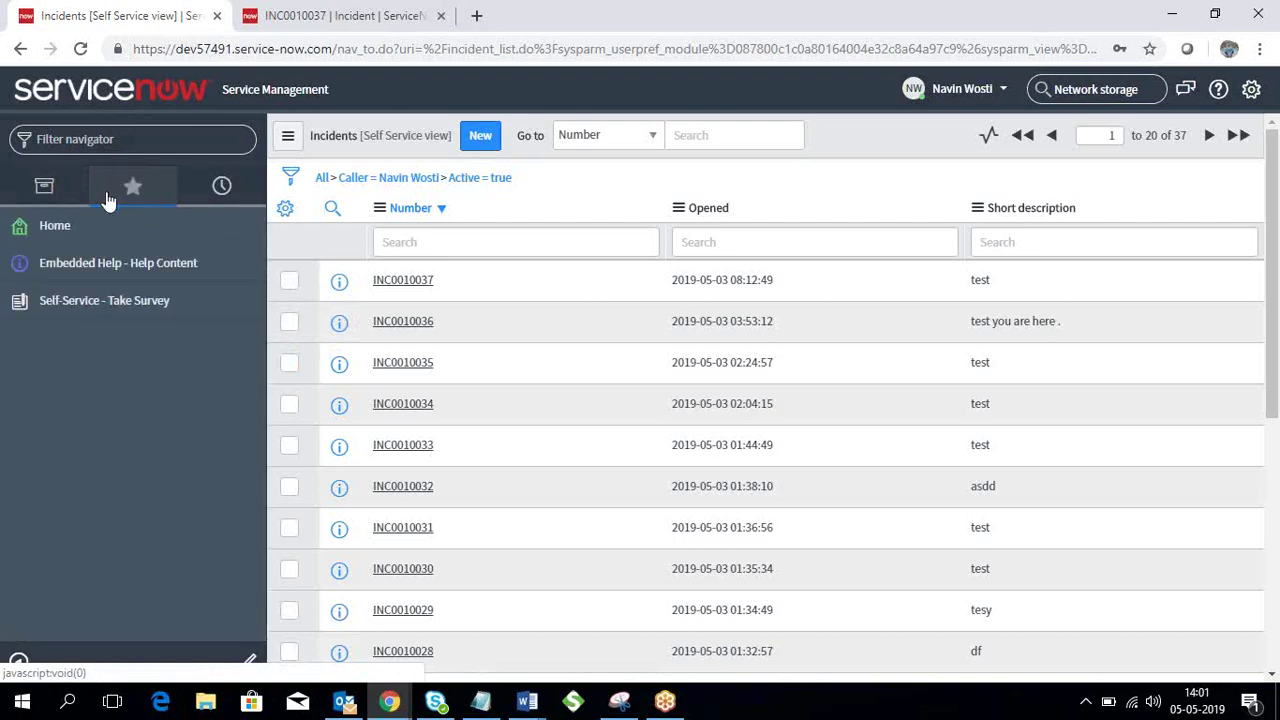
- Filter the application navigator by "incide" and add the Incident application's Open module to the favorites
left_click(44, 186)
left_click(110, 141)
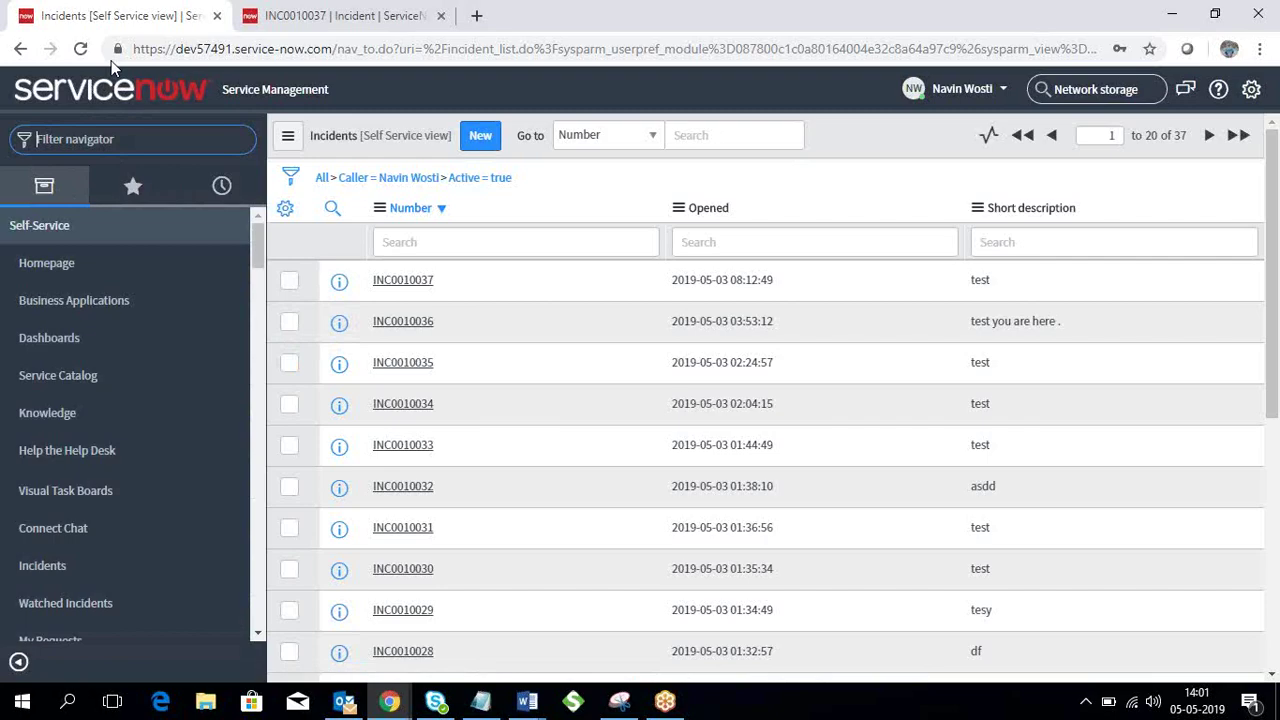
type("incide")
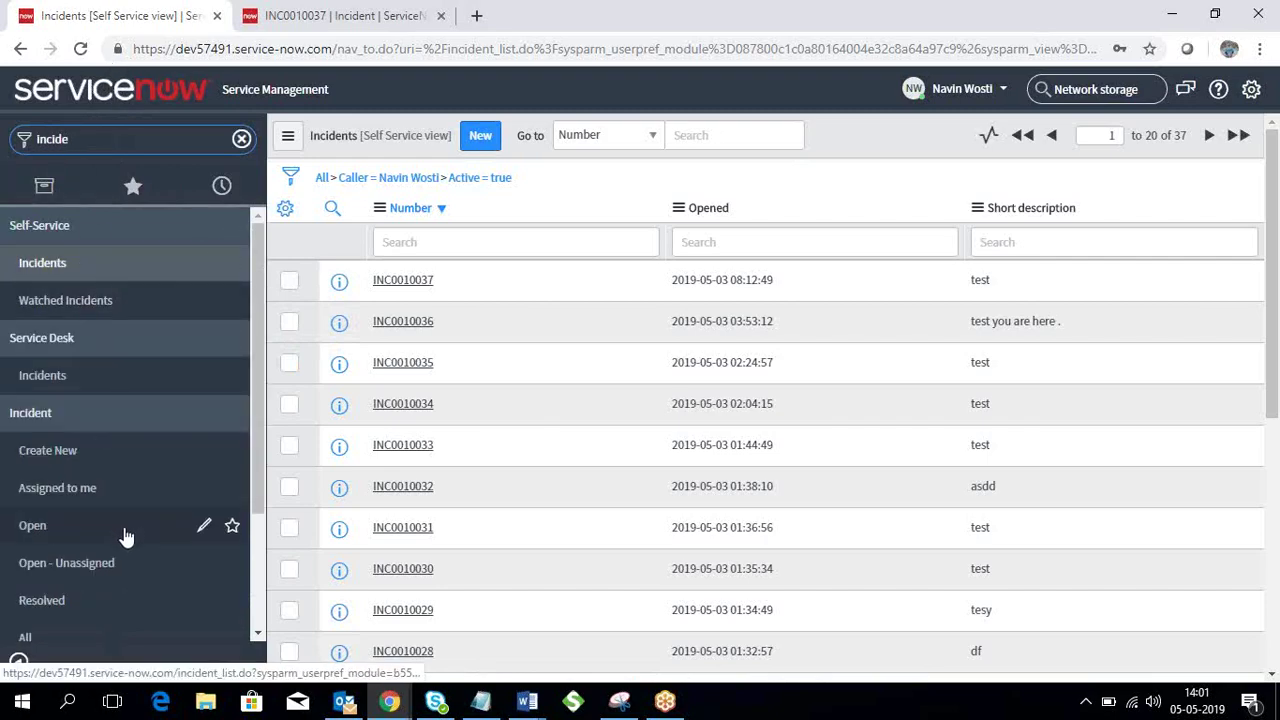
left_click(232, 525)
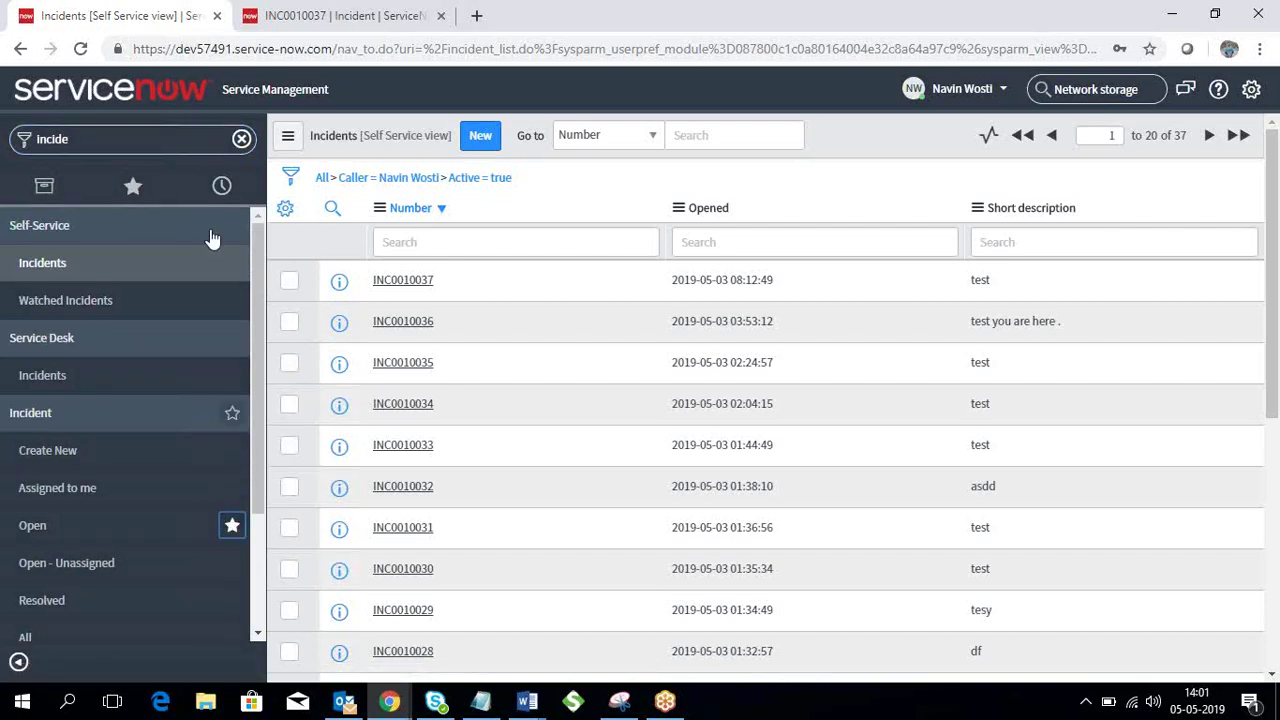
- Open the incident list through the Incident - Open favorite and review the application and favorites lists again
left_click(135, 187)
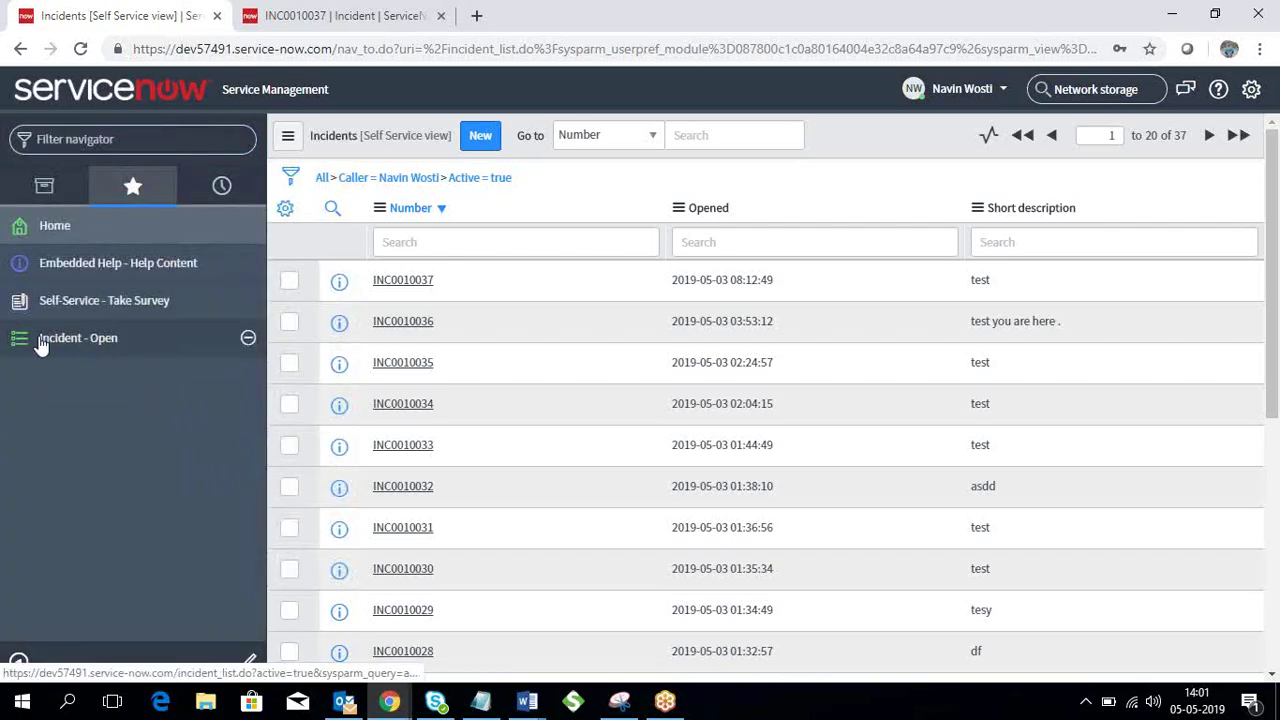
left_click(117, 345)
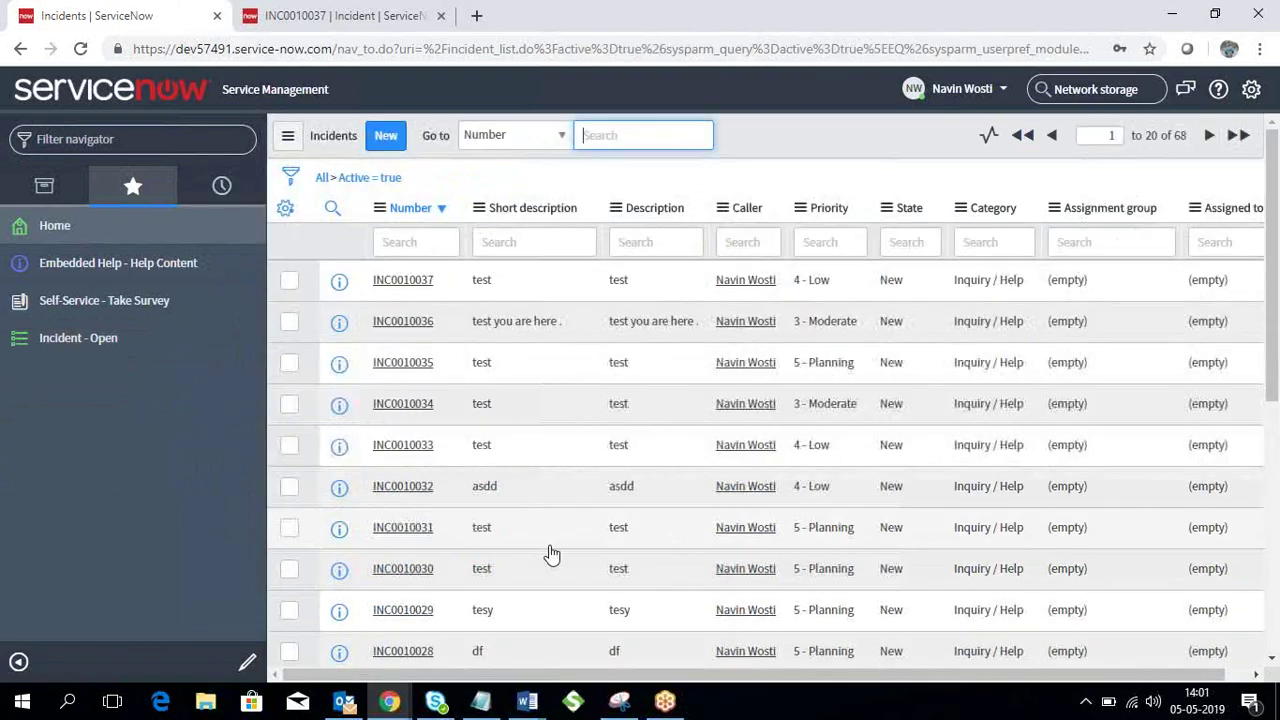
left_click(44, 186)
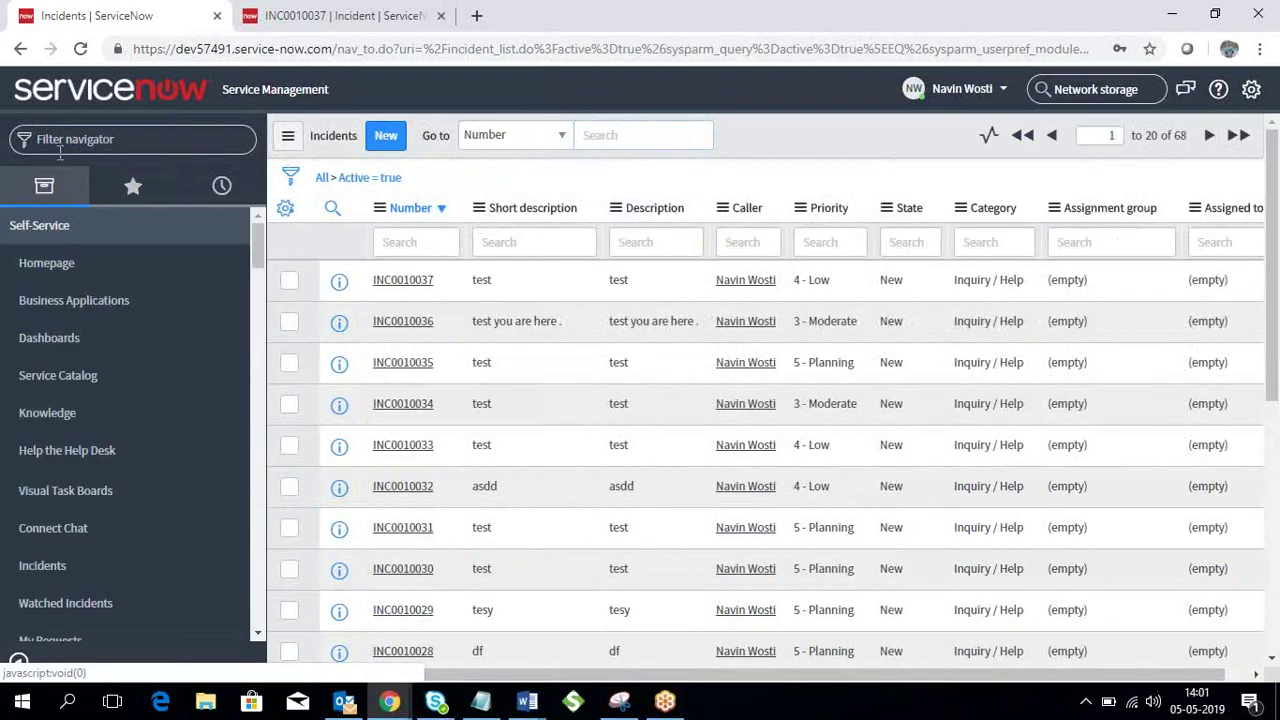
scroll(100, 450, "down", 3)
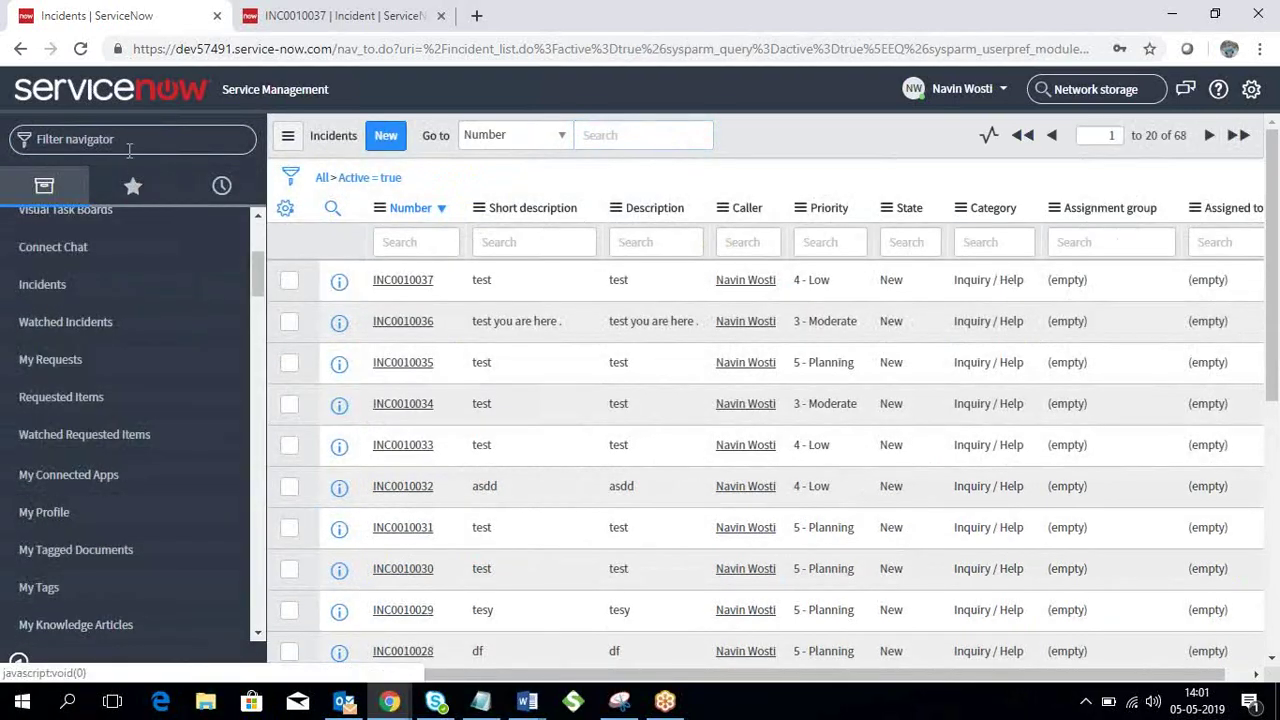
scroll(177, 360, "up", 3)
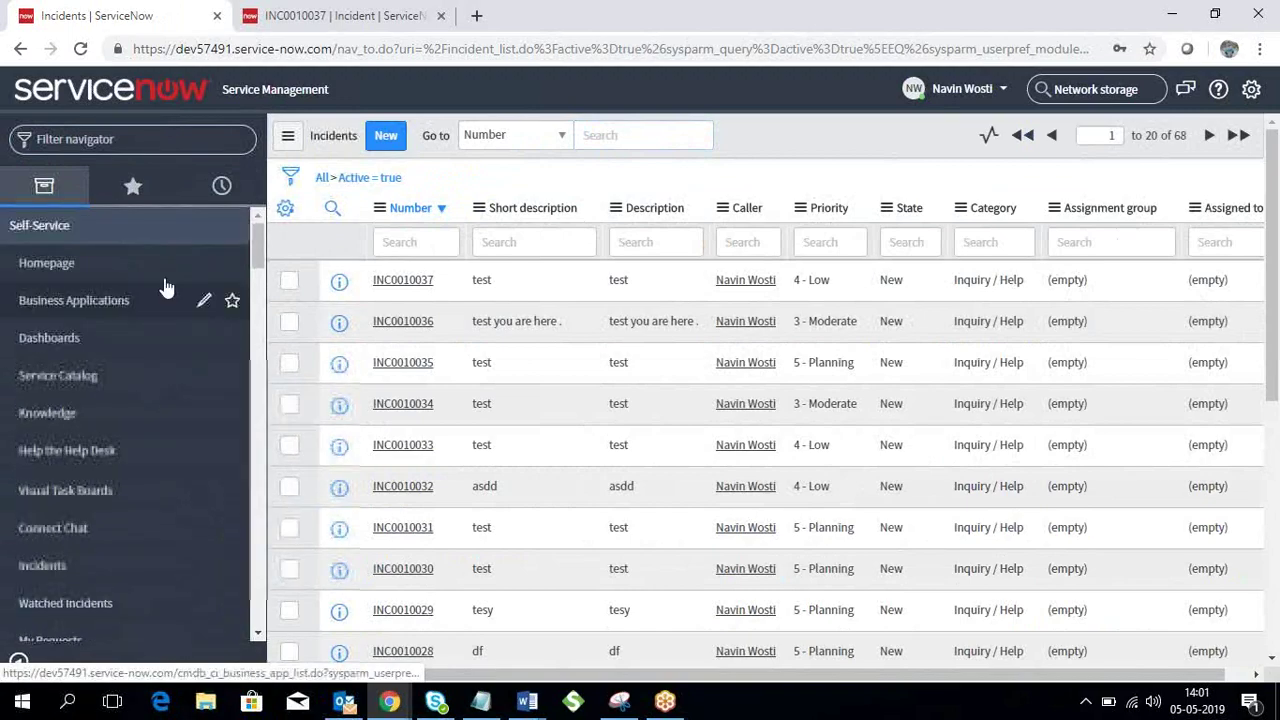
left_click(133, 187)
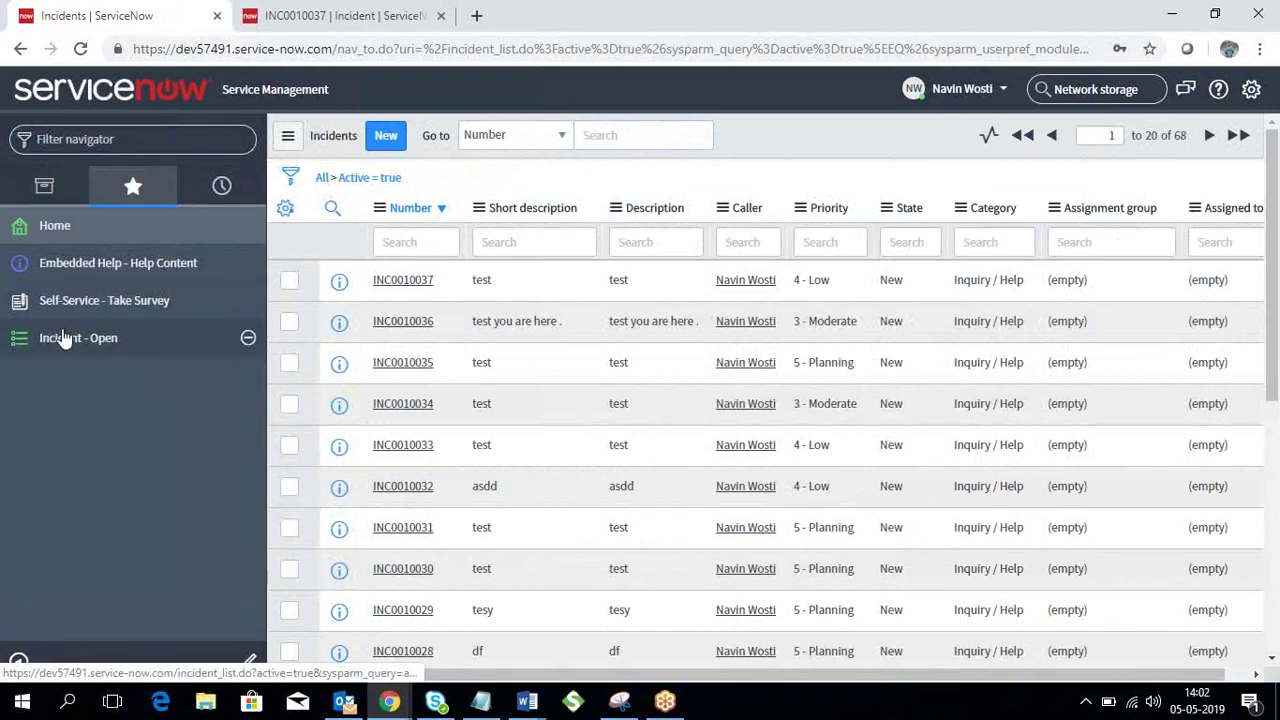
- Look through the navigator's history of recently visited incident lists and records
left_click(221, 186)
scroll(150, 506, "down", 10)
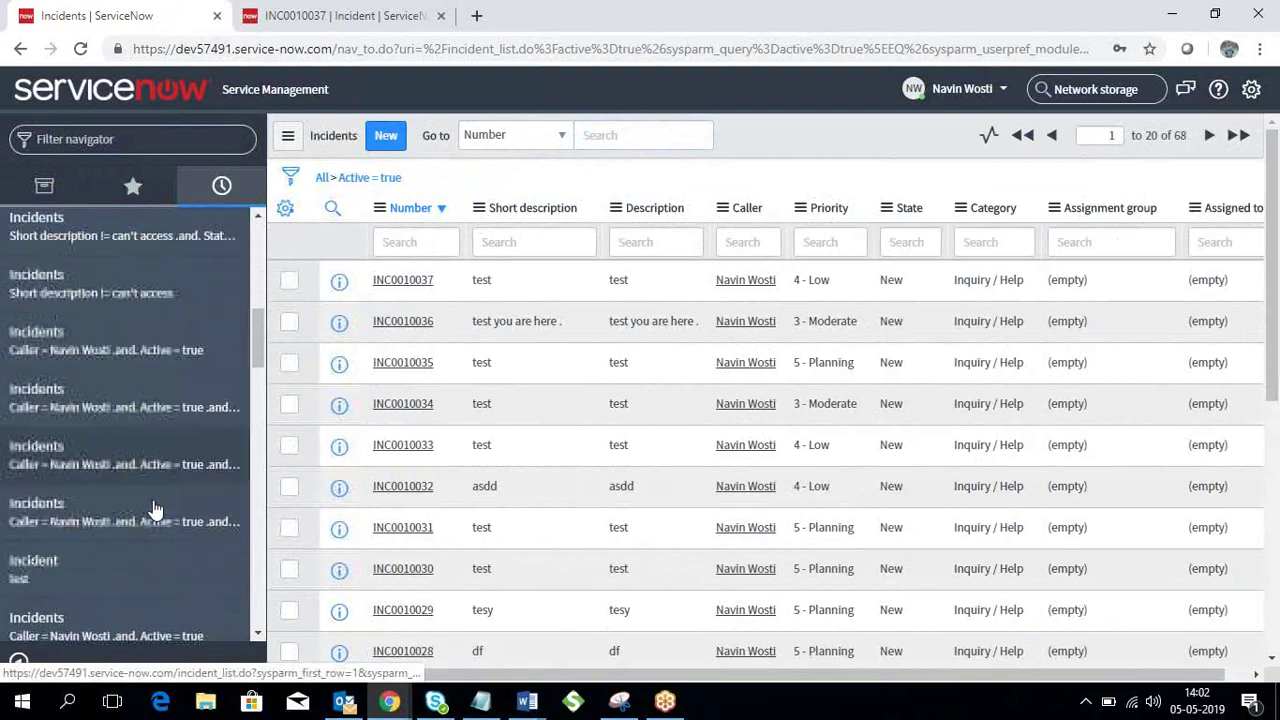
scroll(155, 510, "down", 3)
scroll(155, 510, "up", 8)
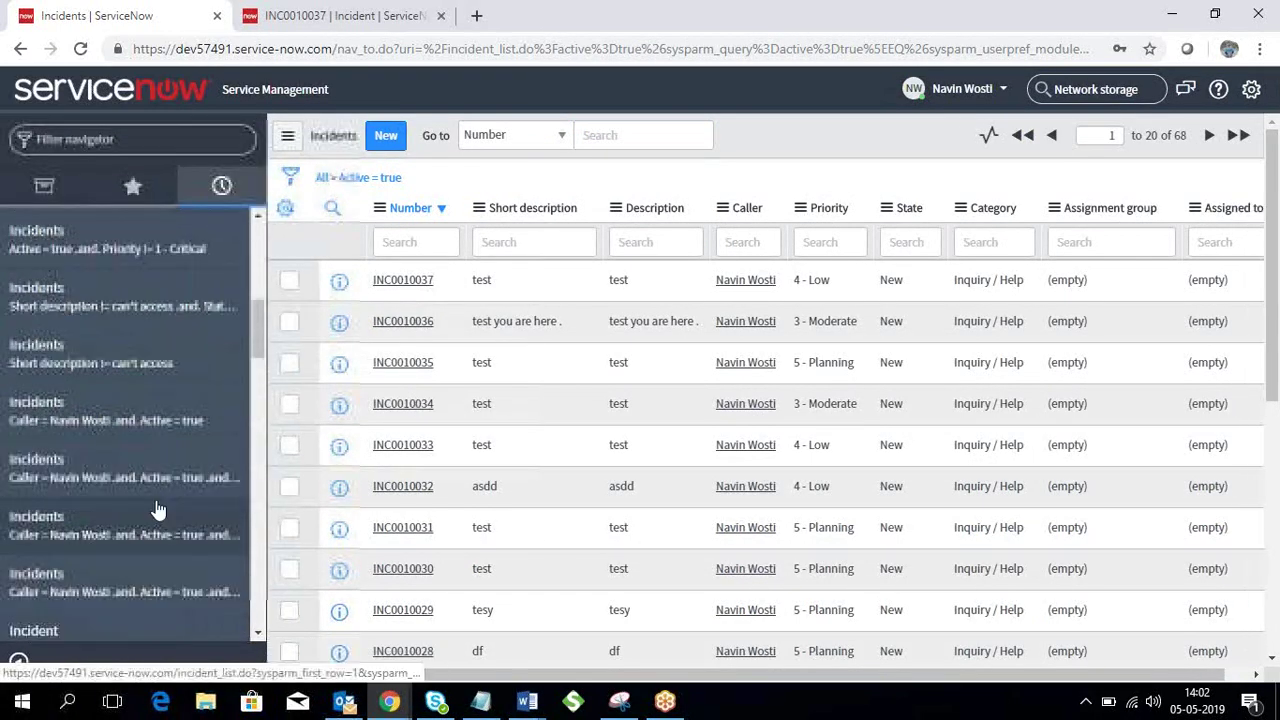
- Look through the navigator's history down to the oldest entries and highlight the 2D AGO heading
scroll(127, 344, "up", 5)
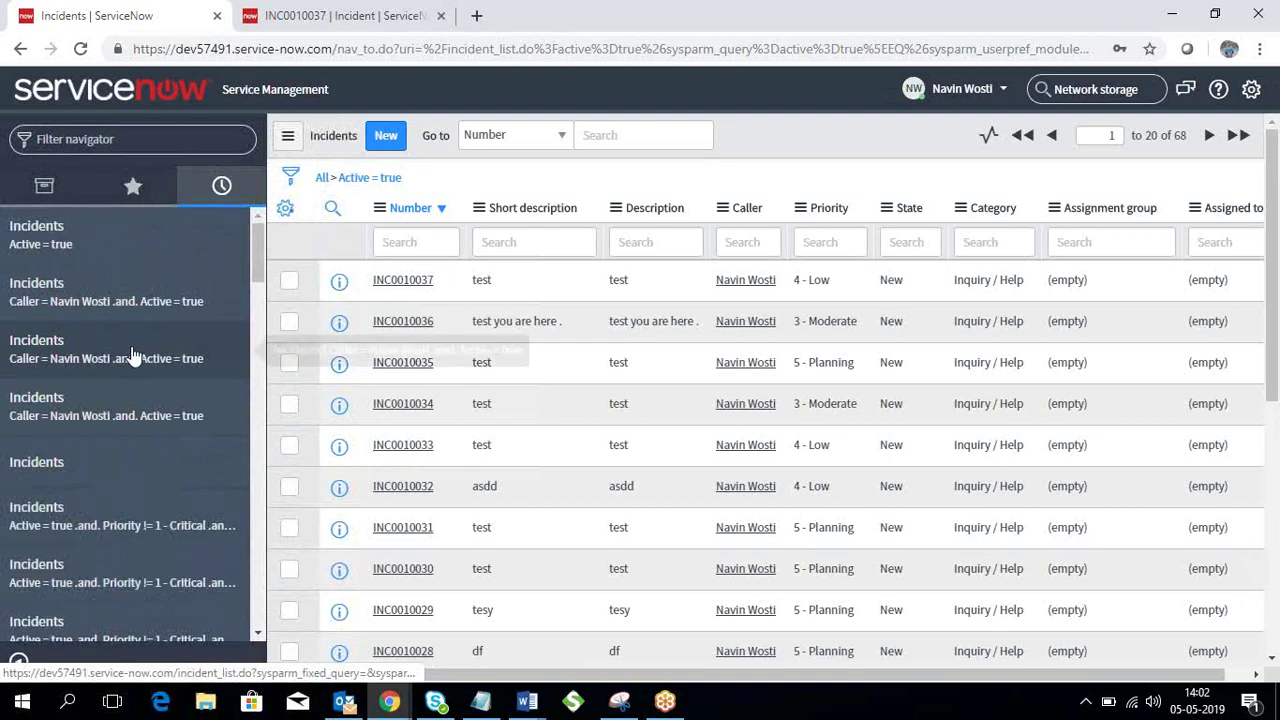
scroll(135, 360, "down", 3)
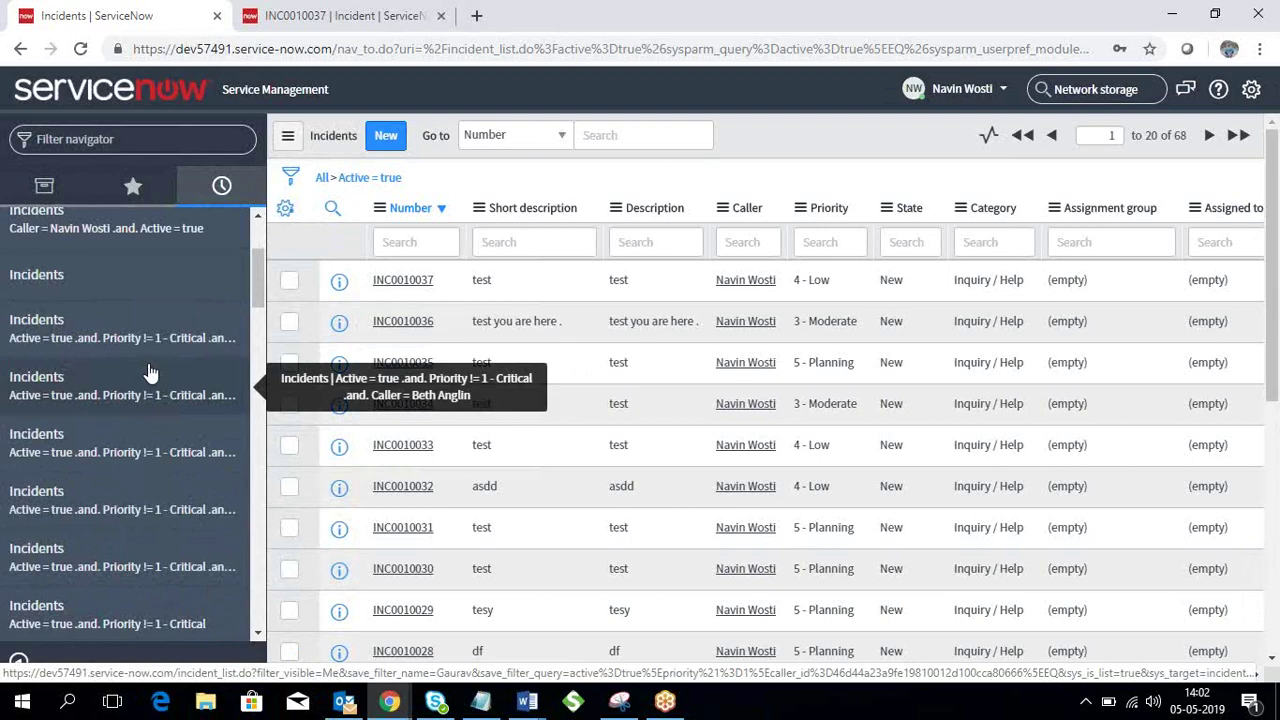
scroll(157, 375, "down", 15)
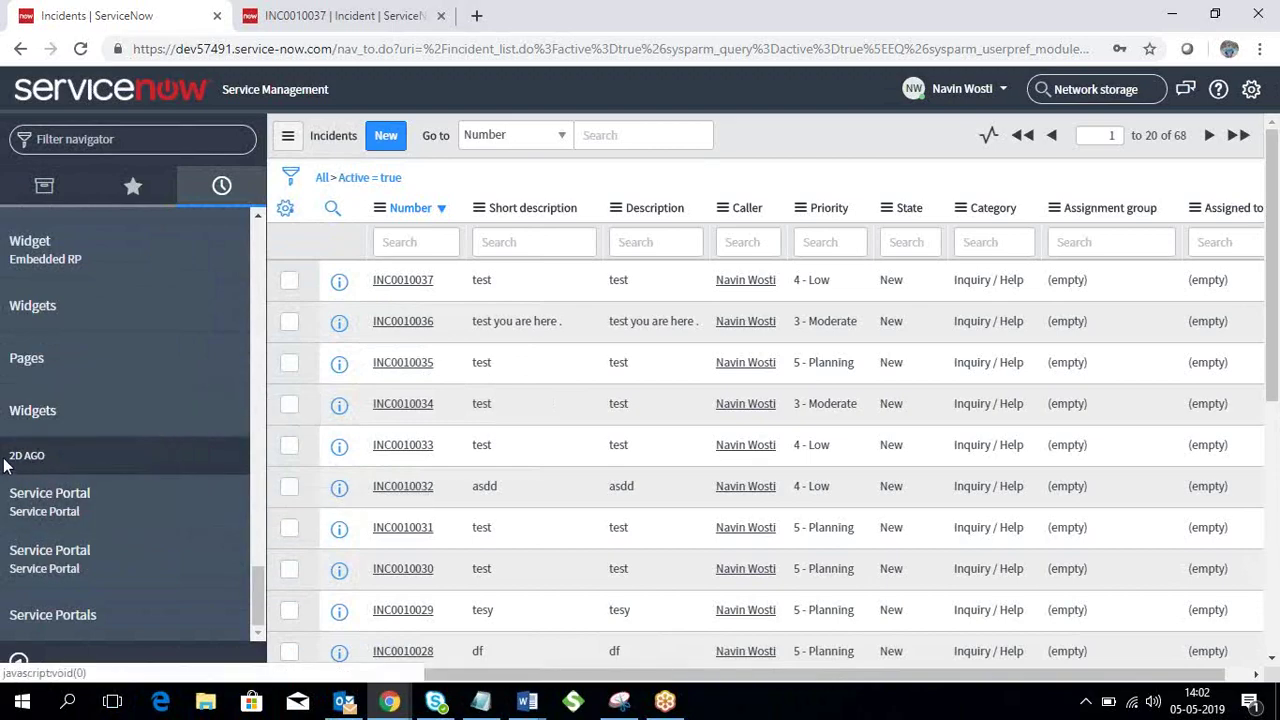
left_click_drag(5, 463, 44, 459)
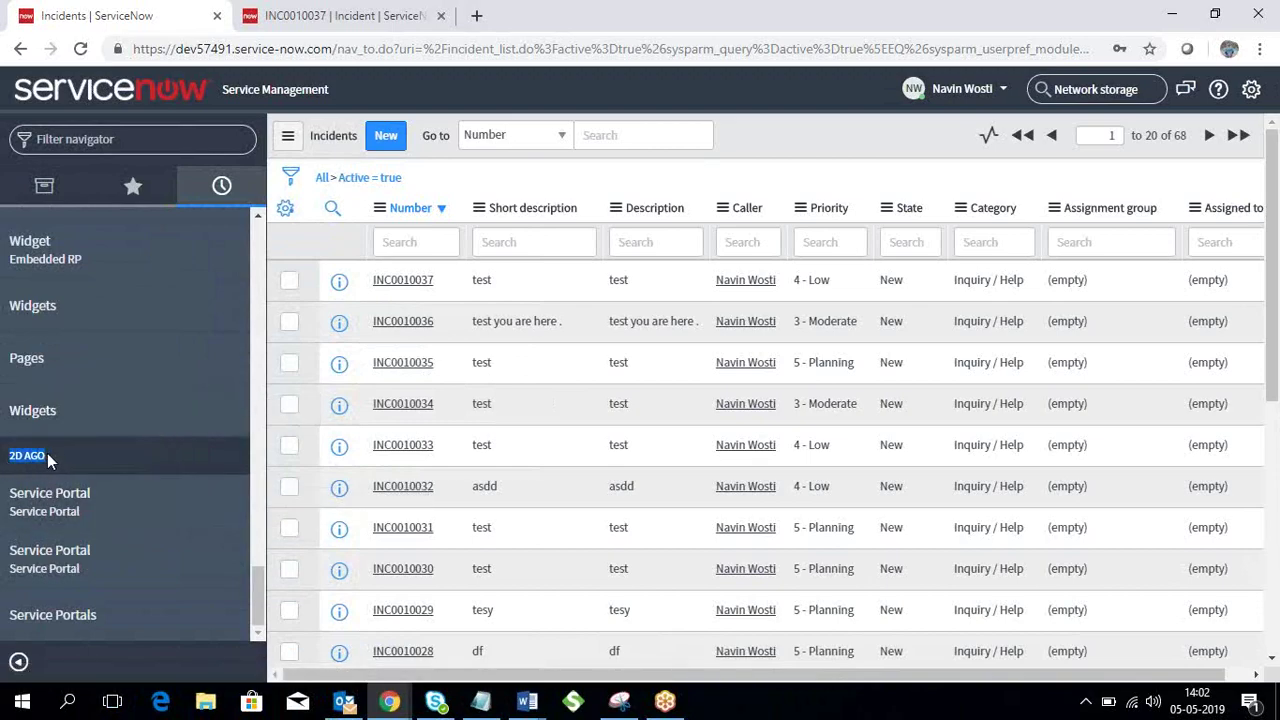
scroll(78, 465, "up", 15)
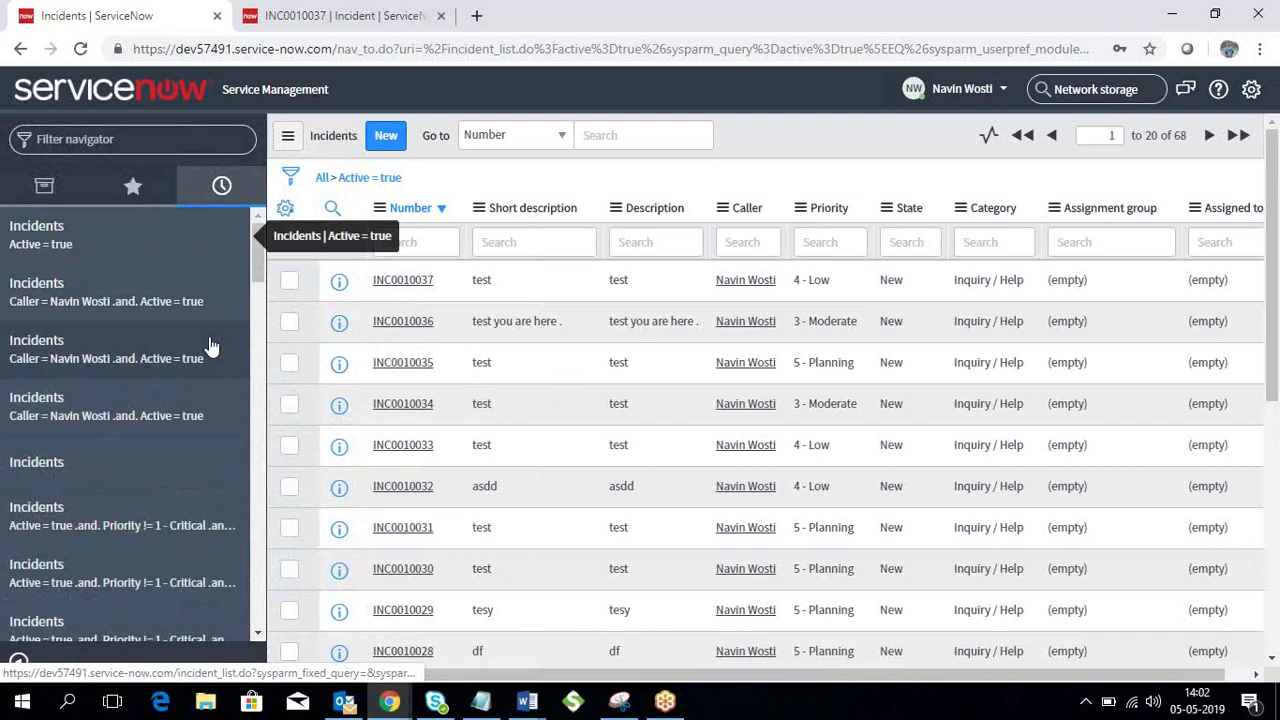
- Reopen the caller's active Priority 3 - Moderate incident list from the history, and go through the favorites back to the application list
scroll(163, 435, "down", 3)
scroll(163, 435, "down", 4)
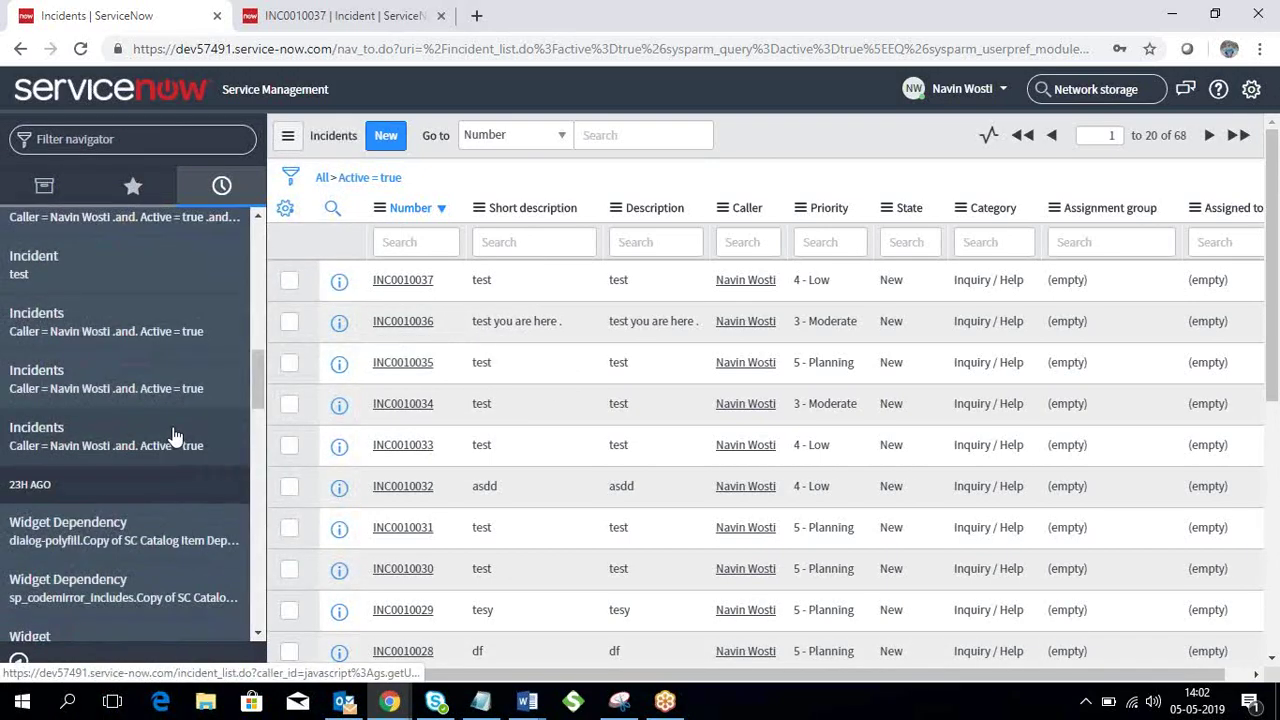
scroll(55, 460, "up", 3)
scroll(48, 460, "down", 2)
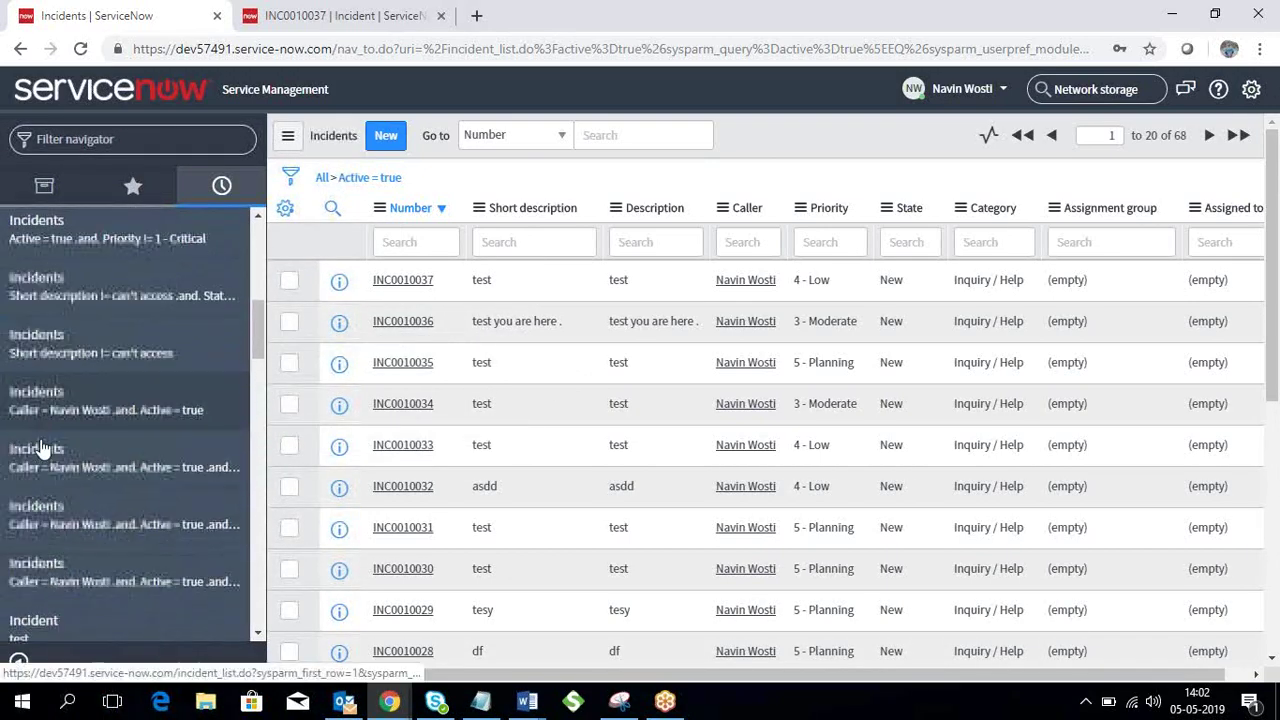
left_click(86, 446)
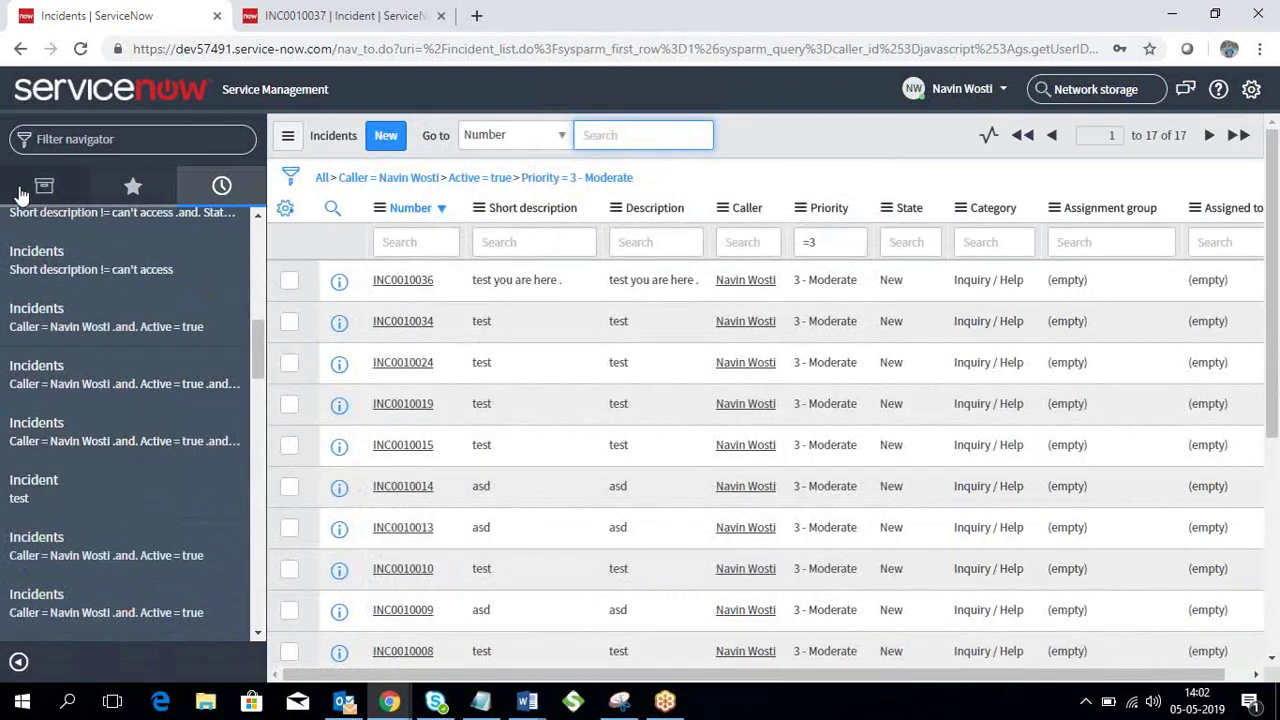
left_click(115, 198)
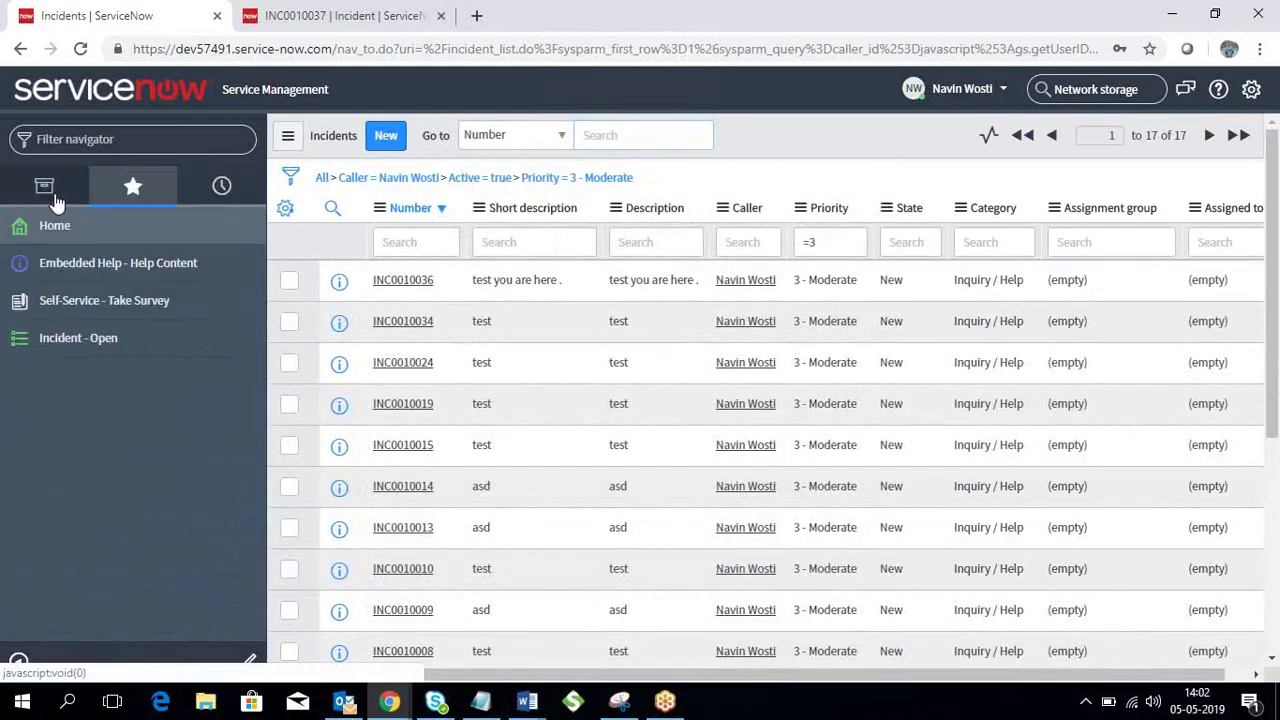
left_click(46, 198)
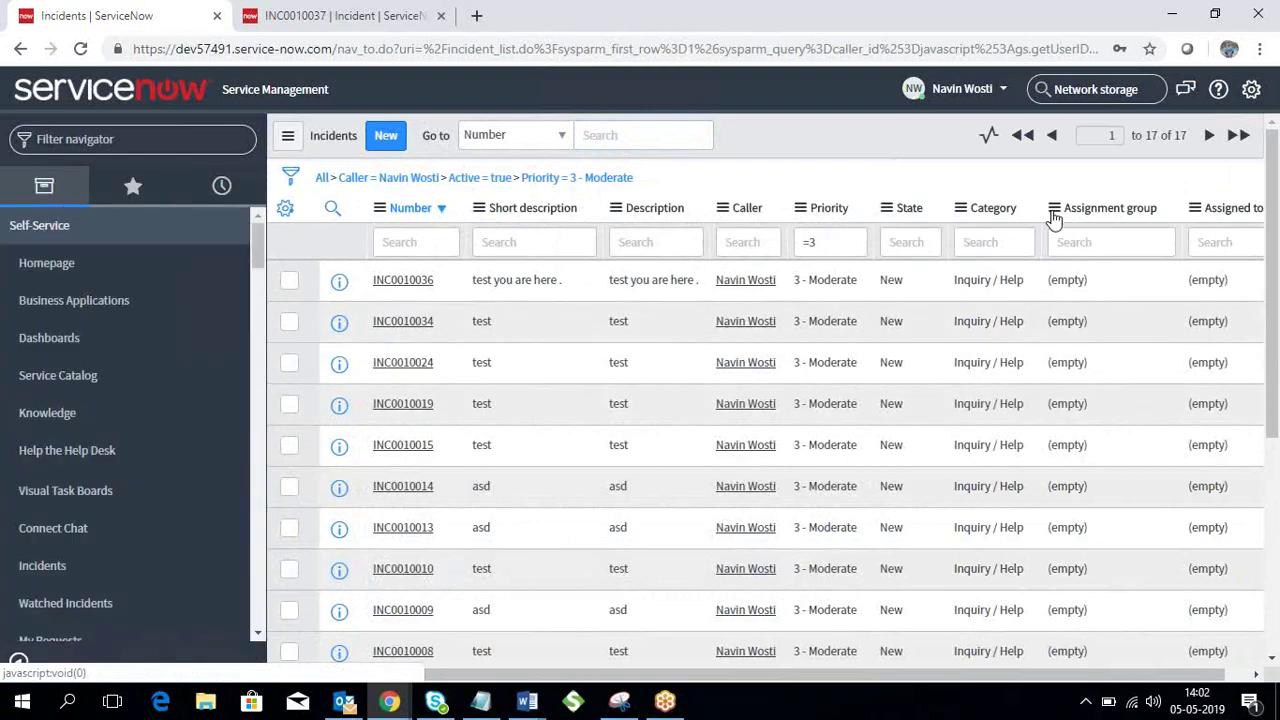